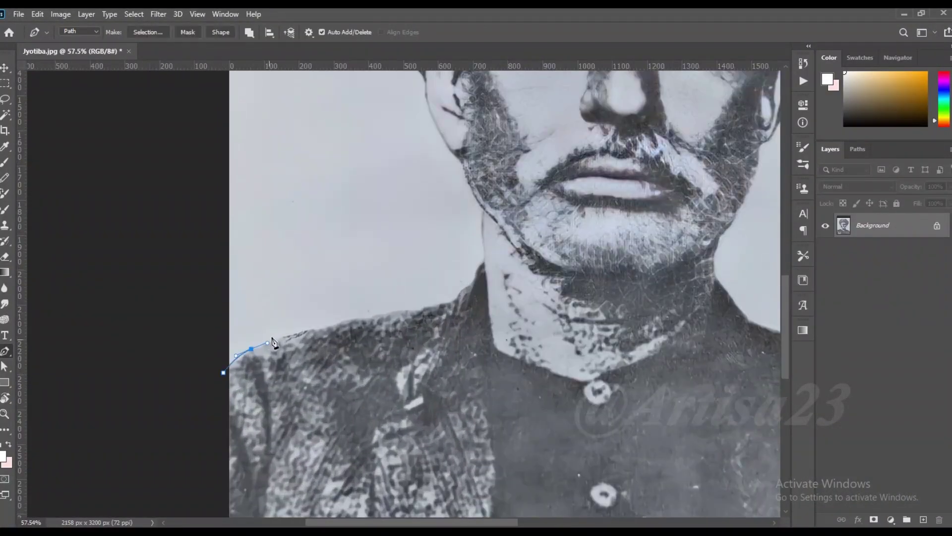
Trace a pen path along the left shoulder, up the chin and along the hair edge
left_click(304, 329)
left_click(347, 320)
left_click(391, 312)
scroll(390, 314, "up", 3)
scroll(486, 294, "up", 2)
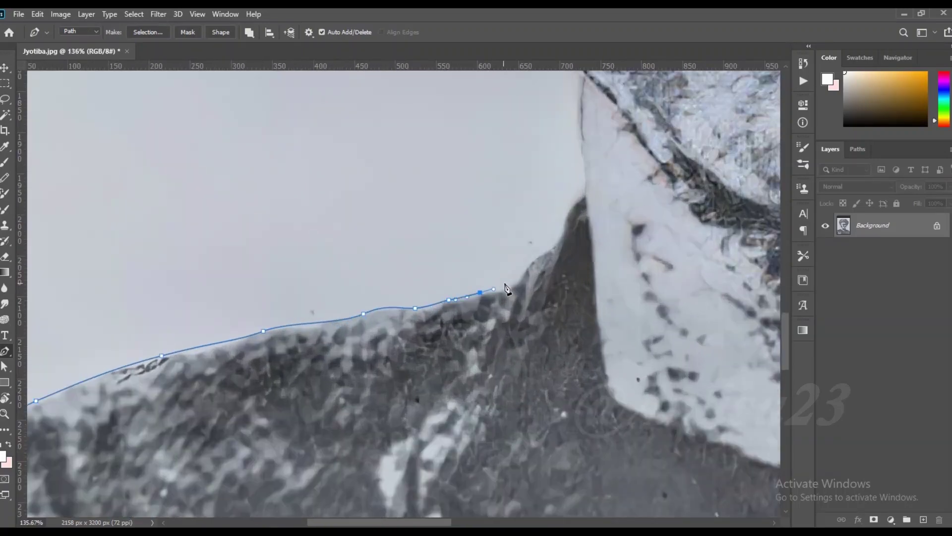
scroll(582, 200, "up", 5)
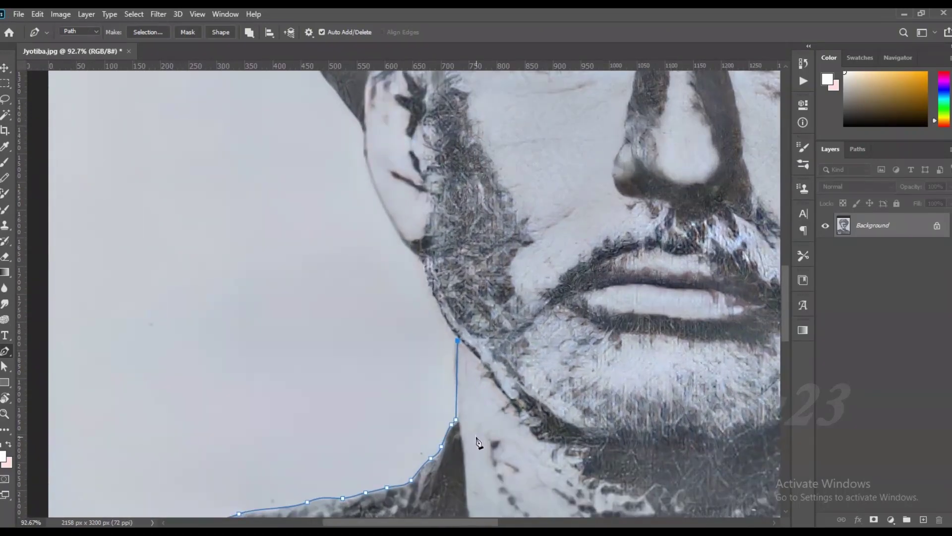
left_click(465, 326)
scroll(431, 284, "down", 2)
left_click_drag(454, 370, 444, 354)
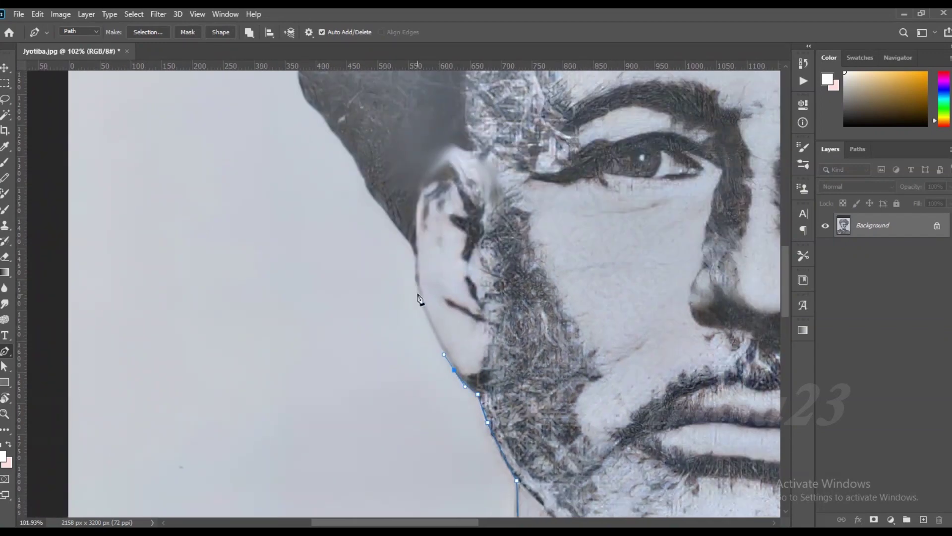
left_click_drag(368, 190, 357, 170)
left_click_drag(333, 137, 406, 289)
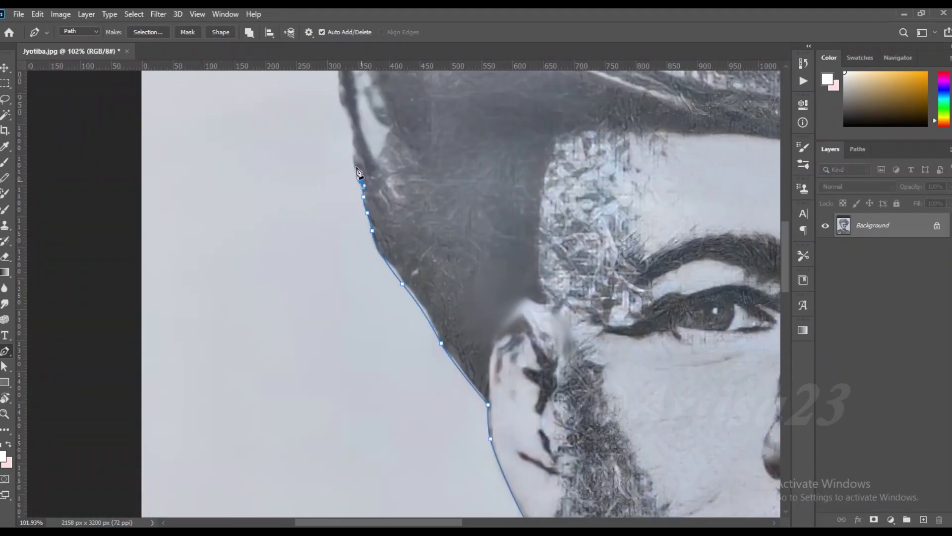
scroll(358, 172, "down", 3)
left_click(352, 182)
Continue the path over the top of the turban and down its right edge
left_click_drag(399, 103, 268, 273)
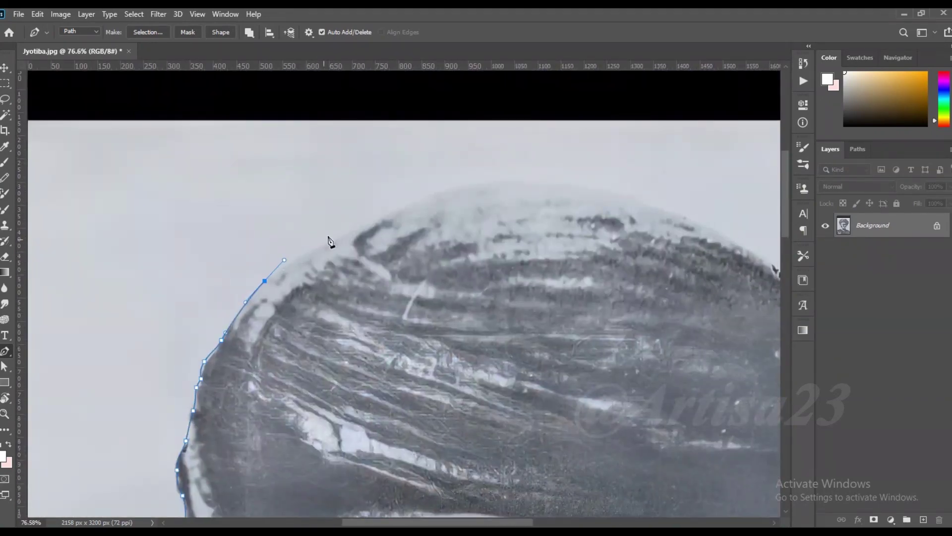
mouse_move(580, 193)
left_mouse_down()
mouse_move(640, 223)
mouse_move(639, 255)
left_mouse_up()
scroll(634, 223, "down", 1)
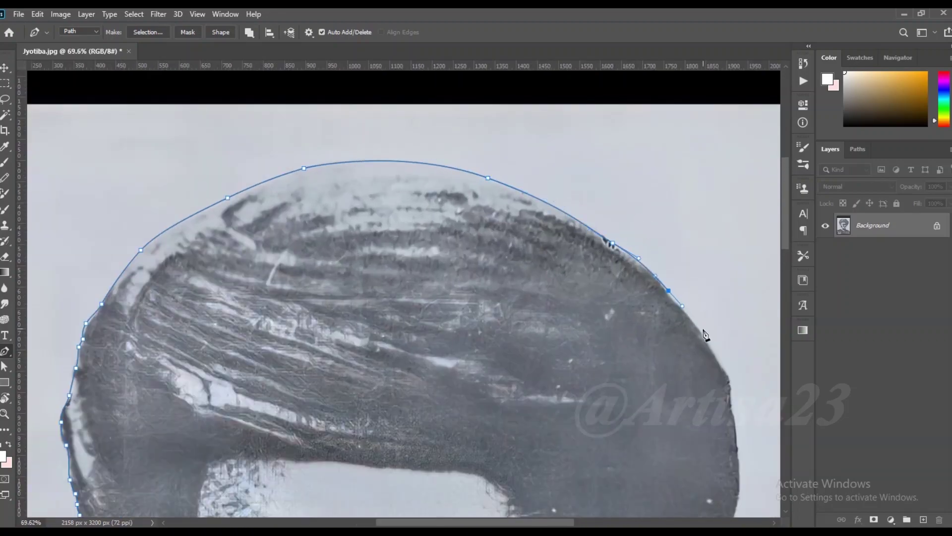
scroll(644, 322, "down", 5)
left_click_drag(615, 317, 613, 343)
scroll(605, 318, "down", 2)
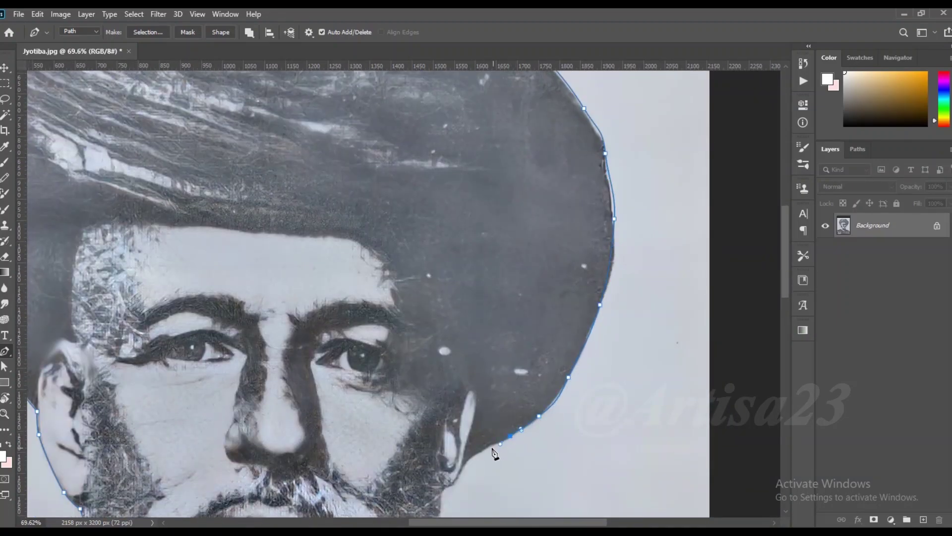
scroll(494, 452, "up", 3)
left_click_drag(492, 365, 541, 262)
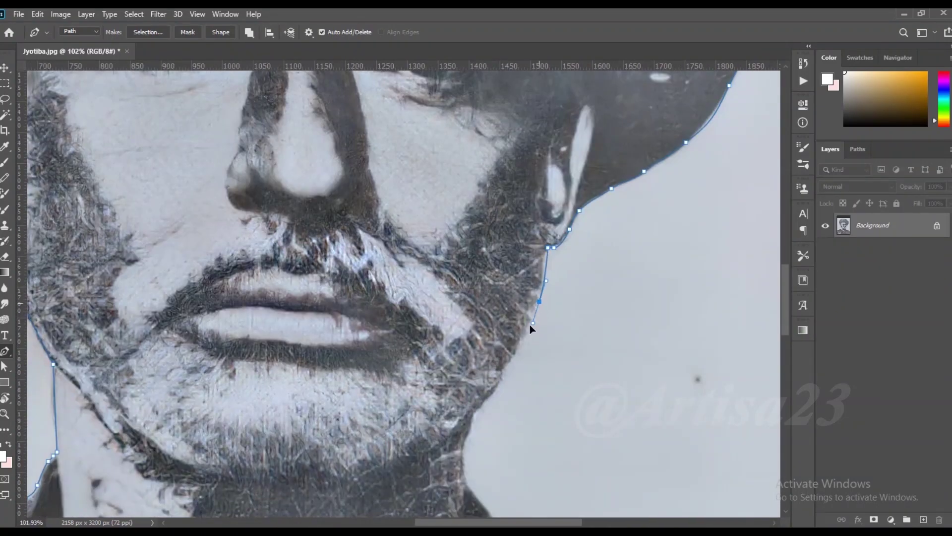
scroll(474, 422, "down", 4)
Carry the path along the neck and right shoulder, close it, and bring up Make Selection
left_click(426, 265)
left_click(491, 346)
left_click(561, 371)
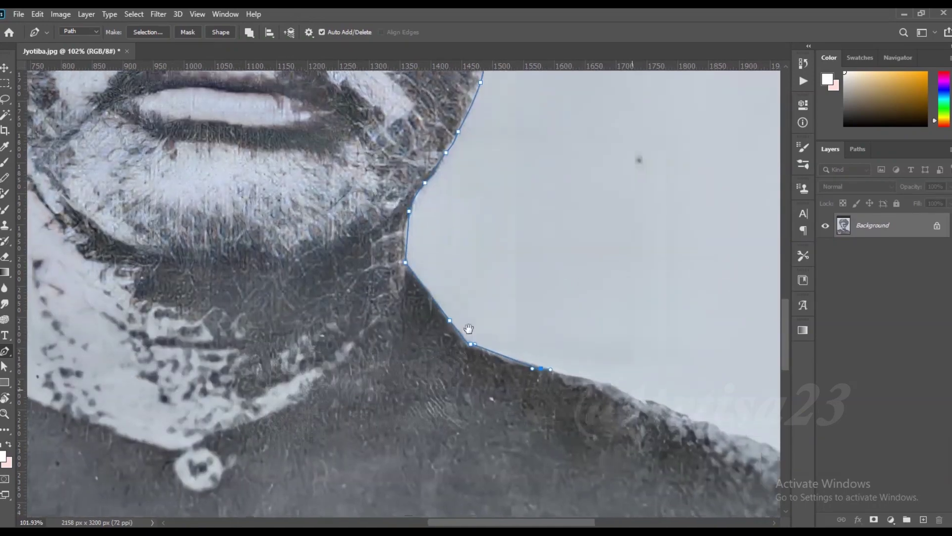
scroll(397, 303, "right", 5)
left_click(275, 252)
left_click(352, 283)
scroll(540, 405, "down", 5)
left_click(536, 418)
left_click(278, 423)
left_click(311, 352)
right_click(410, 303)
Turn the path into a selection and copy the figure onto Layer 1
left_click(447, 306)
left_click(537, 147)
key("ctrl+j")
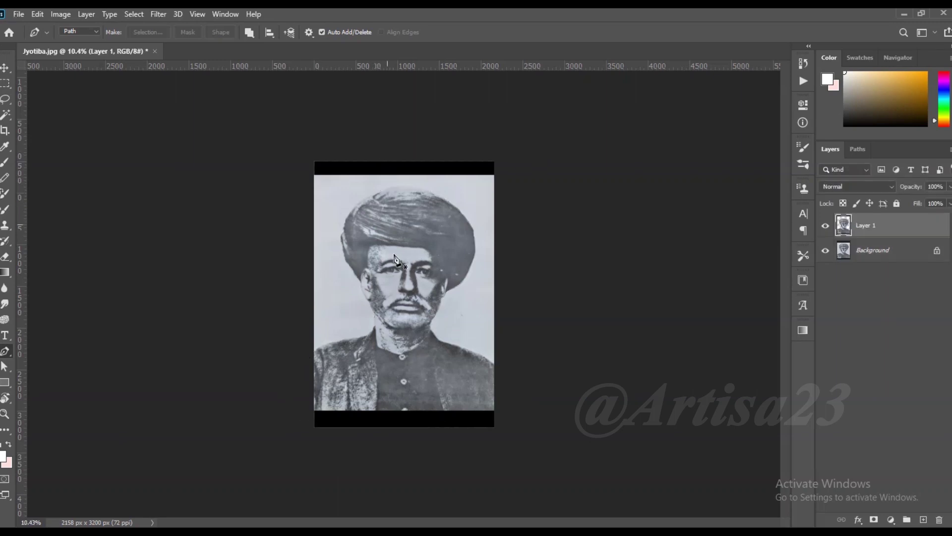
Unlock the Background layer and widen the canvas to both sides with Crop
key("c")
left_click_drag(516, 294, 579, 298)
key("Escape")
left_click(937, 250)
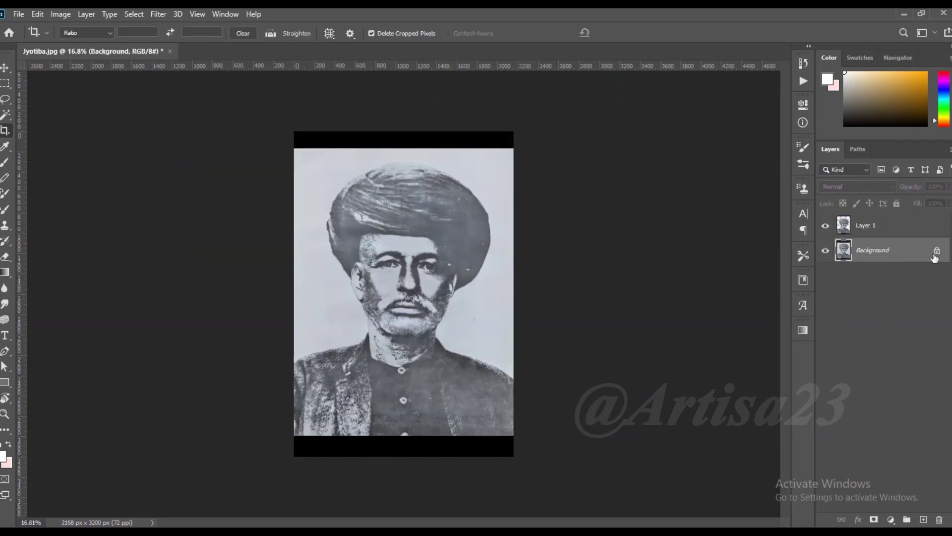
left_click_drag(514, 292, 614, 281)
key("Return")
Fill a new empty layer with a flat grey foreground colour
left_click(923, 519)
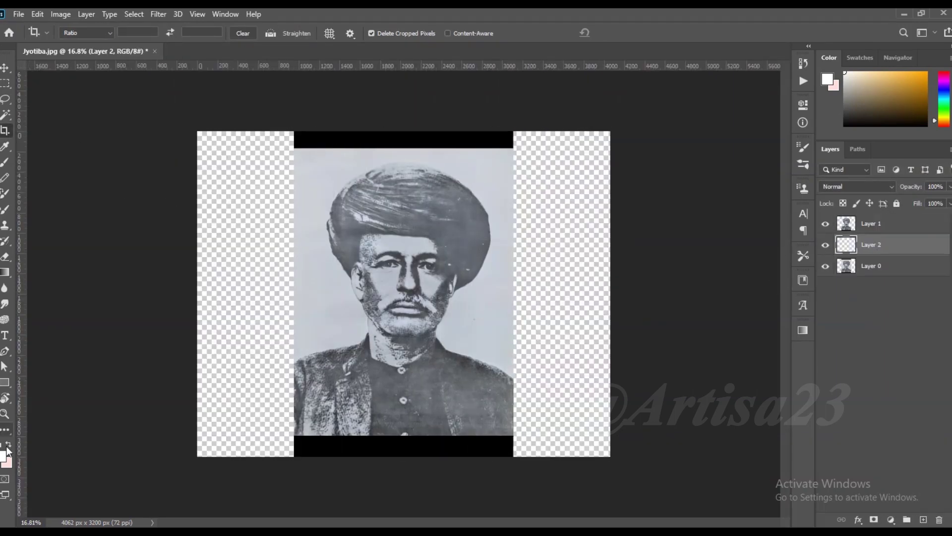
left_click(4, 455)
left_click(807, 279)
key("alt+BackSpace")
Widen the canvas further and fill the whole background layer with grey
key("c")
left_click_drag(613, 294, 606, 268)
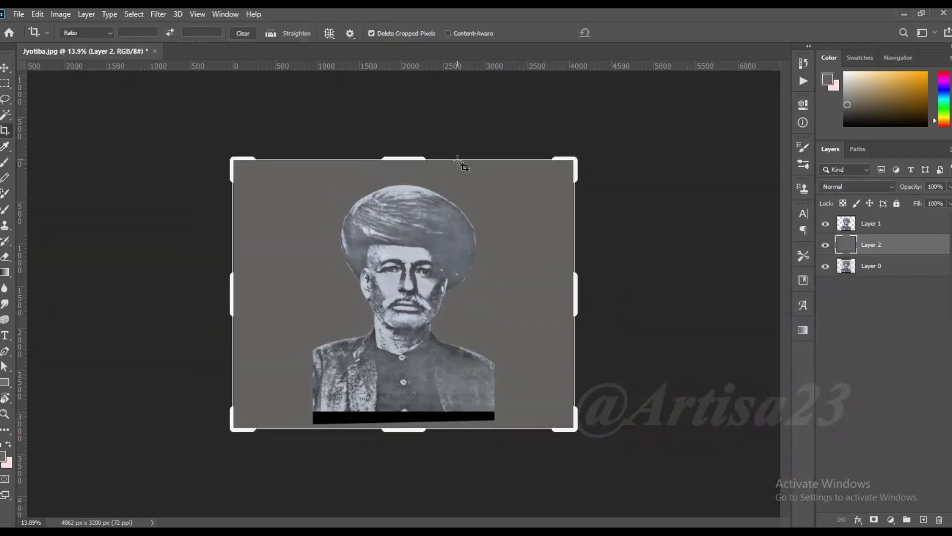
key("Return")
left_click(5, 456)
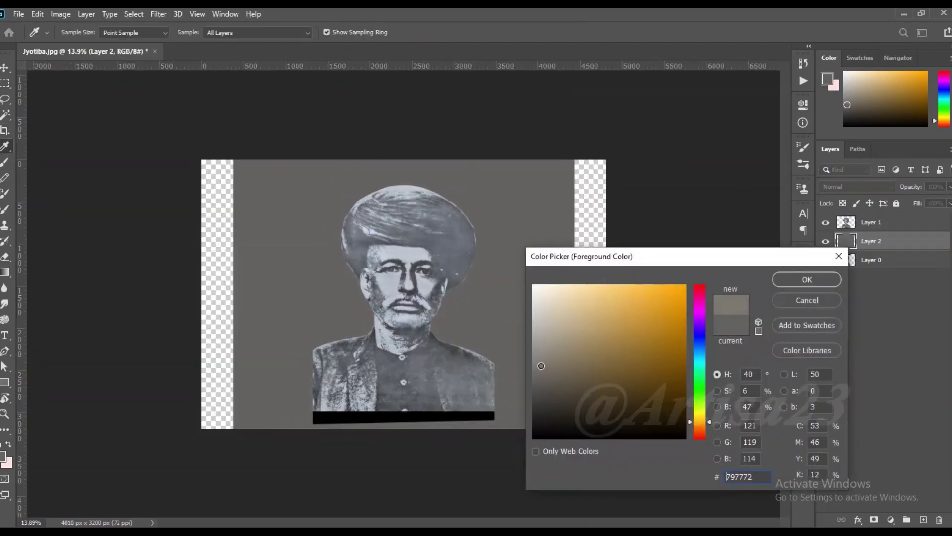
left_click(805, 276)
key("alt+BackSpace")
Duplicate the portrait layer as a hidden backup and fit the canvas in view
left_click(5, 68)
left_click(872, 222)
key("ctrl+j")
left_click(825, 241)
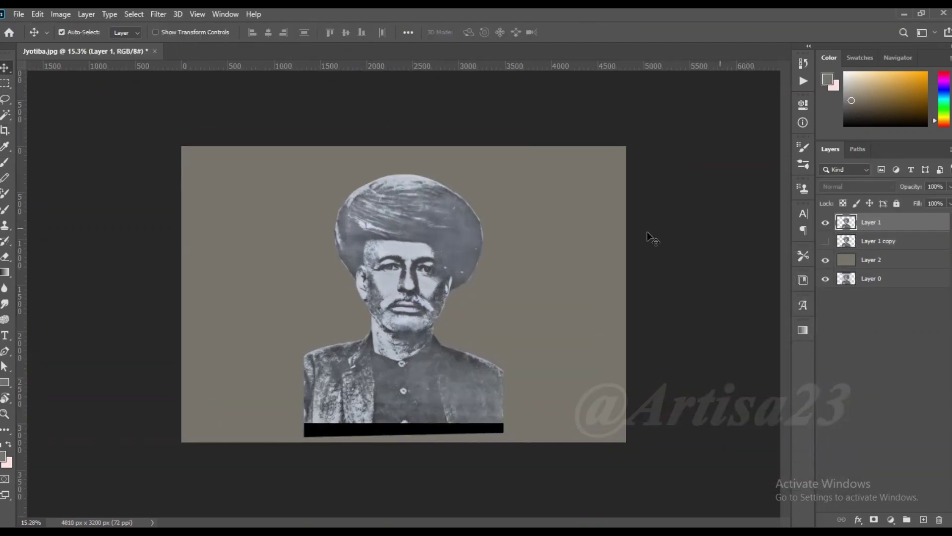
key("ctrl+0")
left_click(60, 14)
Boost portrait contrast with Levels, moving the black and white sliders inward
left_click(222, 59)
left_click_drag(643, 187, 653, 187)
left_click_drag(795, 187, 787, 185)
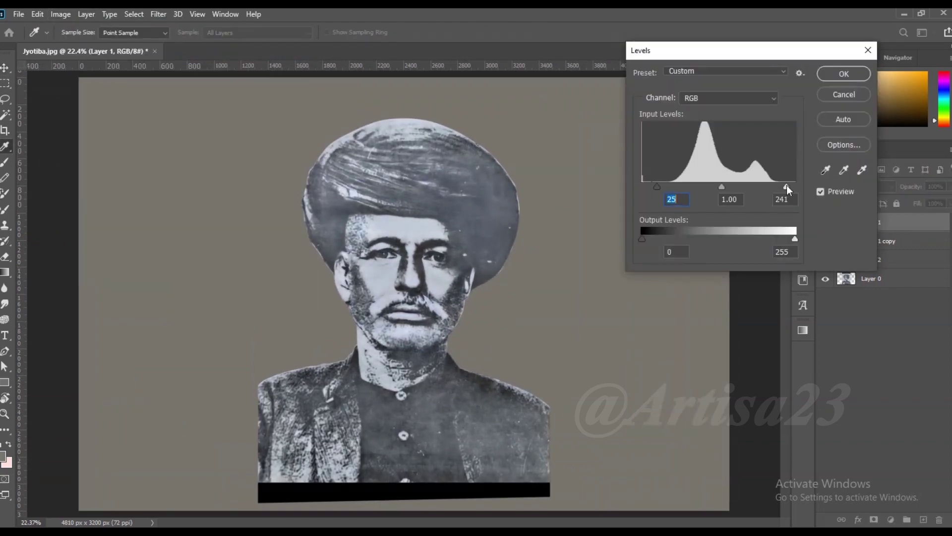
left_click(844, 74)
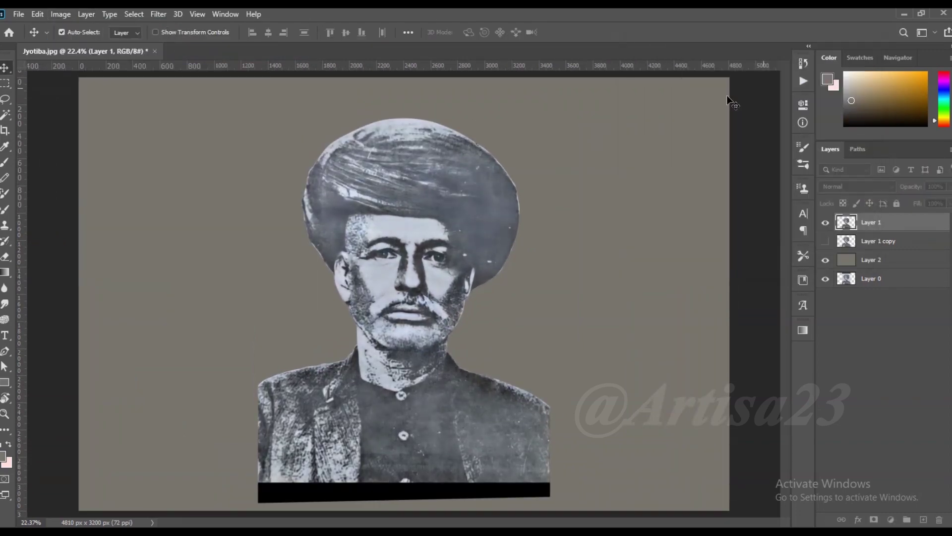
scroll(444, 318, "up", 2)
Duplicate the portrait layer, sharpen it with Unsharp Mask, and hide the sharpened duplicate
key("ctrl+j")
left_click(159, 14)
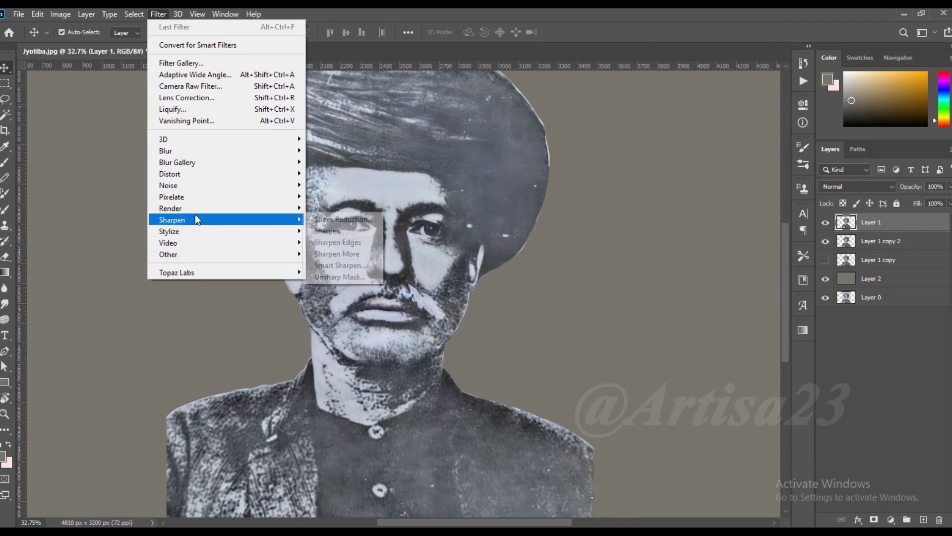
left_click(332, 242)
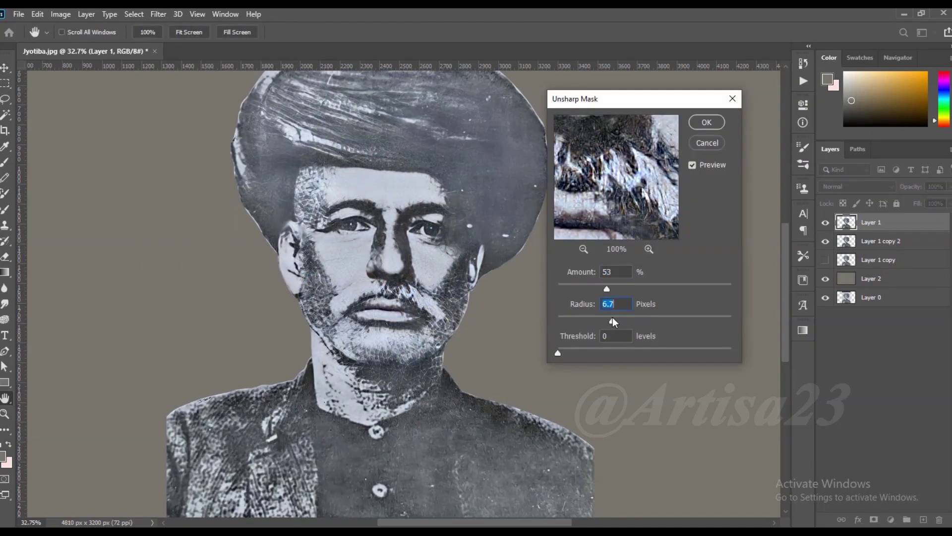
left_click(707, 122)
key("v")
scroll(567, 256, "up", 2)
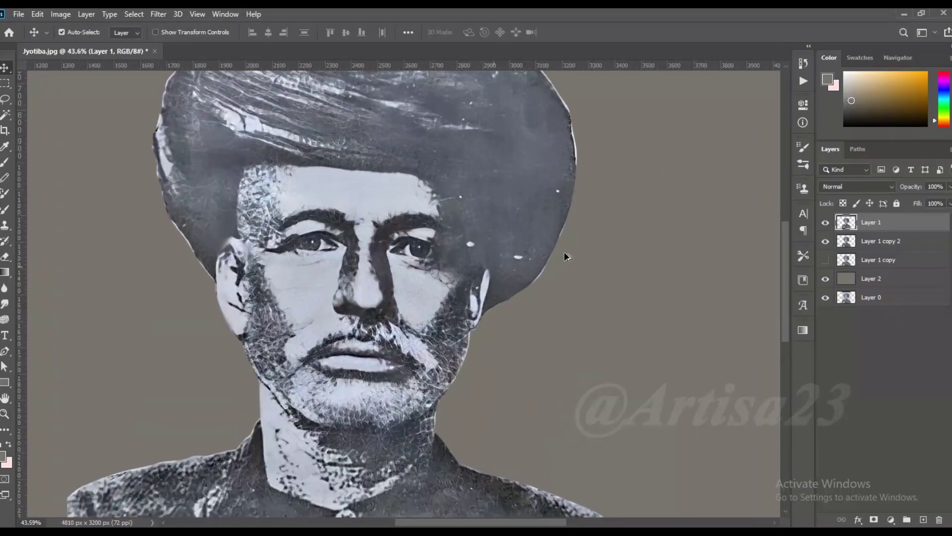
left_click(825, 241)
scroll(447, 298, "down", 3)
Smudge the nose bridge and left cheek using a smaller, preset smudge brush
left_click(5, 304)
scroll(348, 299, "up", 4)
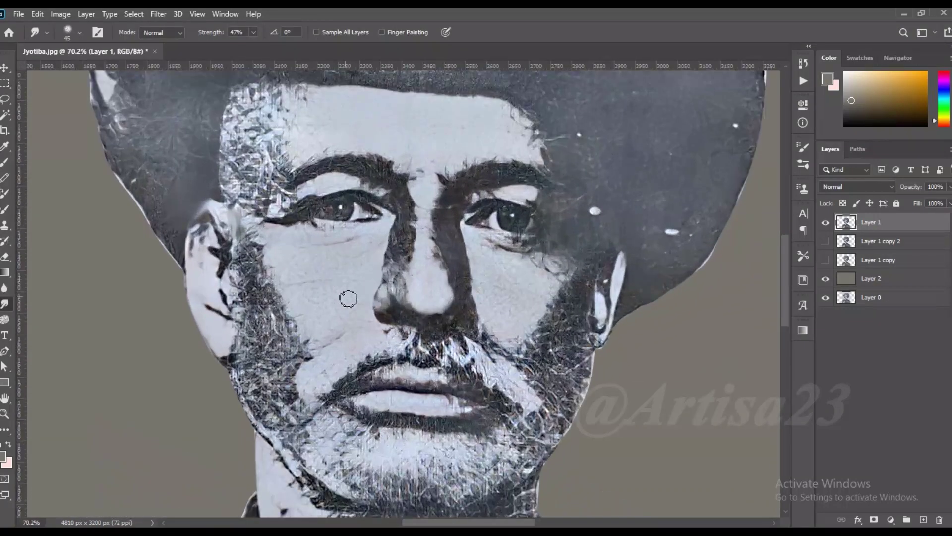
key("bracketleft")
left_click_drag(253, 32, 258, 45)
left_click_drag(389, 263, 411, 217)
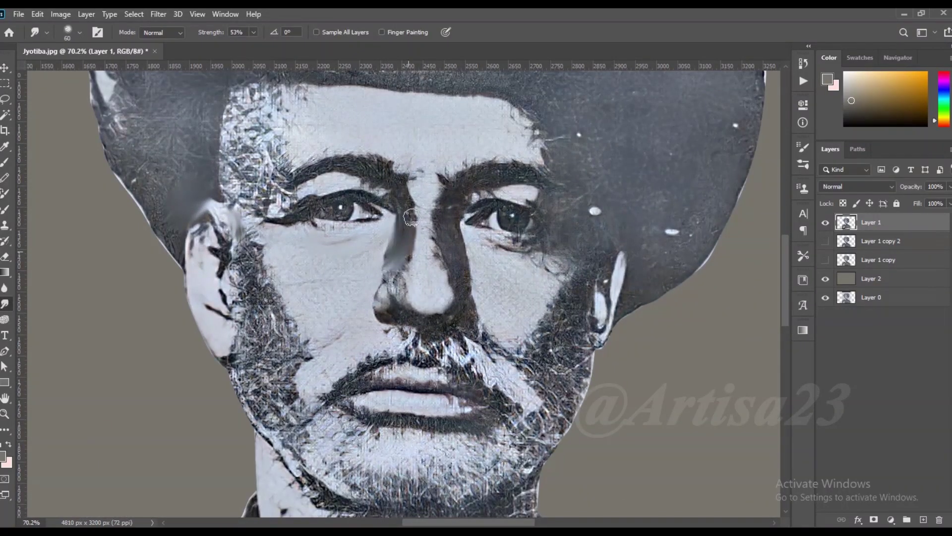
key("F5")
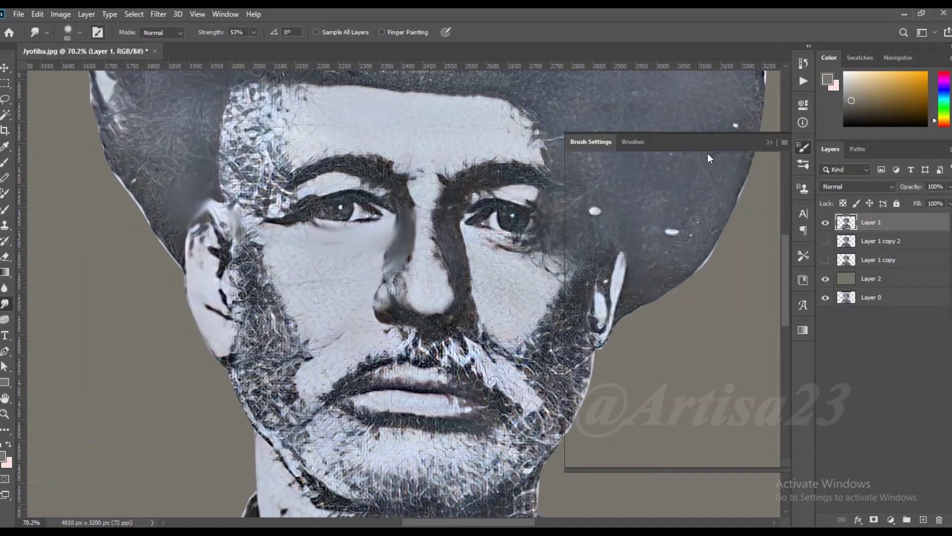
left_click(634, 145)
left_click(723, 308)
key("F5")
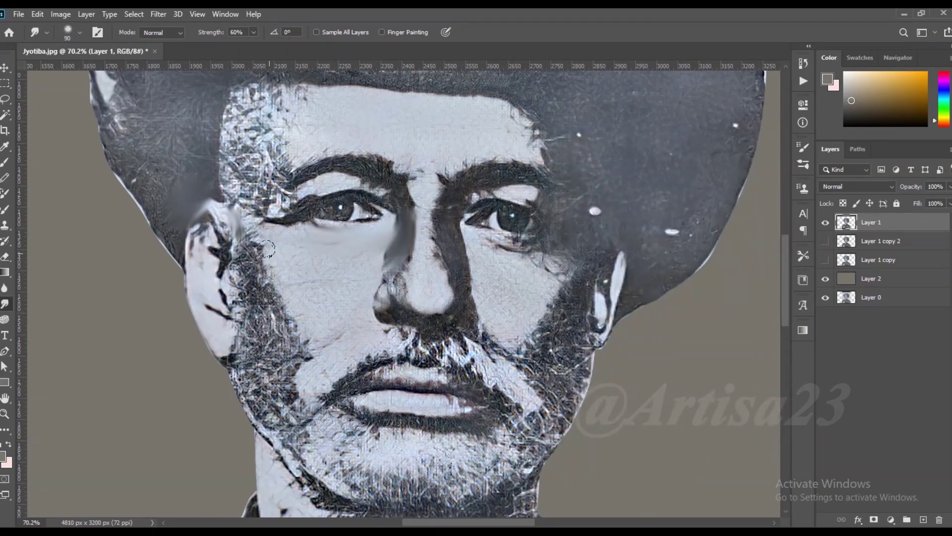
left_click_drag(266, 247, 272, 256)
Smooth the left nose side, eyelid, hairline above the brow, temple and ear
key("bracketleft")
key("bracketleft")
key("bracketleft")
left_click_drag(403, 280, 405, 217)
mouse_move(362, 185)
left_mouse_down()
mouse_move(300, 198)
mouse_move(267, 112)
left_mouse_up()
key("bracketright")
key("bracketright")
key("bracketright")
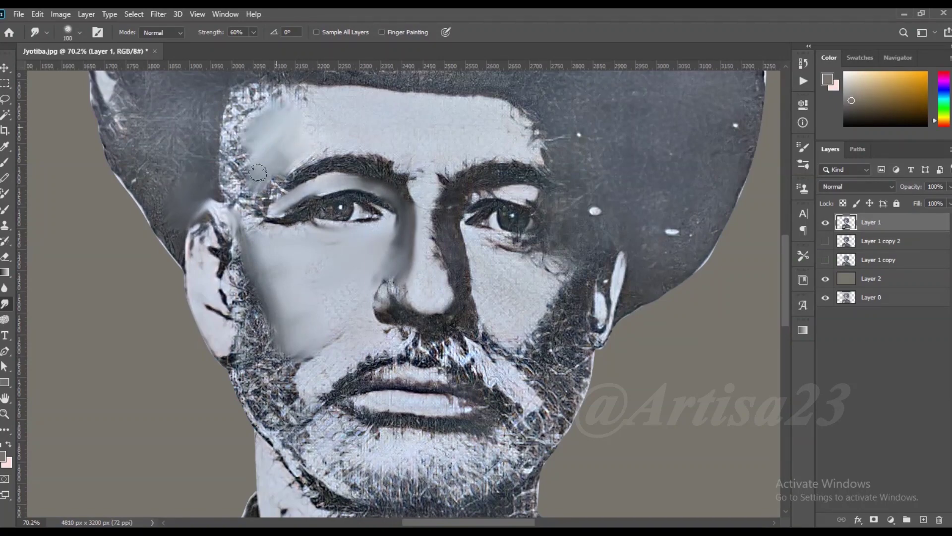
scroll(290, 173, "up", 1)
left_click_drag(289, 173, 270, 117)
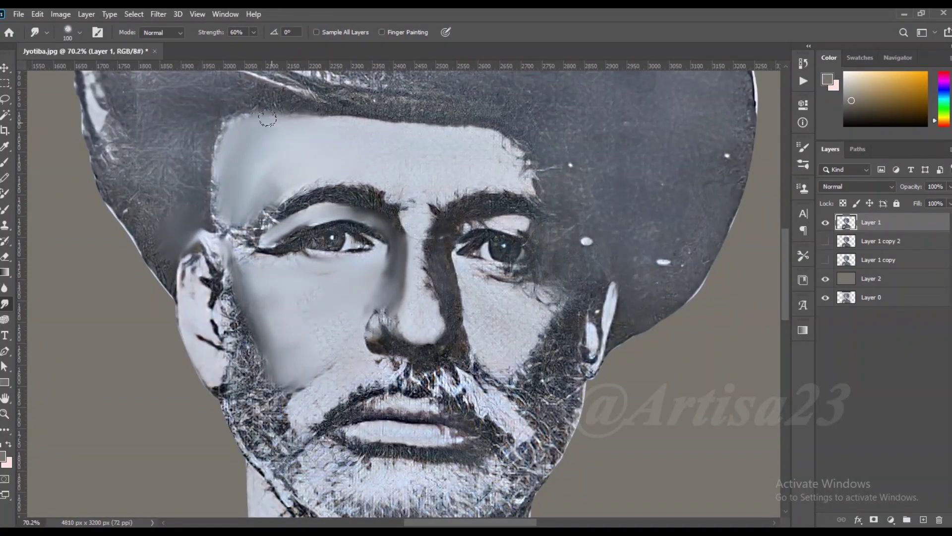
key("bracketleft")
key("bracketleft")
left_click_drag(256, 192, 226, 245)
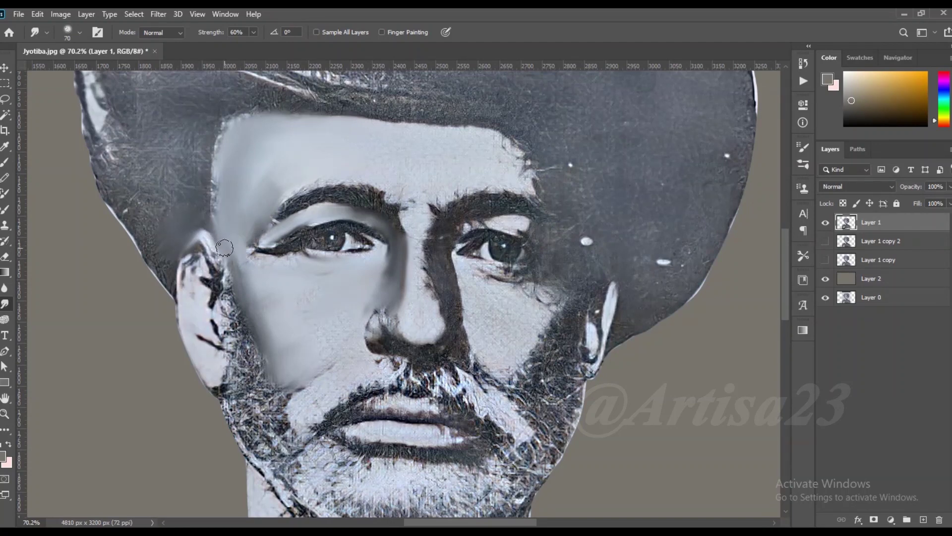
key("bracketright")
key("bracketright")
left_click_drag(194, 249, 212, 298)
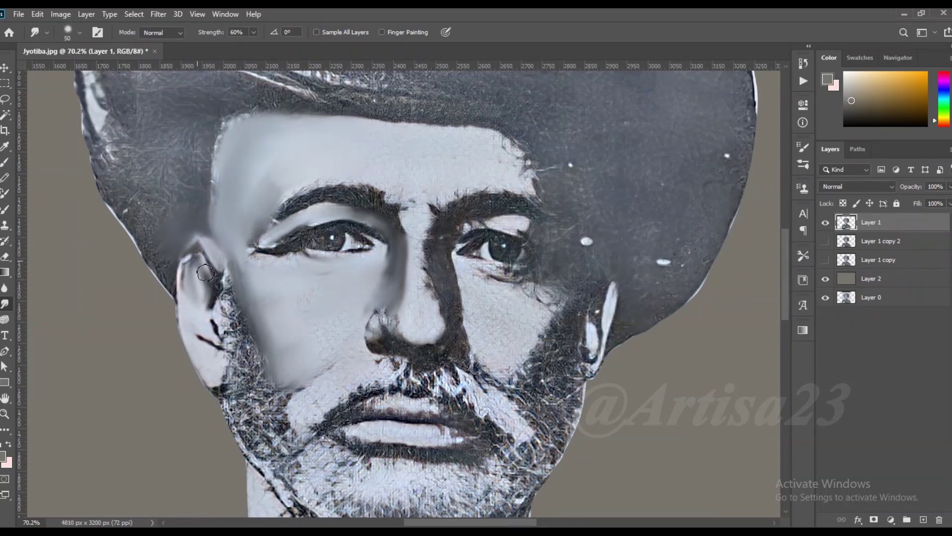
mouse_move(202, 265)
left_mouse_down()
mouse_move(208, 342)
mouse_move(225, 279)
left_mouse_up()
Smooth the cheek and jaw, forehead beside the brow, and skin around the right eye
key("bracketleft")
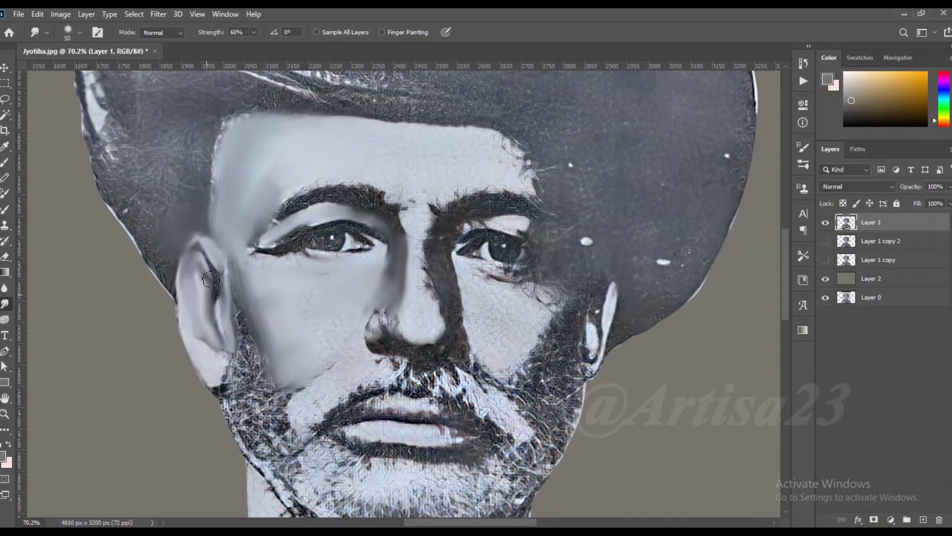
key("bracketleft")
mouse_move(279, 325)
left_mouse_down()
mouse_move(271, 392)
mouse_move(327, 351)
left_mouse_up()
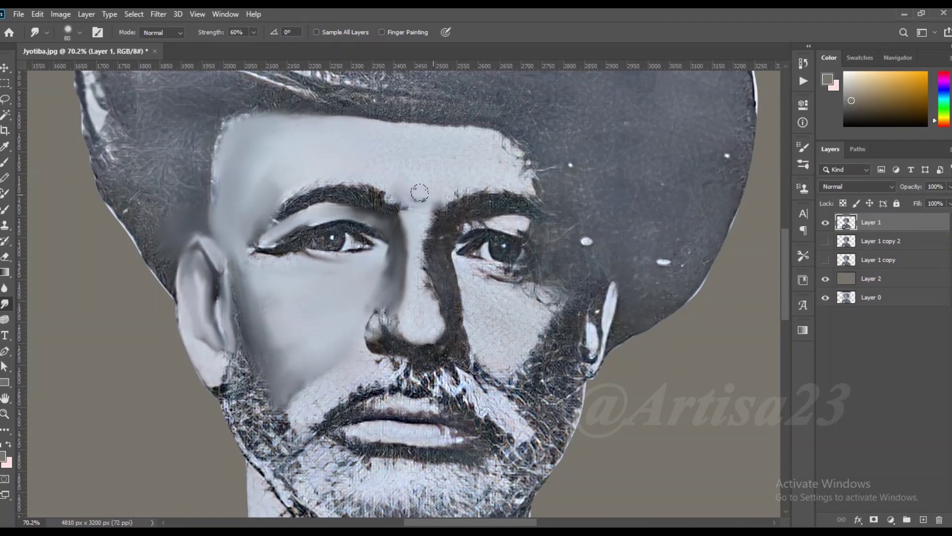
left_click_drag(499, 159, 576, 211)
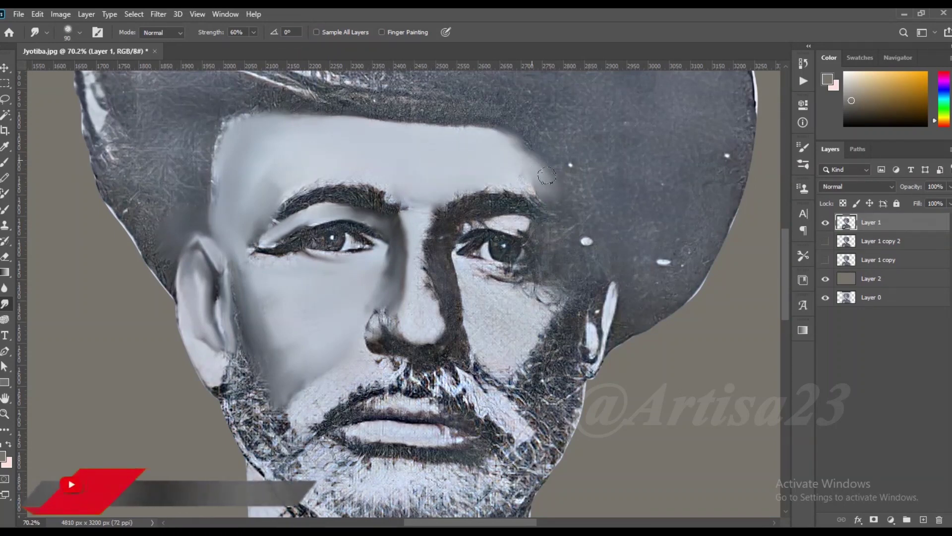
key("bracketleft")
key("bracketleft")
left_click_drag(570, 297, 543, 270)
left_click_drag(526, 224, 554, 245)
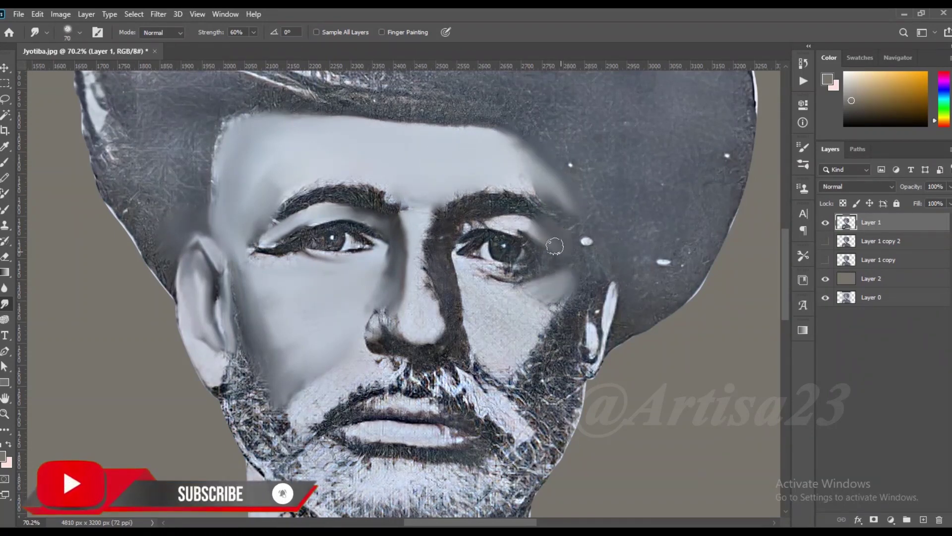
mouse_move(527, 279)
left_mouse_down()
mouse_move(449, 255)
mouse_move(467, 311)
mouse_move(454, 285)
left_mouse_up()
Soften the eyebrow edge and right-eye skin, and blend the lower cheeks into the beard
key("bracketright")
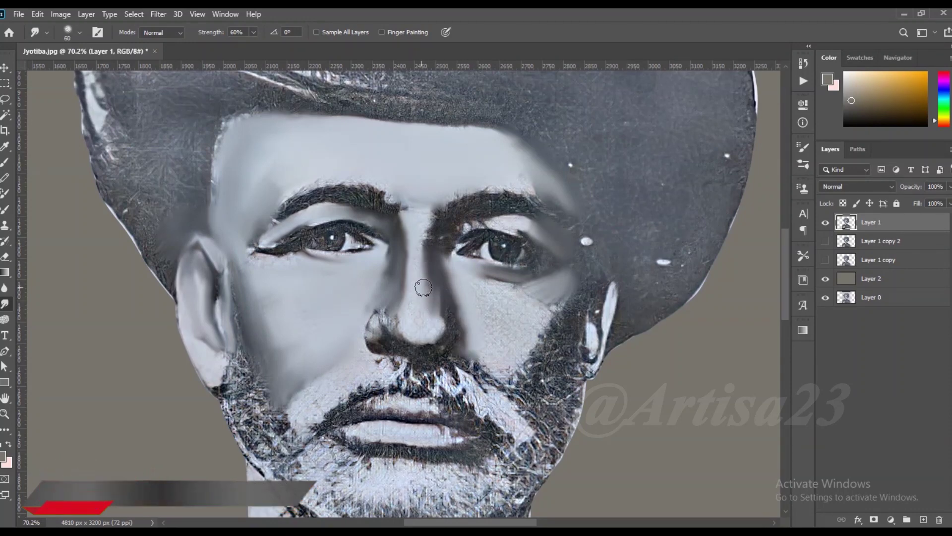
key("bracketleft")
left_click_drag(432, 217, 440, 194)
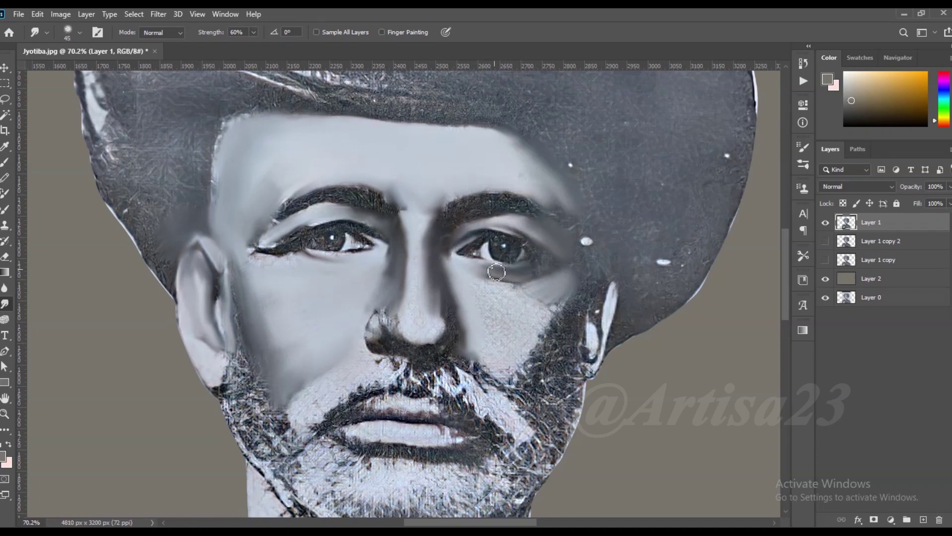
mouse_move(564, 210)
left_mouse_down()
mouse_move(584, 270)
mouse_move(553, 298)
mouse_move(556, 386)
mouse_move(509, 364)
mouse_move(555, 397)
left_mouse_up()
key("bracketright")
key("bracketright")
key("bracketleft")
key("bracketleft")
key("bracketleft")
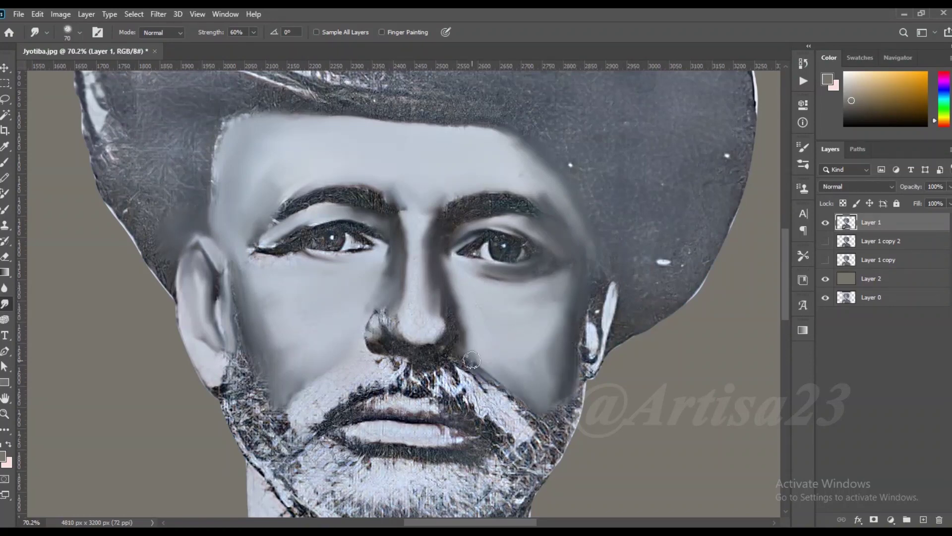
mouse_move(466, 355)
left_mouse_down()
mouse_move(517, 425)
mouse_move(418, 373)
left_mouse_up()
key("bracketleft")
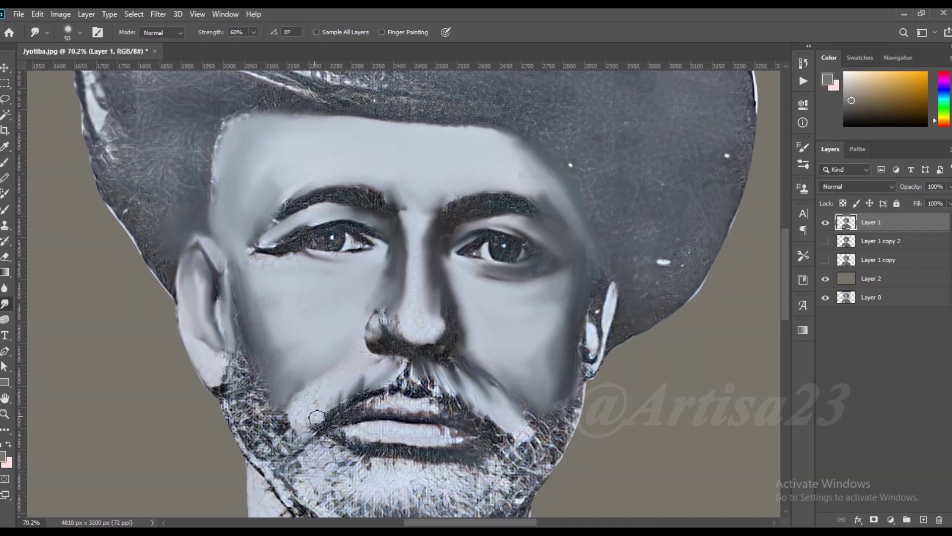
key("bracketleft")
left_click_drag(259, 397, 294, 420)
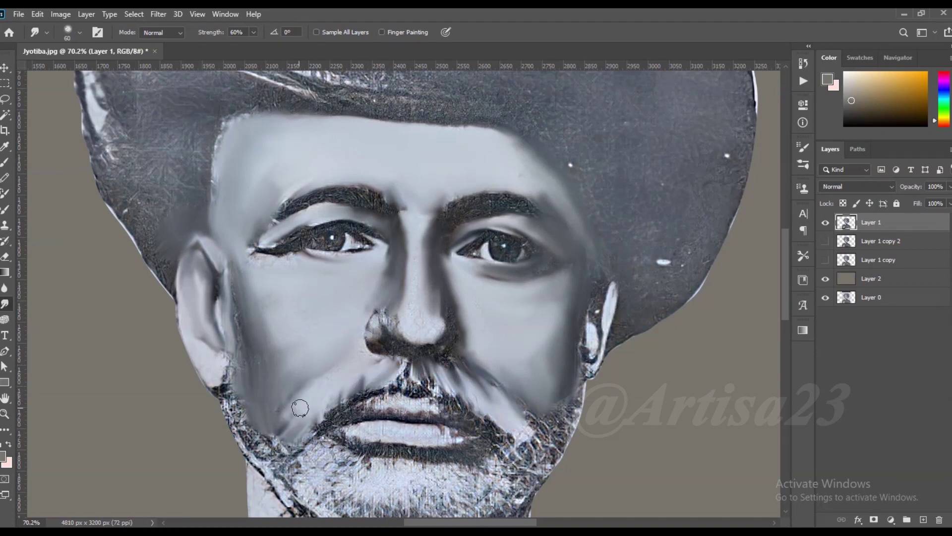
scroll(385, 316, "up", 2)
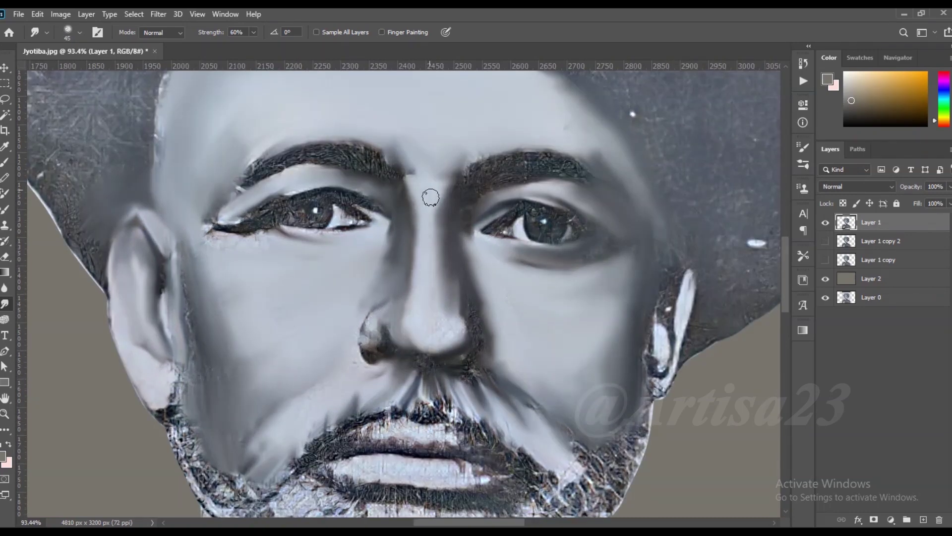
Smudge the dark shading under the nose tip and reshape the upper lip
key("bracketleft")
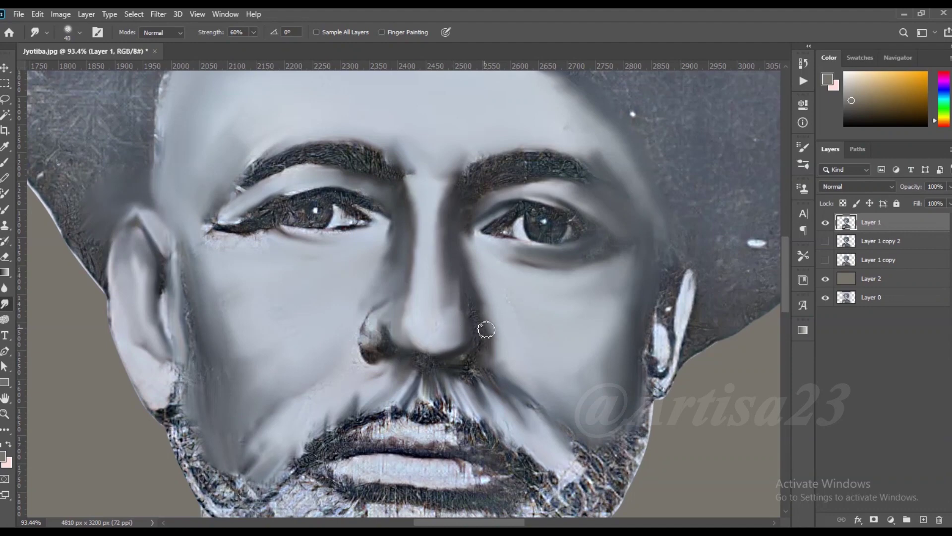
key("bracketright")
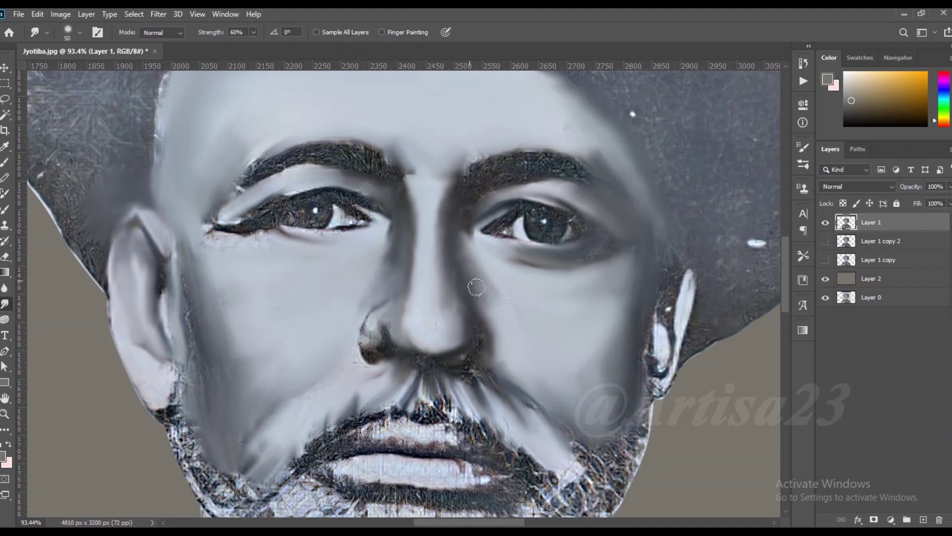
left_click_drag(460, 355, 413, 341)
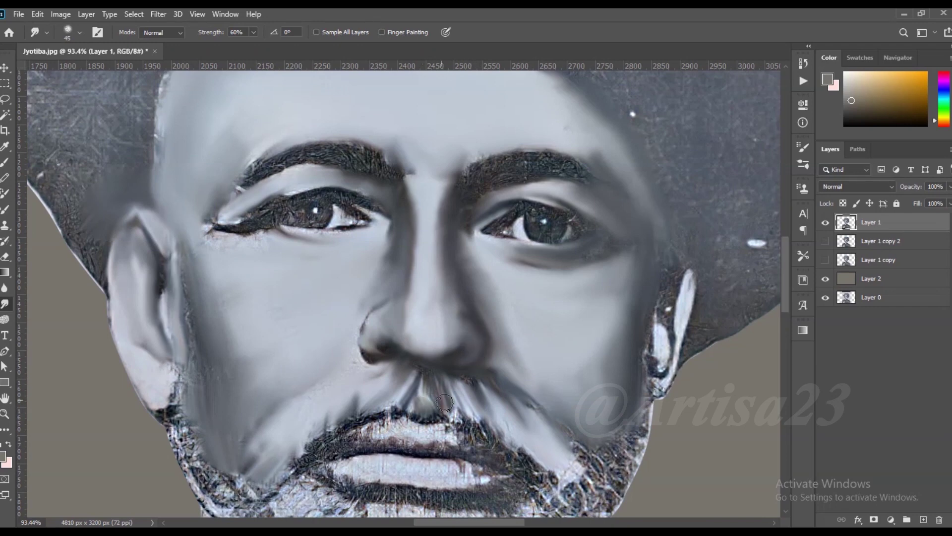
scroll(637, 417, "down", 3)
scroll(504, 369, "up", 4)
mouse_move(505, 369)
left_mouse_down()
mouse_move(430, 334)
mouse_move(337, 367)
left_mouse_up()
Smooth the upper lip, mustache area, under the lower lip and the right beard edge
key("bracketright")
left_click_drag(446, 317, 570, 394)
key("bracketleft")
left_click_drag(488, 428, 333, 391)
key("bracketright")
mouse_move(582, 422)
left_mouse_down()
mouse_move(686, 339)
mouse_move(640, 426)
mouse_move(590, 439)
left_mouse_up()
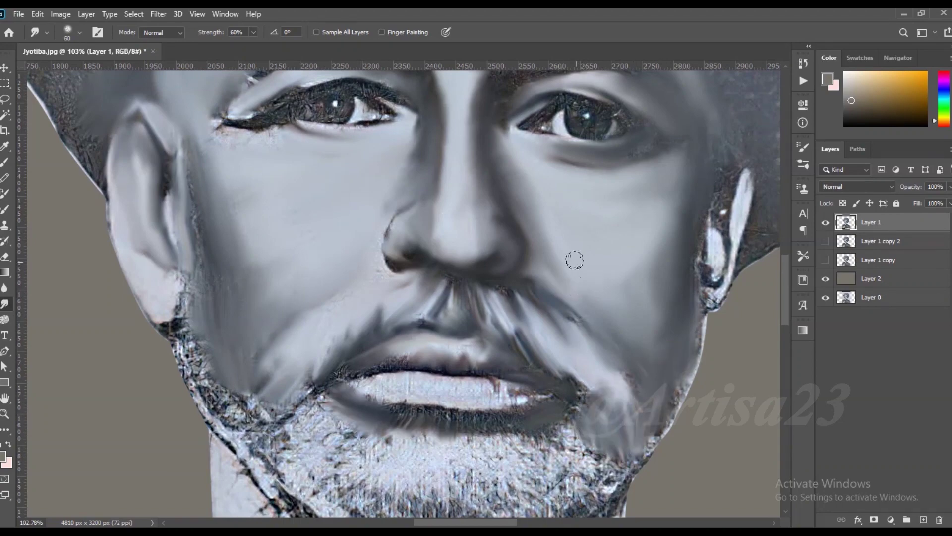
Blend the beard edge, right mouth corner, and area below the lower lip toward the jaw
scroll(572, 255, "down", 1)
mouse_move(556, 387)
left_mouse_down()
mouse_move(485, 361)
mouse_move(595, 348)
left_mouse_up()
scroll(530, 336, "up", 1)
left_click_drag(530, 336, 522, 323)
key("bracketleft")
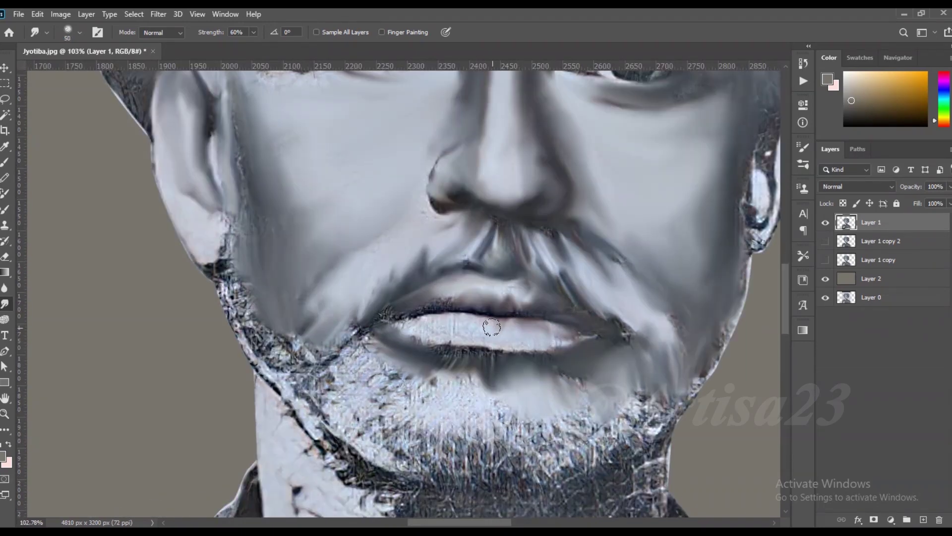
key("bracketleft")
key("bracketright")
key("bracketright")
key("bracketright")
mouse_move(474, 385)
left_mouse_down()
mouse_move(417, 382)
mouse_move(357, 347)
mouse_move(318, 342)
mouse_move(253, 310)
mouse_move(238, 277)
mouse_move(277, 367)
mouse_move(220, 257)
left_mouse_up()
Smooth the dark crease along the left cheek and soften the left lower eyelid line
key("bracketleft")
key("bracketleft")
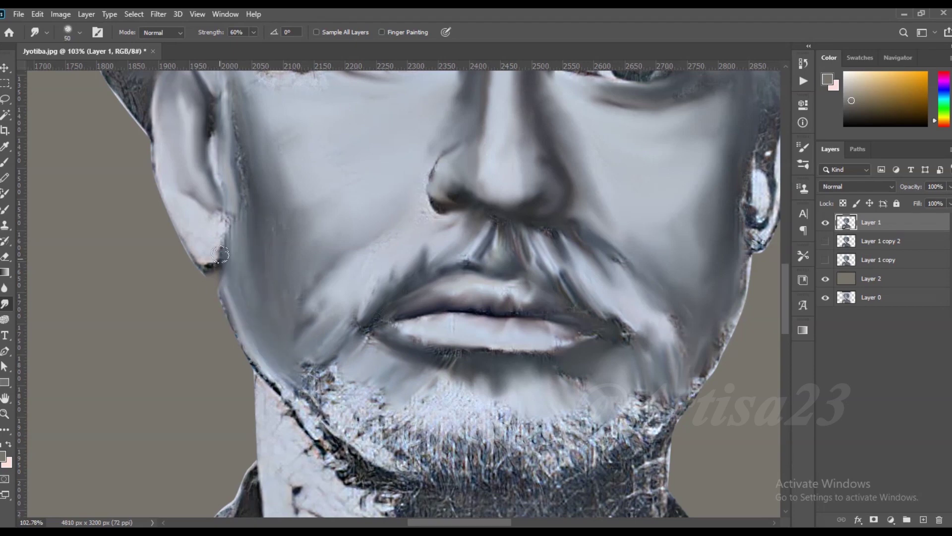
mouse_move(255, 147)
left_mouse_down()
mouse_move(251, 248)
mouse_move(328, 237)
mouse_move(340, 206)
left_mouse_up()
key("bracketright")
key("bracketright")
key("bracketright")
scroll(339, 206, "down", 2)
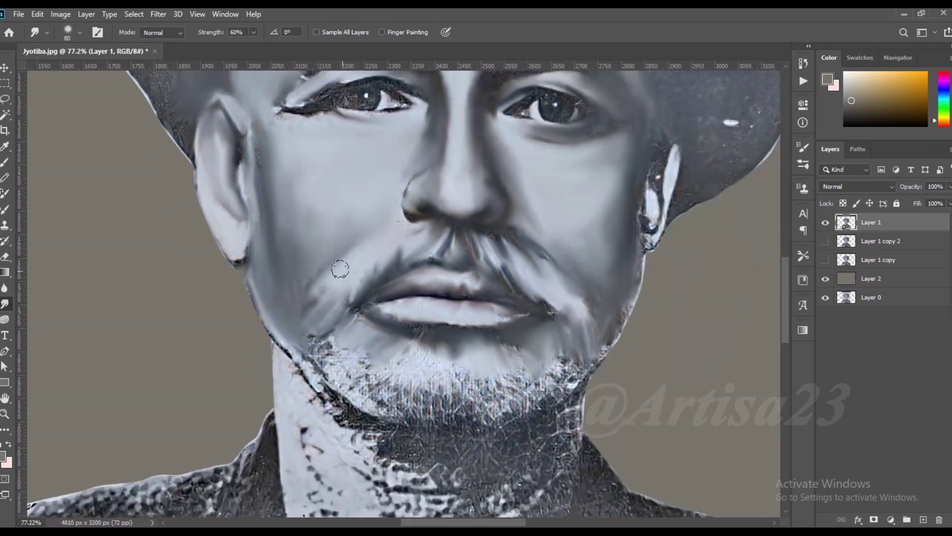
scroll(340, 270, "up", 1)
key("bracketleft")
key("bracketleft")
mouse_move(331, 201)
left_mouse_down()
mouse_move(293, 191)
mouse_move(340, 167)
left_mouse_up()
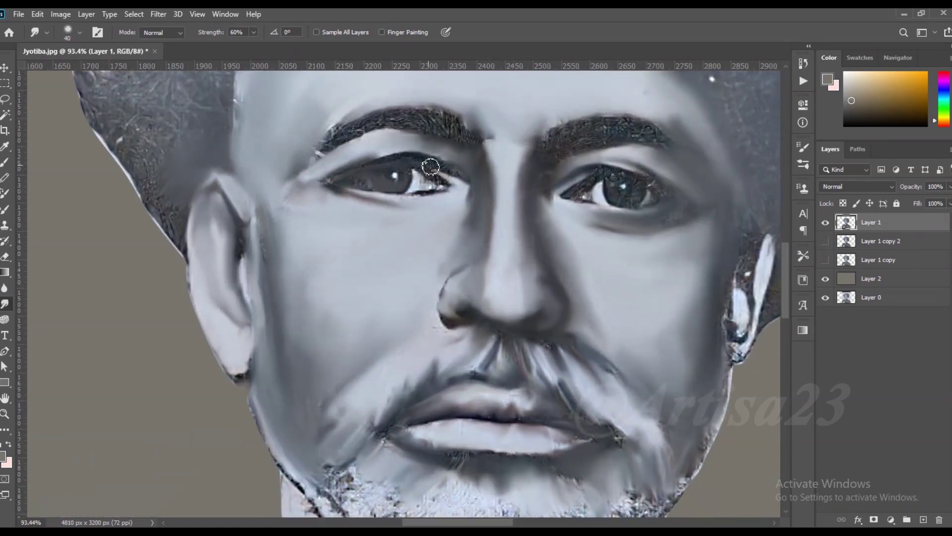
Smudge both eyebrows into soft strokes and soften the right ear edge
mouse_move(444, 147)
left_mouse_down()
mouse_move(347, 130)
mouse_move(463, 136)
mouse_move(338, 133)
left_mouse_up()
mouse_move(661, 130)
left_mouse_down()
mouse_move(560, 127)
mouse_move(654, 128)
left_mouse_up()
mouse_move(655, 128)
left_mouse_down()
mouse_move(585, 138)
mouse_move(544, 163)
left_mouse_up()
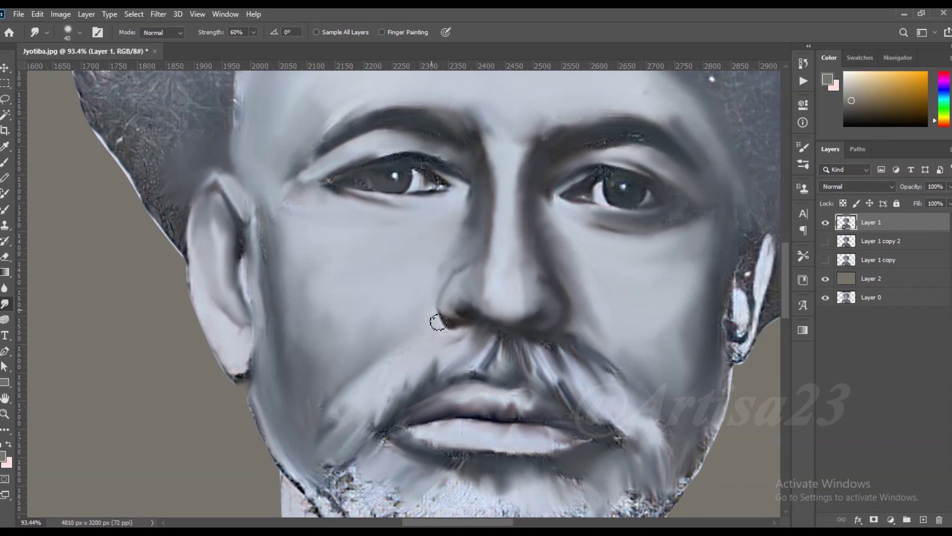
key("bracketleft")
key("bracketleft")
mouse_move(499, 354)
left_mouse_down()
mouse_move(591, 259)
mouse_move(615, 303)
mouse_move(640, 214)
mouse_move(623, 268)
mouse_move(615, 238)
mouse_move(635, 213)
left_mouse_up()
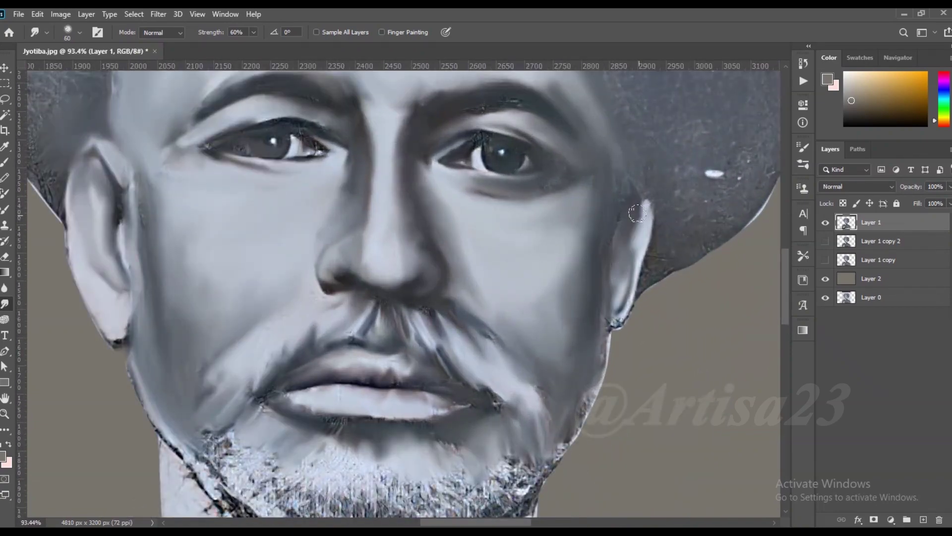
Smooth small areas near the chin and along the jawline and chin edge
scroll(607, 263, "down", 3)
scroll(607, 162, "down", 2)
scroll(608, 163, "up", 1)
key("bracketright")
left_click_drag(601, 145, 640, 157)
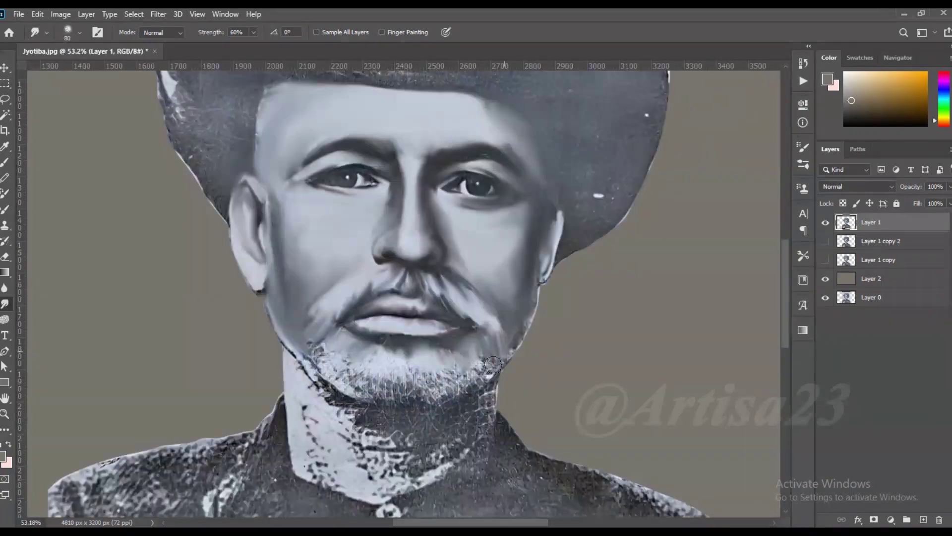
mouse_move(510, 350)
left_mouse_down()
mouse_move(457, 380)
mouse_move(350, 375)
left_mouse_up()
key("bracketleft")
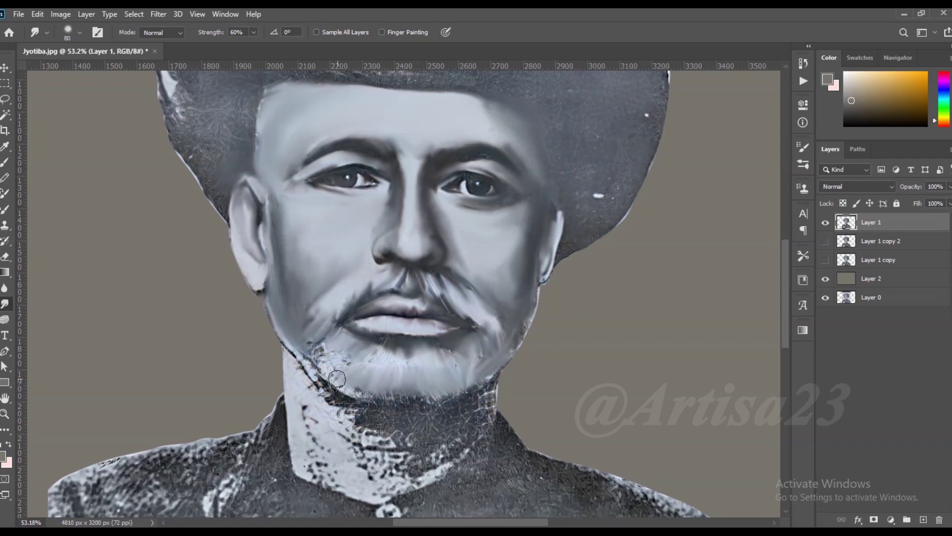
mouse_move(318, 349)
left_mouse_down()
mouse_move(409, 402)
mouse_move(328, 404)
mouse_move(393, 420)
left_mouse_up()
Smooth the dark spotted neck and jaw edge, then save as a new PSD file
key("bracketleft")
key("bracketright")
key("bracketright")
mouse_move(486, 414)
left_mouse_down()
mouse_move(397, 476)
mouse_move(307, 426)
mouse_move(312, 464)
mouse_move(343, 487)
left_mouse_up()
key("bracketleft")
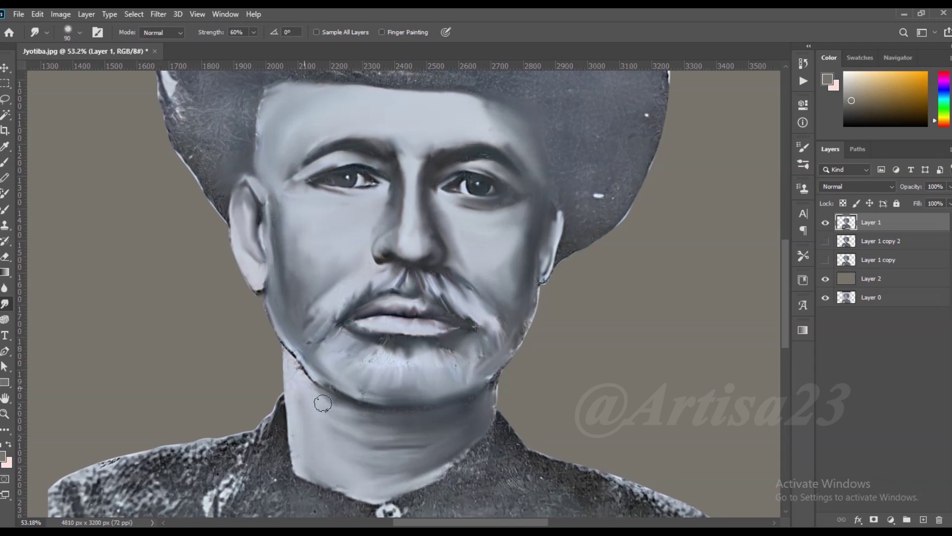
left_click_drag(529, 311, 479, 392)
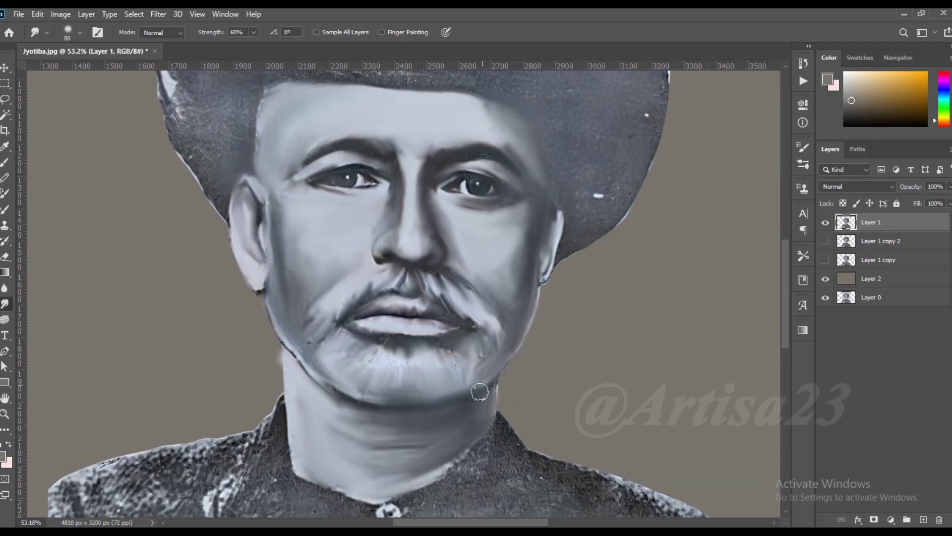
key("bracketright")
scroll(413, 217, "down", 3)
scroll(412, 216, "down", 2)
key("shift+ctrl+s")
key("End")
type("01")
key("Return")
left_click(18, 14)
key("Escape")
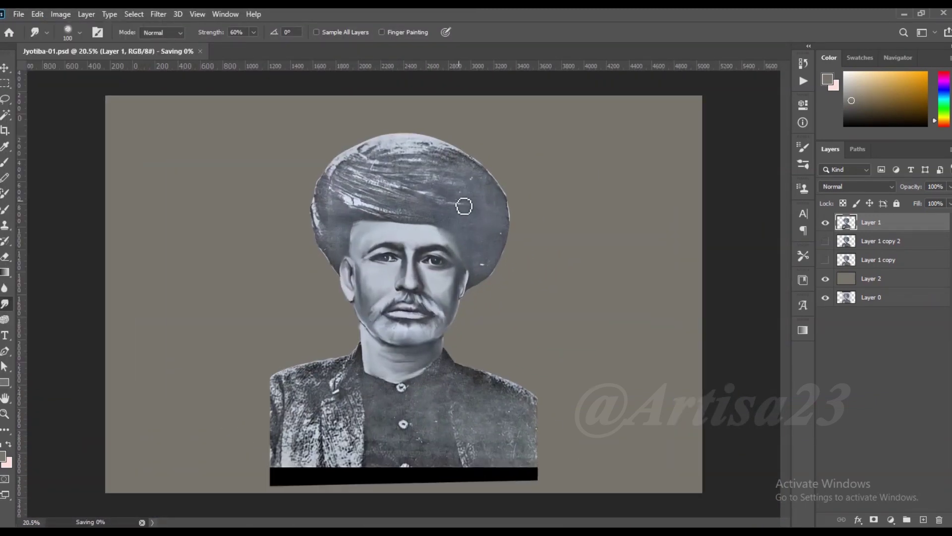
left_click(19, 14)
left_click(37, 160)
key("End")
key("Return")
scroll(308, 223, "up", 2)
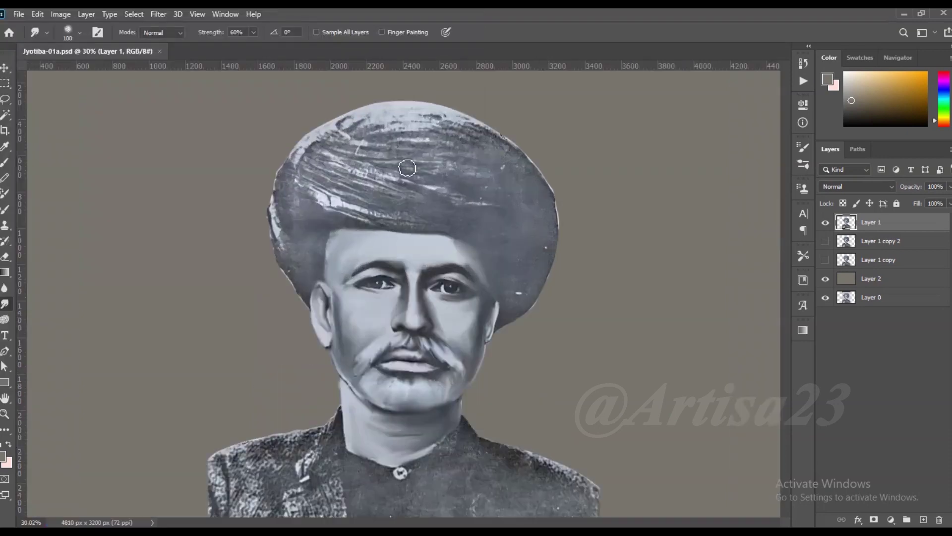
scroll(308, 223, "up", 2)
key("bracketleft")
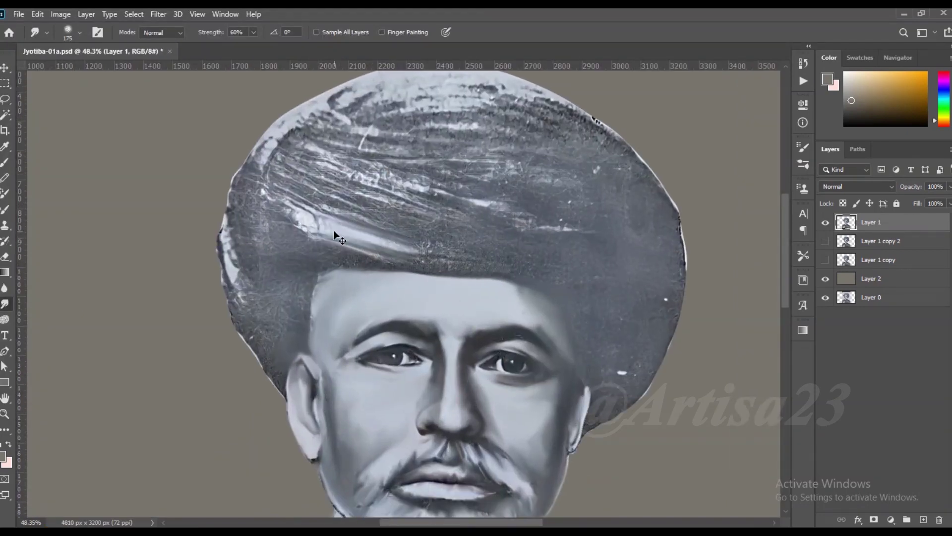
mouse_move(308, 223)
left_mouse_down()
mouse_move(284, 169)
mouse_move(447, 245)
left_mouse_up()
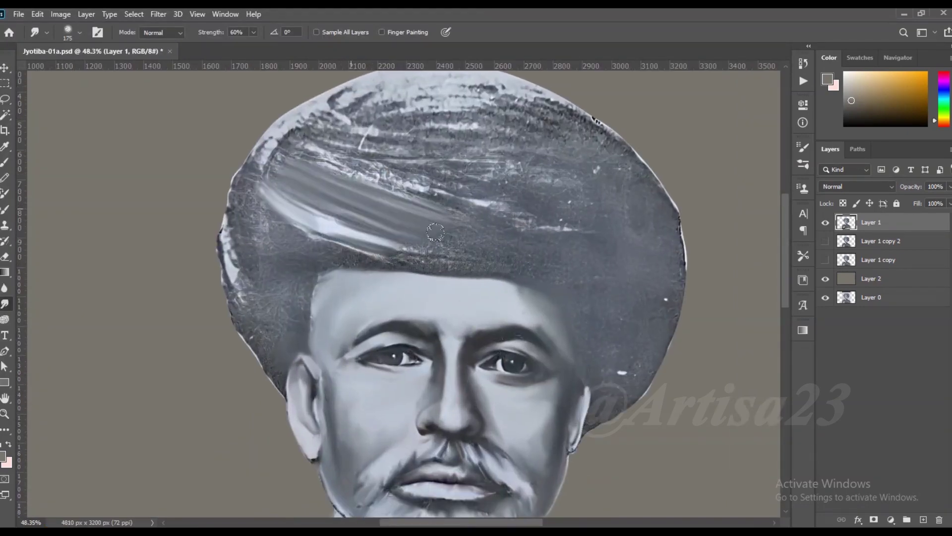
left_click_drag(322, 159, 496, 218)
left_click_drag(282, 129, 466, 189)
left_click_drag(313, 107, 545, 183)
key("bracketright")
key("bracketright")
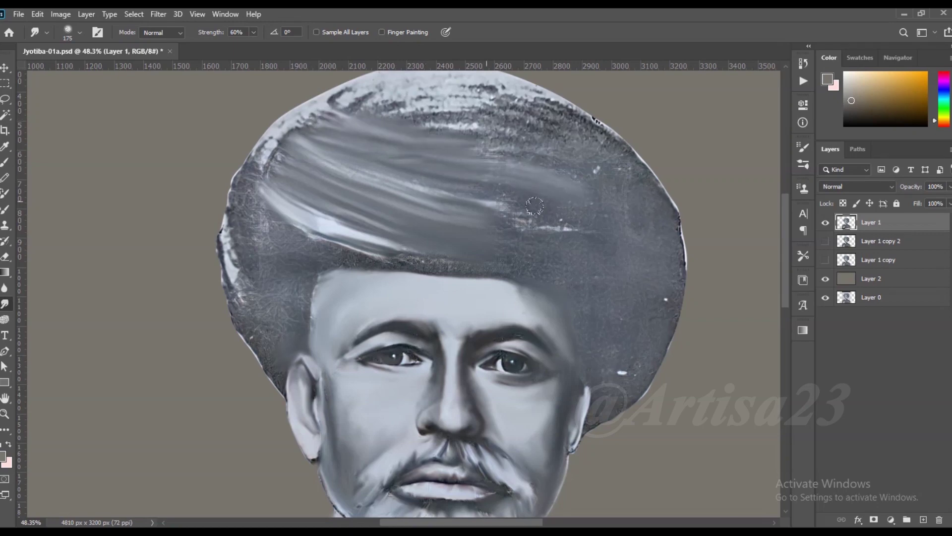
left_click_drag(496, 214, 590, 238)
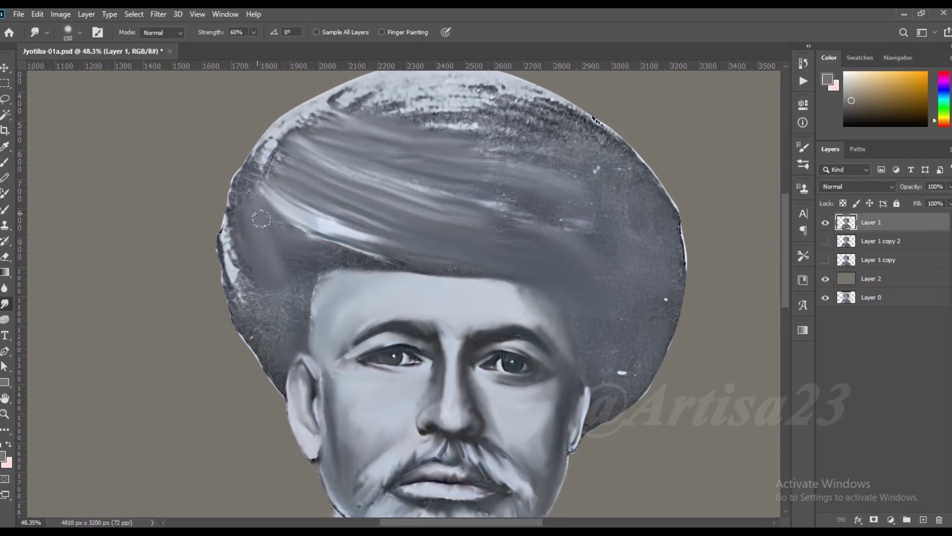
left_click_drag(227, 237, 285, 328)
left_click_drag(262, 193, 278, 134)
left_click_drag(397, 248, 362, 265)
key("bracketright")
key("bracketright")
mouse_move(526, 164)
left_mouse_down()
mouse_move(437, 114)
mouse_move(560, 163)
left_mouse_up()
scroll(560, 168, "down", 2)
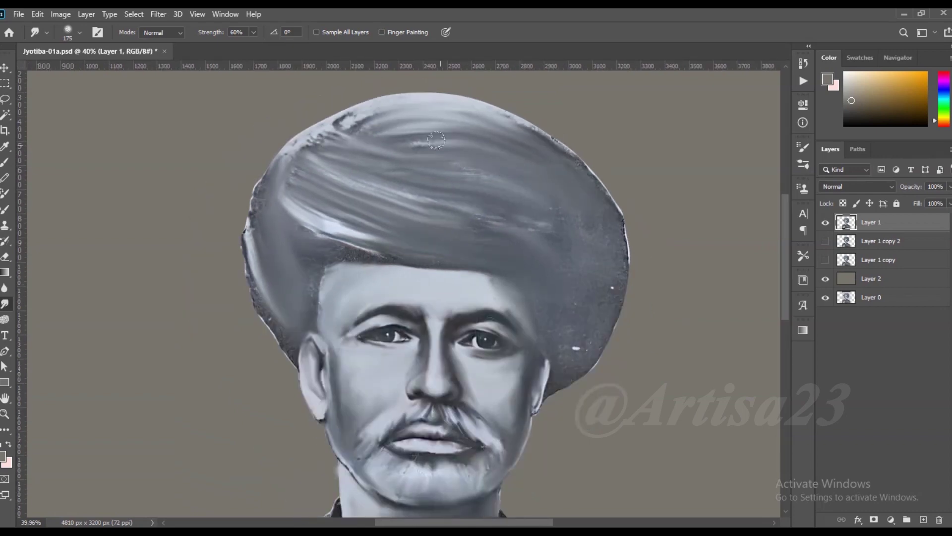
scroll(496, 181, "up", 1)
scroll(519, 274, "down", 1)
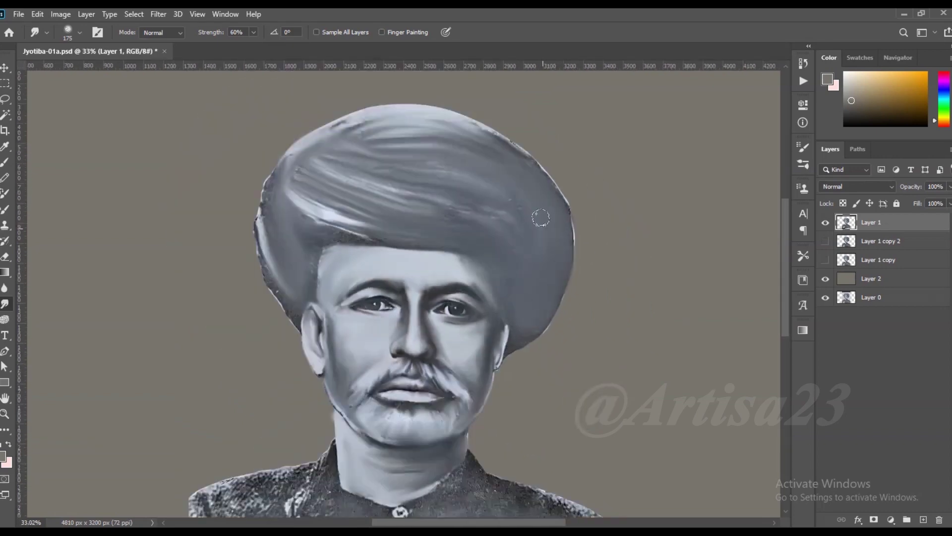
key("bracketleft")
key("bracketleft")
key("bracketleft")
scroll(251, 217, "up", 1)
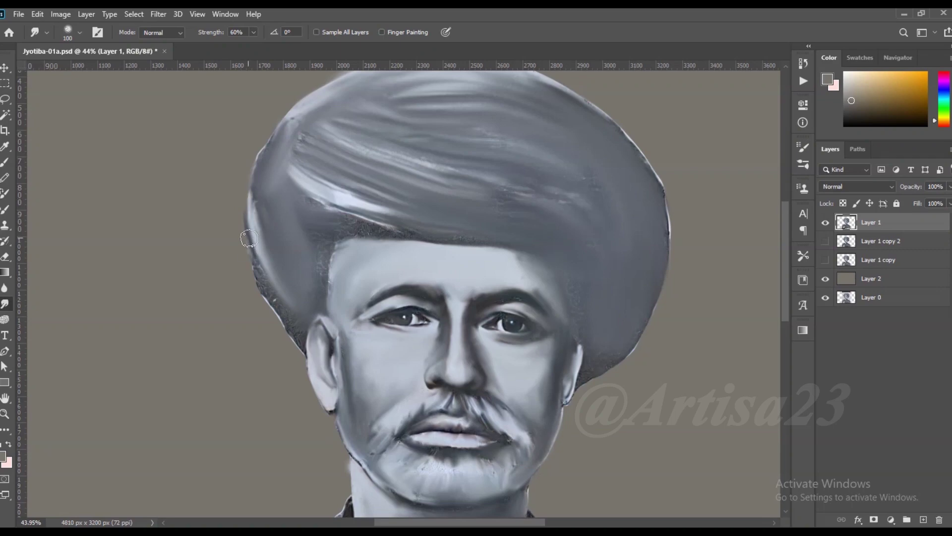
scroll(251, 244, "down", 1)
scroll(341, 202, "up", 1)
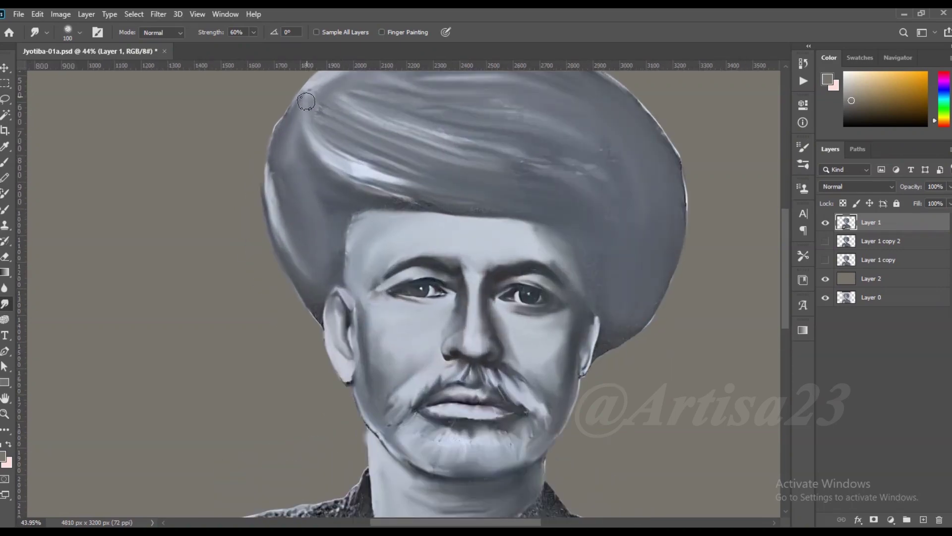
scroll(493, 191, "down", 1)
scroll(459, 170, "up", 1)
scroll(458, 170, "down", 4)
scroll(449, 479, "up", 2)
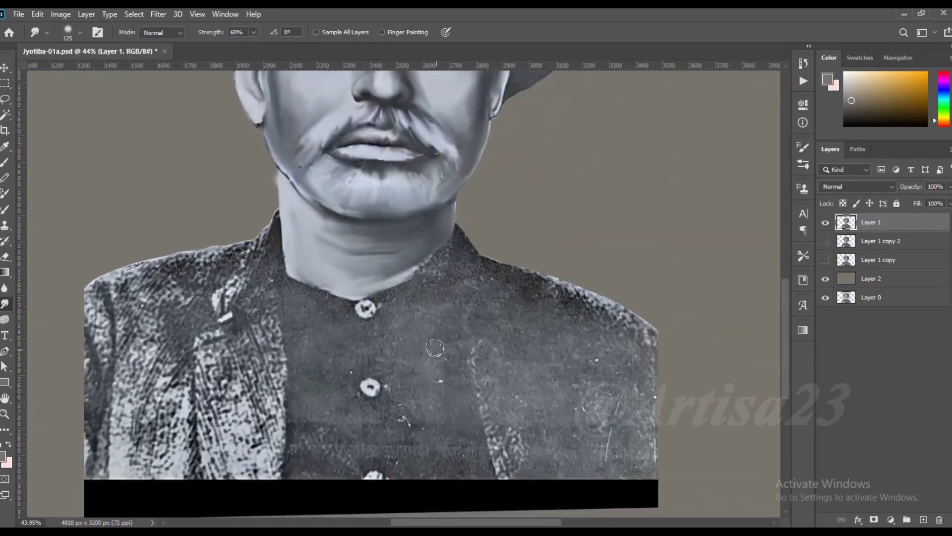
Smudge the grey shirt down into the black bar with an enlarged brush
key("bracketright")
key("bracketright")
key("bracketright")
scroll(435, 271, "down", 1)
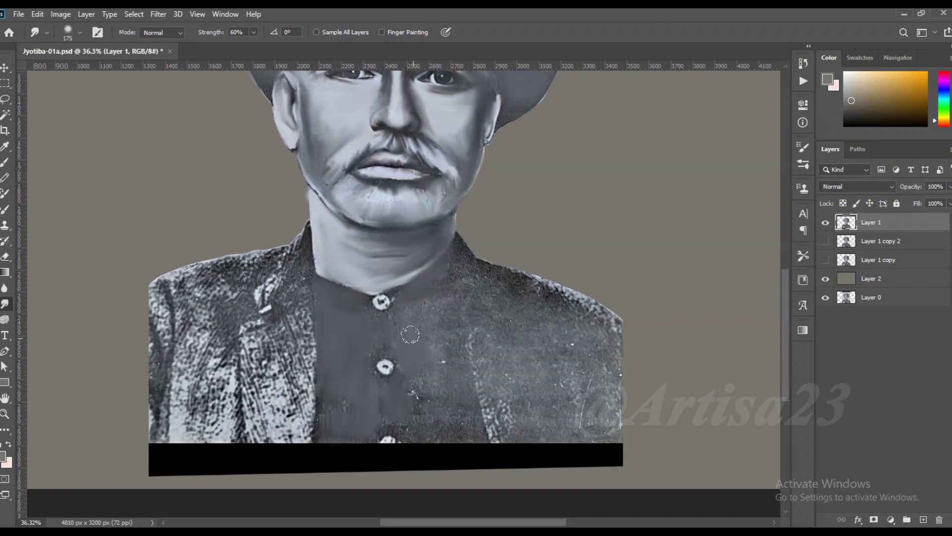
key("bracketleft")
scroll(430, 383, "down", 1)
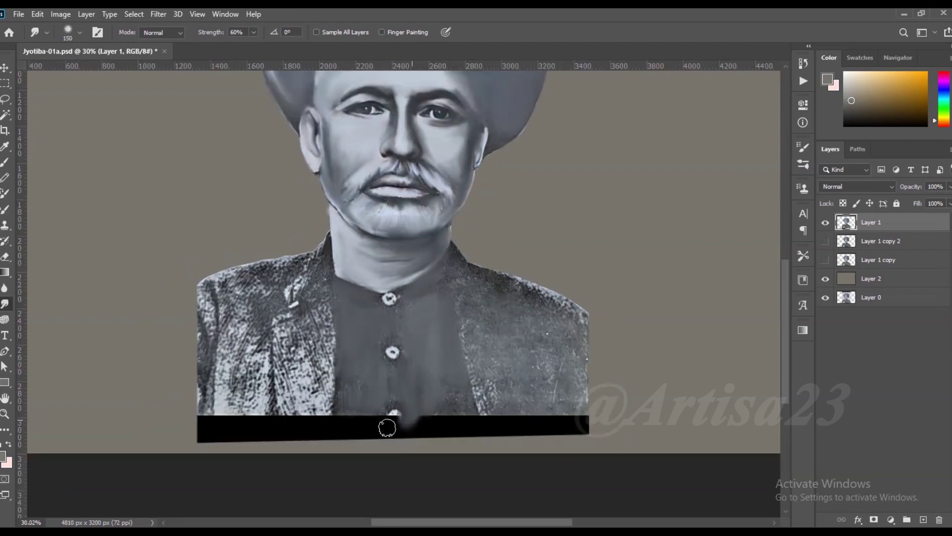
key("bracketright")
key("bracketright")
left_click_drag(361, 419, 380, 433)
key("bracketright")
mouse_move(437, 419)
left_mouse_down()
mouse_move(452, 431)
mouse_move(575, 436)
left_mouse_up()
Smooth the speckled right shoulder and blend the collar edge down from the neck
key("bracketright")
key("bracketright")
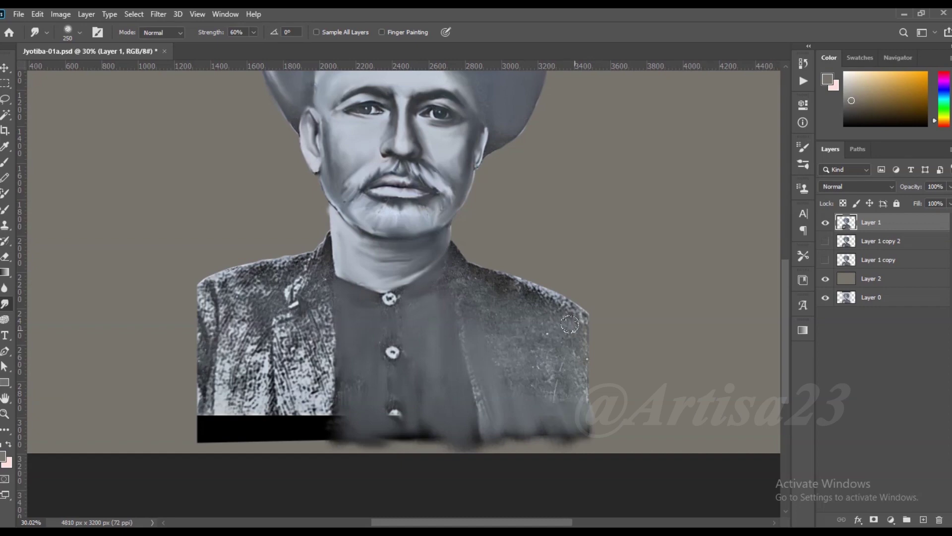
left_click_drag(544, 359, 543, 397)
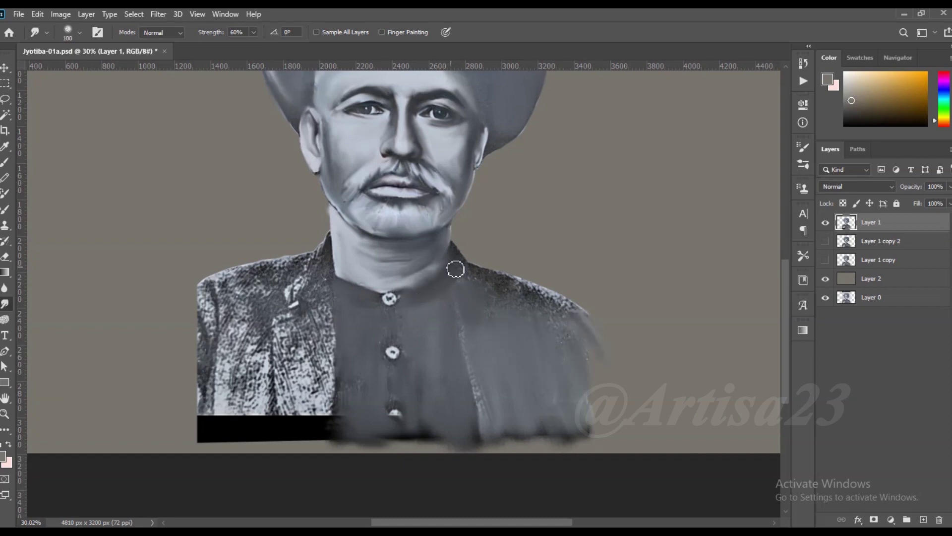
scroll(455, 269, "up", 2)
scroll(413, 297, "up", 2)
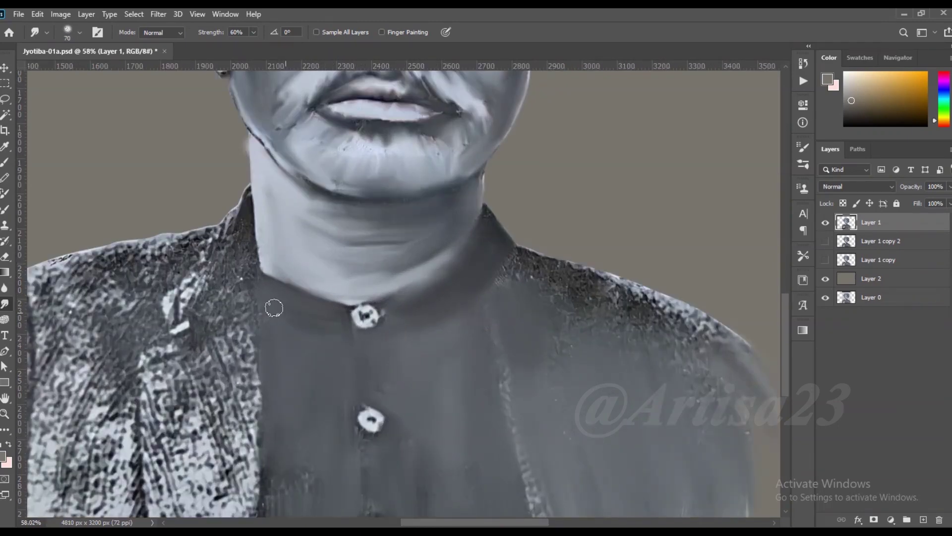
key("bracketright")
left_click_drag(247, 220, 251, 424)
Blend the left and lower-right shirt edges and streak the black block into grey
scroll(272, 272, "down", 2)
key("bracketright")
key("bracketright")
key("bracketright")
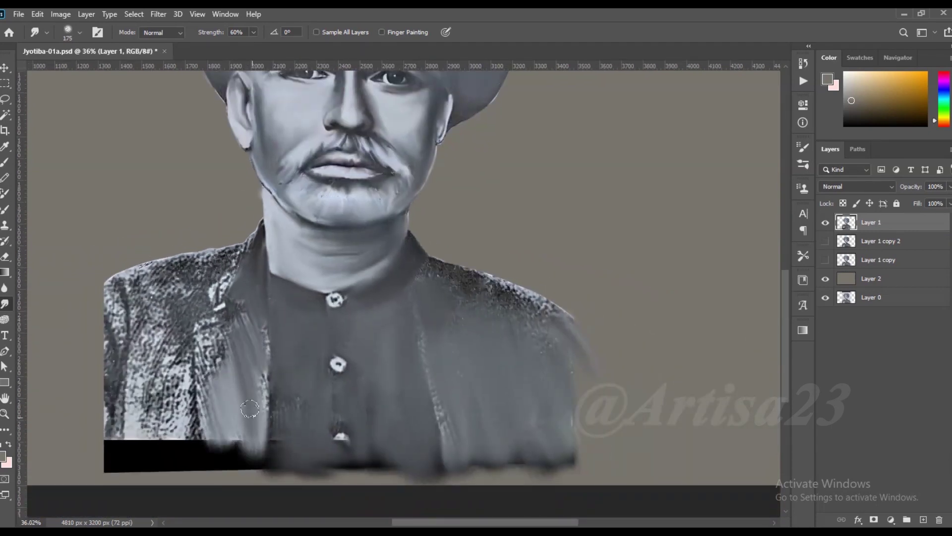
left_click_drag(214, 335, 247, 466)
key("bracketright")
mouse_move(448, 439)
left_mouse_down()
mouse_move(411, 449)
mouse_move(404, 467)
left_mouse_up()
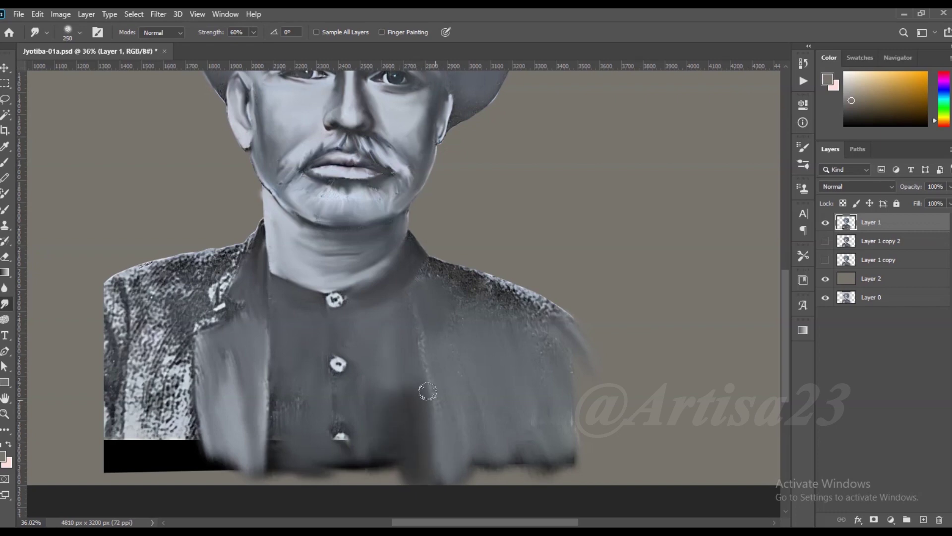
key("bracketright")
key("bracketright")
left_click_drag(172, 428, 178, 476)
left_click_drag(169, 347, 184, 447)
Smooth away the black block and soften the jacket's left edge into smooth grey
key("bracketleft")
key("bracketleft")
left_click_drag(119, 402, 114, 466)
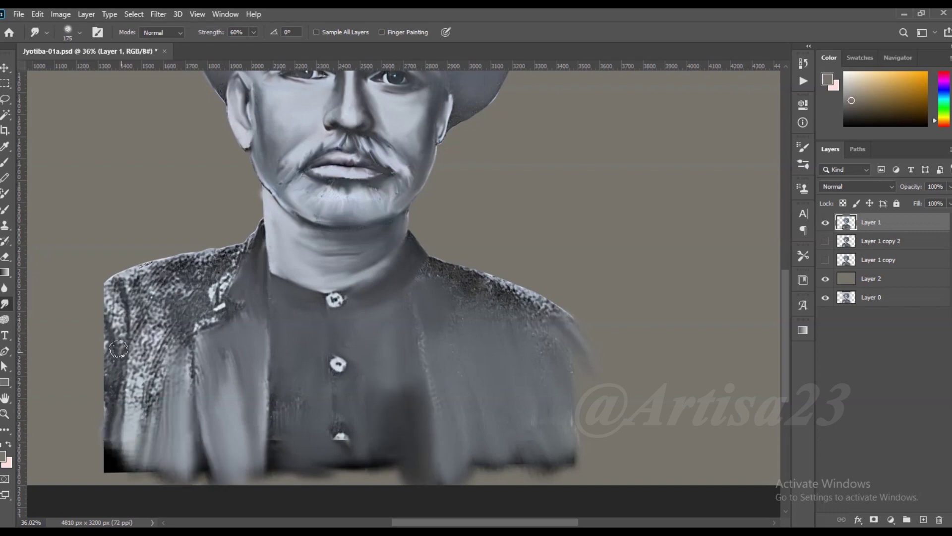
left_click_drag(88, 384, 92, 471)
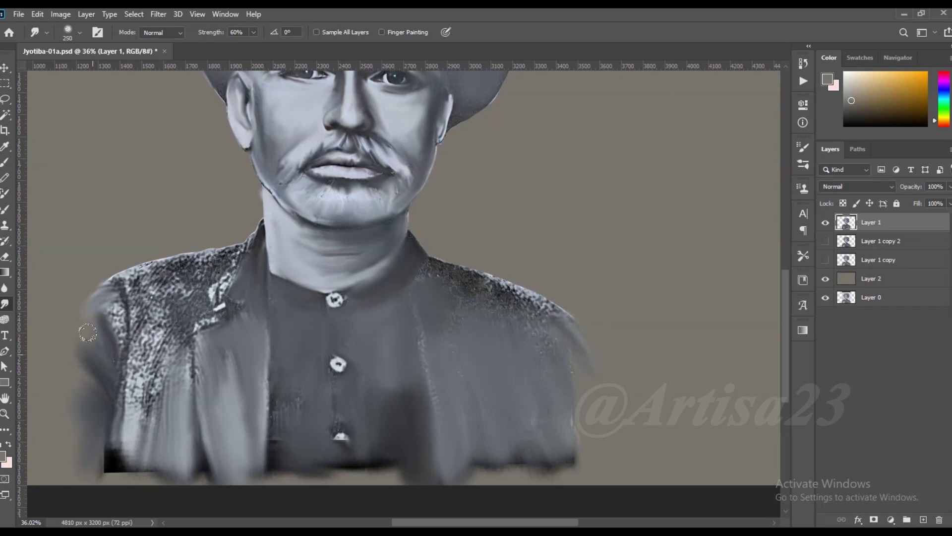
key("bracketleft")
key("bracketleft")
key("bracketleft")
mouse_move(146, 328)
left_mouse_down()
mouse_move(149, 401)
mouse_move(196, 337)
left_mouse_up()
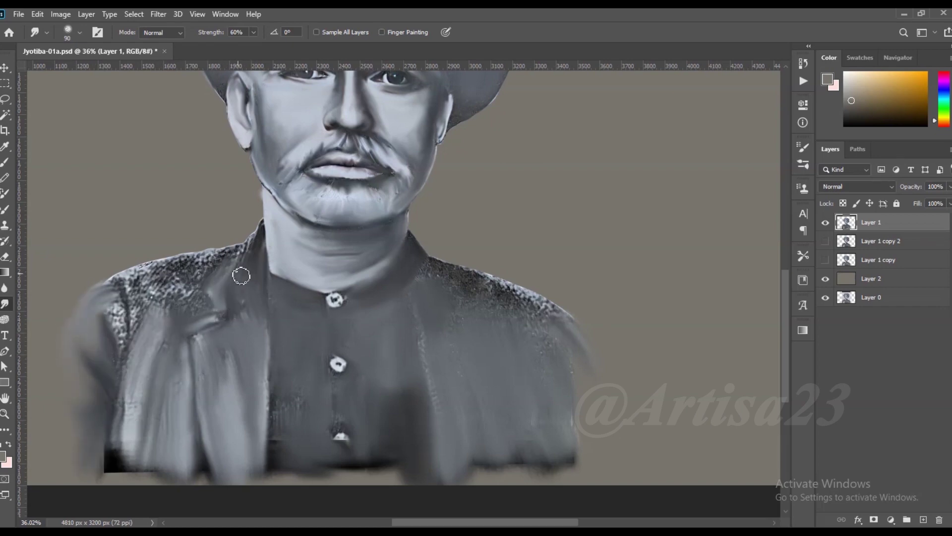
Smooth the speckled left shoulder and lapel and blend away the dark lower-left corner
left_click_drag(203, 275, 148, 318)
left_click_drag(149, 277, 129, 343)
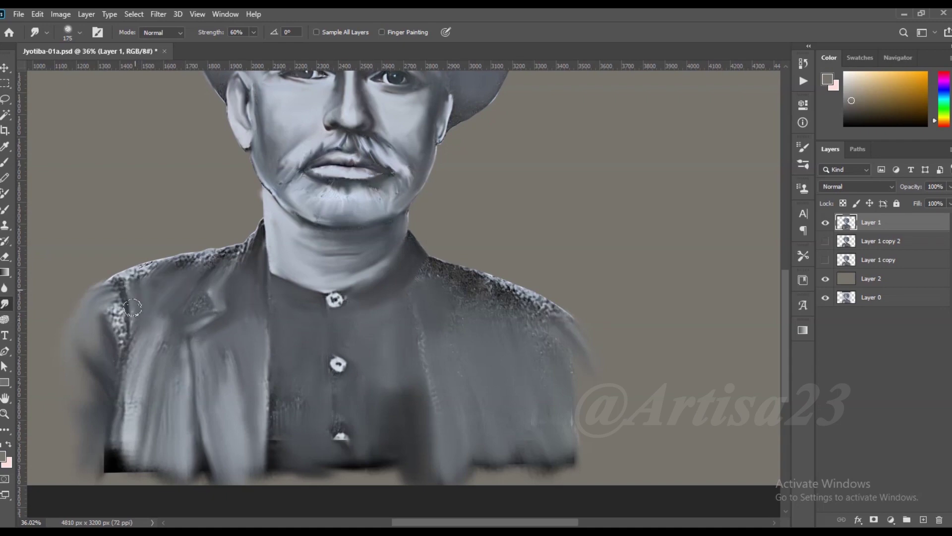
left_click_drag(139, 298, 114, 362)
key("bracketleft")
left_click_drag(139, 262, 176, 266)
left_click_drag(106, 310, 169, 327)
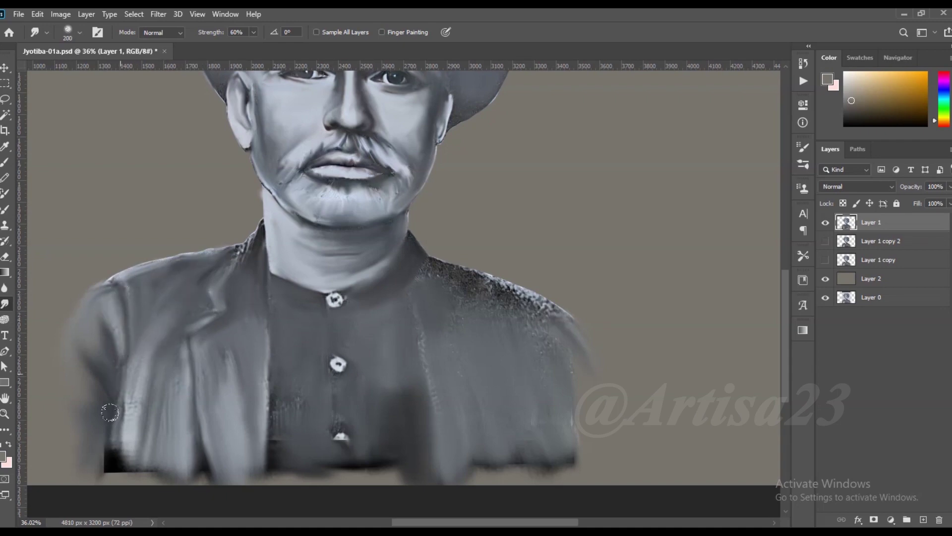
left_click_drag(117, 410, 119, 471)
key("bracketleft")
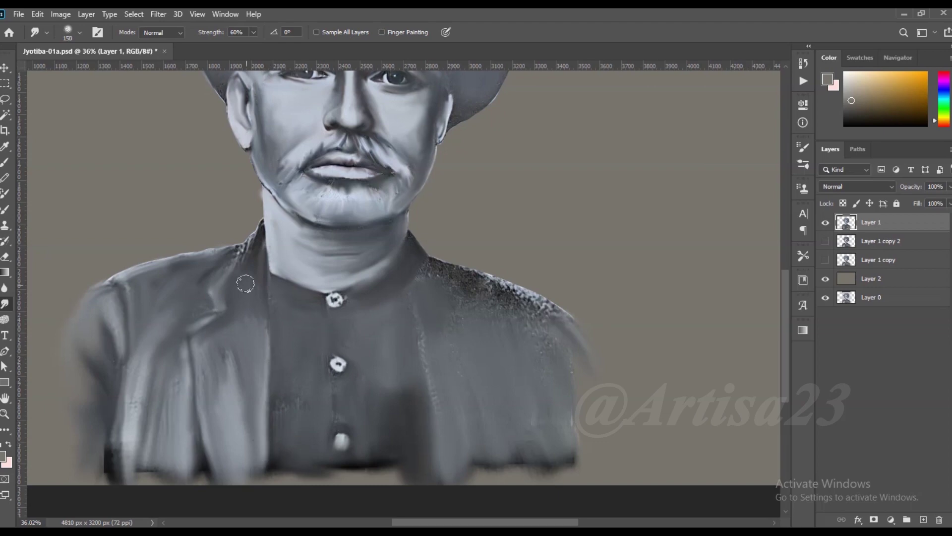
Smooth the collar edge and blend the speckled right shoulder
scroll(245, 276, "up", 5)
key("bracketleft")
key("bracketleft")
key("bracketleft")
key("bracketleft")
left_click_drag(246, 274, 228, 330)
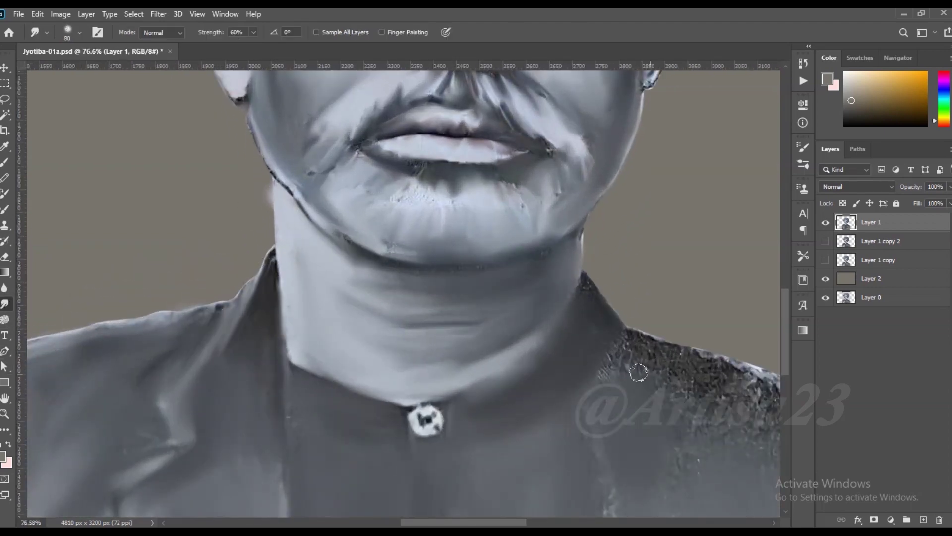
scroll(441, 275, "down", 5)
key("bracketright")
key("bracketright")
key("bracketright")
left_click_drag(625, 337, 541, 401)
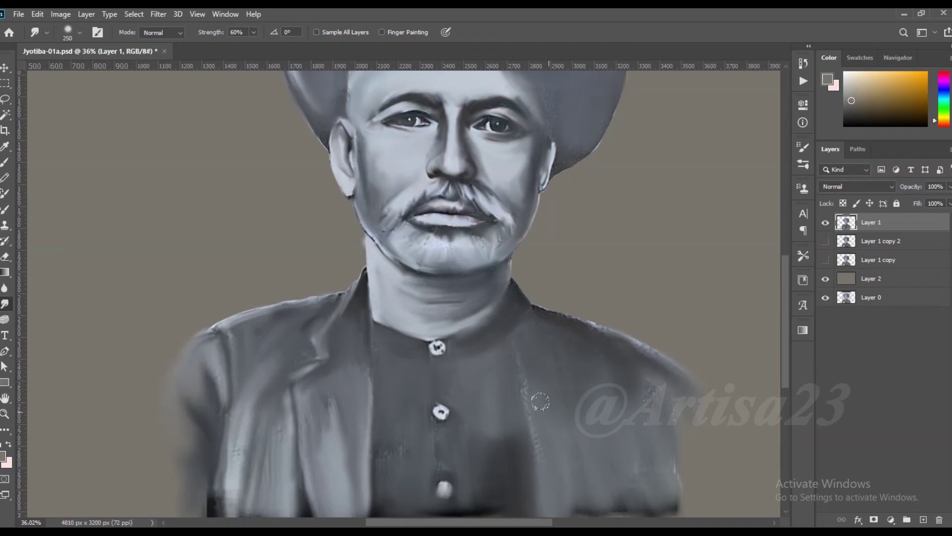
left_click_drag(632, 382, 668, 382)
Soften the bottom edge of the coat with a greatly enlarged brush
scroll(383, 335, "up", 2)
key("bracketleft")
key("bracketleft")
key("bracketleft")
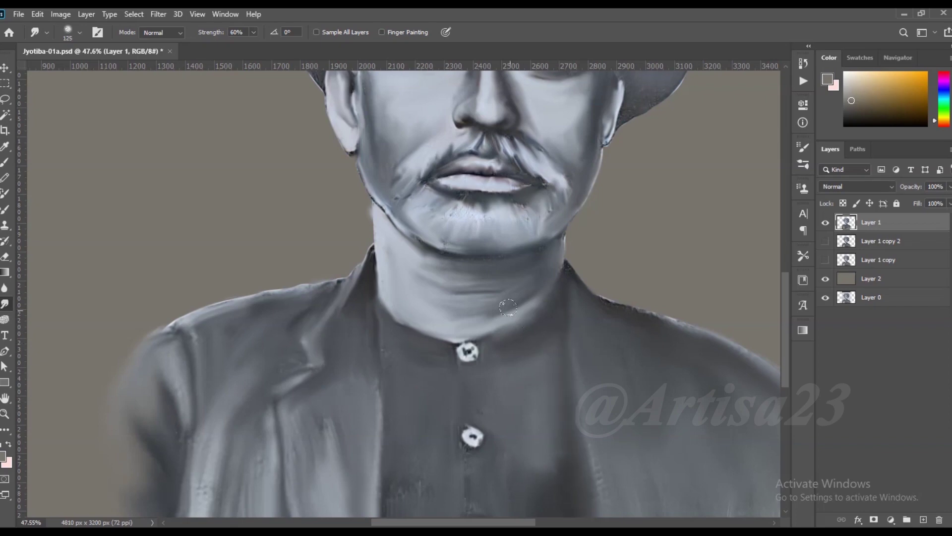
key("bracketright")
scroll(562, 393, "down", 3)
scroll(557, 448, "down", 1)
key("bracketright")
key("bracketright")
key("bracketright")
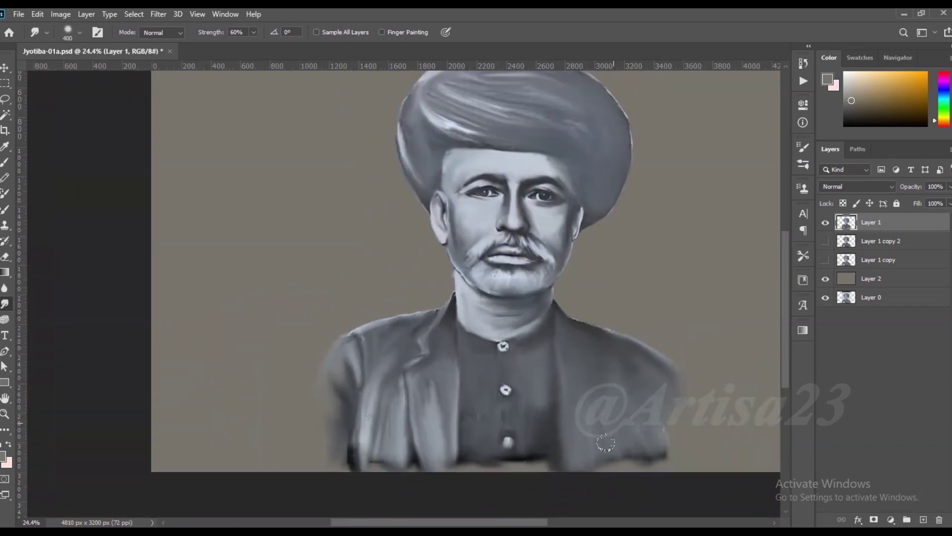
mouse_move(494, 472)
left_mouse_down()
mouse_move(364, 465)
mouse_move(316, 451)
left_mouse_up()
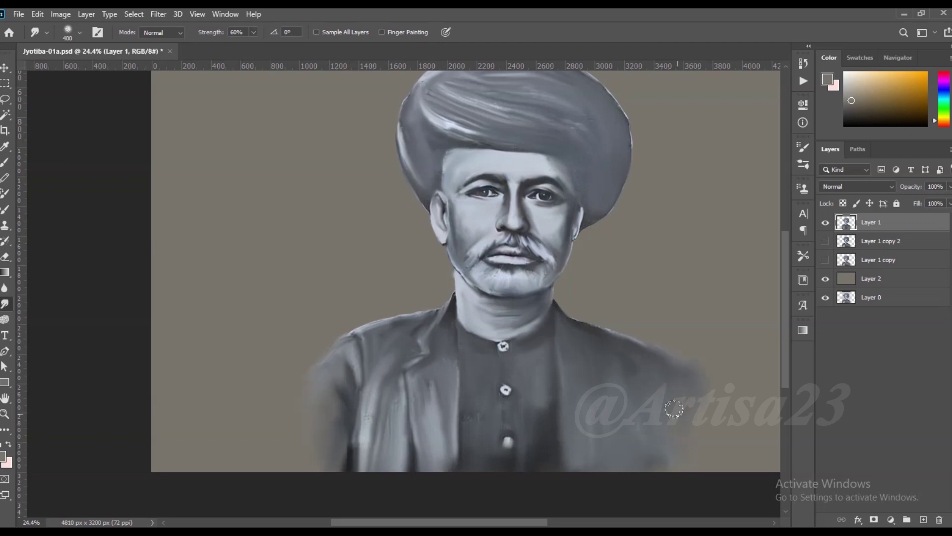
Sample a light bluish grey from the portrait, return to smudging, and save the file
key("b")
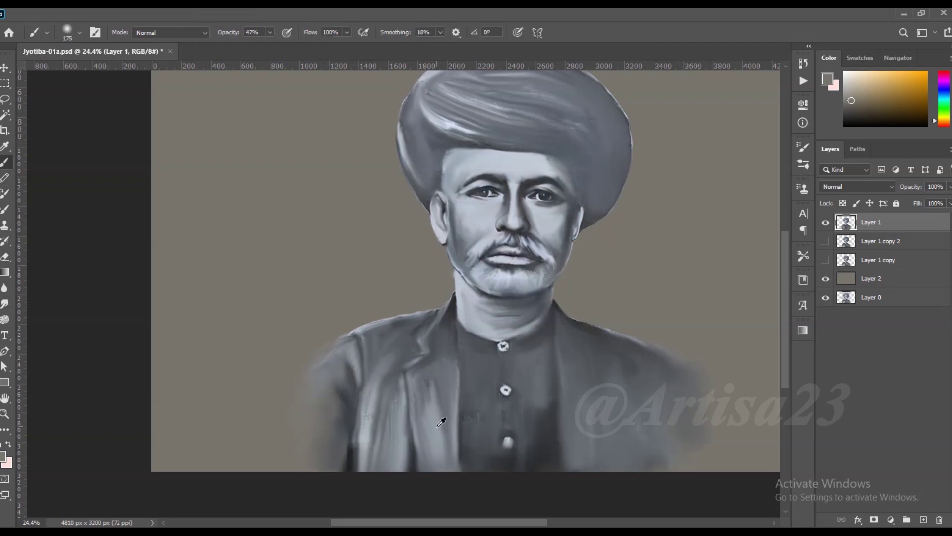
left_click(572, 409, "alt")
left_click(4, 305)
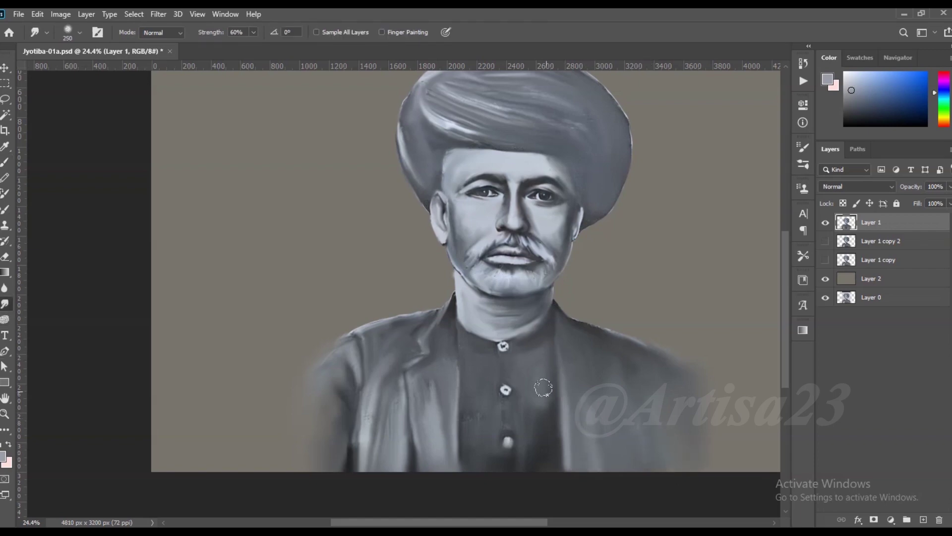
key("ctrl+s")
scroll(419, 355, "up", 5)
key("bracketleft")
key("bracketleft")
key("bracketleft")
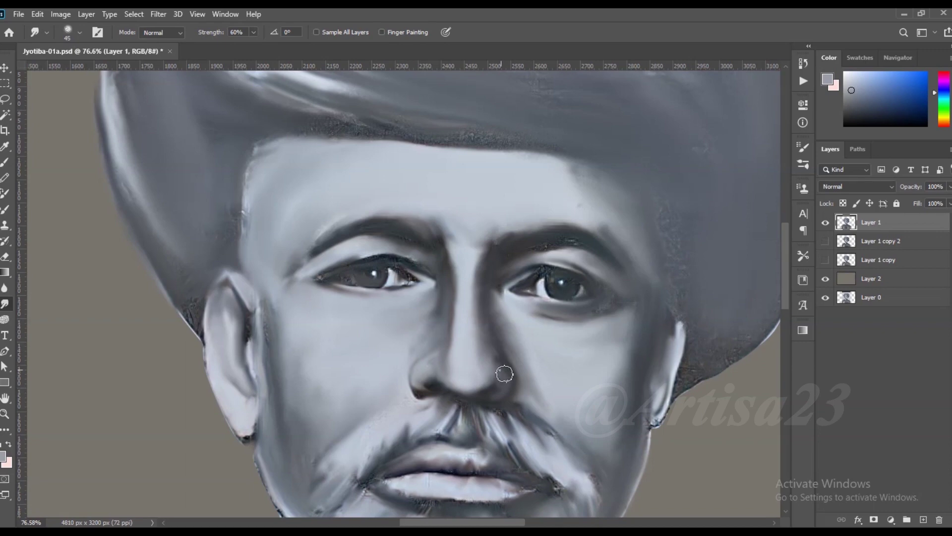
scroll(486, 375, "down", 5)
key("ctrl+s")
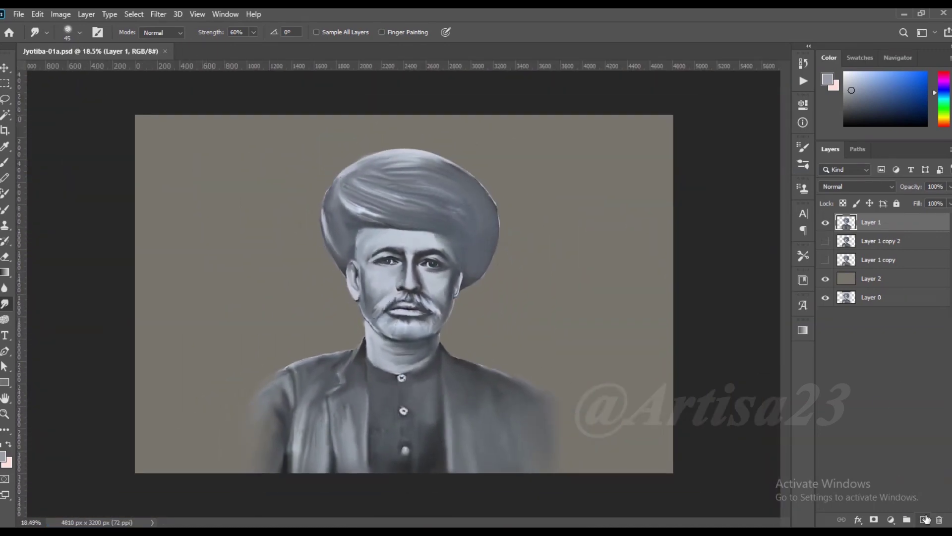
Add a new layer named Color and load the selection around the figure
left_click(925, 519)
double_click(871, 222)
type("Color")
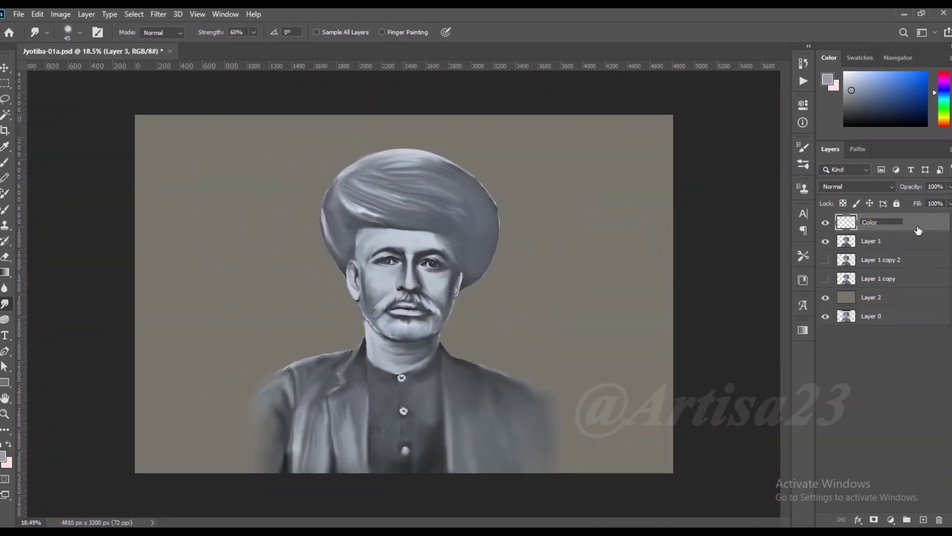
key("Return")
scroll(404, 293, "up", 1)
left_click(846, 241, "ctrl")
Brush dark red over the top and rest of the turban
key("b")
left_click(3, 456)
left_click(805, 278)
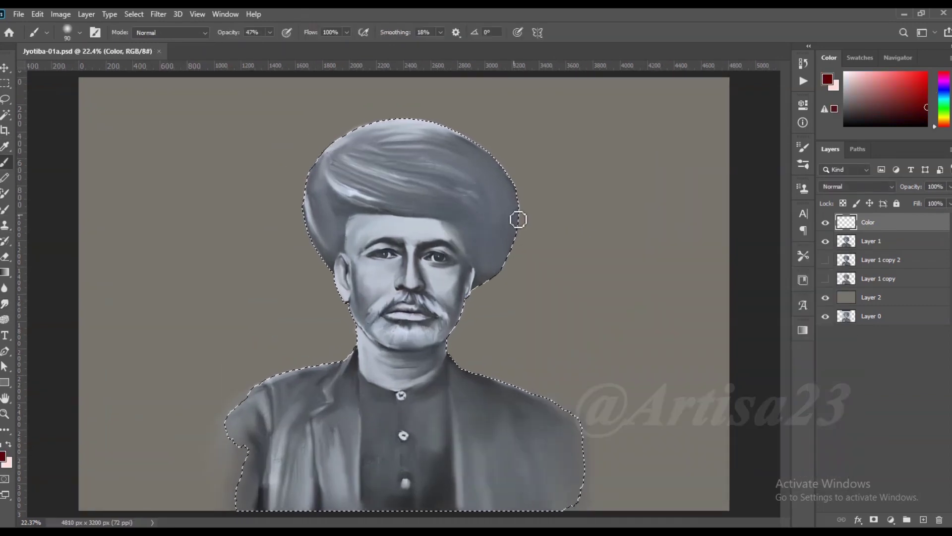
mouse_move(347, 134)
left_mouse_down()
mouse_move(480, 156)
mouse_move(501, 233)
left_mouse_up()
key("bracketleft")
key("bracketleft")
mouse_move(491, 268)
left_mouse_down()
mouse_move(397, 199)
mouse_move(339, 178)
mouse_move(496, 198)
mouse_move(485, 260)
mouse_move(331, 174)
mouse_move(347, 218)
mouse_move(451, 201)
mouse_move(496, 278)
mouse_move(370, 200)
mouse_move(319, 180)
mouse_move(344, 177)
mouse_move(496, 267)
left_mouse_up()
Try different turban hues with Hue/Saturation and set the Color layer to Pin Light
left_click(61, 14)
left_click(268, 109)
mouse_move(736, 152)
left_mouse_down()
mouse_move(769, 153)
mouse_move(744, 151)
left_mouse_up()
left_click(887, 92)
left_click(856, 186)
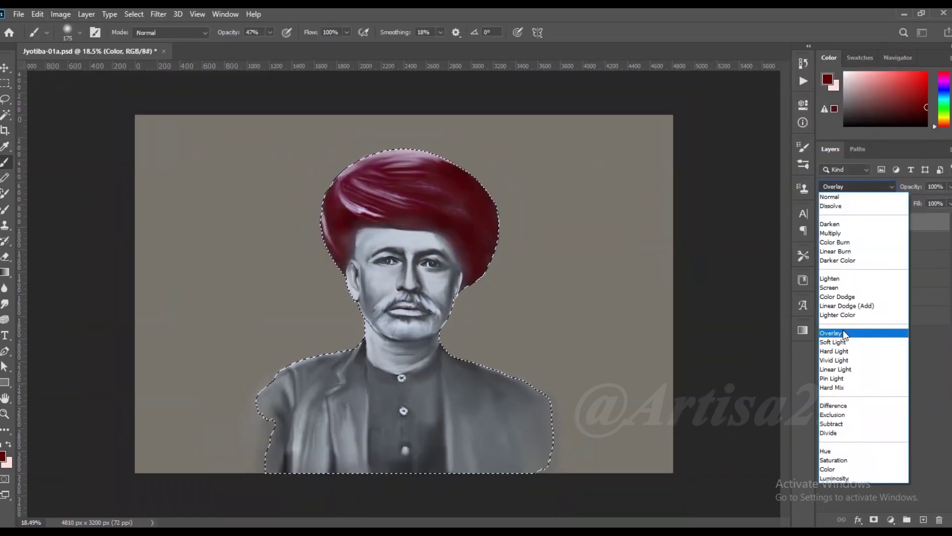
left_click(833, 379)
Adjust the turban with Color Balance, then shift its hue toward yellow
left_click(60, 14)
left_click(269, 120)
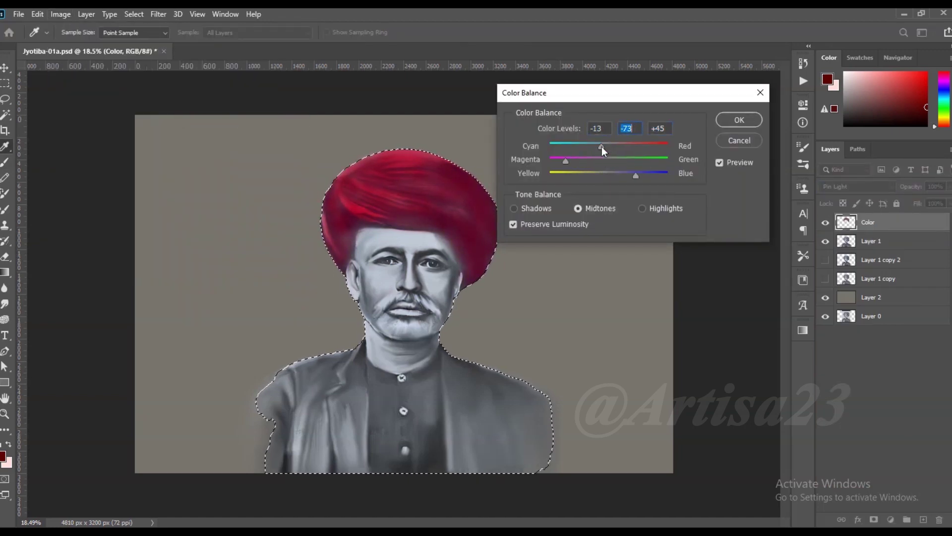
left_click(739, 119)
left_click(61, 13)
left_click(268, 109)
mouse_move(749, 153)
left_mouse_down()
mouse_move(775, 153)
mouse_move(743, 165)
mouse_move(786, 164)
mouse_move(737, 160)
mouse_move(751, 159)
left_mouse_up()
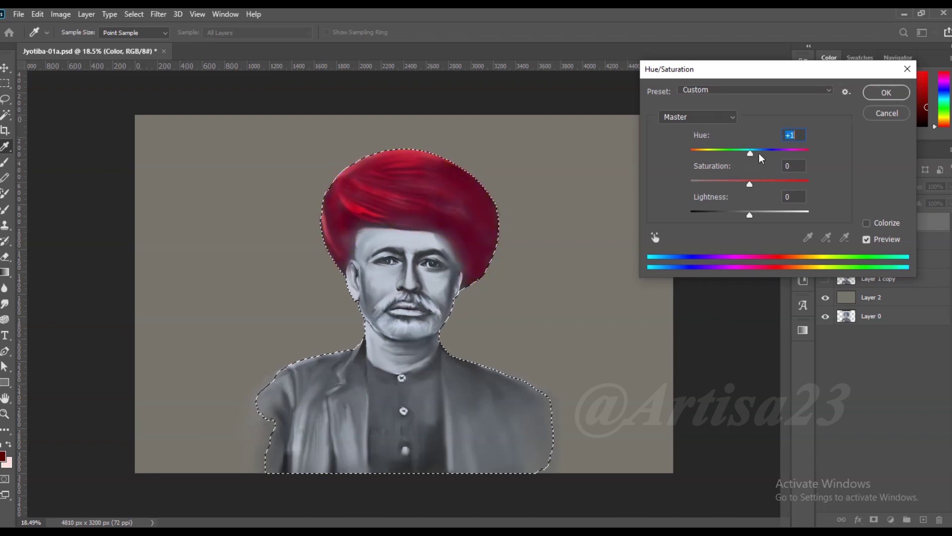
left_click(886, 92)
Set the turban layer to Soft Light and shift its hue toward magenta
left_click(857, 186)
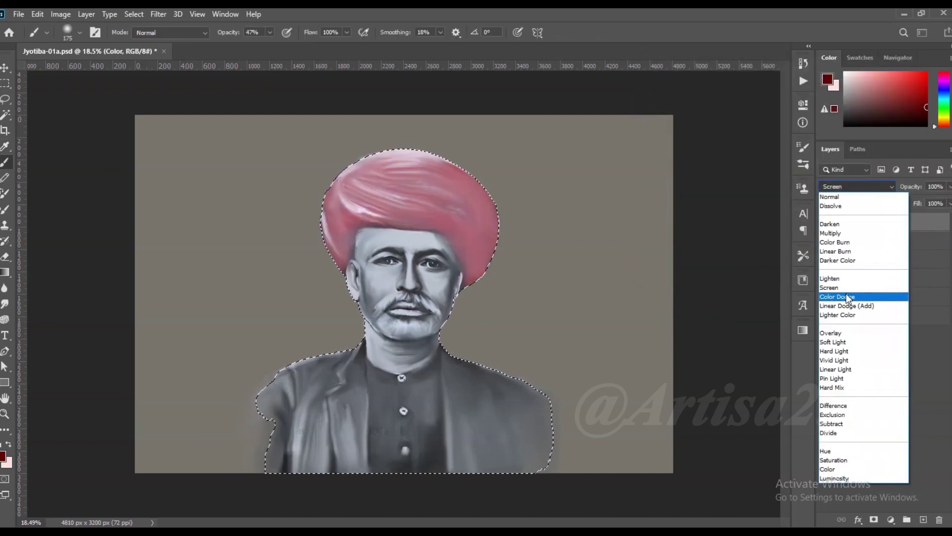
left_click(837, 342)
left_click(61, 14)
left_click(251, 110)
mouse_move(748, 153)
left_mouse_down()
mouse_move(732, 154)
mouse_move(766, 154)
mouse_move(718, 153)
mouse_move(735, 153)
left_mouse_up()
key("Return")
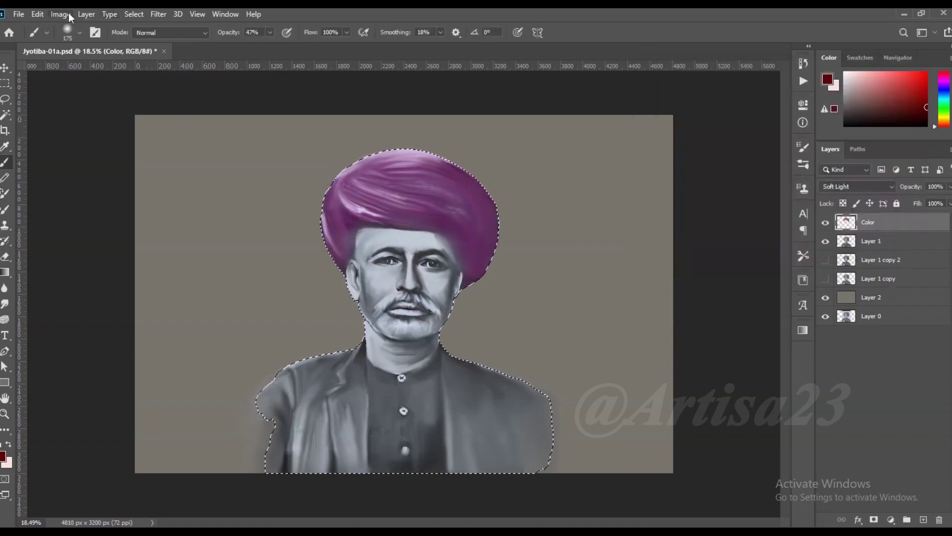
Push the turban colour toward red with Color Balance
left_click(69, 17)
left_click(250, 122)
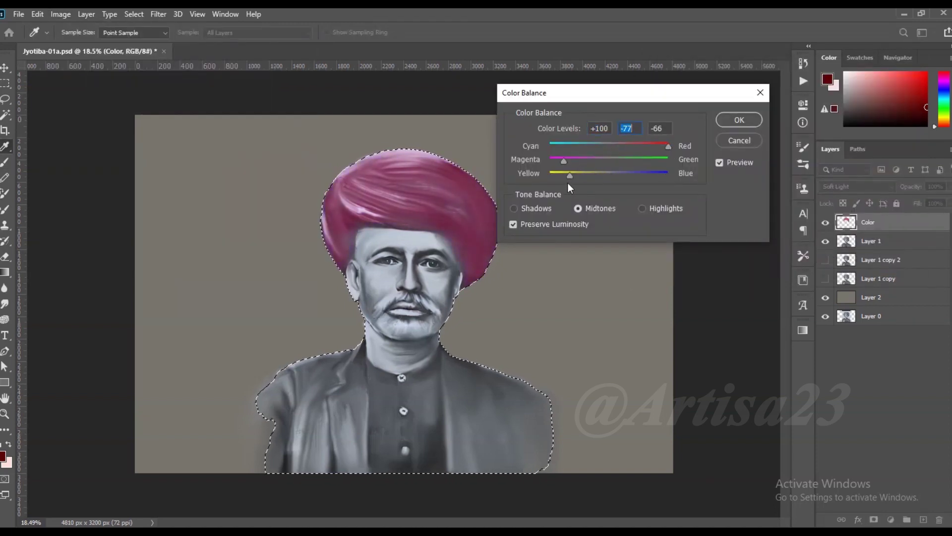
key("Escape")
left_click(61, 14)
left_click(218, 119)
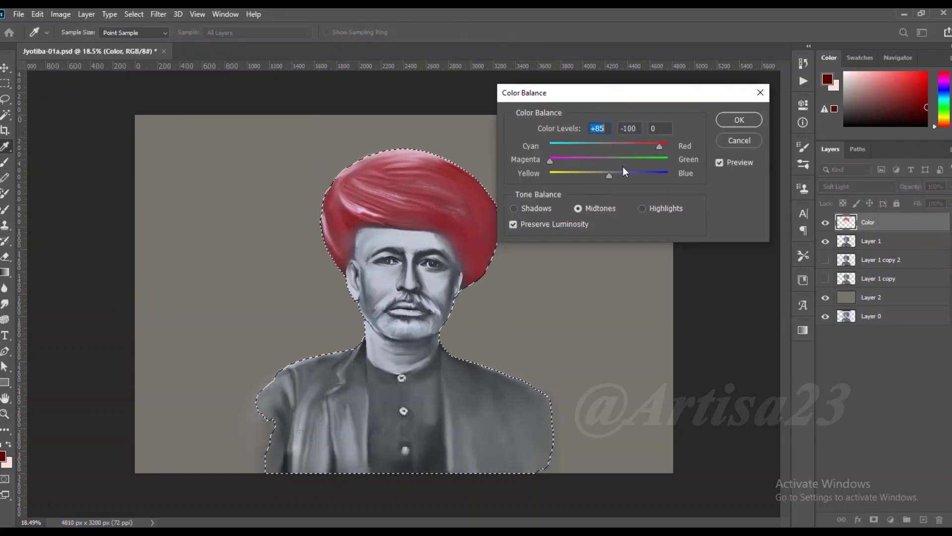
left_click_drag(600, 146, 644, 146)
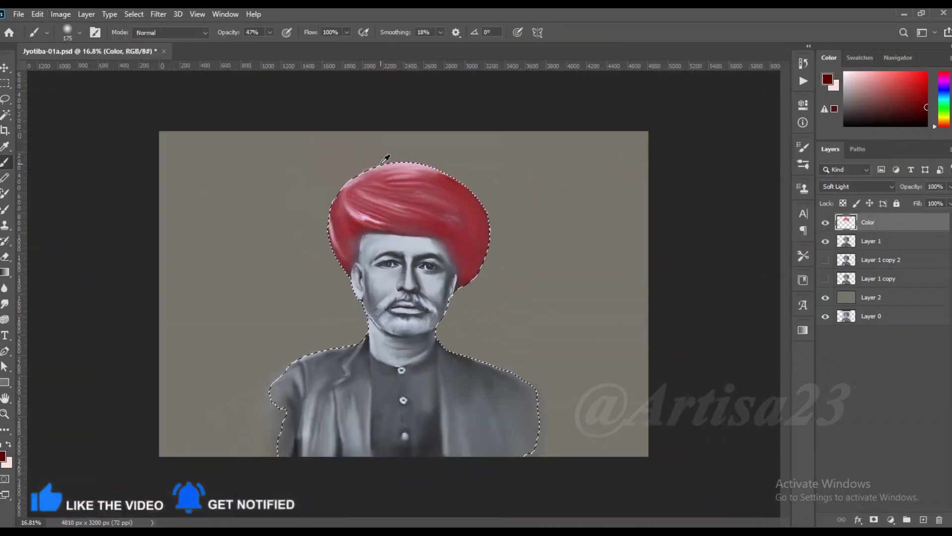
Add a new empty layer named 'Color 02'
left_click(923, 519)
double_click(873, 222)
type("Color 02")
key("Return")
Pick an orange paint colour and set the layer to Color blending
left_click(3, 455)
left_click(671, 296)
left_click(797, 278)
left_click(857, 186)
left_click(843, 468)
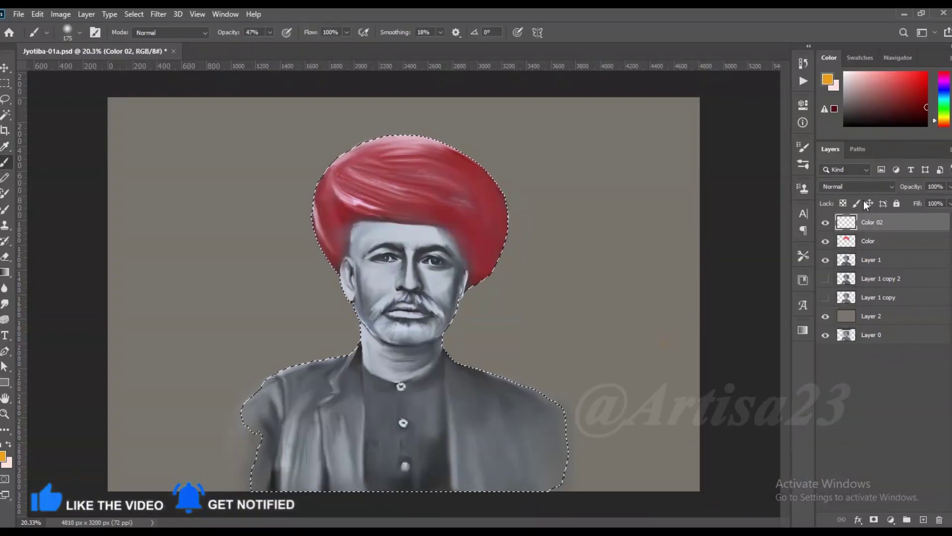
scroll(519, 356, "up", 3)
Brush orange over the forehead, eyes, temples and neck
left_click_drag(404, 222, 343, 220)
key("bracketright")
mouse_move(469, 232)
left_mouse_down()
mouse_move(372, 276)
mouse_move(342, 269)
mouse_move(484, 272)
mouse_move(476, 307)
mouse_move(411, 283)
mouse_move(351, 322)
mouse_move(346, 281)
left_mouse_up()
key("bracketright")
key("bracketright")
key("bracketright")
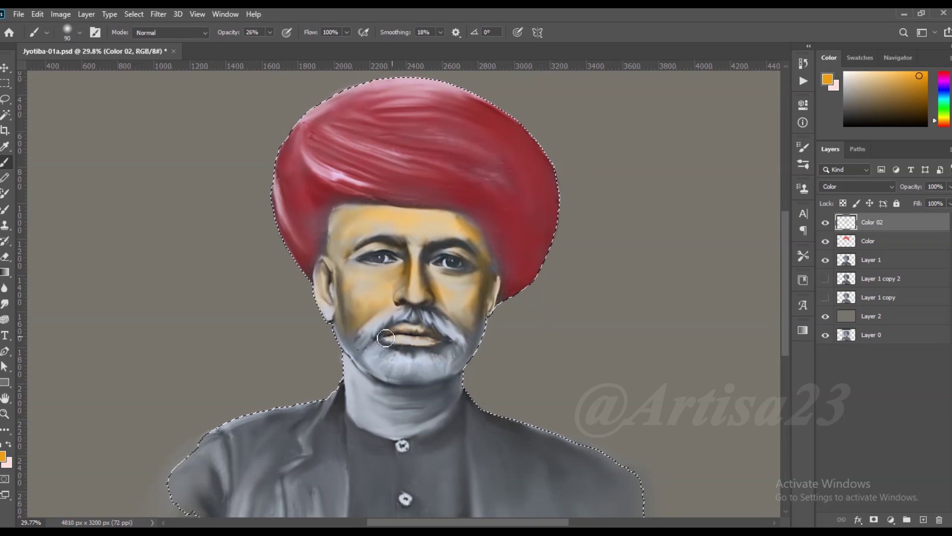
key("bracketleft")
left_click_drag(449, 404, 374, 403)
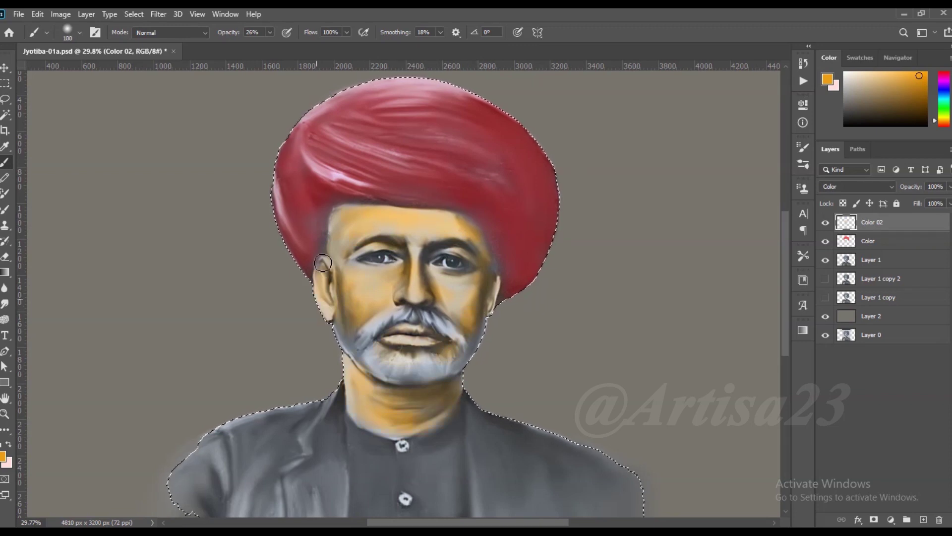
Warm the skin tint toward orange with Color Balance
scroll(379, 294, "down", 1)
left_click(61, 14)
left_click(210, 120)
mouse_move(622, 143)
left_mouse_down()
mouse_move(635, 144)
mouse_move(615, 160)
left_mouse_up()
left_click(735, 121)
Resize the smudge brush to blend the skin tint
scroll(414, 253, "up", 2)
key("bracketright")
key("bracketright")
key("bracketright")
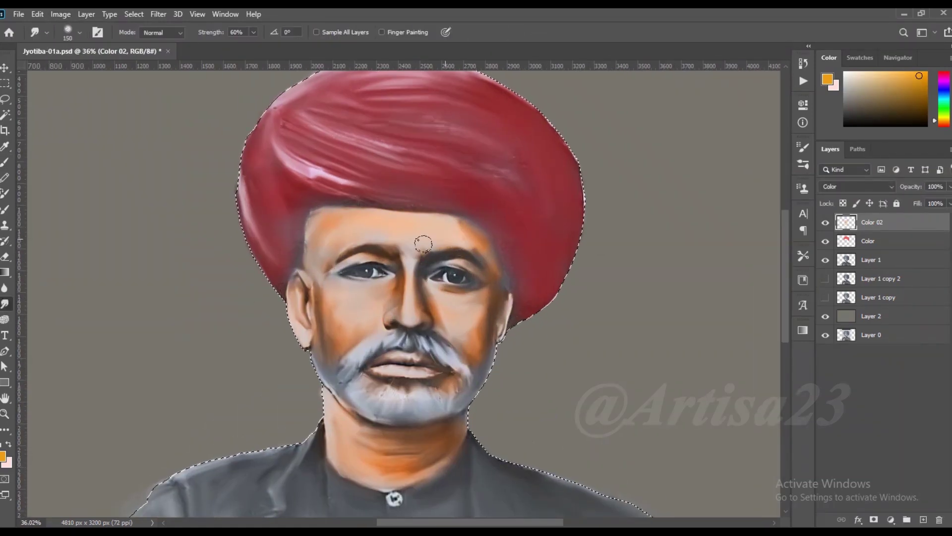
key("bracketleft")
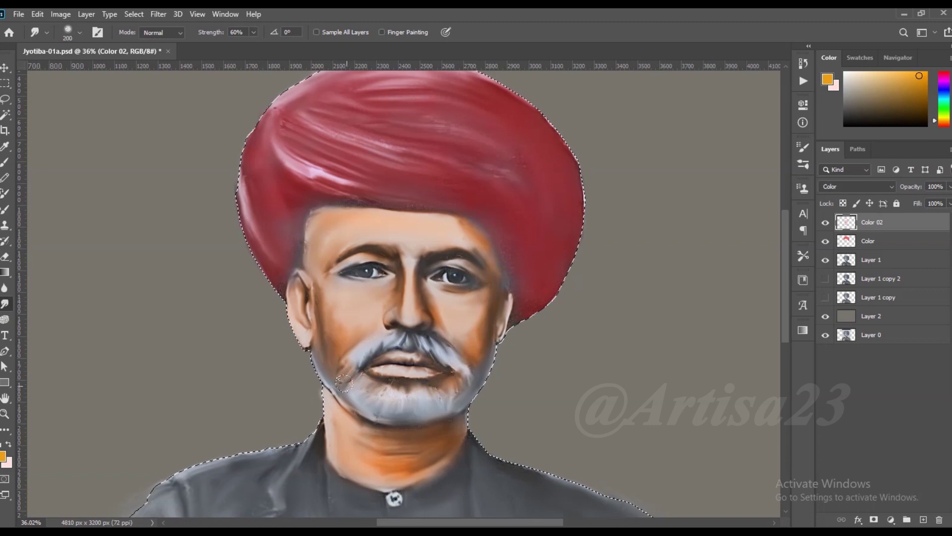
key("bracketleft")
key("bracketleft")
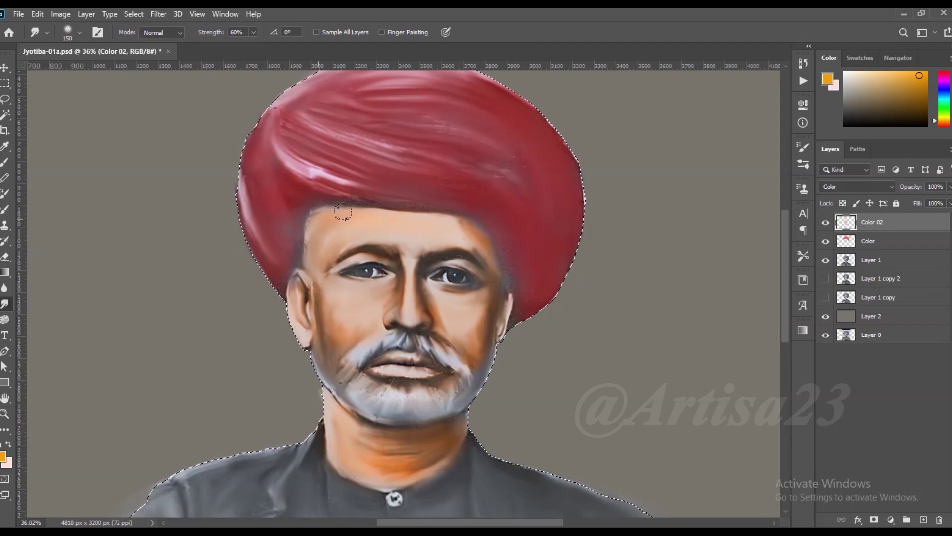
scroll(401, 255, "down", 3)
Shift the skin tone toward red and rebalance yellow–blue in Color Balance
left_click(59, 14)
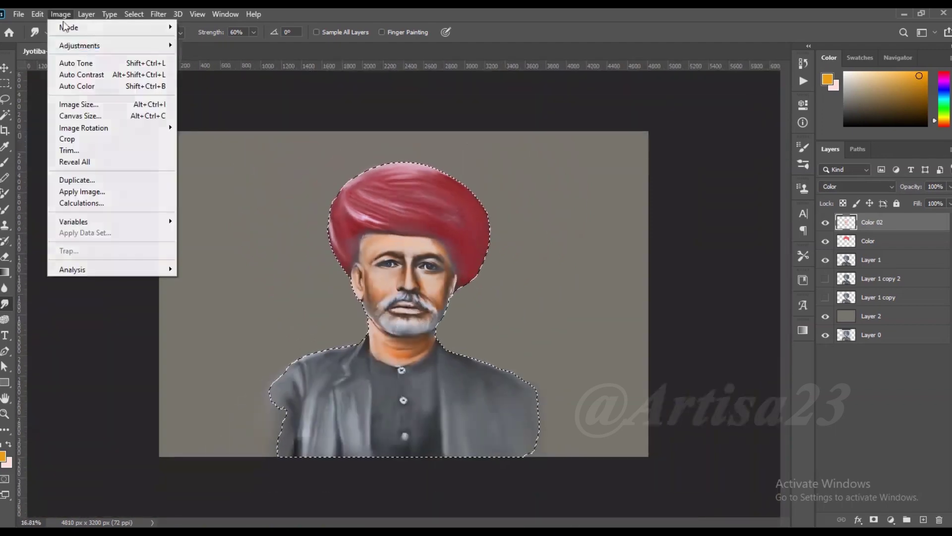
key("ctrl+b")
mouse_move(609, 161)
left_mouse_down()
mouse_move(598, 160)
mouse_move(621, 147)
mouse_move(621, 173)
mouse_move(644, 149)
left_mouse_up()
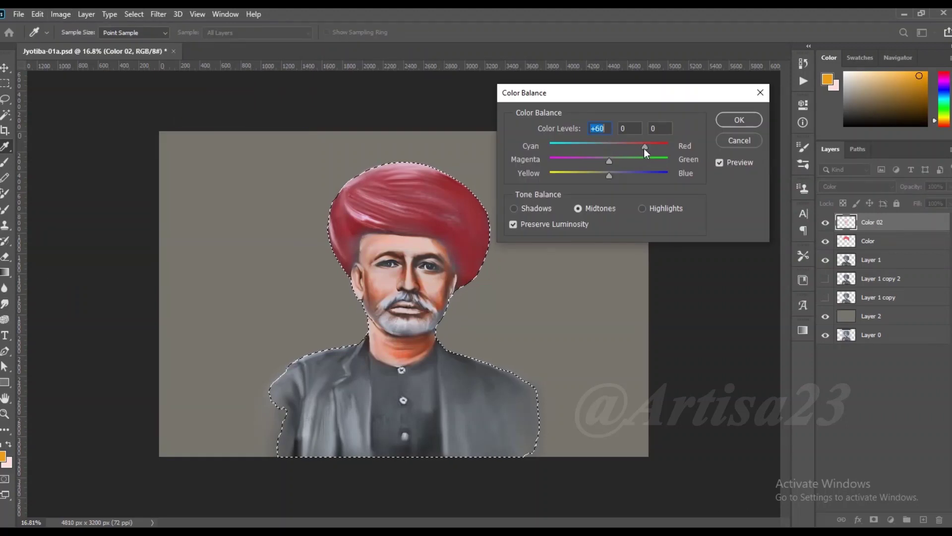
left_click_drag(609, 174, 587, 175)
left_click(739, 120)
Clear the figure selection and add a new empty layer on top
key("v")
scroll(466, 329, "up", 1)
key("ctrl+d")
scroll(466, 328, "down", 2)
key("ctrl+shift+alt+n")
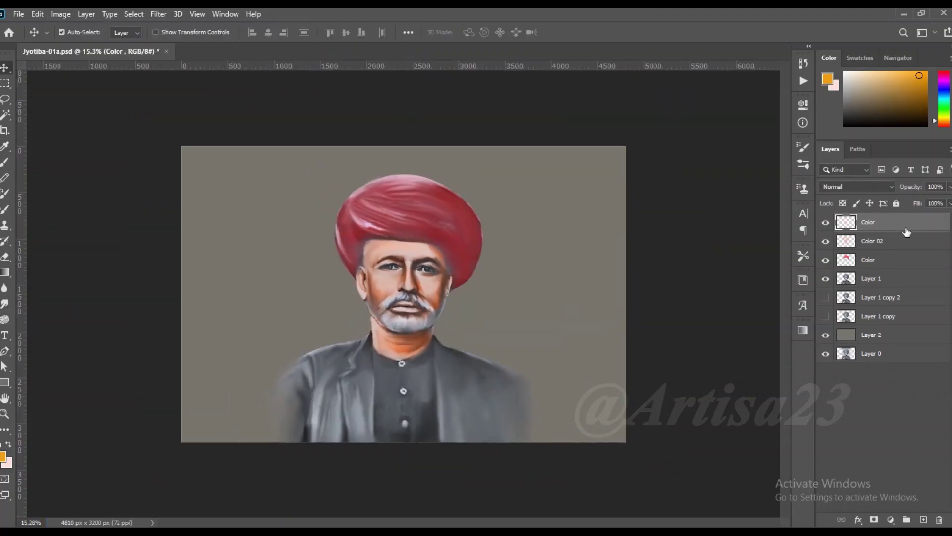
Name the layer Color, load the figure outline, and pick green #37735e
key("Return")
left_click(846, 278, "ctrl")
key("i")
left_click(3, 456)
type("37735e")
mouse_move(699, 372)
left_mouse_down()
mouse_move(701, 328)
mouse_move(699, 370)
left_mouse_up()
key("Return")
Brush green over both sides of the jacket and the right shoulder
key("b")
left_click_drag(486, 369, 461, 350)
left_click_drag(453, 417, 471, 352)
key("6")
key("6")
mouse_move(347, 436)
left_mouse_down()
mouse_move(303, 355)
mouse_move(363, 344)
left_mouse_up()
key("bracketleft")
key("bracketleft")
key("bracketleft")
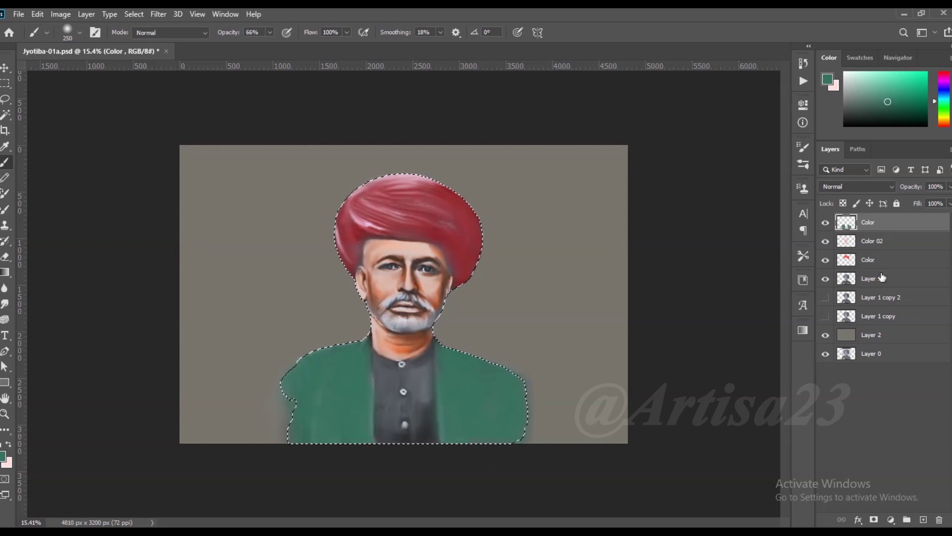
Deselect, save, then set the jacket layer to Overlay and shift its hue to teal
key("ctrl+d")
key("ctrl+s")
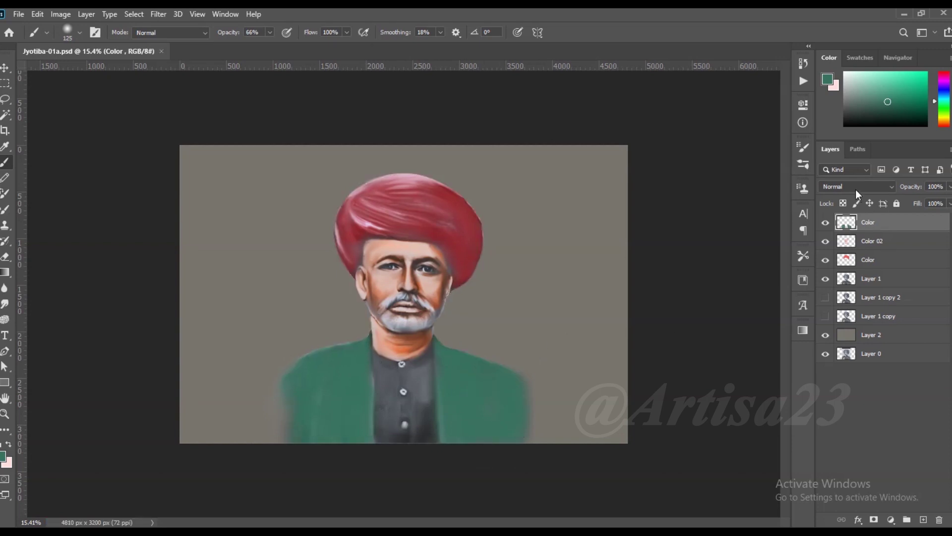
left_click(853, 181)
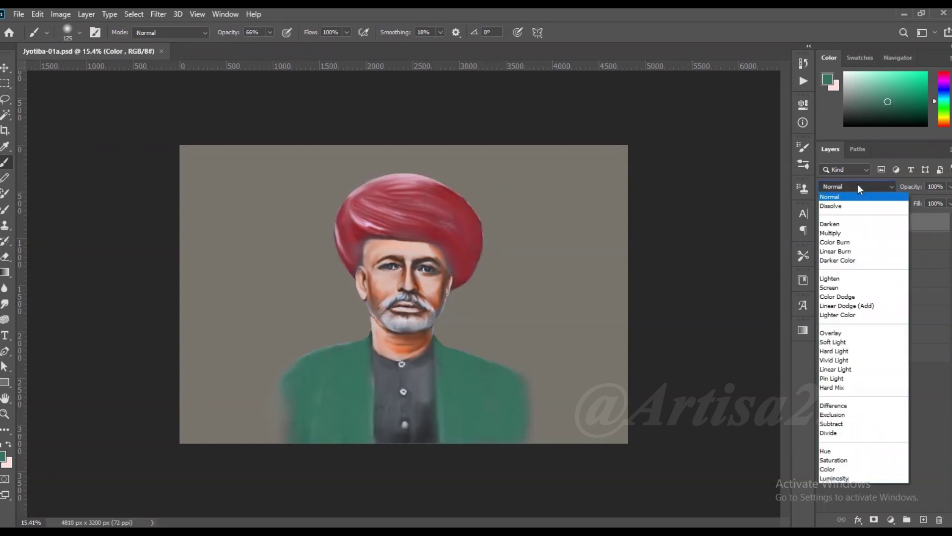
left_click(842, 333)
left_click(60, 14)
left_click(214, 109)
mouse_move(749, 150)
left_mouse_down()
mouse_move(740, 150)
mouse_move(769, 153)
left_mouse_up()
key("Return")
Reload the figure outline selection and add a new empty layer on top
key("v")
scroll(438, 395, "down", 1)
scroll(427, 449, "up", 2)
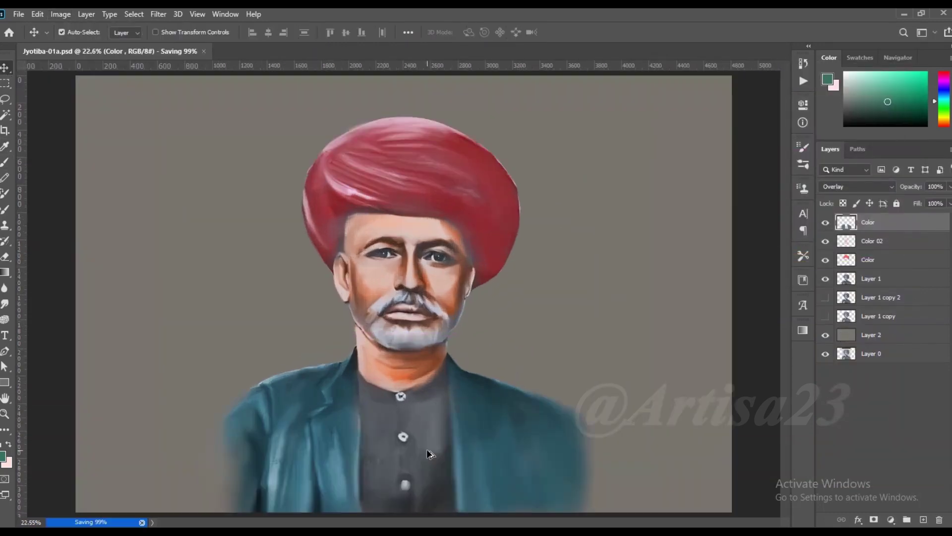
left_click(845, 282, "ctrl")
left_click(924, 519)
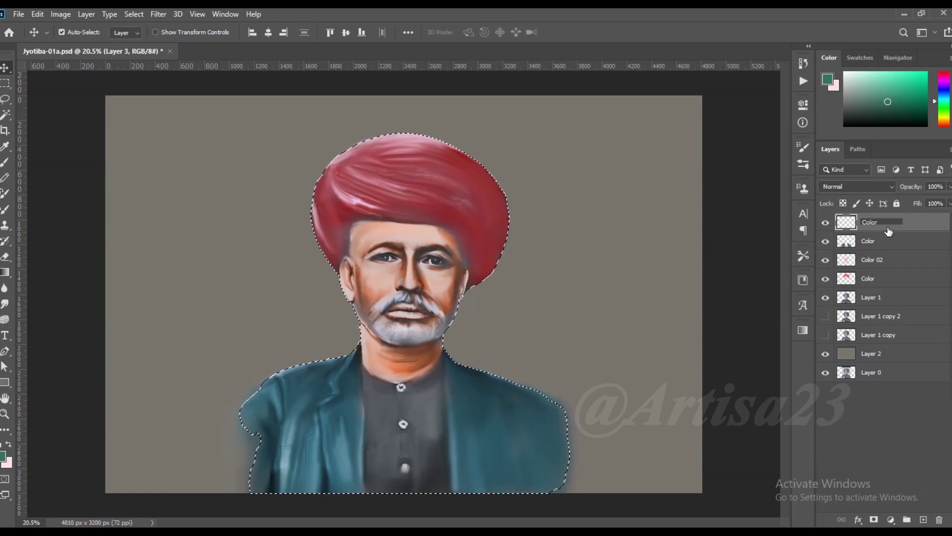
Name the new layer Color and choose a yellow paint colour
key("Return")
key("b")
left_click(2, 455)
left_click_drag(699, 322, 699, 417)
key("Return")
Brush yellow down the shirt, over the collar and the lower-left patch
left_click_drag(422, 365, 419, 448)
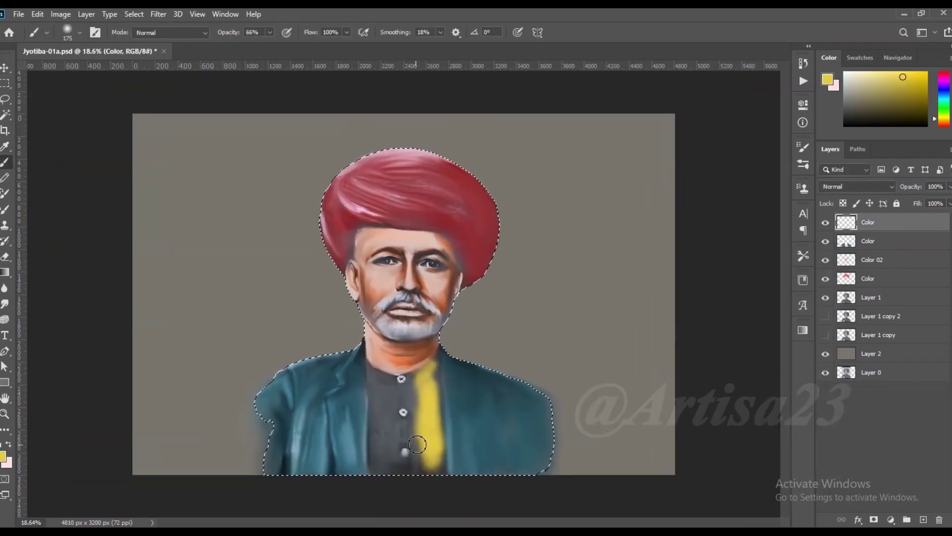
key("bracketleft")
key("bracketleft")
key("bracketleft")
scroll(407, 356, "up", 7)
key("bracketright")
mouse_move(427, 394)
left_mouse_down()
mouse_move(347, 391)
mouse_move(341, 432)
mouse_move(392, 401)
mouse_move(342, 466)
mouse_move(446, 384)
mouse_move(452, 446)
mouse_move(376, 439)
left_mouse_up()
key("bracketright")
key("bracketright")
key("bracketright")
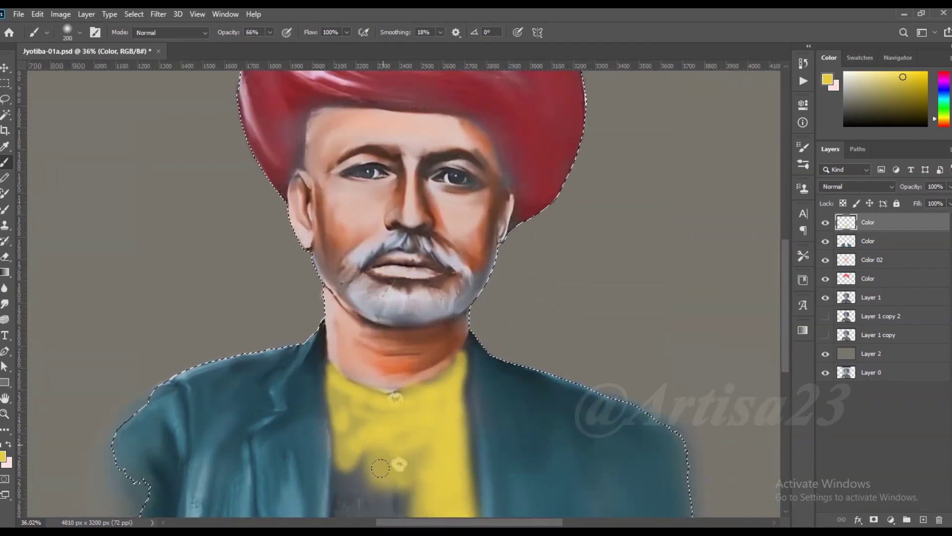
scroll(397, 446, "down", 5)
key("bracketleft")
key("bracketleft")
key("bracketleft")
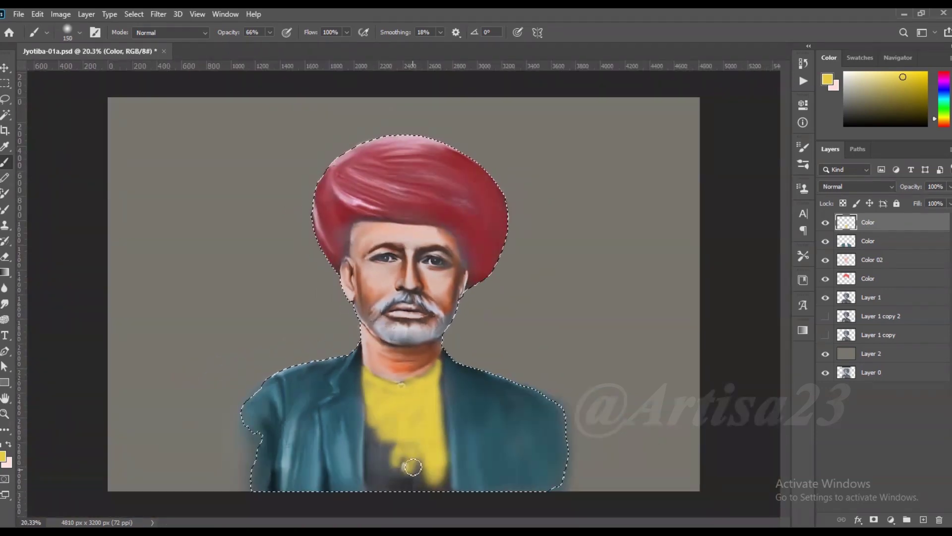
left_click_drag(380, 470, 401, 463)
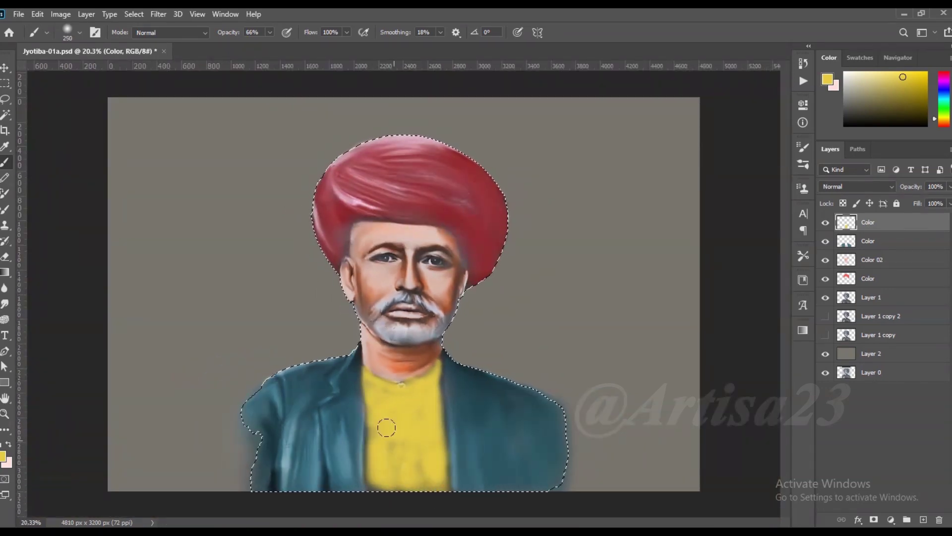
Set the shirt layer to Soft Light and deepen its shadows with Levels
left_click(857, 187)
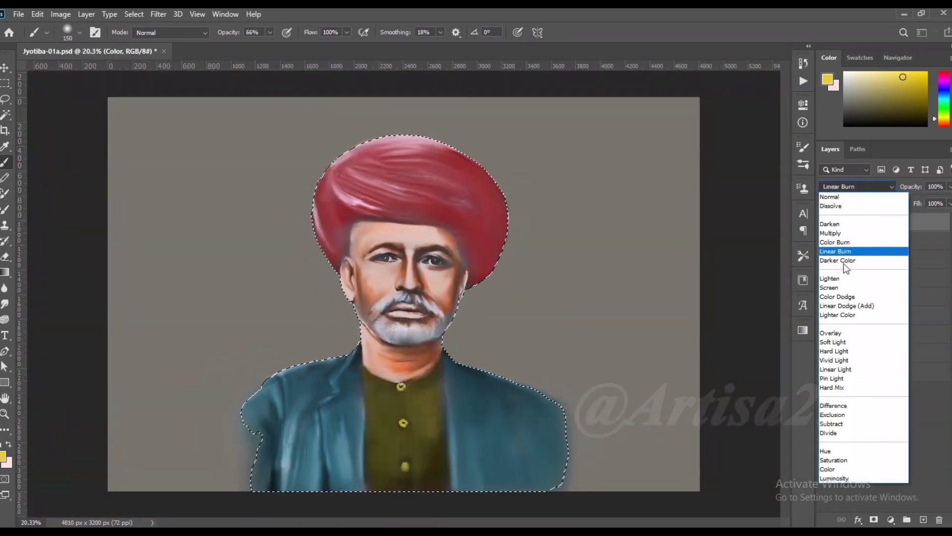
left_click(856, 342)
key("ctrl+l")
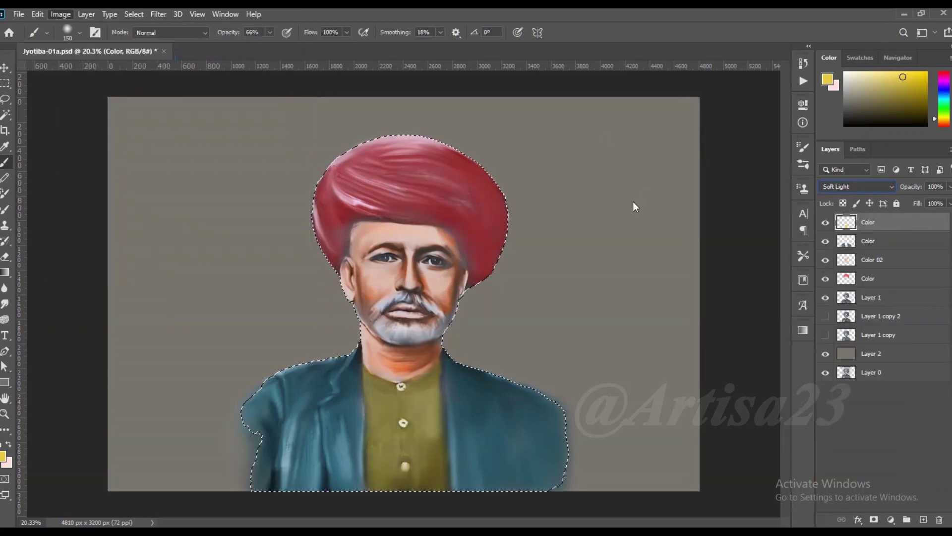
left_click_drag(642, 186, 682, 188)
Tune the shirt's hue and lightness toward mustard with Hue/Saturation
left_click(843, 73)
left_click(61, 14)
left_click(209, 114)
mouse_move(749, 153)
left_mouse_down()
mouse_move(733, 151)
mouse_move(757, 153)
left_mouse_up()
left_click_drag(750, 215, 759, 215)
left_click_drag(757, 153, 745, 154)
key("Return")
Select the jacket colour layer and adjust its hue and brightness
key("b")
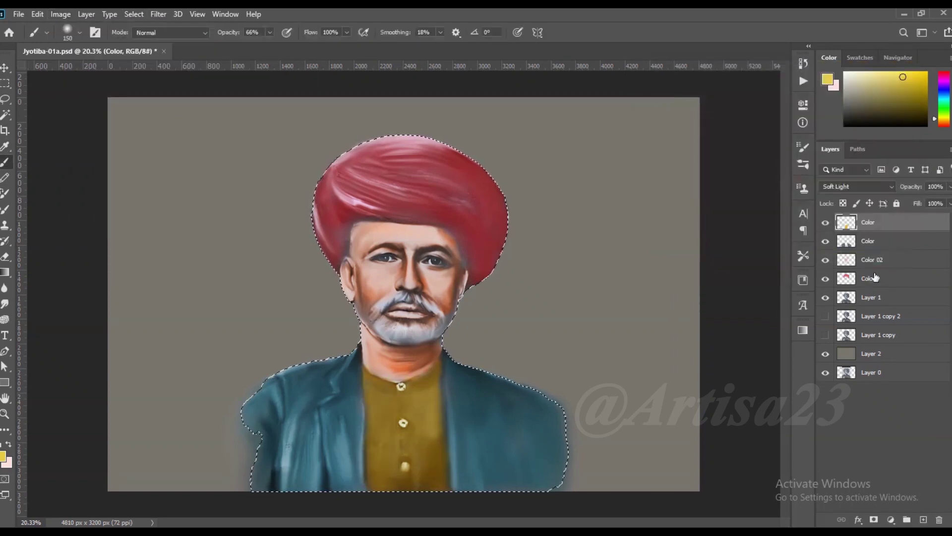
left_click(868, 241)
left_click(61, 14)
left_click(208, 114)
left_click_drag(749, 152, 756, 153)
left_click_drag(752, 212, 751, 212)
key("Return")
Push the jacket toward blue with Color Balance and nudge its hue
key("b")
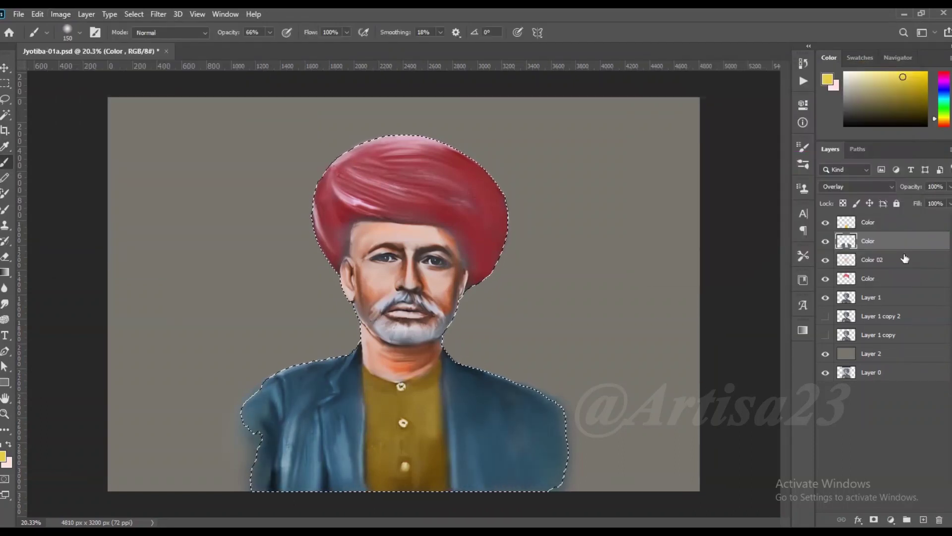
left_click(60, 14)
left_click(212, 121)
left_click_drag(612, 175, 625, 176)
key("Return")
key("ctrl+u")
left_click_drag(749, 152, 742, 150)
key("Return")
Save the document and clear the active selection
key("b")
scroll(518, 230, "down", 2)
key("ctrl+s")
key("ctrl+d")
scroll(519, 231, "down", 1)
Crop the canvas wider and slightly taller, with the grey background layer selected
key("c")
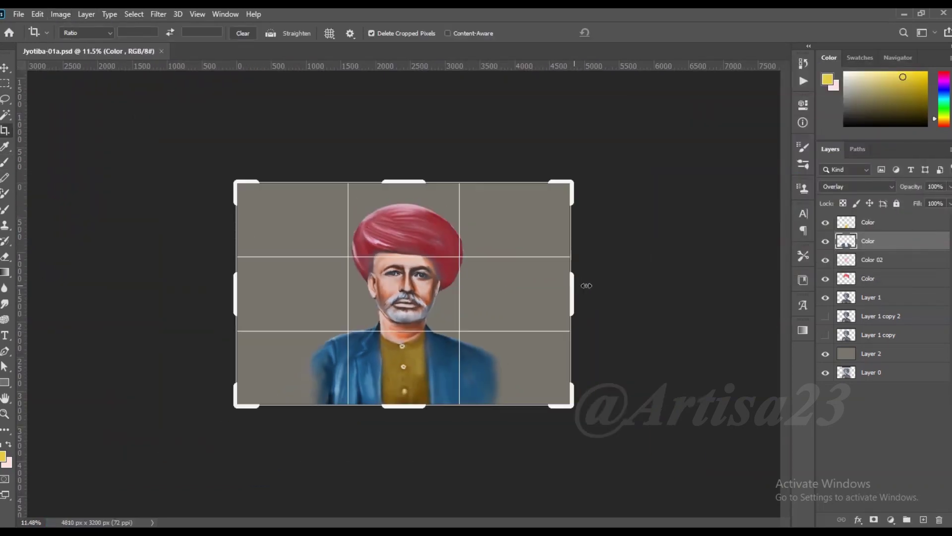
key("Return")
left_click(872, 349)
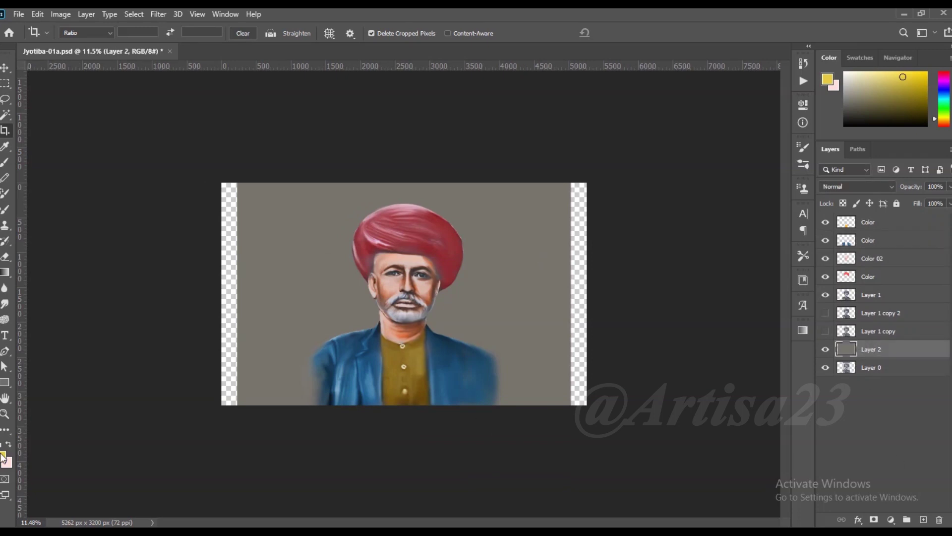
left_click(3, 455)
left_click_drag(404, 183, 404, 179)
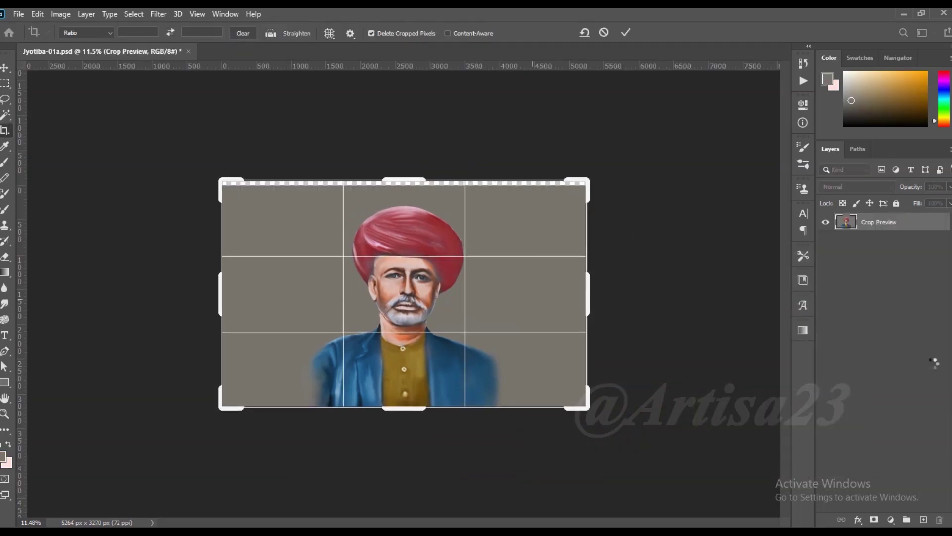
key("Return")
Move the grey layer up, add an empty Layer 3, and pick a cloud brush
left_click_drag(872, 349, 878, 312)
left_click(923, 519)
left_click(7, 165)
key("F5")
left_click(631, 142)
key("F5")
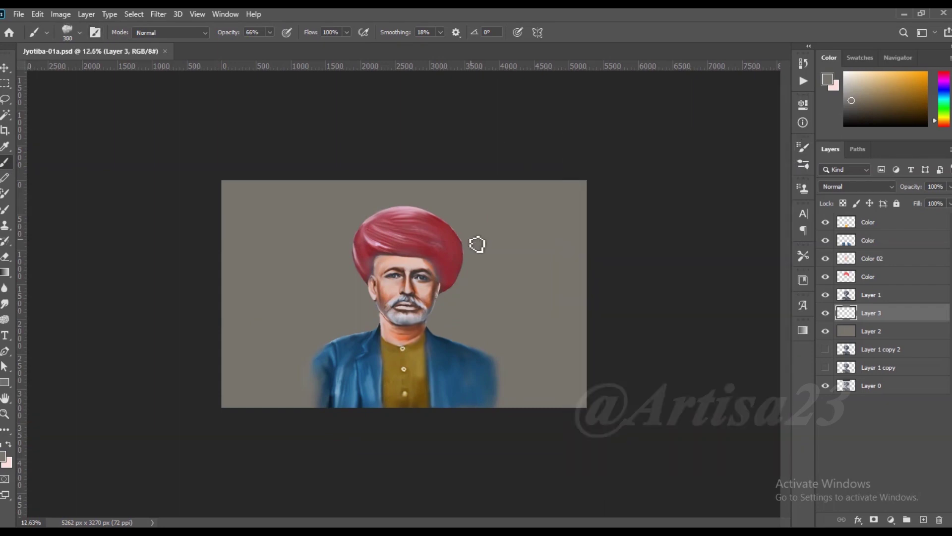
With a larger brush, paint tan clouds to the left and right of the turban
scroll(481, 250, "up", 1)
key("bracketright")
left_click(3, 456)
left_click(612, 332)
left_click(803, 278)
mouse_move(317, 278)
left_mouse_down()
mouse_move(403, 195)
mouse_move(472, 277)
left_mouse_up()
left_click_drag(446, 189, 516, 223)
Paint dark blue clouds right of the figure and maroon clouds left of the face
left_click(461, 362, "alt")
key("bracketleft")
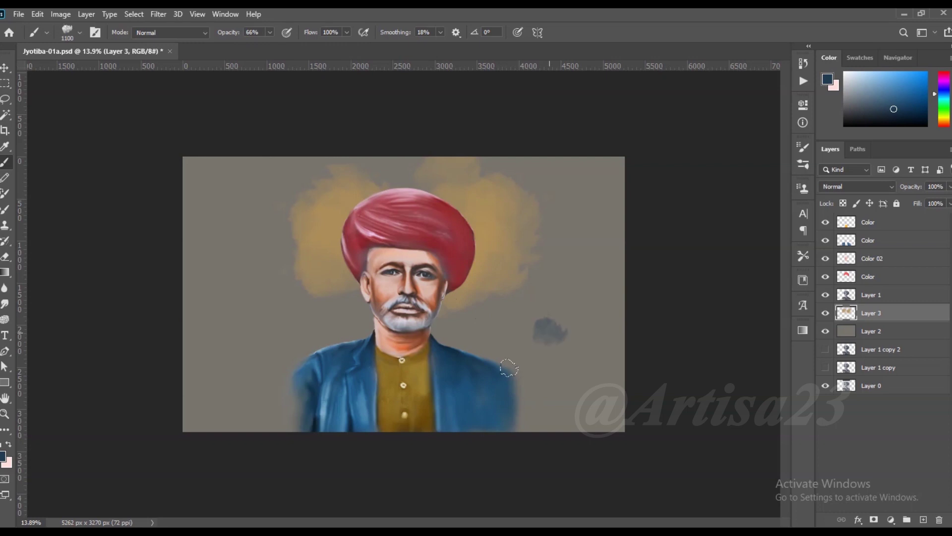
left_click_drag(496, 322, 585, 387)
left_click_drag(464, 350, 595, 322)
left_click(373, 242, "alt")
left_click_drag(347, 308, 297, 248)
left_click(330, 248, "alt")
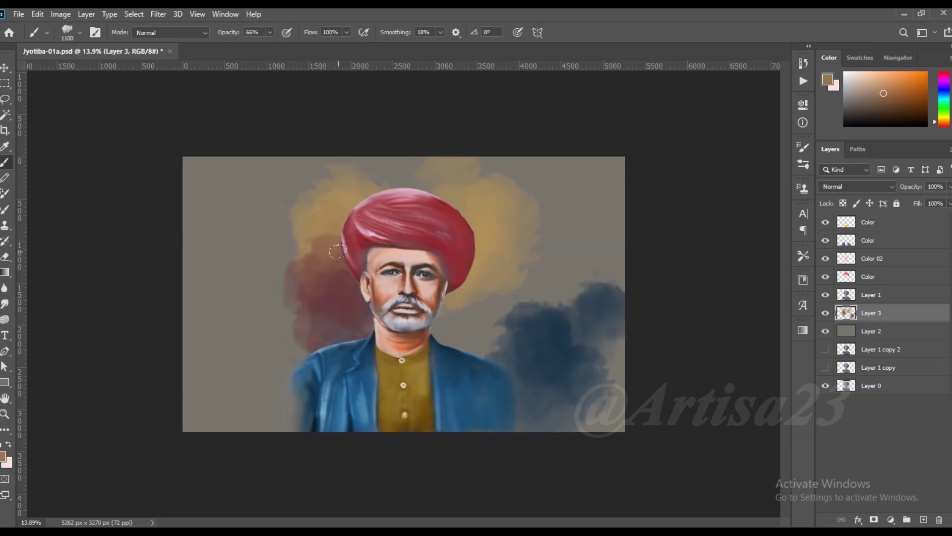
left_click_drag(298, 337, 238, 307)
Paint tan and greyish-tan over the blue clouds on the right
left_click(3, 455)
left_click(604, 326)
left_click(803, 278)
mouse_move(496, 218)
left_mouse_down()
mouse_move(570, 257)
mouse_move(529, 304)
mouse_move(610, 397)
left_mouse_up()
left_click(528, 303, "alt")
left_click_drag(609, 278, 564, 151)
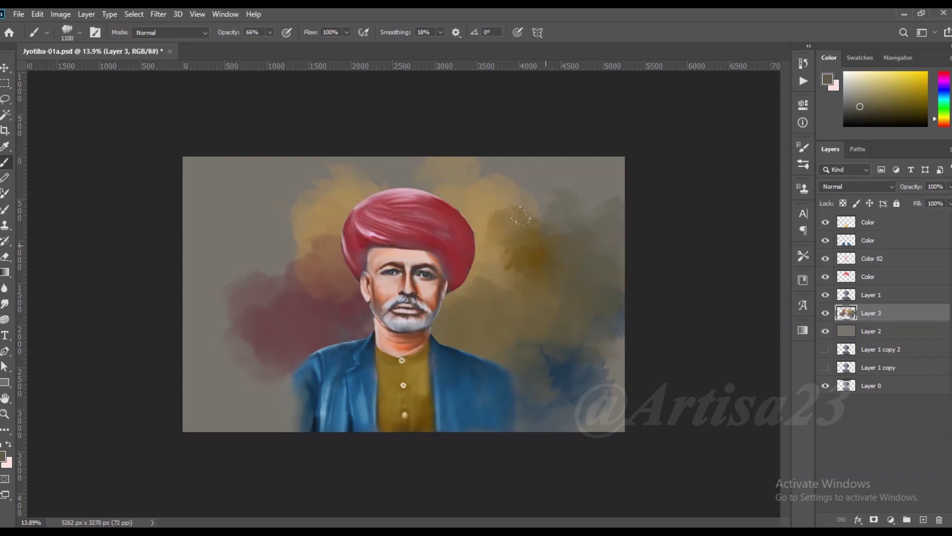
Sample reddish-brown from the canvas and paint it into the lower-left background
left_click(514, 192, "alt")
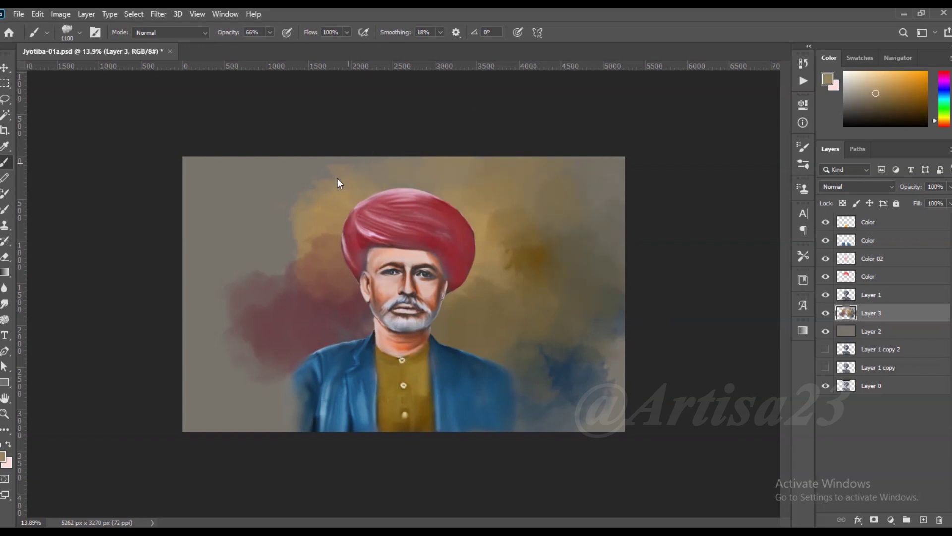
left_click(315, 240, "alt")
left_click(251, 319, "alt")
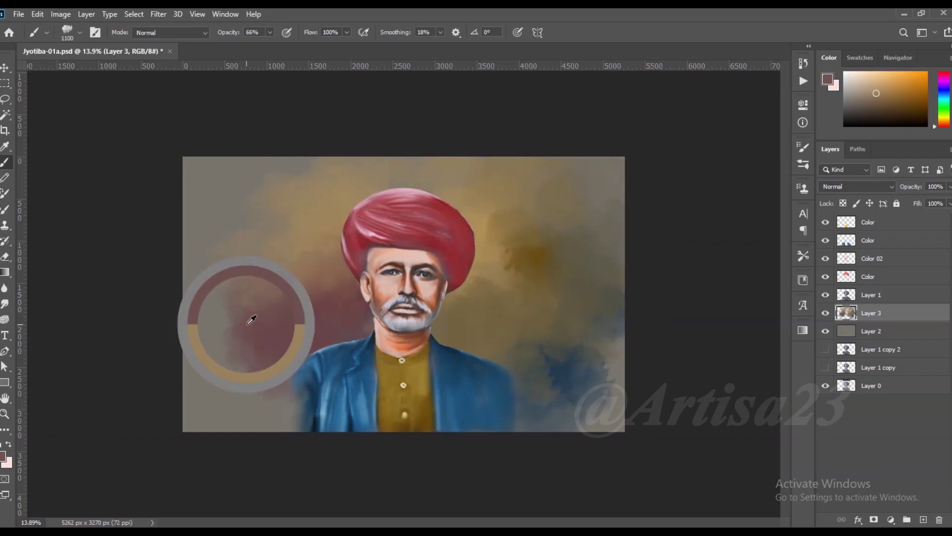
left_click_drag(251, 320, 238, 411)
Paint a lighter tan around and above the turban
left_click(517, 260, "alt")
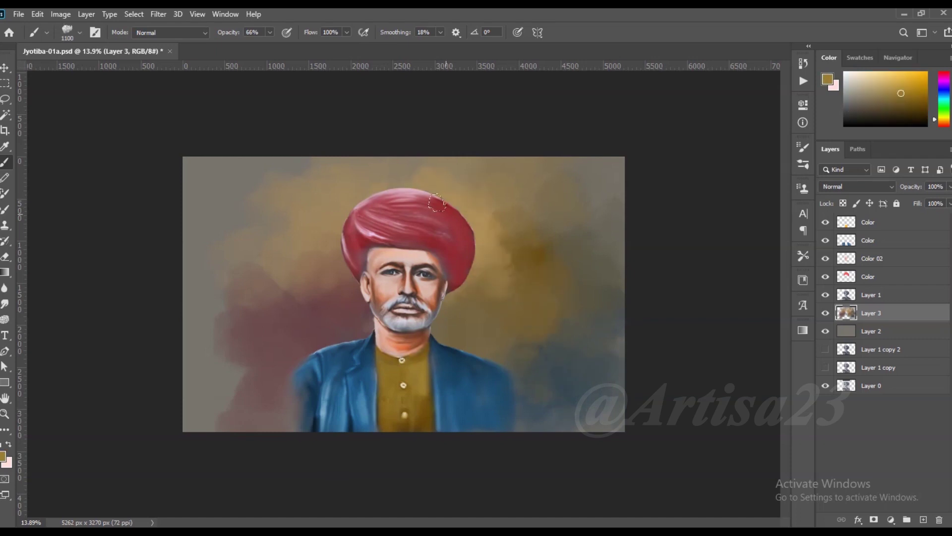
left_click(3, 455)
left_click(623, 297)
left_click(803, 278)
left_click_drag(526, 248, 347, 199)
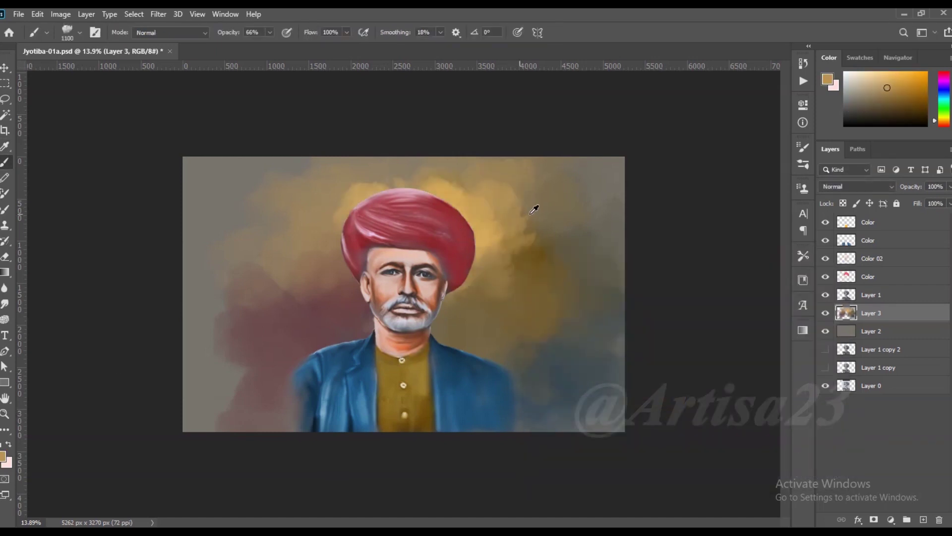
left_click(531, 212, "alt")
left_click_drag(532, 212, 389, 169)
Paint dark grey beside the face, then lighten the left background with grey-tan
left_click(334, 212, "alt")
left_click_drag(228, 327, 280, 306)
left_click(290, 215, "alt")
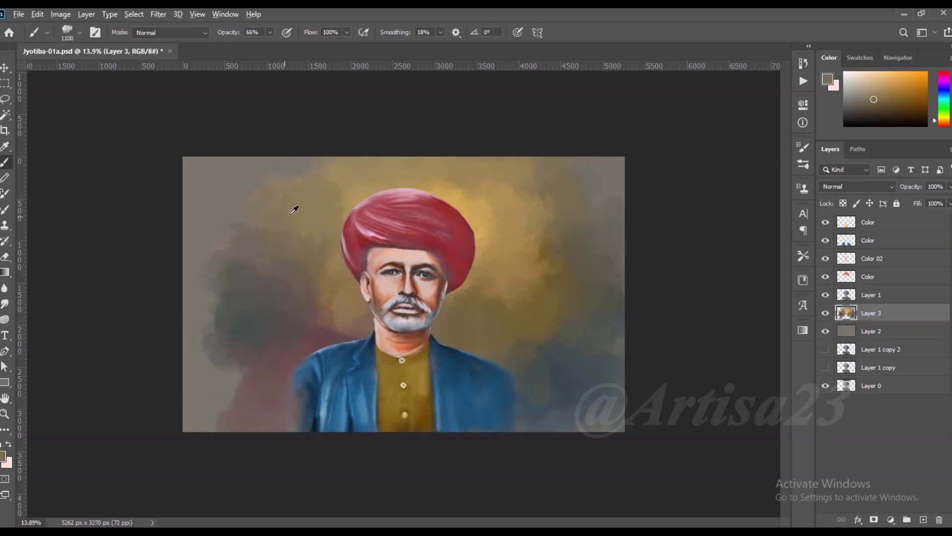
left_click(257, 196, "alt")
left_click_drag(177, 328, 305, 312)
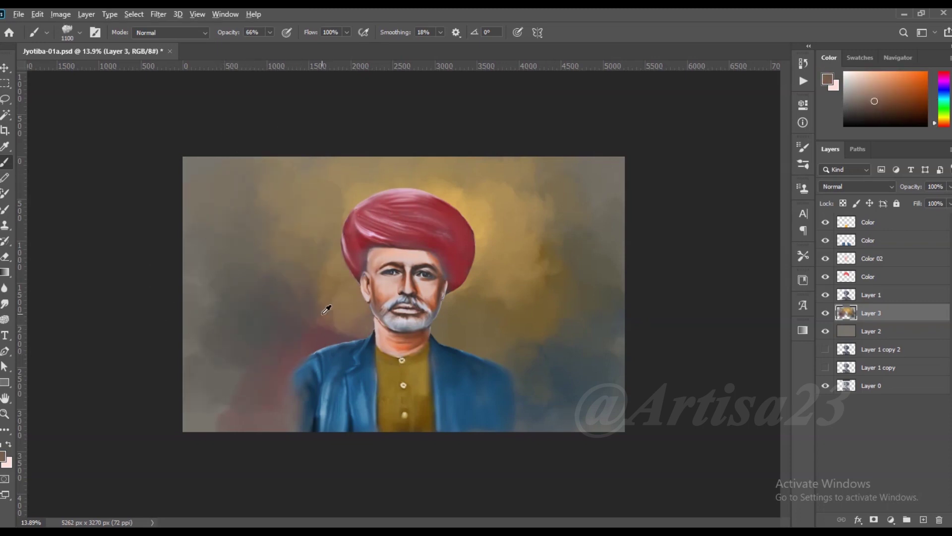
Darken the lower-right background near the jacket with sampled dark navy
left_click(508, 276, "alt")
left_click(331, 330, "alt")
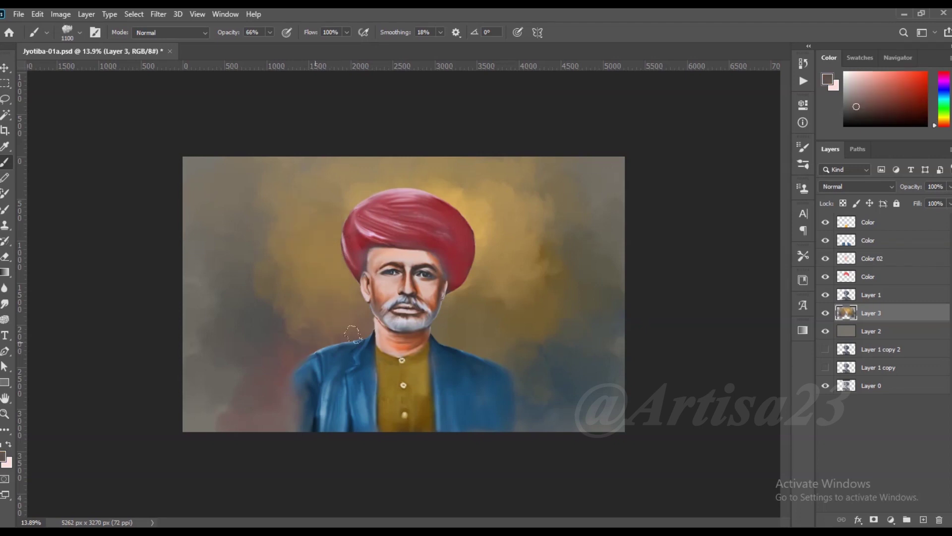
left_click(464, 286, "alt")
key("bracketleft")
left_click(557, 230, "alt")
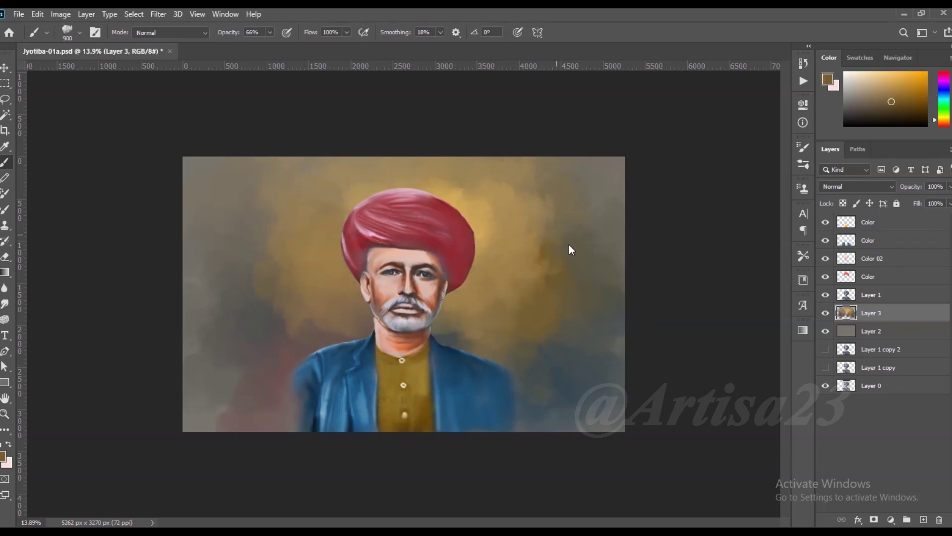
left_click(217, 311, "alt")
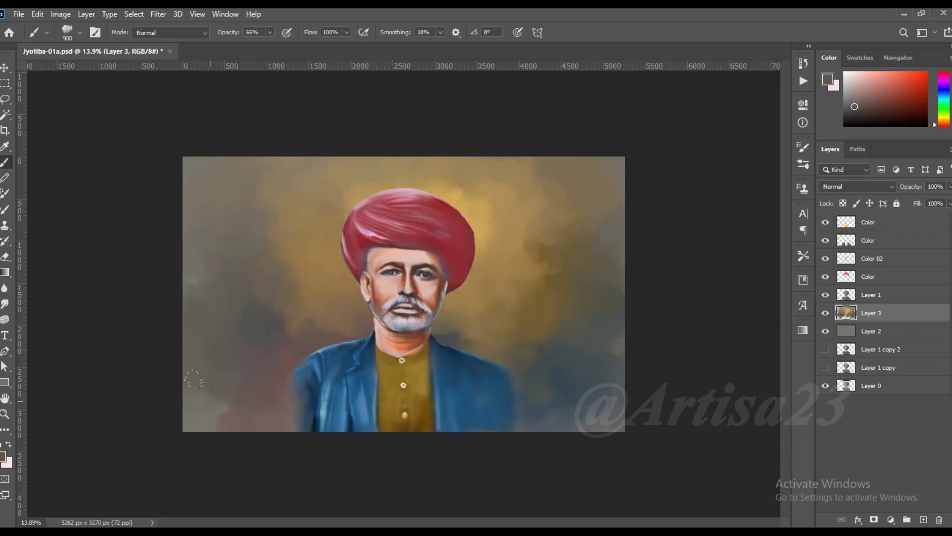
left_click_drag(610, 407, 577, 394)
left_click(605, 350, "alt")
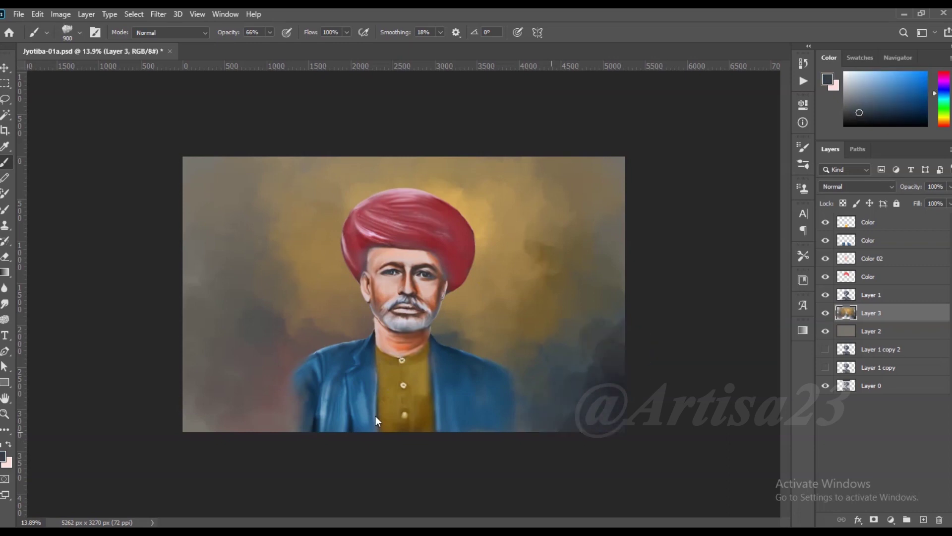
left_click(240, 351, "alt")
Fit the image in view and drag the crop box to widen the canvas
key("ctrl+minus")
key("c")
left_click_drag(587, 294, 615, 277)
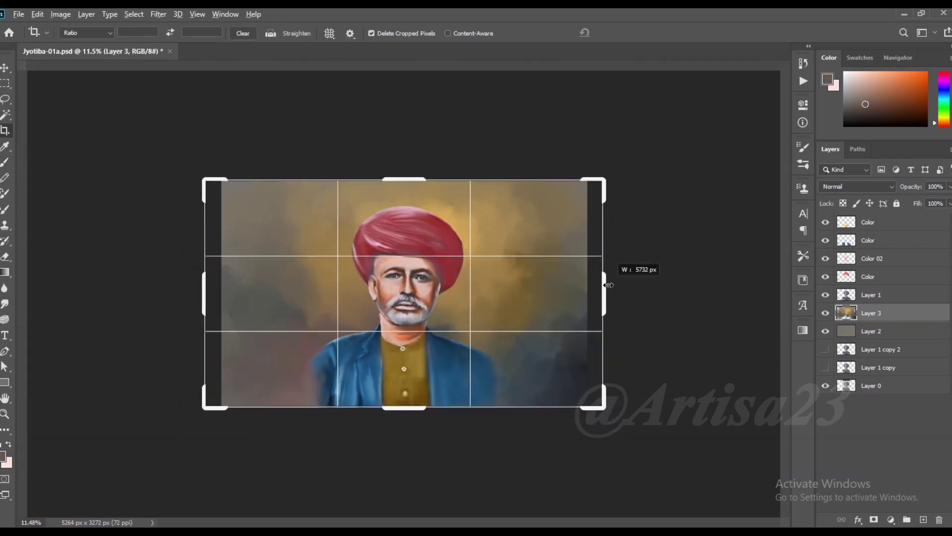
Commit the wider crop and fill the new side strips with grey on the background layer
key("Return")
left_click(871, 327)
left_click(826, 308)
key("b")
left_click(268, 223, "alt")
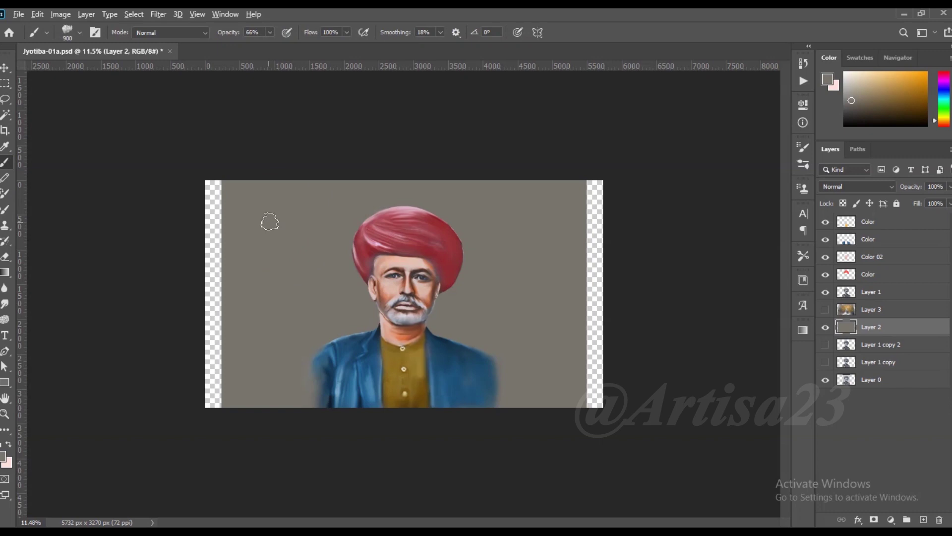
key("alt+BackSpace")
left_click(826, 309)
left_click(871, 309)
On Layer 3, paint sampled tones over the grey strips on the right and left
left_click(581, 294, "alt")
left_click_drag(592, 305, 595, 404)
left_click(580, 384, "alt")
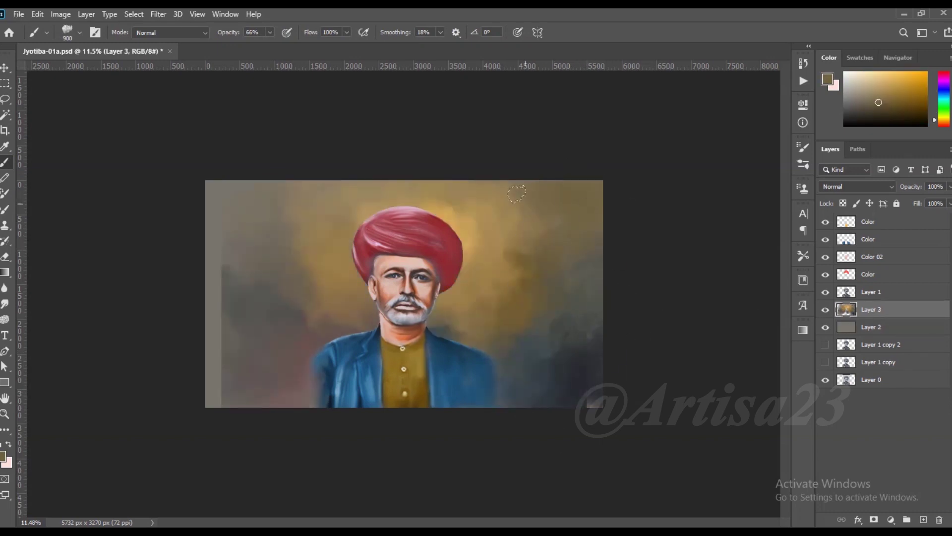
left_click(226, 194, "alt")
left_click_drag(218, 193, 231, 317)
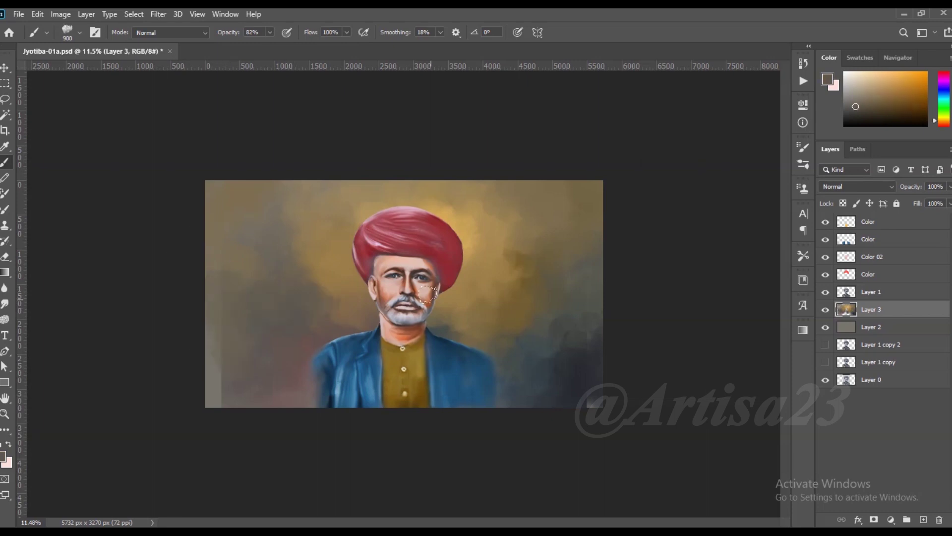
Paint reddish smoke left of the figure and red smoke right of the shoulder
left_click(347, 309, "alt")
left_click_drag(347, 317, 308, 313)
left_click_drag(308, 248, 299, 295)
left_click(351, 332, "alt")
left_click_drag(476, 337, 516, 347)
left_click(533, 287, "alt")
Cover the lower-left with dark grey-blue cloud strokes
left_click(260, 318, "alt")
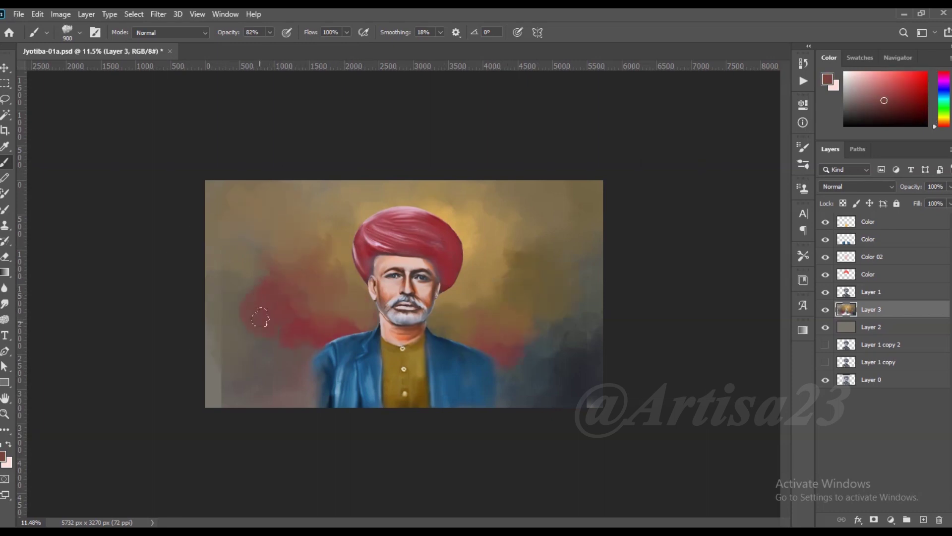
left_click_drag(260, 317, 263, 297)
left_click(291, 395, "alt")
mouse_move(291, 395)
left_mouse_down()
mouse_move(238, 341)
mouse_move(254, 350)
mouse_move(161, 325)
left_mouse_up()
left_click_drag(228, 347, 302, 387)
Add yellow-ochre and reddish-brown strokes beside and left of the turban
left_click(257, 289, "alt")
mouse_move(312, 234)
left_mouse_down()
mouse_move(335, 270)
mouse_move(346, 221)
left_mouse_up()
left_click(501, 304, "alt")
left_click(415, 279, "alt")
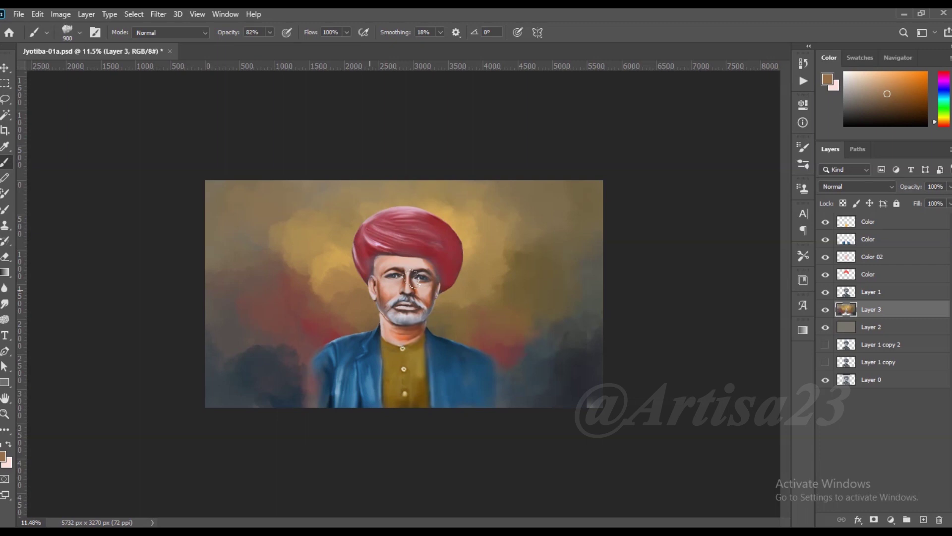
left_click(340, 244, "alt")
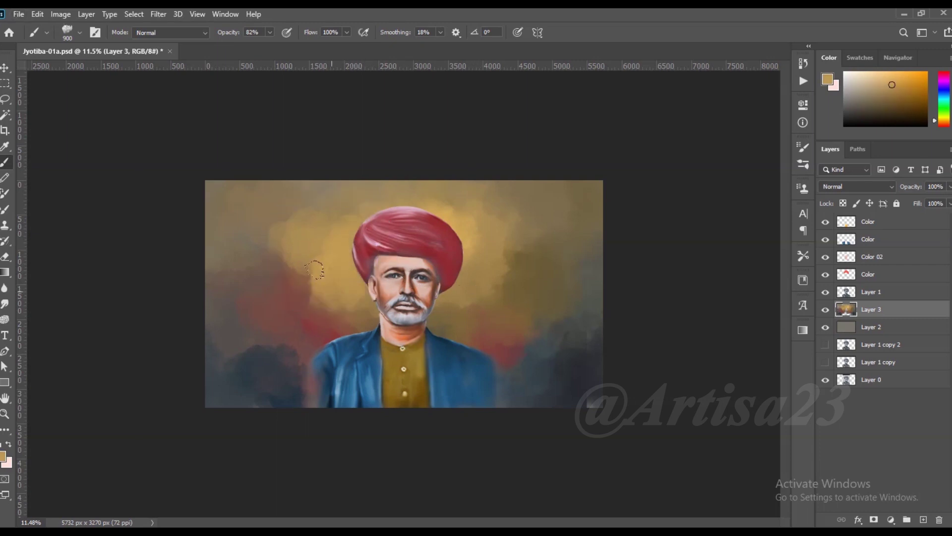
left_click_drag(342, 278, 315, 314)
left_click(483, 193, "alt")
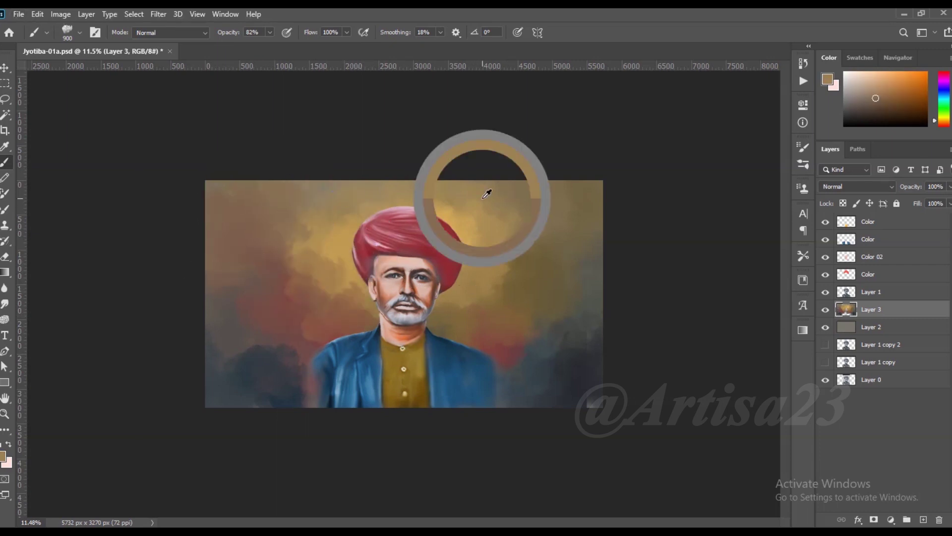
left_click(476, 286, "alt")
Darken the bottom-left and bottom-right edges with dark blue-grey
left_click(298, 350, "alt")
left_click(224, 355, "alt")
left_click_drag(308, 382, 198, 411)
left_click_drag(488, 394, 563, 378)
left_click(574, 389, "alt")
left_click(569, 313, "alt")
left_click(571, 370, "alt")
left_click(516, 360, "alt")
left_click_drag(317, 362, 216, 378)
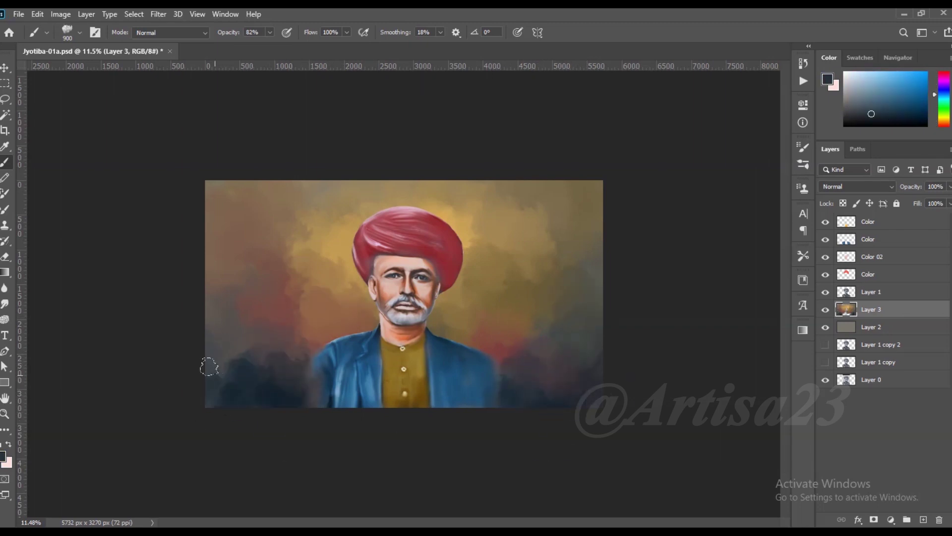
Lighten the brown left background with tan and add golden tan right of the turban
left_click(287, 286, "alt")
left_click_drag(276, 272, 297, 243)
left_click(523, 257, "alt")
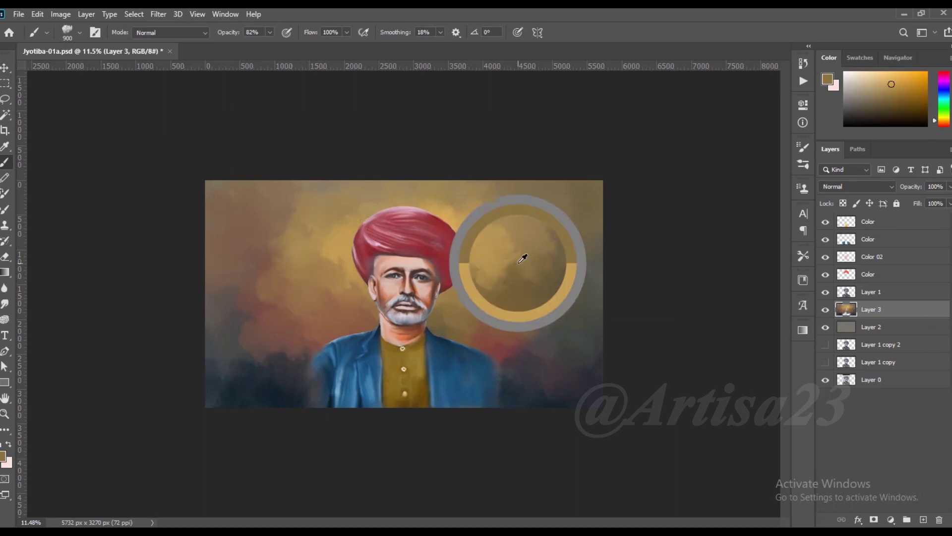
left_click_drag(522, 257, 515, 265)
left_click(497, 209, "alt")
scroll(510, 314, "up", 2, "alt")
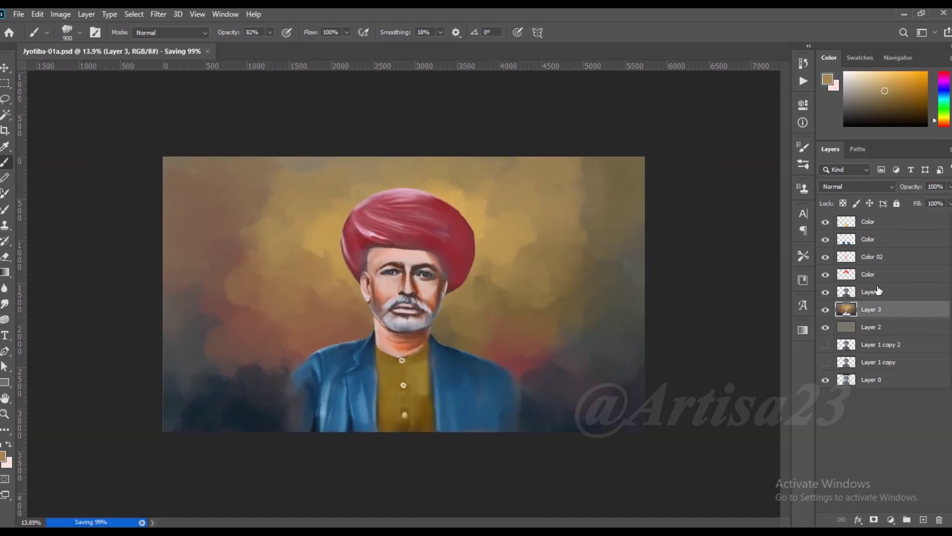
Apply a Color Balance adjustment to the Color 02 layer
left_click(871, 257)
left_click(60, 14)
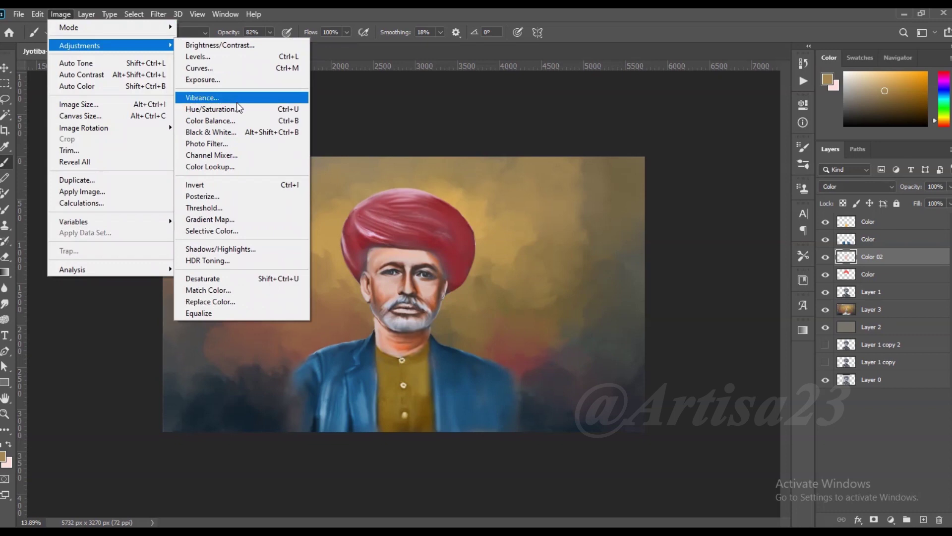
left_click(208, 118)
left_click(733, 119)
scroll(474, 184, "down", 1, "alt")
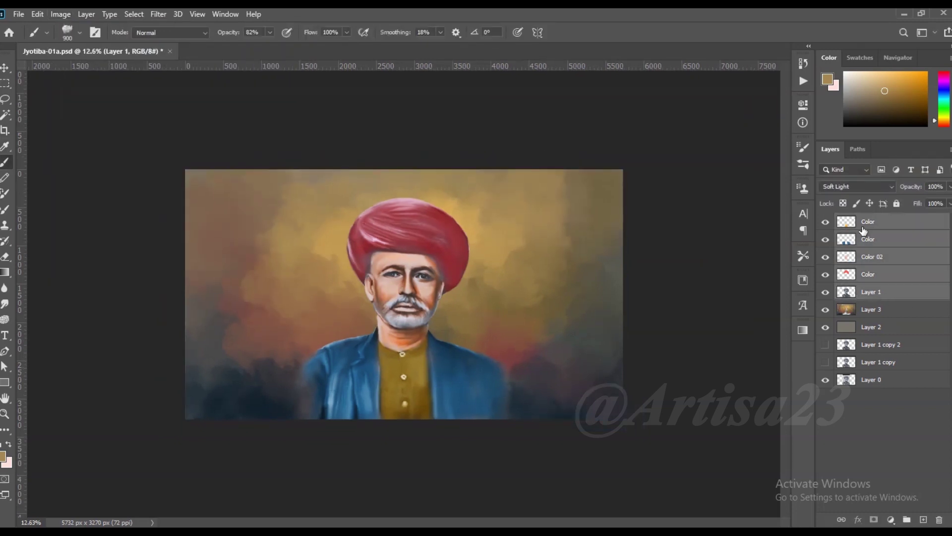
Group the colour and figure layers, duplicate the group and merge the copy into one layer
key("ctrl+g")
key("ctrl+j")
key("ctrl+e")
scroll(537, 329, "down", 1, "alt")
scroll(463, 340, "up", 1, "alt")
scroll(438, 308, "down", 1, "alt")
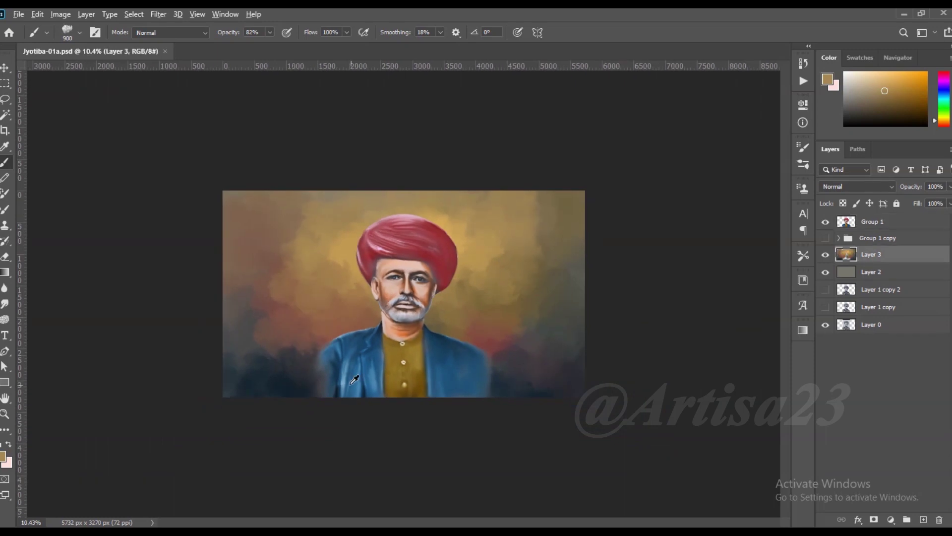
With the Brush on Layer 3, sample colours from the background
left_click(5, 304)
scroll(402, 294, "up", 1, "alt")
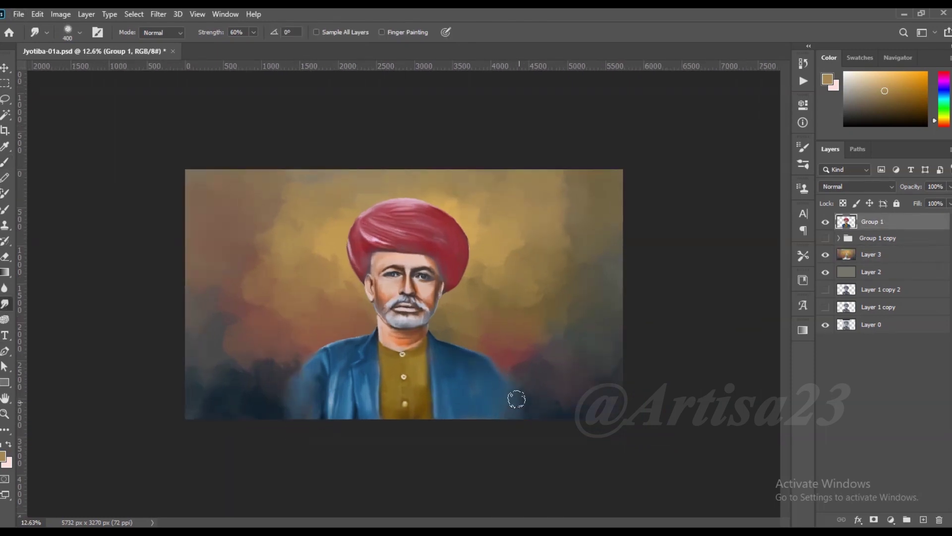
scroll(497, 412, "down", 1, "alt")
key("b")
left_click(884, 259)
left_click(281, 240, "alt")
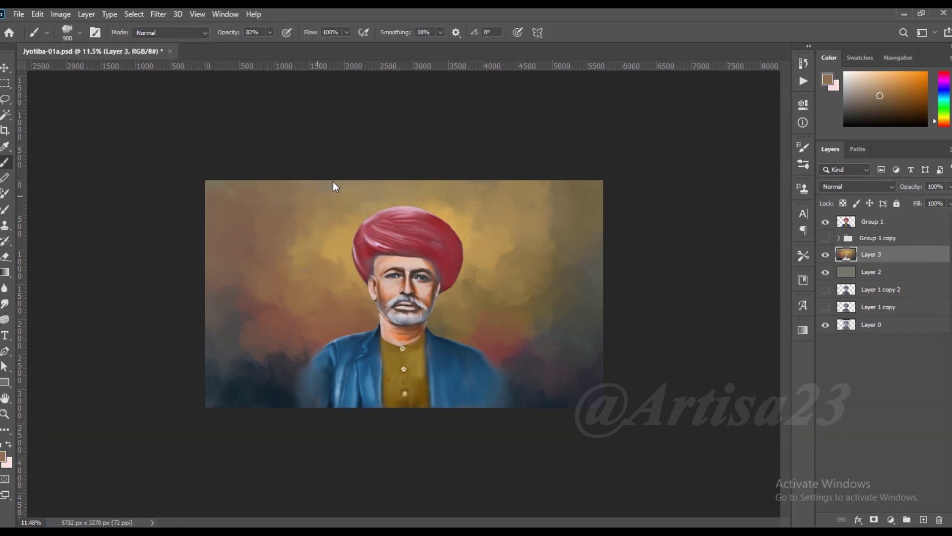
left_click(517, 300, "alt")
scroll(510, 323, "up", 1, "alt")
Sample olive-yellow and dark blue background colours, then select Group 1
left_click(259, 355, "alt")
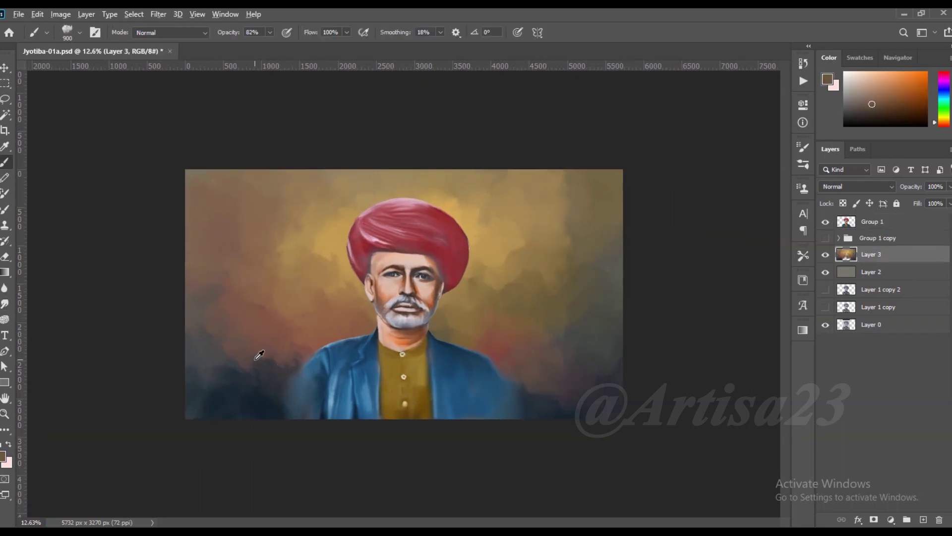
left_click(593, 266, "alt")
scroll(559, 228, "down", 2, "alt")
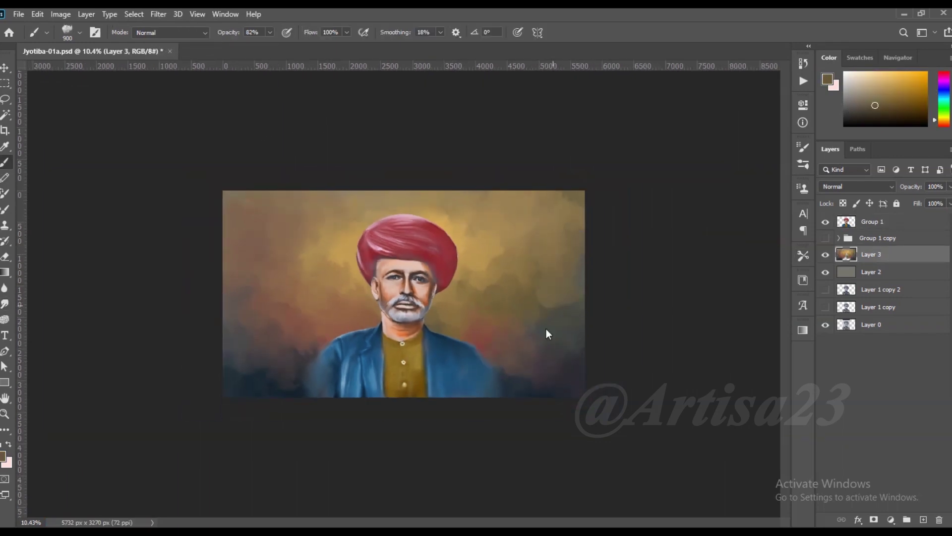
left_click(530, 325, "alt")
left_click(529, 361, "alt")
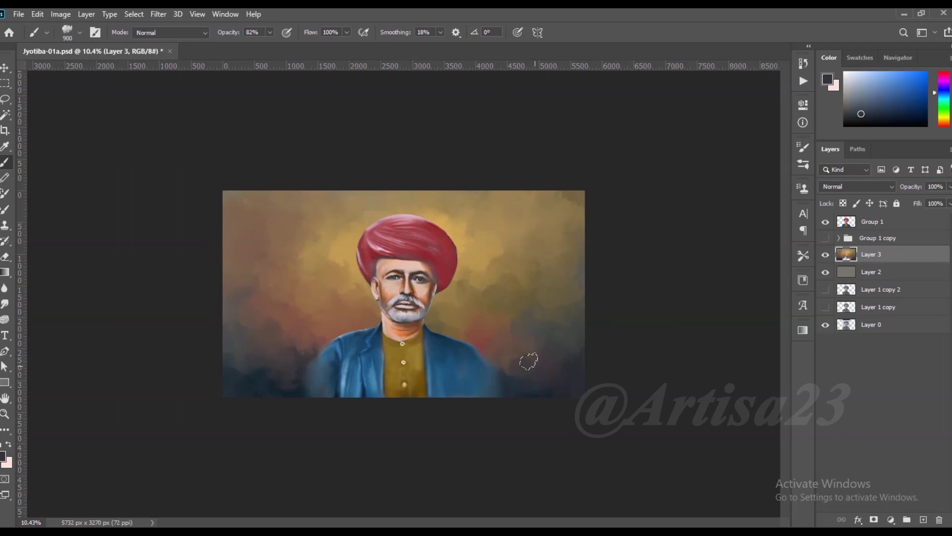
scroll(529, 361, "up", 2, "alt")
scroll(504, 329, "up", 1, "alt")
left_click(864, 226)
scroll(454, 259, "up", 1, "alt")
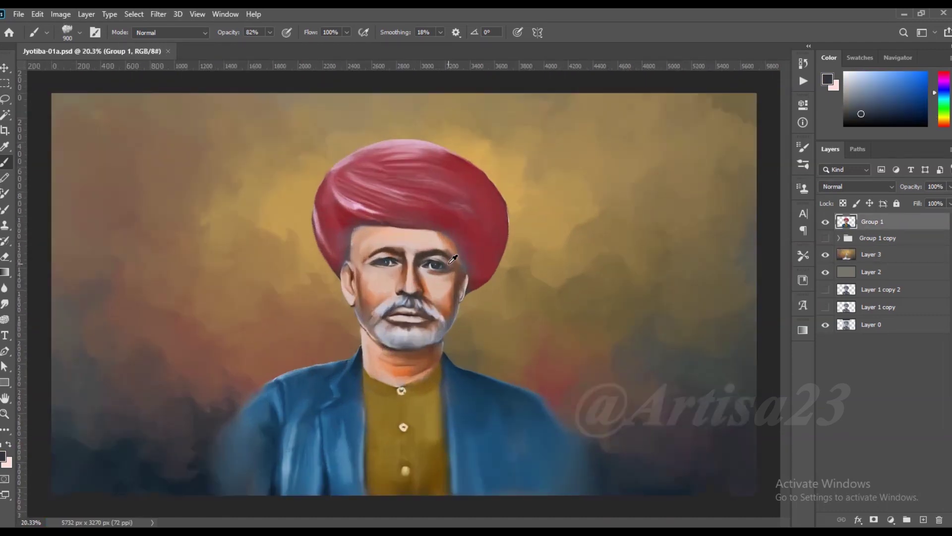
Set the Smudge tool to size 65 and strength 50%
key("r")
scroll(351, 268, "up", 2, "alt")
scroll(380, 281, "up", 2, "alt")
scroll(395, 284, "up", 2, "alt")
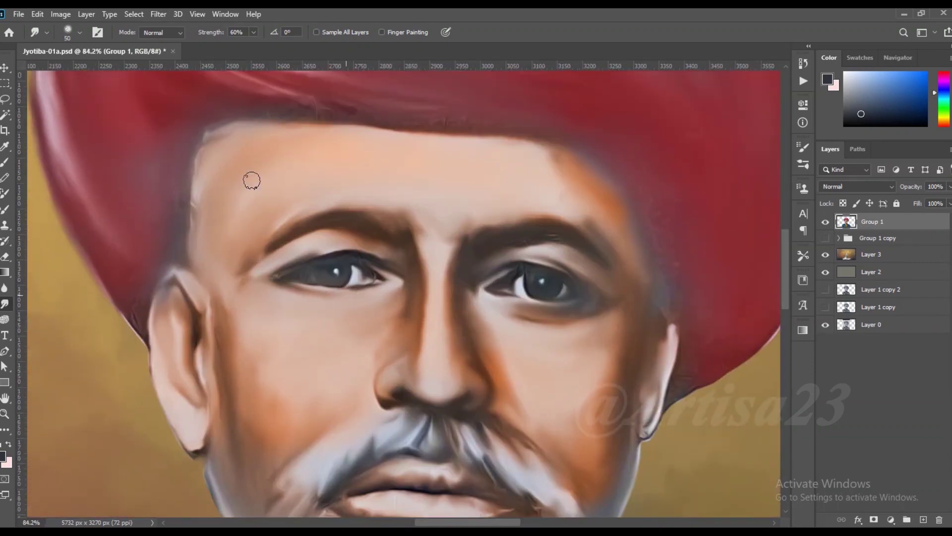
scroll(352, 196, "down", 4, "alt")
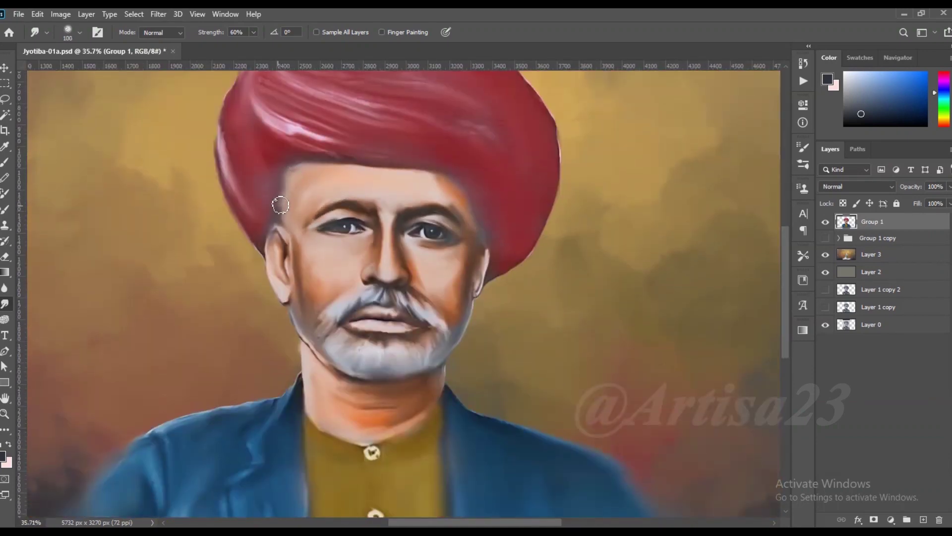
left_click(97, 32)
left_click(632, 142)
left_click(254, 32)
left_click_drag(256, 45, 249, 44)
left_click(97, 32)
Resize the image to a width of 50 inches, about 3600 × 2054 pixels
left_click(61, 14)
left_click(85, 99)
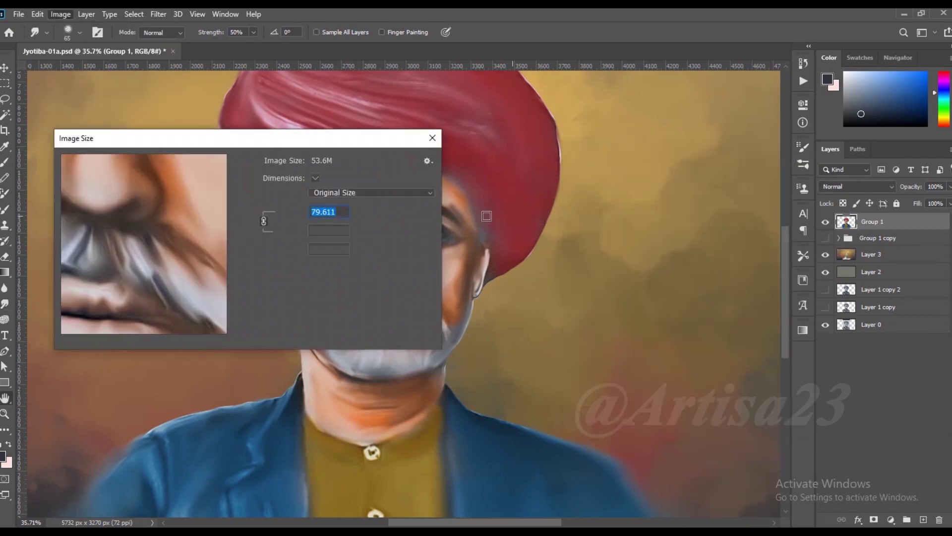
type("50")
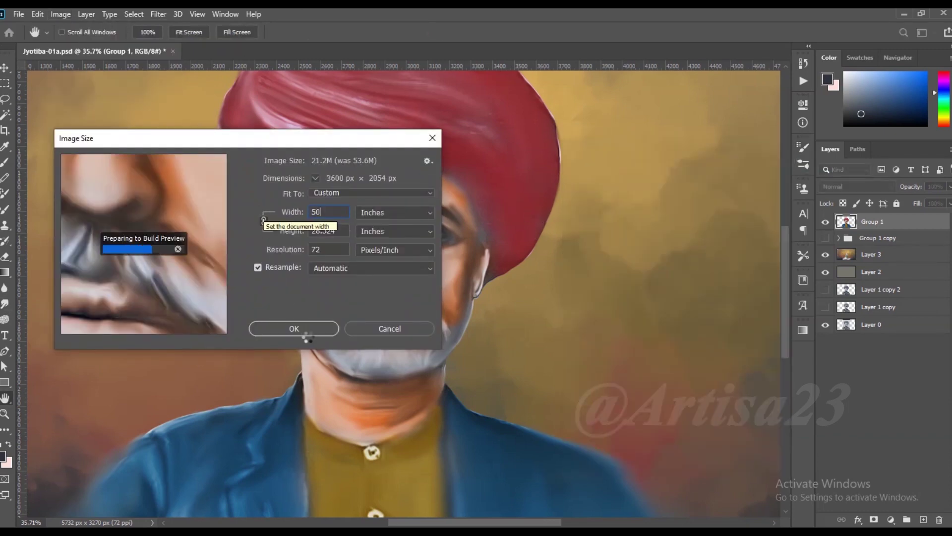
left_click(303, 331)
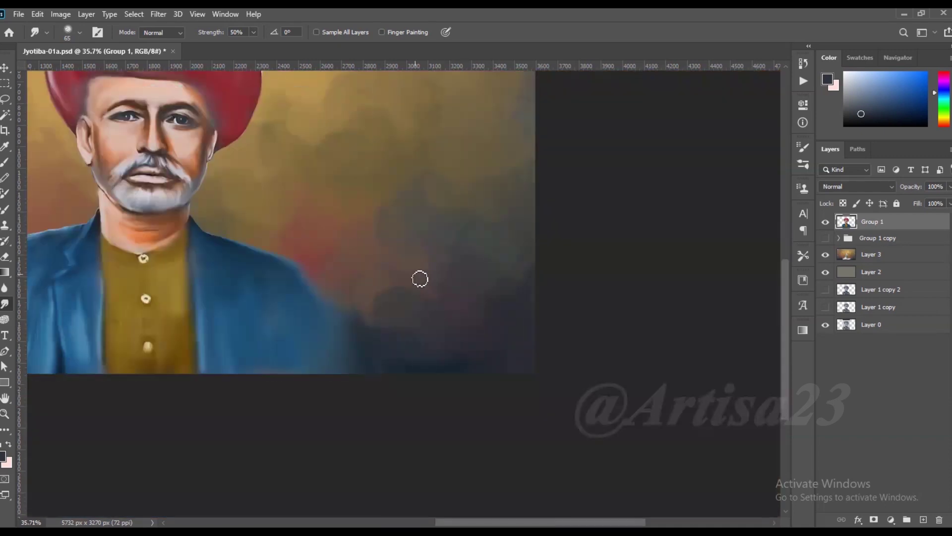
Shrink the Smudge brush and blend the skin near the eyebrow's right end
scroll(381, 311, "up", 5)
scroll(358, 334, "up", 2)
key("bracketleft")
key("bracketleft")
key("bracketleft")
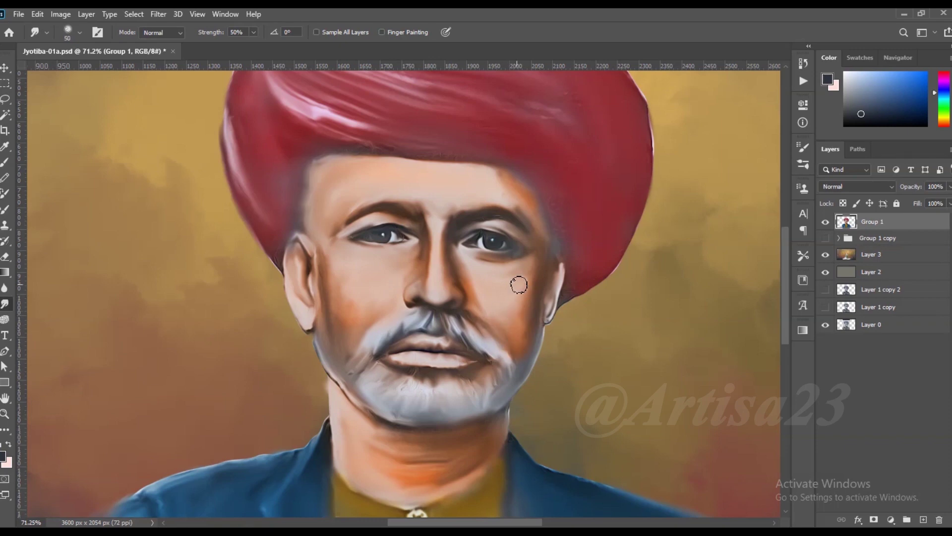
scroll(356, 252, "up", 7)
key("bracketleft")
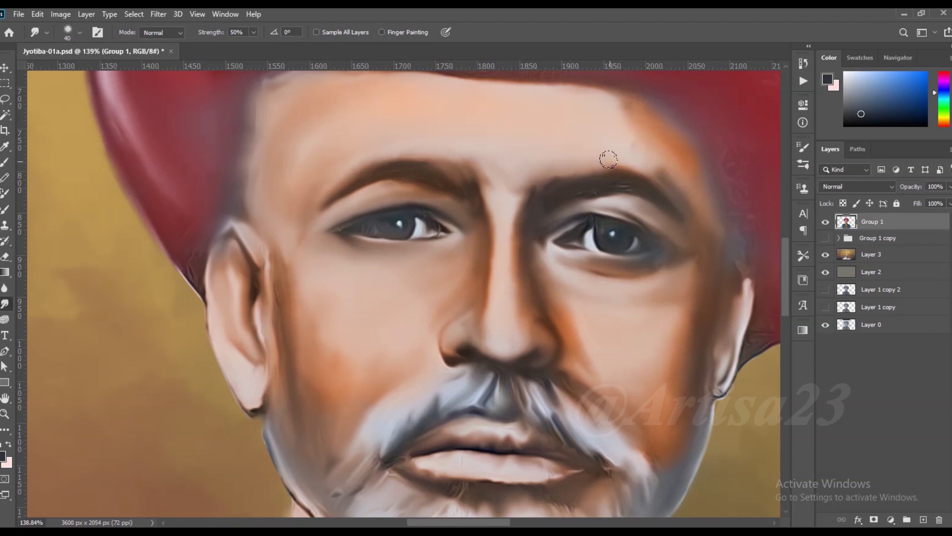
key("bracketleft")
left_click_drag(656, 161, 691, 212)
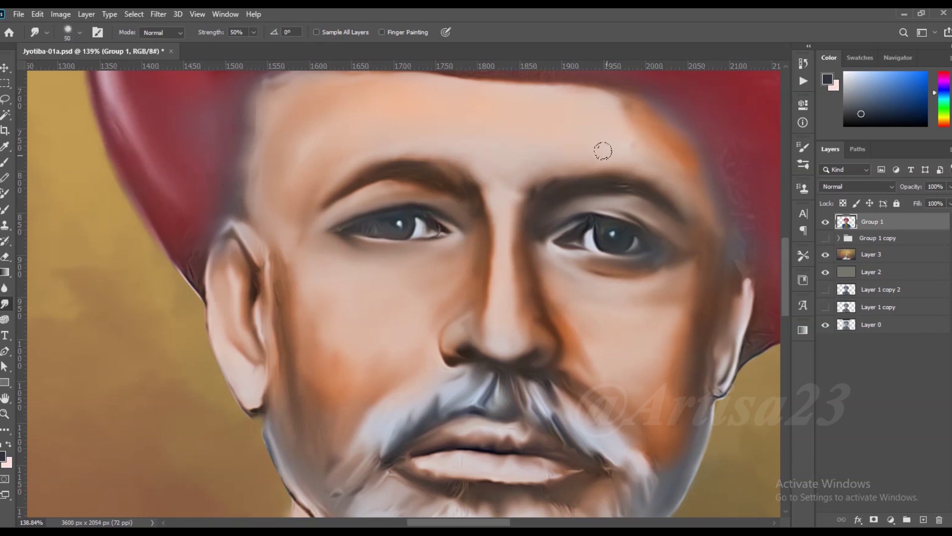
scroll(663, 168, "down", 1)
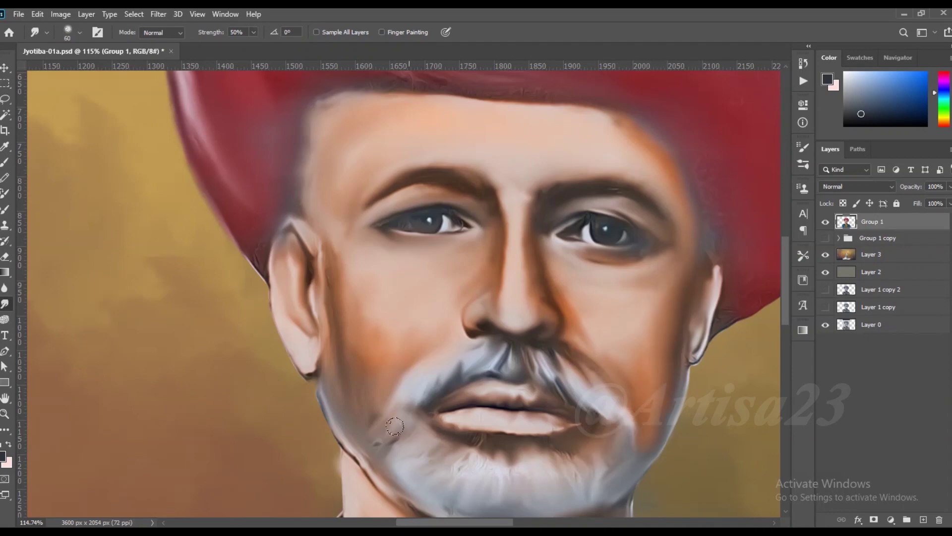
Smooth the cheek tones and dark cheek line, blend the chin, and sample an orange skin tone
left_click_drag(371, 350, 335, 330)
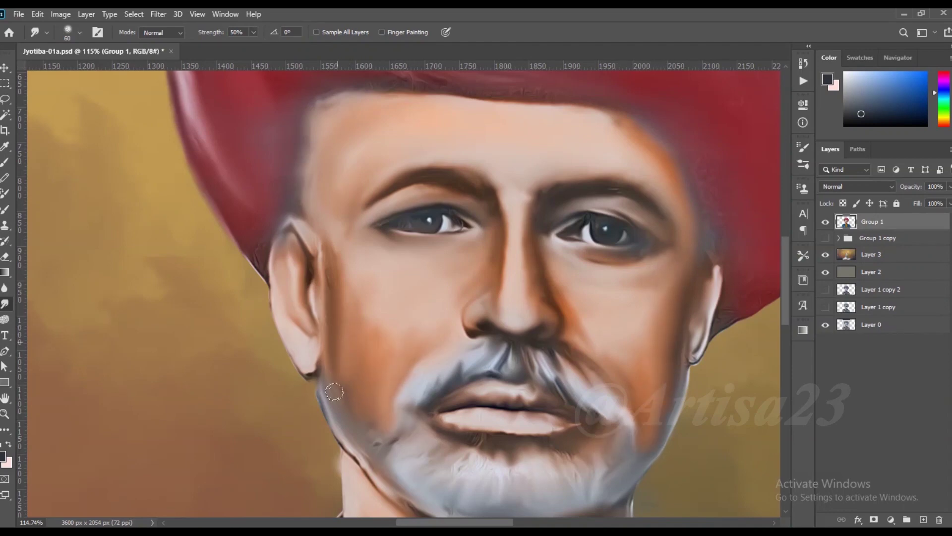
left_click_drag(324, 243, 352, 374)
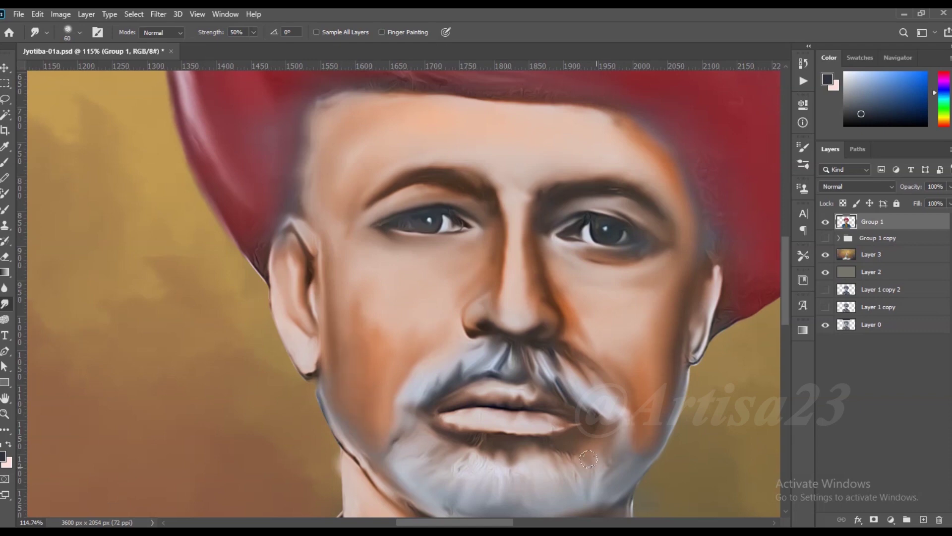
left_click_drag(588, 459, 572, 437)
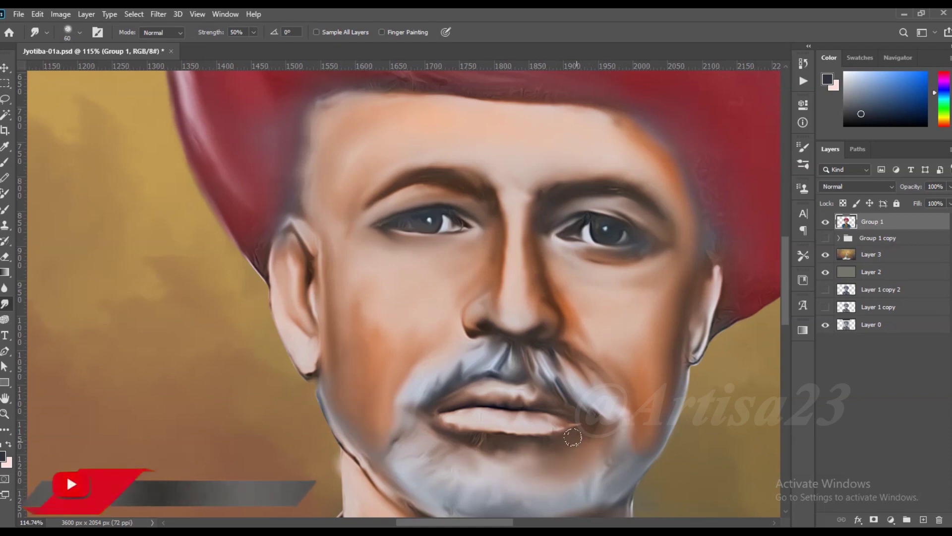
key("b")
left_click(578, 324, "alt")
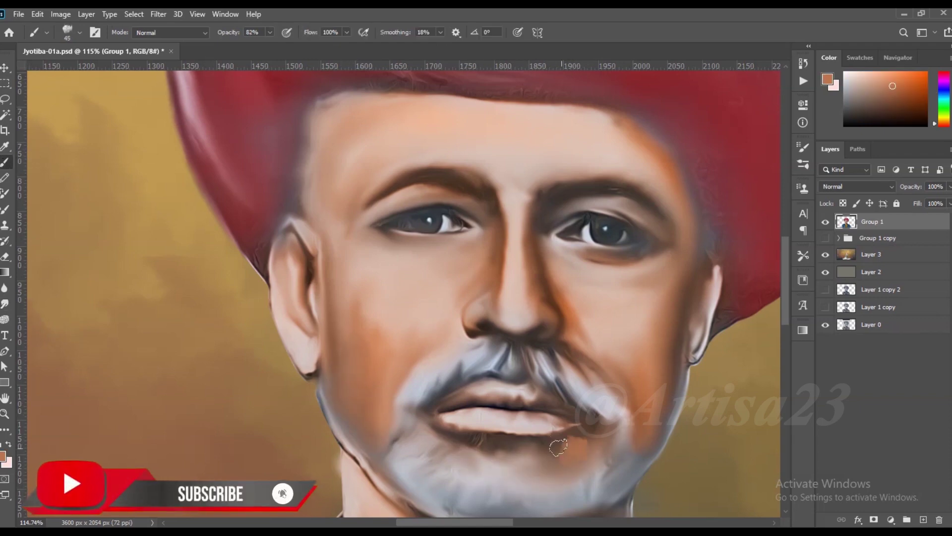
key("r")
Smudge across the chin, pull the moustache's right end outward, and smooth the nose bridge
left_click_drag(443, 434, 487, 463)
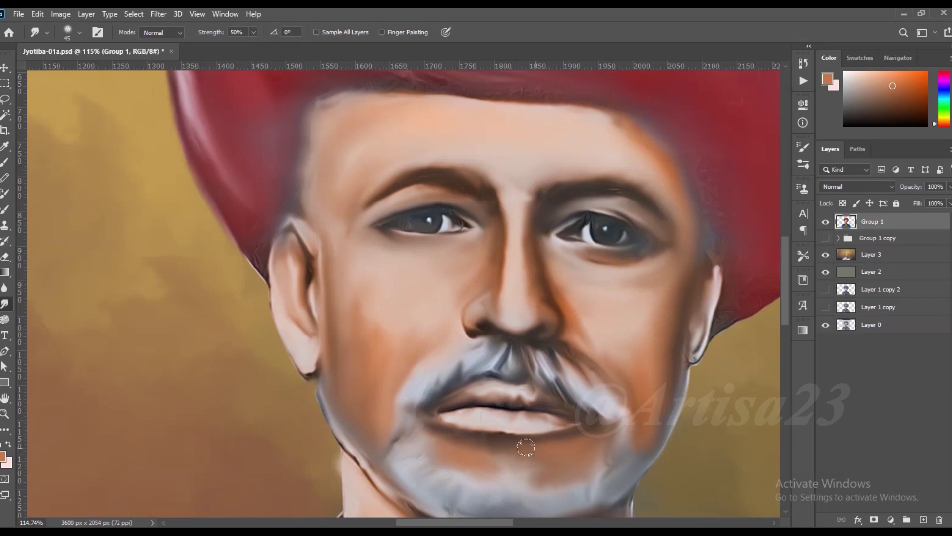
left_click_drag(612, 416, 628, 422)
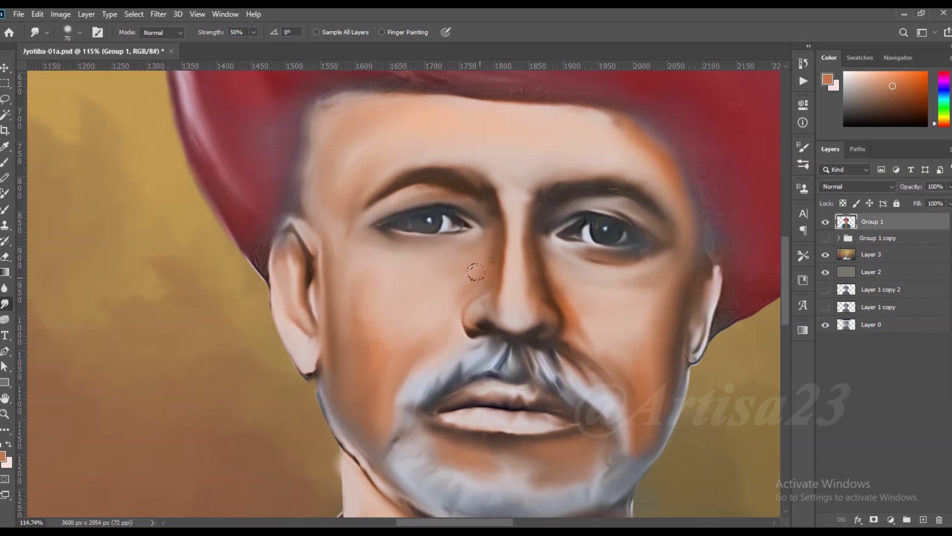
left_click_drag(502, 283, 502, 253)
key("bracketleft")
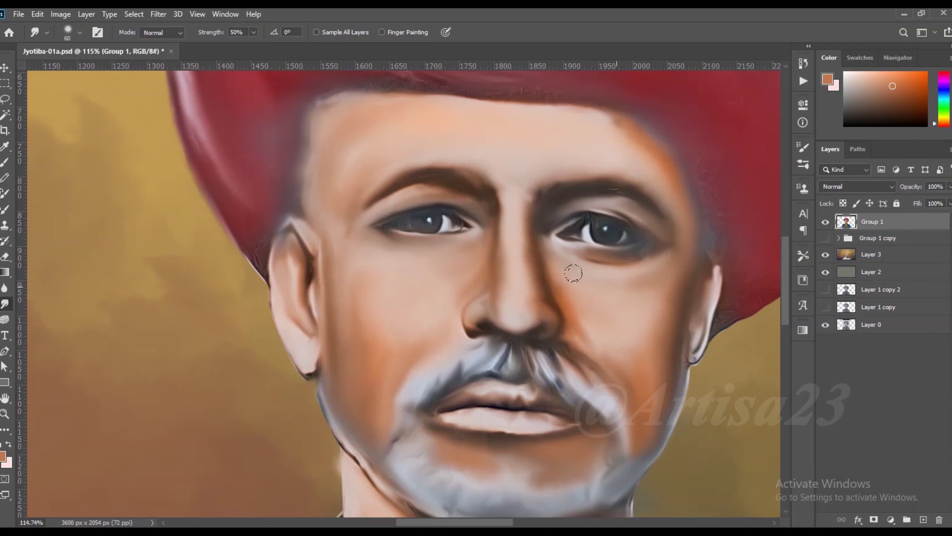
scroll(571, 285, "down", 2)
Adjust the Smudge brush size while zooming in on the eyes
key("bracketright")
scroll(546, 162, "down", 2)
scroll(338, 117, "down", 1)
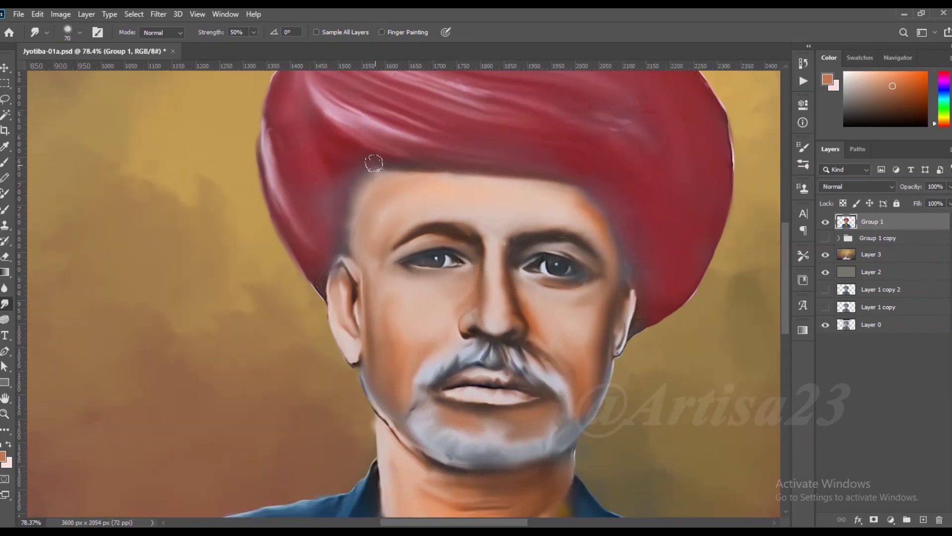
key("bracketright")
key("bracketright")
key("bracketright")
key("bracketright")
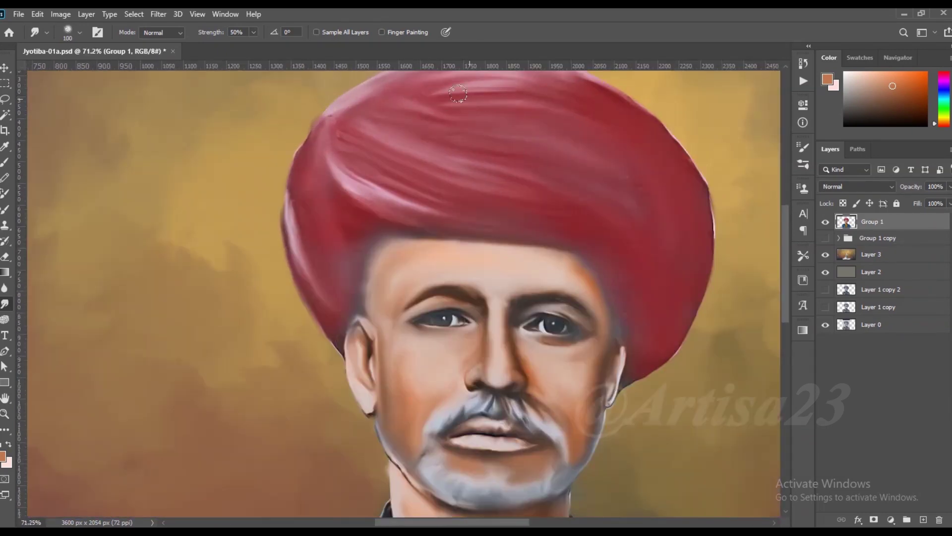
scroll(431, 99, "down", 1)
key("bracketleft")
scroll(335, 182, "down", 1)
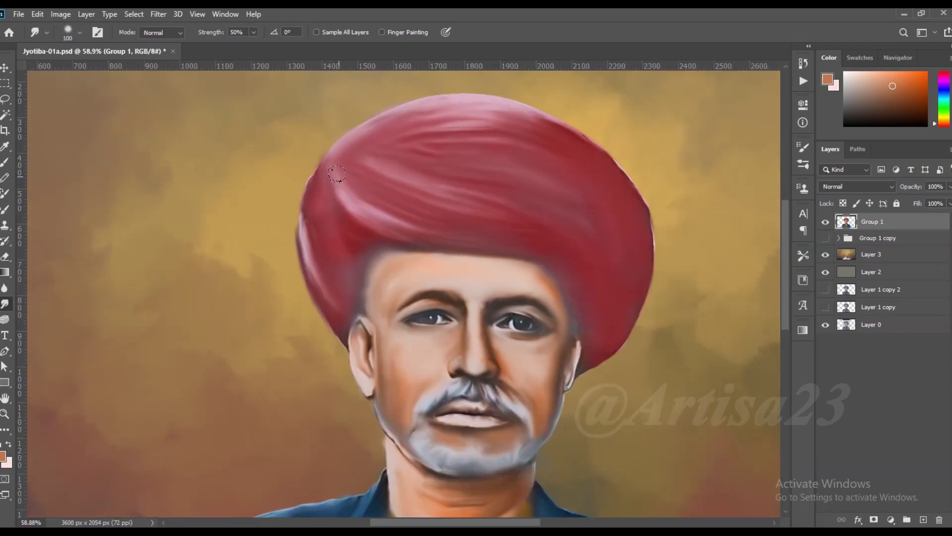
scroll(372, 233, "up", 1)
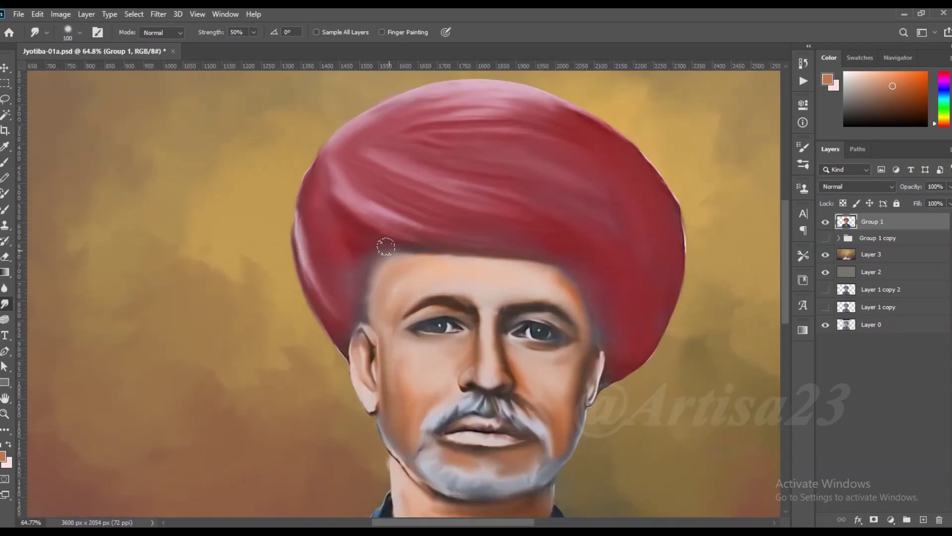
key("bracketright")
key("bracketright")
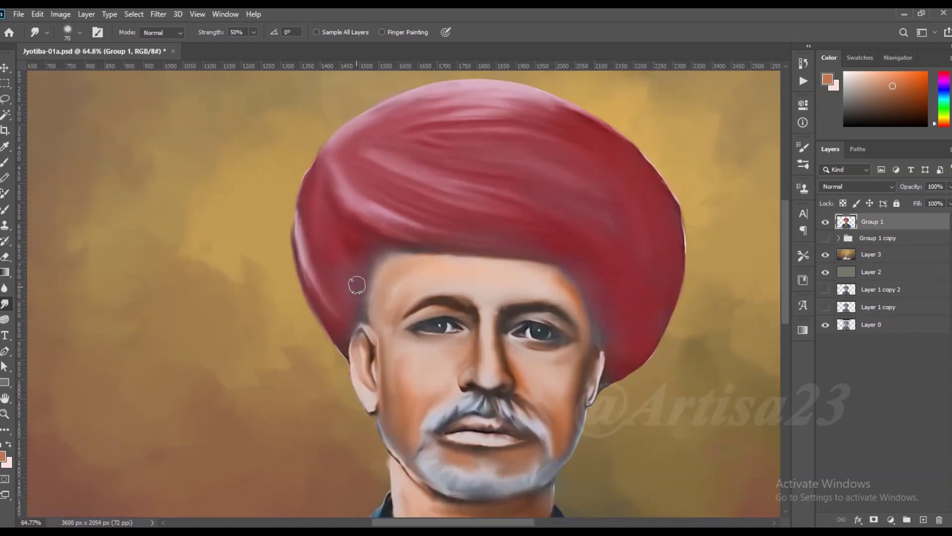
scroll(387, 221, "down", 2)
scroll(512, 257, "up", 2)
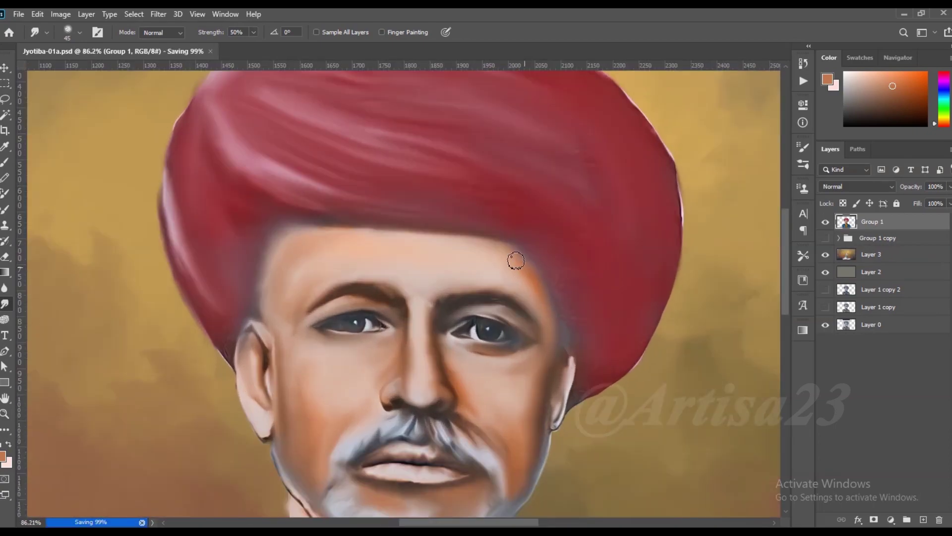
scroll(470, 251, "down", 2)
Save the document and zoom to frame the eye area
key("ctrl+s")
scroll(462, 269, "down", 1)
scroll(463, 269, "up", 3)
scroll(362, 329, "down", 3)
scroll(440, 276, "down", 1)
scroll(493, 276, "up", 2)
scroll(483, 292, "up", 5)
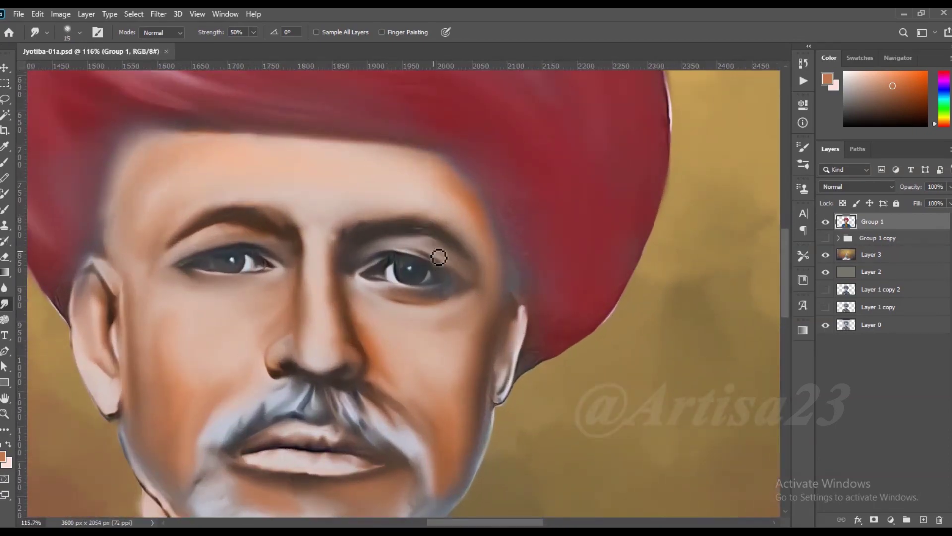
scroll(439, 256, "up", 4)
Blend the skin around the eye, smoothing the upper-lid crease and outer eye corner
key("bracketright")
mouse_move(417, 248)
left_mouse_down()
mouse_move(357, 251)
mouse_move(374, 250)
left_mouse_up()
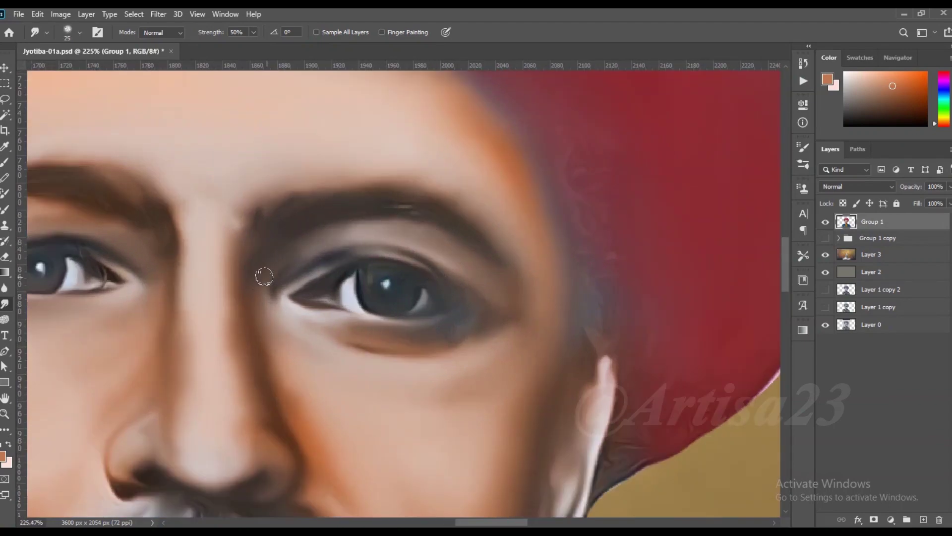
key("bracketleft")
key("bracketleft")
left_click_drag(264, 276, 367, 285)
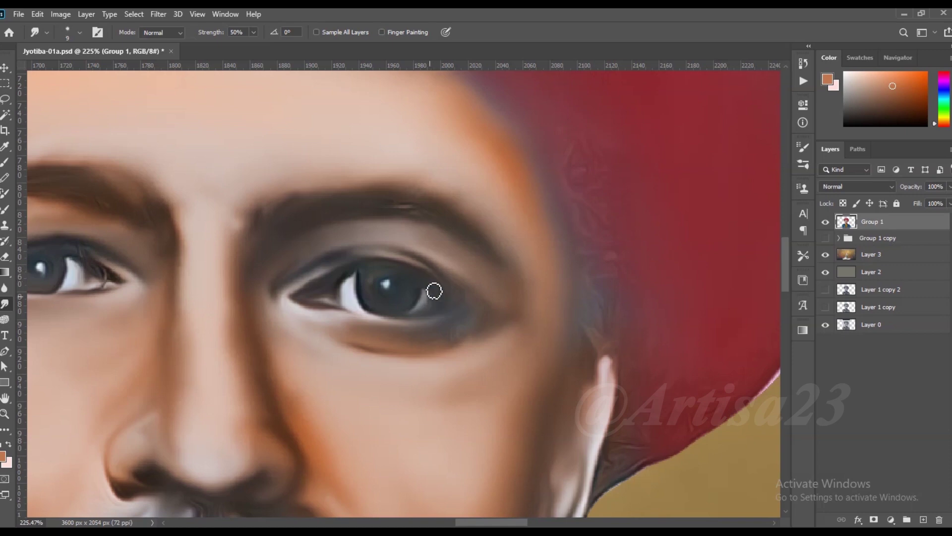
left_click_drag(465, 294, 434, 247)
Darken the left upper eyelid, blend the right upper-lid crease, and soften under the right eye
scroll(187, 255, "down", 3)
scroll(251, 280, "up", 3)
key("bracketleft")
mouse_move(127, 233)
left_mouse_down()
mouse_move(78, 251)
mouse_move(187, 206)
left_mouse_up()
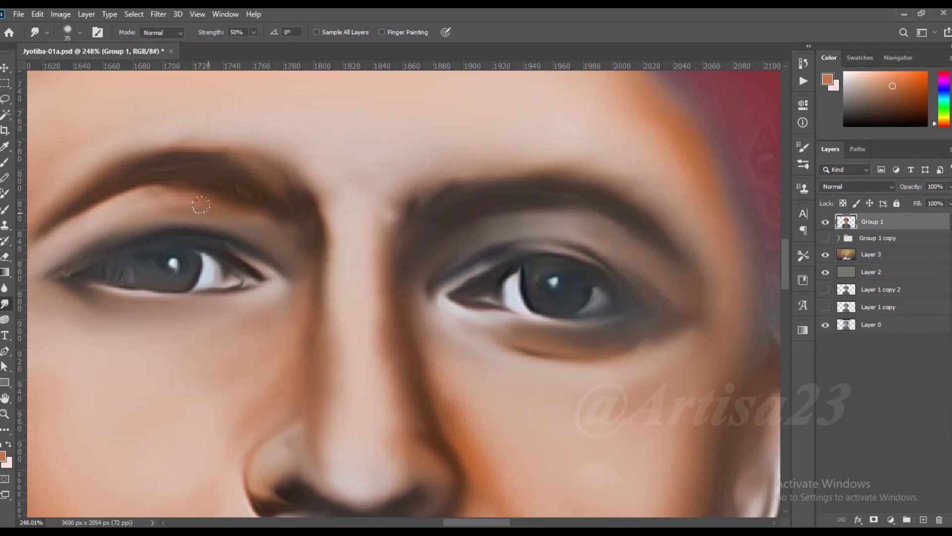
scroll(313, 228, "down", 2)
key("bracketright")
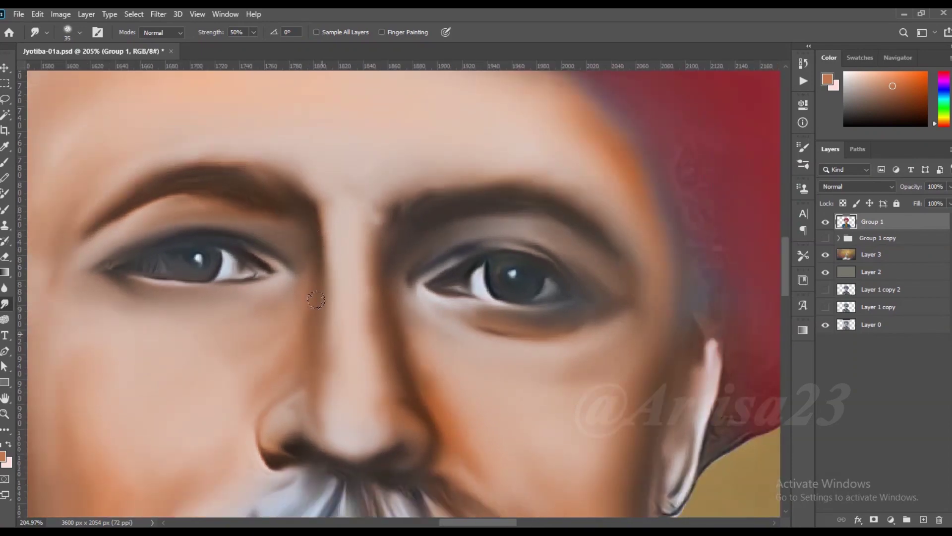
left_click_drag(406, 251, 563, 240)
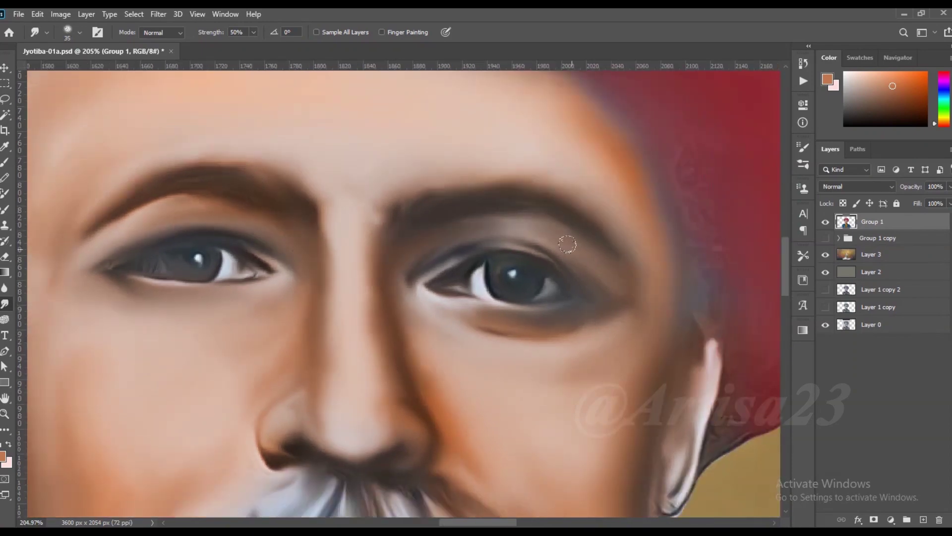
left_click_drag(402, 297, 486, 318)
Paint a brown stroke under the left eye using a different brush preset
key("b")
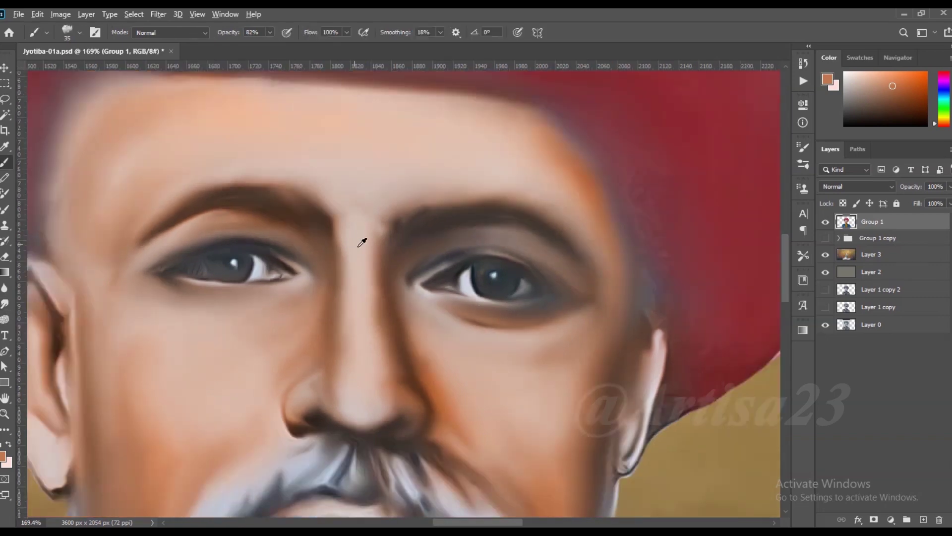
key("F5")
left_click(633, 142)
left_click(769, 143)
scroll(329, 297, "up", 2)
mouse_move(375, 284)
left_mouse_down()
mouse_move(255, 292)
mouse_move(224, 278)
mouse_move(367, 263)
left_mouse_up()
key("r")
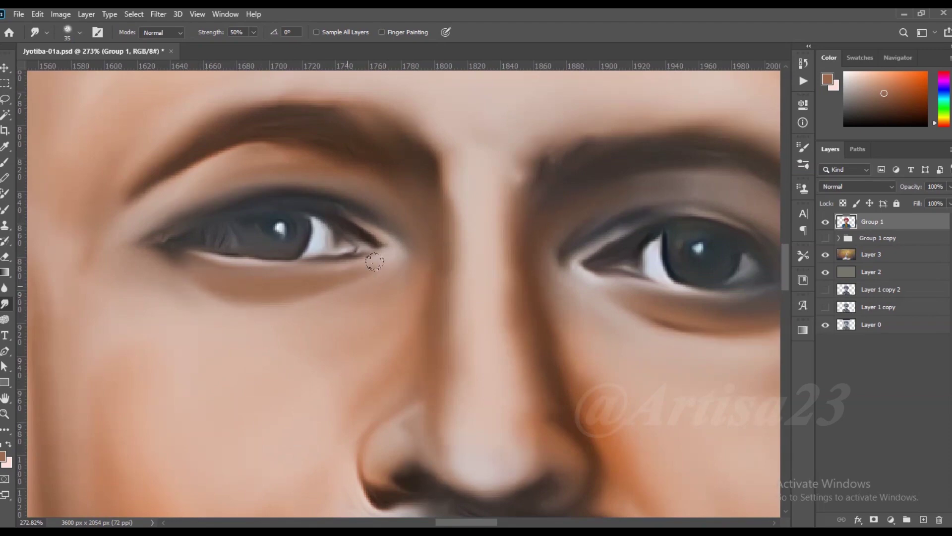
scroll(263, 293, "down", 2)
Paint a light stroke under the left eye and shrink the Smudge brush to blend it
key("b")
scroll(263, 293, "down", 1)
scroll(580, 303, "up", 1)
left_click_drag(236, 279, 310, 262)
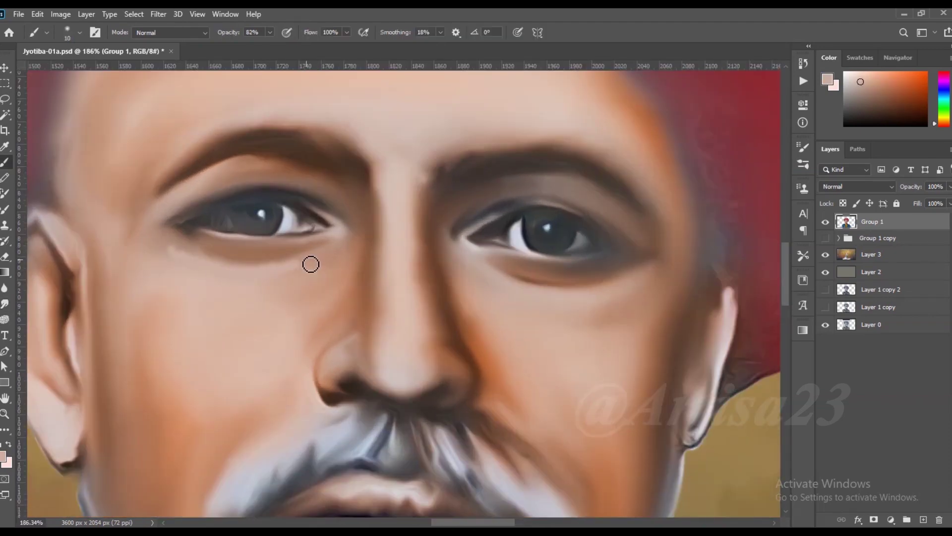
key("r")
key("bracketleft")
key("bracketleft")
scroll(199, 248, "down", 2)
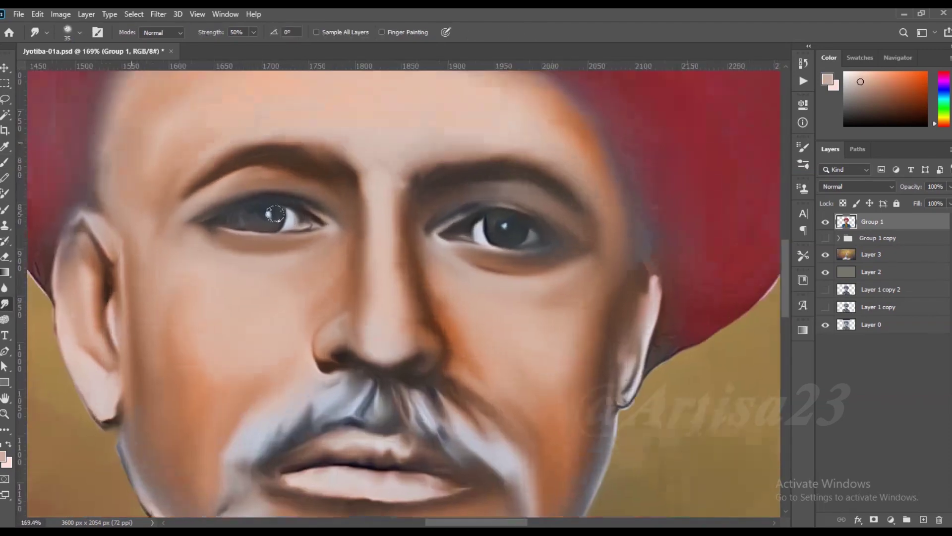
scroll(215, 223, "up", 3)
scroll(268, 213, "up", 2)
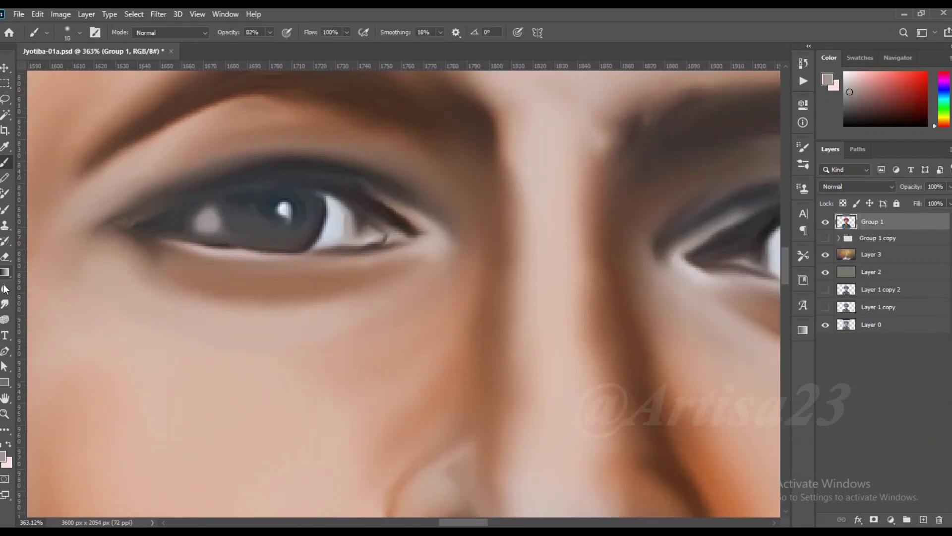
Smudge the light patch in the left iris, the lower iris and the lower lid
key("bracketleft")
key("bracketleft")
key("bracketleft")
left_click_drag(224, 216, 194, 218)
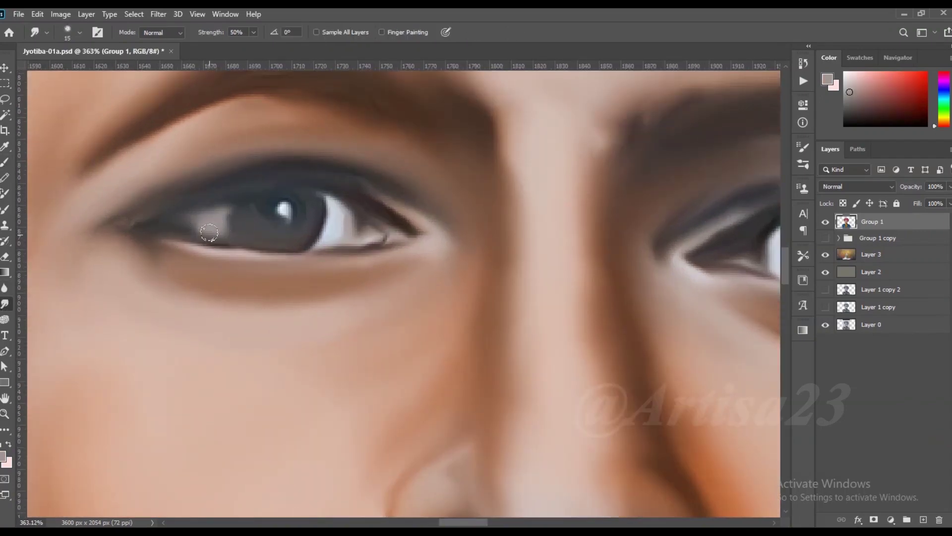
left_click_drag(252, 210, 425, 238)
key("bracketright")
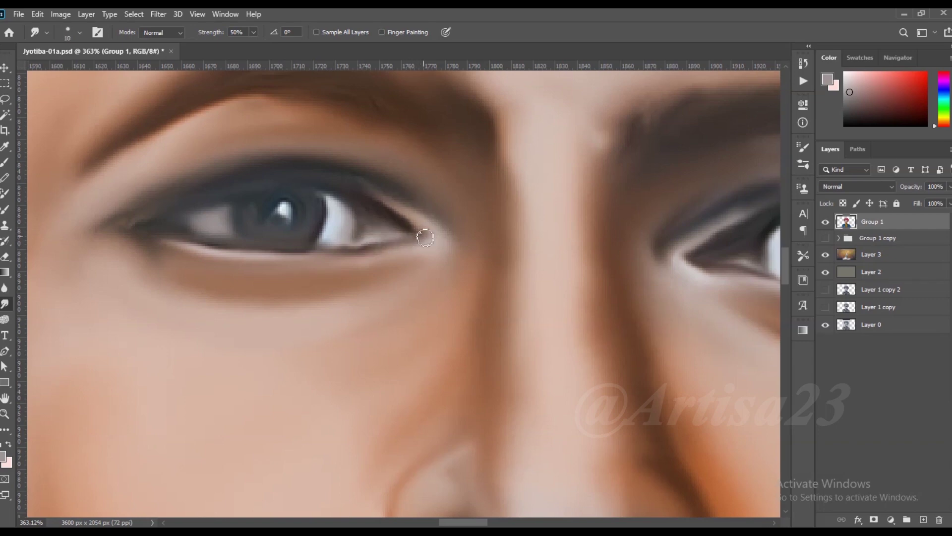
key("bracketright")
mouse_move(212, 237)
left_mouse_down()
mouse_move(212, 206)
mouse_move(213, 241)
left_mouse_up()
Zoom around to review the refined eyes and enlarge the Smudge brush
scroll(289, 240, "down", 3)
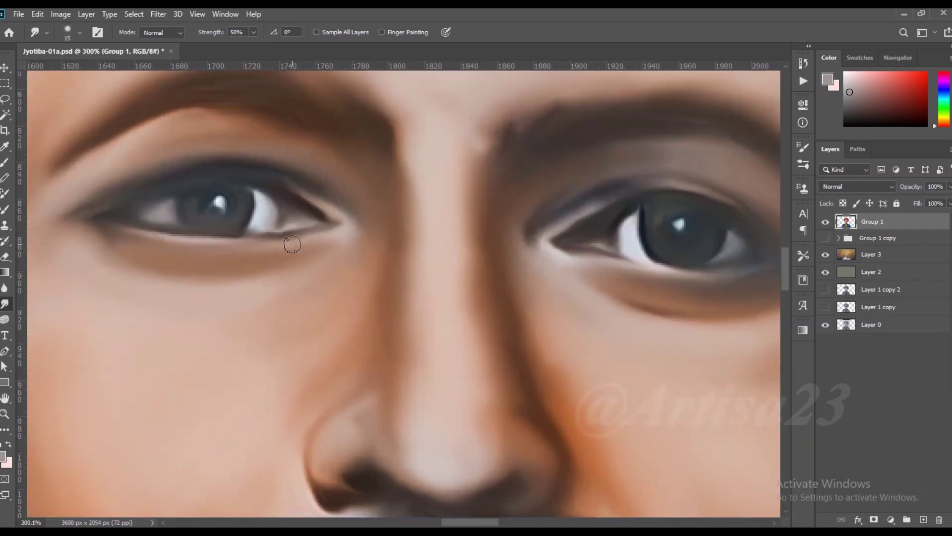
scroll(515, 257, "down", 2)
scroll(515, 258, "up", 2)
scroll(570, 248, "down", 1)
scroll(537, 198, "up", 2)
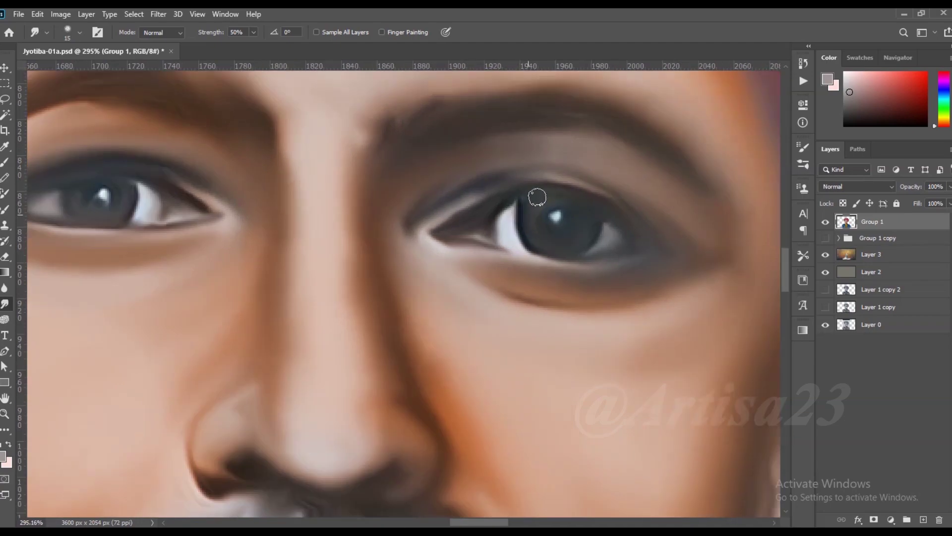
scroll(608, 206, "down", 1)
scroll(682, 243, "down", 1)
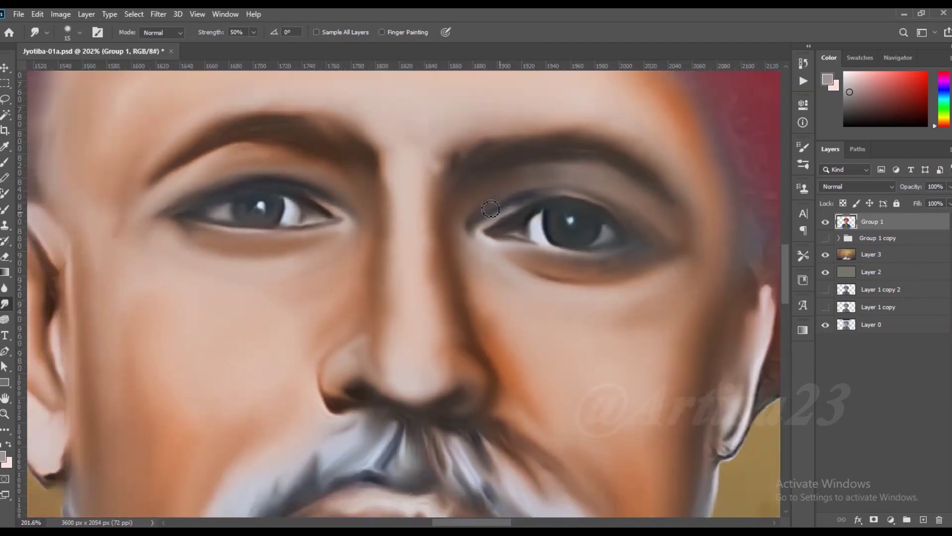
scroll(353, 196, "down", 3)
scroll(353, 196, "up", 3)
scroll(381, 216, "down", 2)
scroll(590, 236, "up", 2)
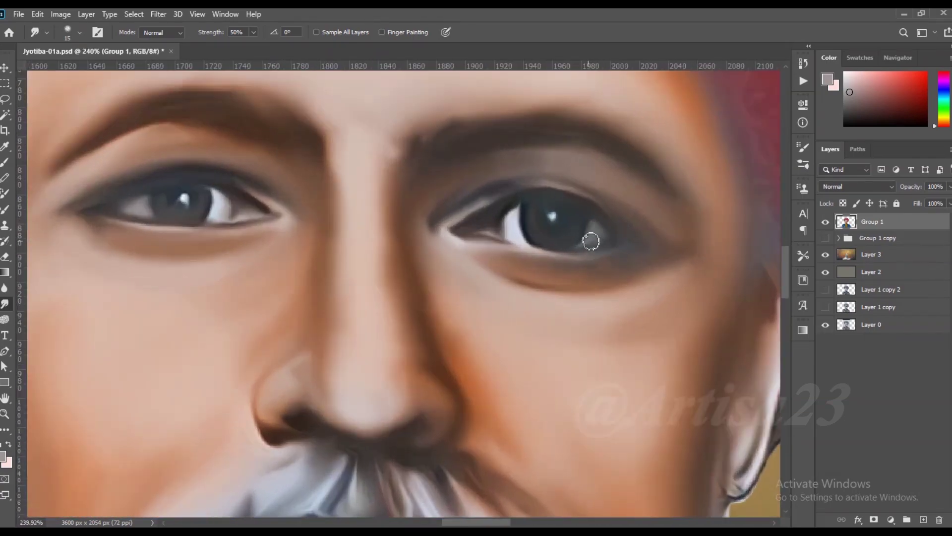
scroll(591, 236, "down", 3)
scroll(466, 295, "down", 1)
key("bracketright")
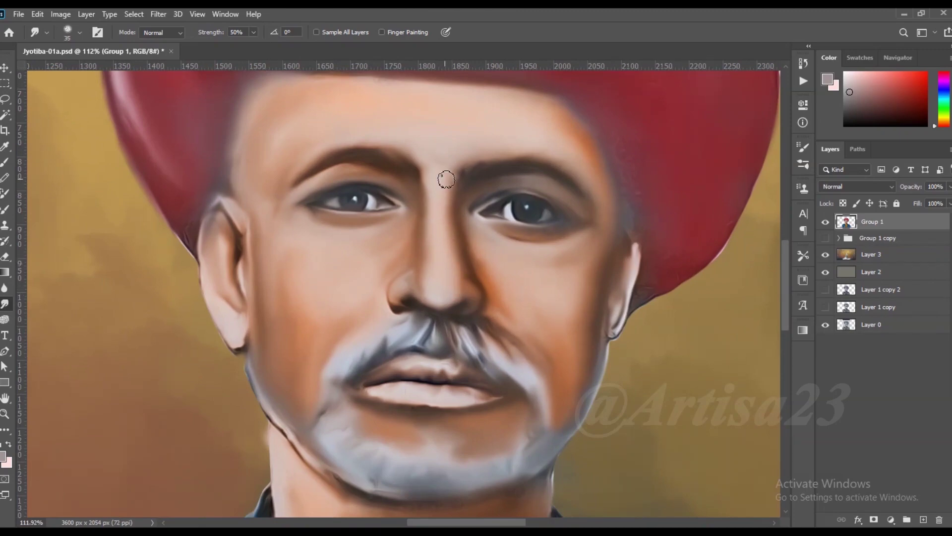
Size the Smudge brush down and smooth the lower lip toward its right corner
key("bracketleft")
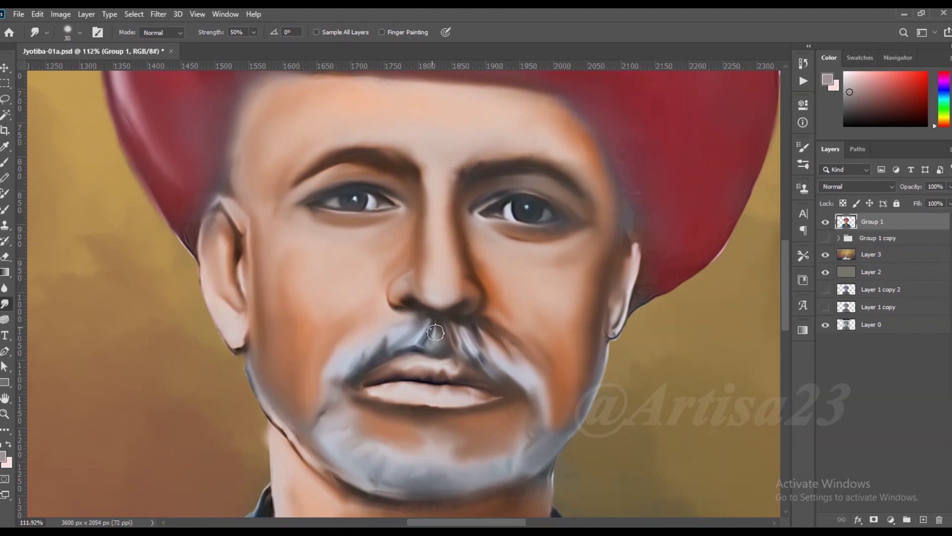
key("bracketright")
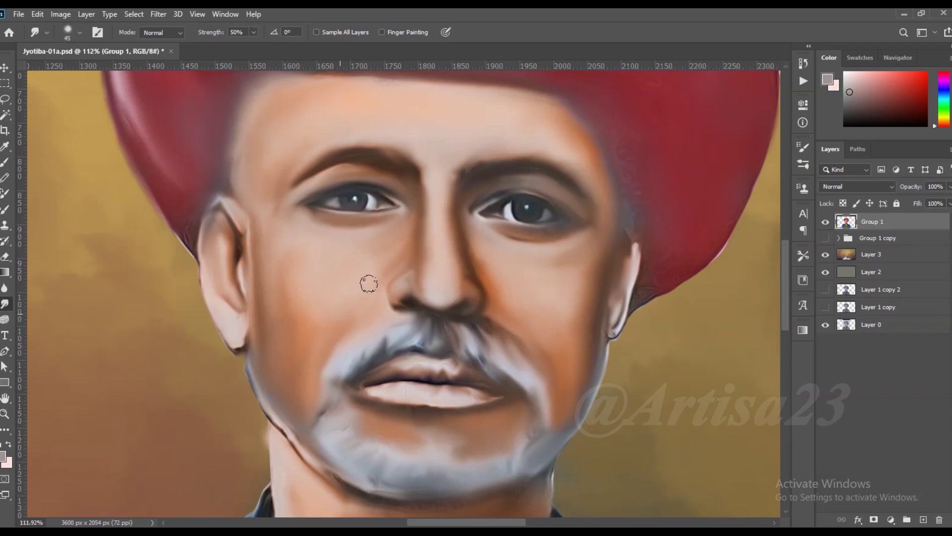
key("bracketleft")
key("bracketleft")
key("bracketright")
key("bracketright")
key("bracketright")
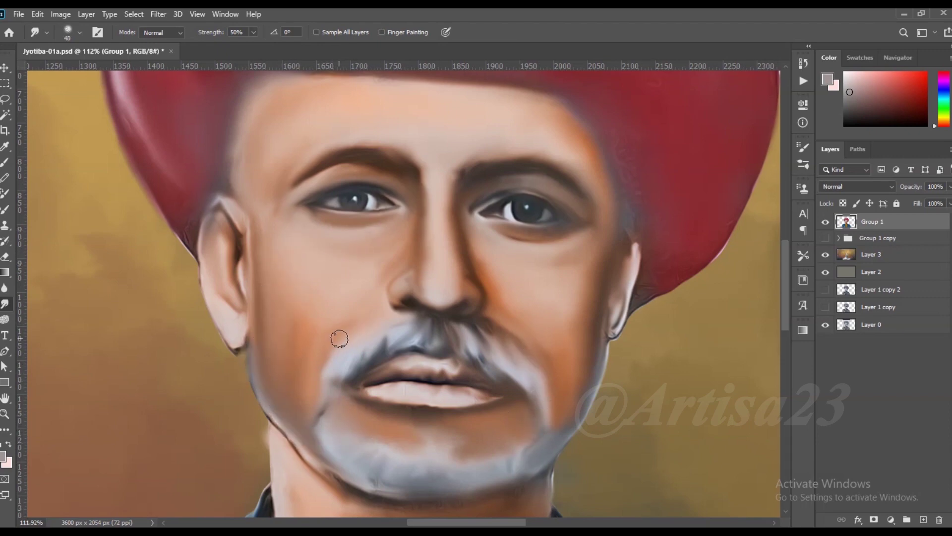
key("bracketright")
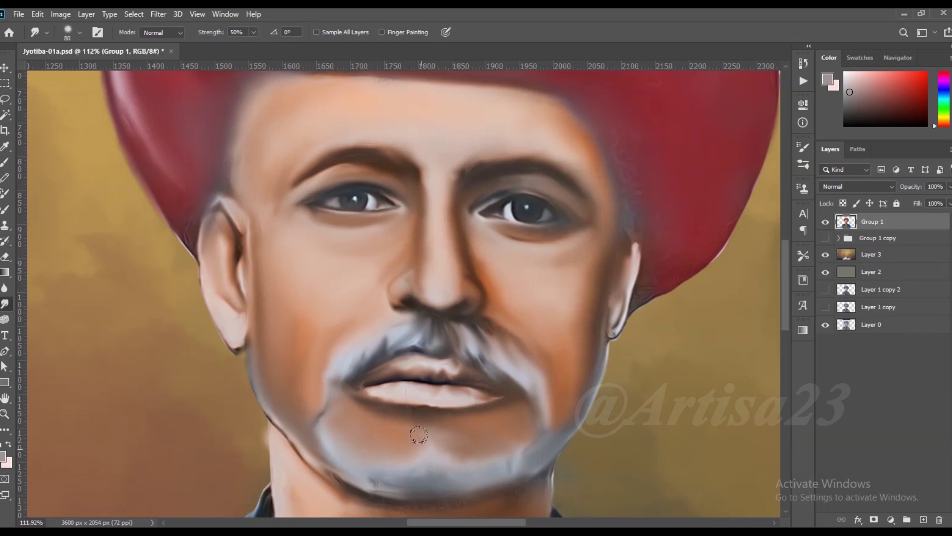
key("bracketleft")
key("bracketleft")
key("bracketleft")
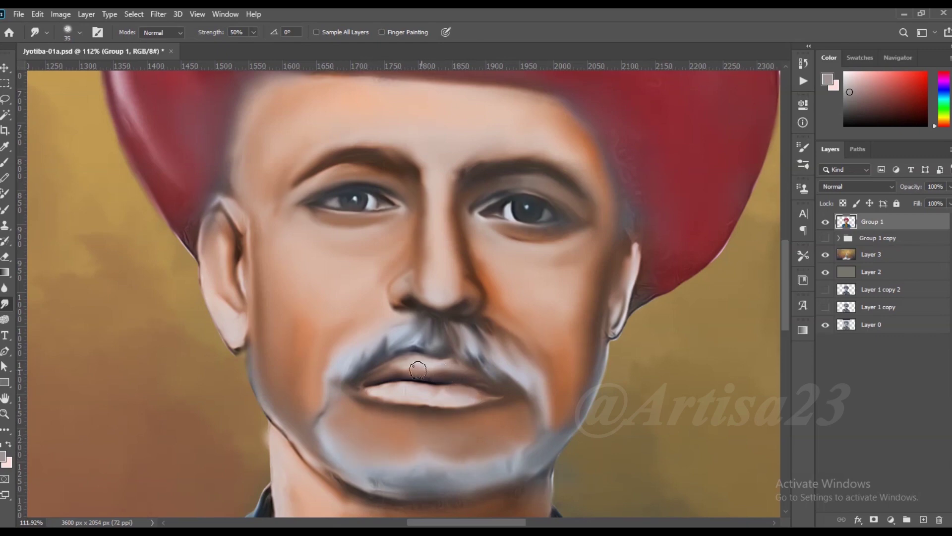
key("bracketleft")
left_click_drag(409, 393, 500, 394)
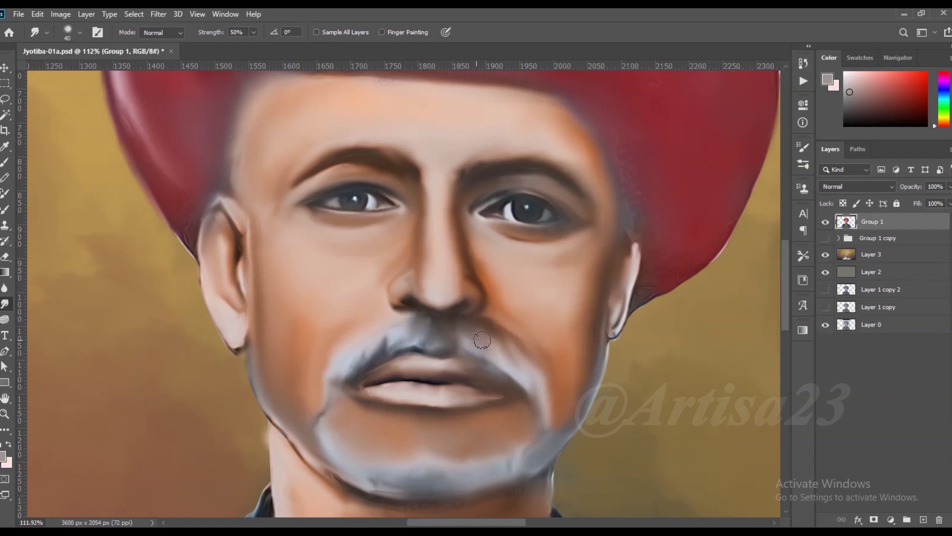
Smudge the grey chin beard smoothly along the jaw with a slightly larger brush
key("bracketright")
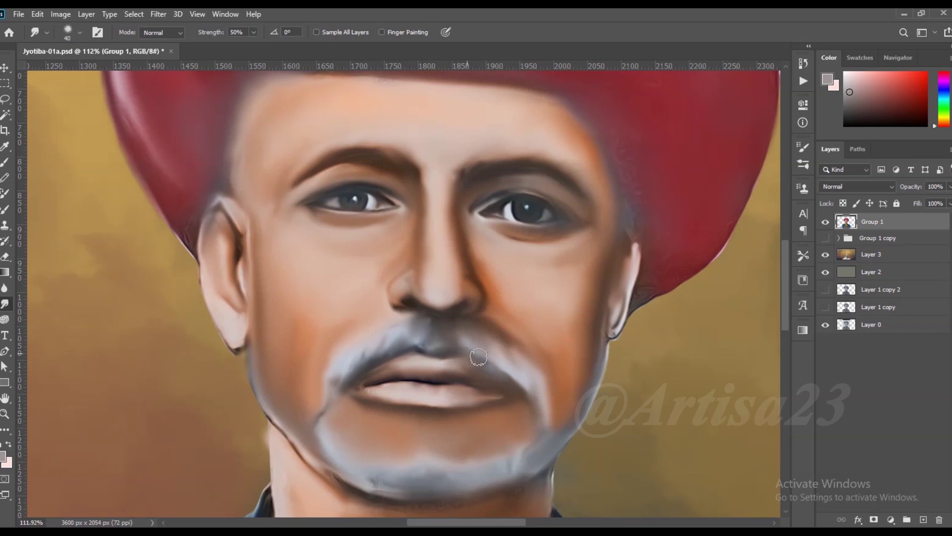
left_click_drag(522, 448, 391, 464)
key("bracketleft")
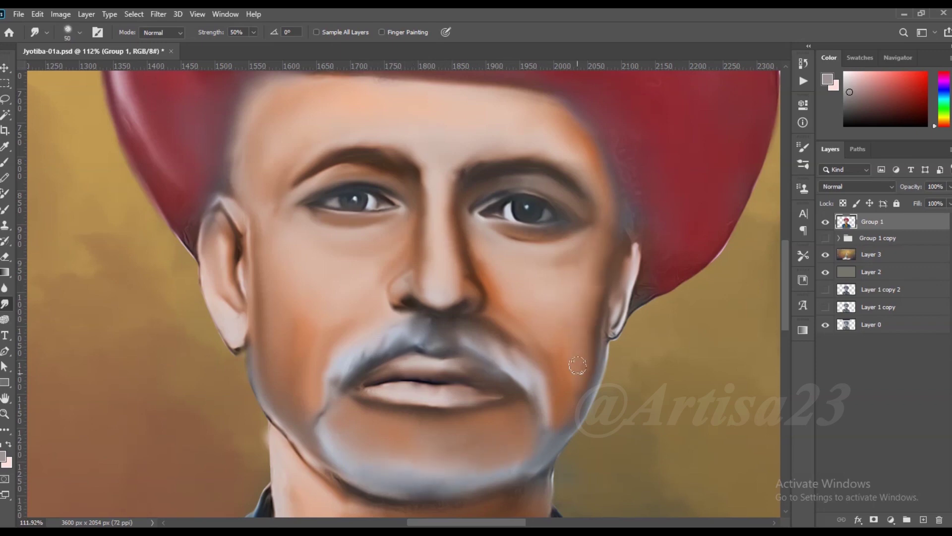
scroll(278, 279, "down", 3)
key("bracketright")
key("bracketright")
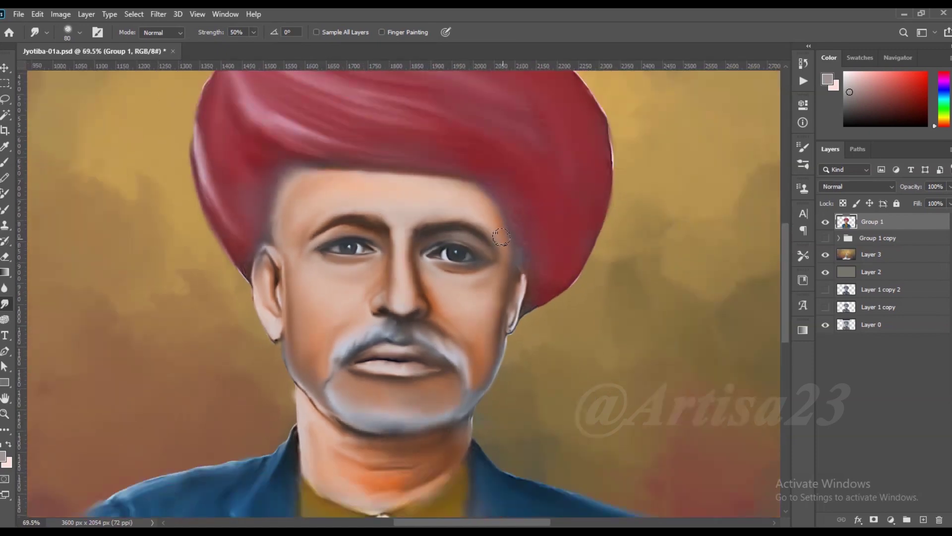
Soften the ear's left edge and blend the shading under the chin
scroll(285, 254, "up", 1)
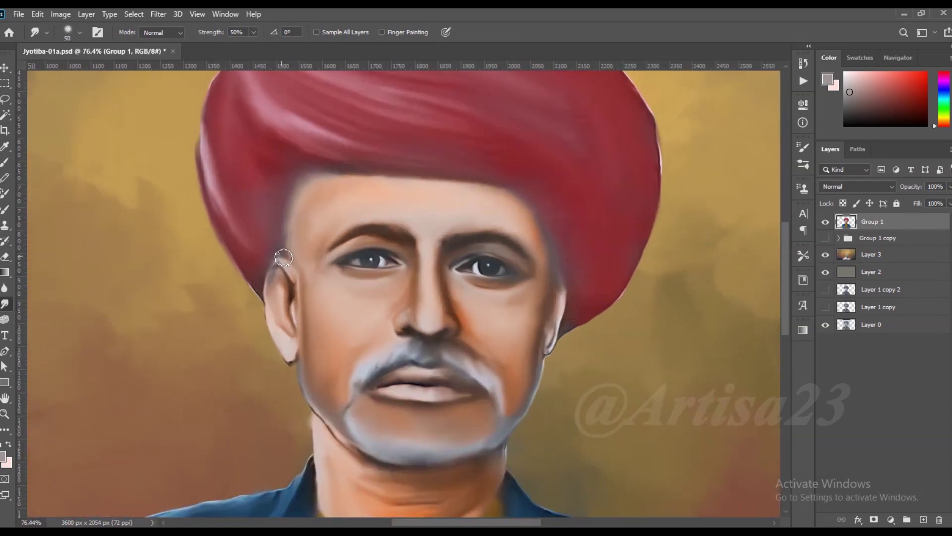
left_click_drag(279, 277, 267, 323)
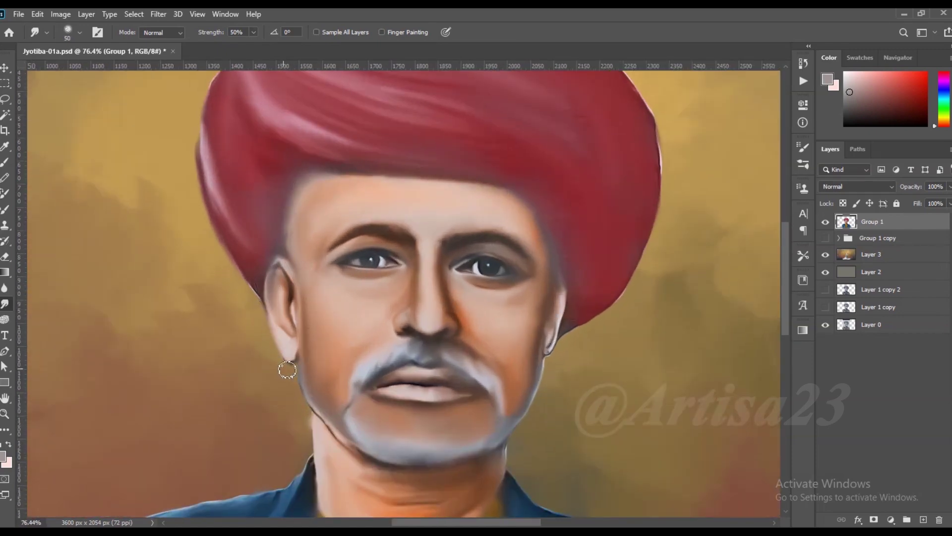
scroll(292, 332, "down", 2)
scroll(314, 340, "up", 1)
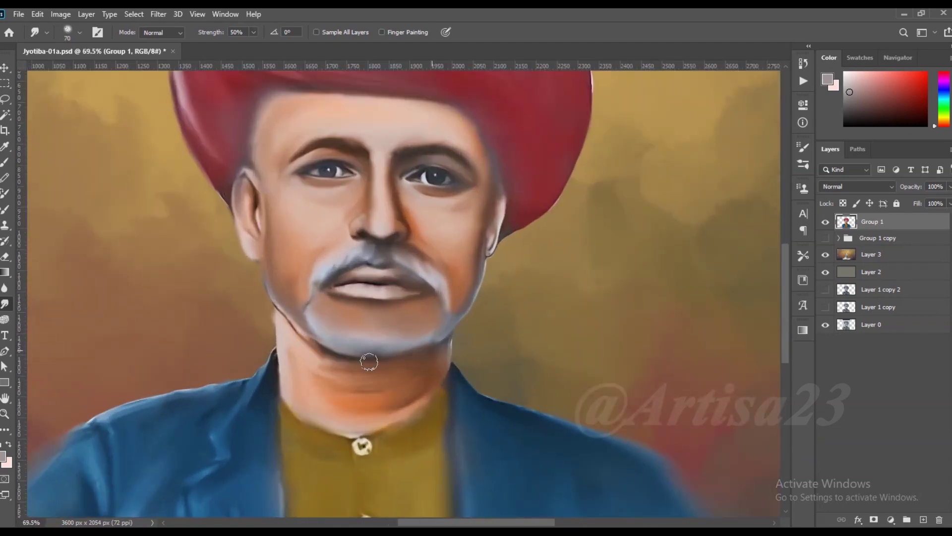
key("bracketright")
left_click_drag(336, 334, 367, 340)
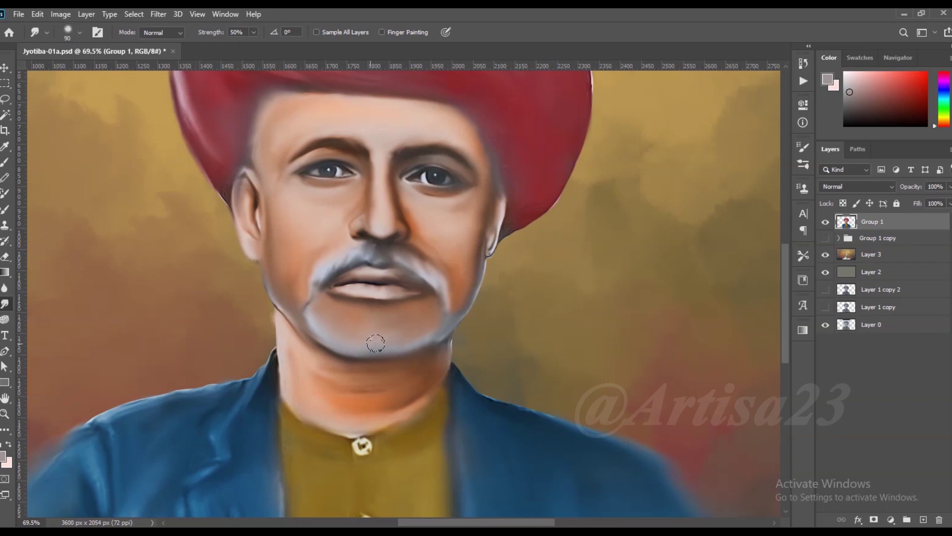
Smooth the blue jacket's left lapel with a much larger Smudge brush
scroll(424, 347, "down", 1)
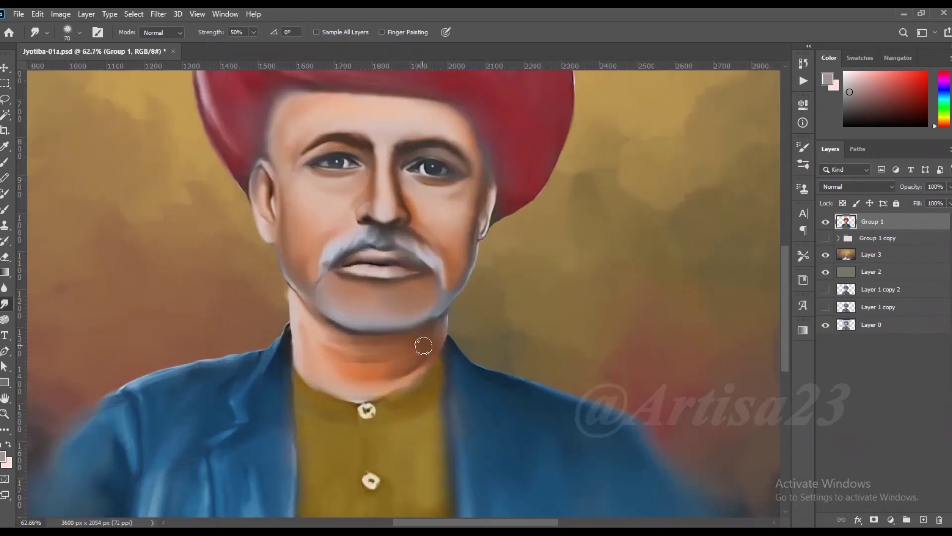
scroll(398, 324, "down", 3)
key("bracketright")
key("bracketright")
key("bracketright")
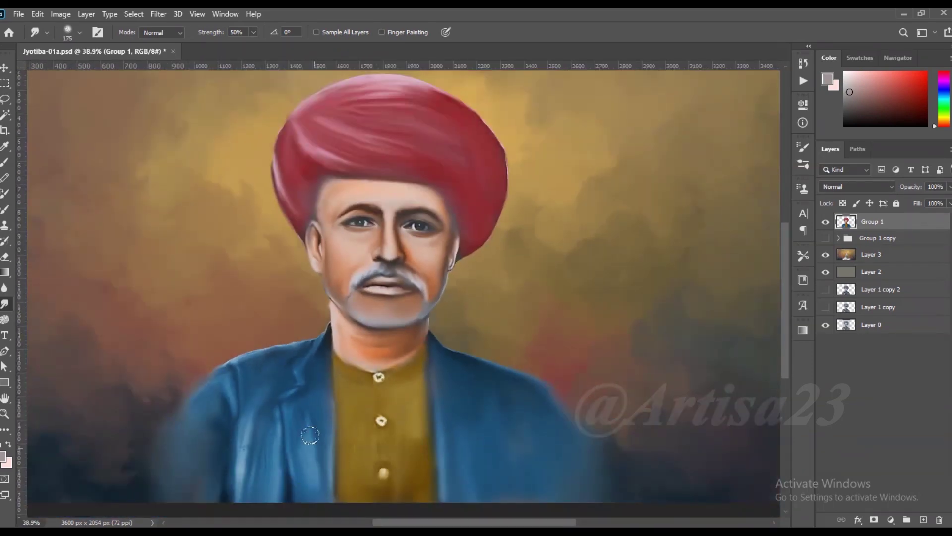
left_click_drag(263, 438, 221, 510)
key("bracketright")
key("bracketright")
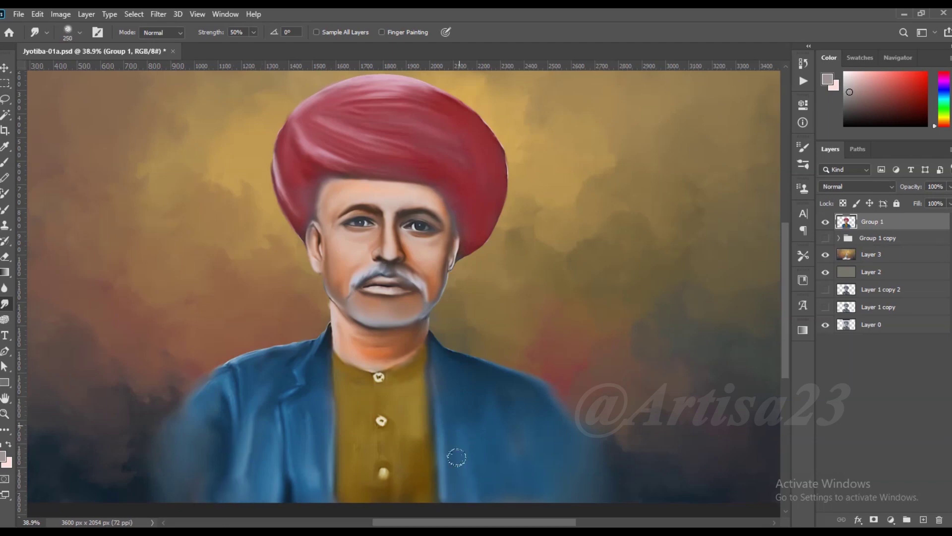
scroll(338, 400, "down", 1)
key("bracketright")
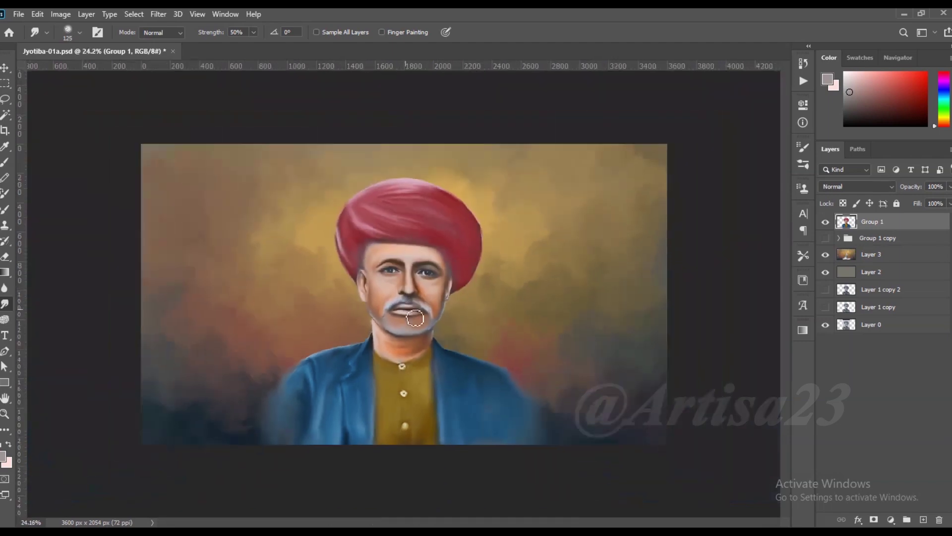
scroll(478, 249, "up", 2)
scroll(478, 249, "up", 2)
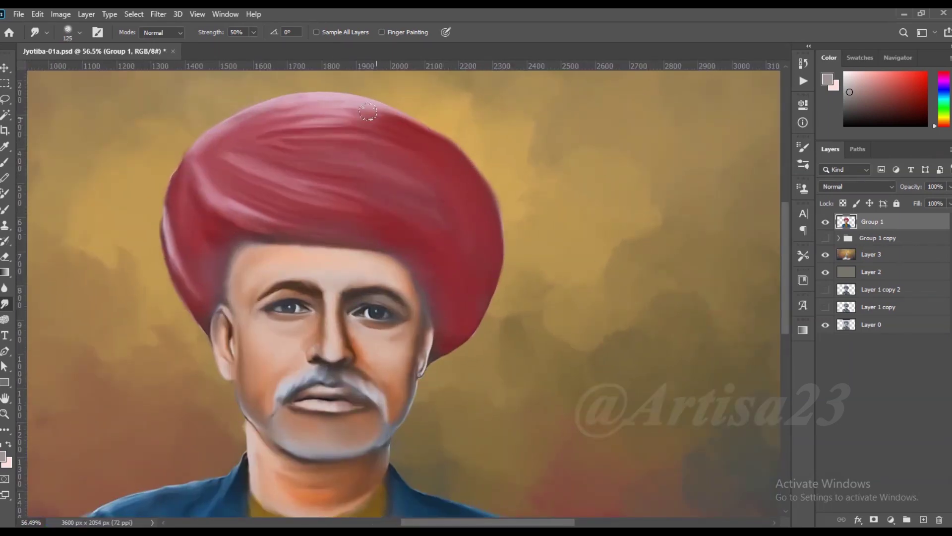
scroll(412, 124, "down", 3)
scroll(412, 124, "down", 1)
Add a new empty Layer 4 above Group 1 and switch to the Brush tool
key("ctrl+shift+alt+n")
scroll(330, 330, "up", 2)
key("b")
scroll(357, 372, "down", 1)
scroll(366, 437, "up", 2)
Set brush opacity to 56% and sample a dark brown from the shirt area
key("5")
key("6")
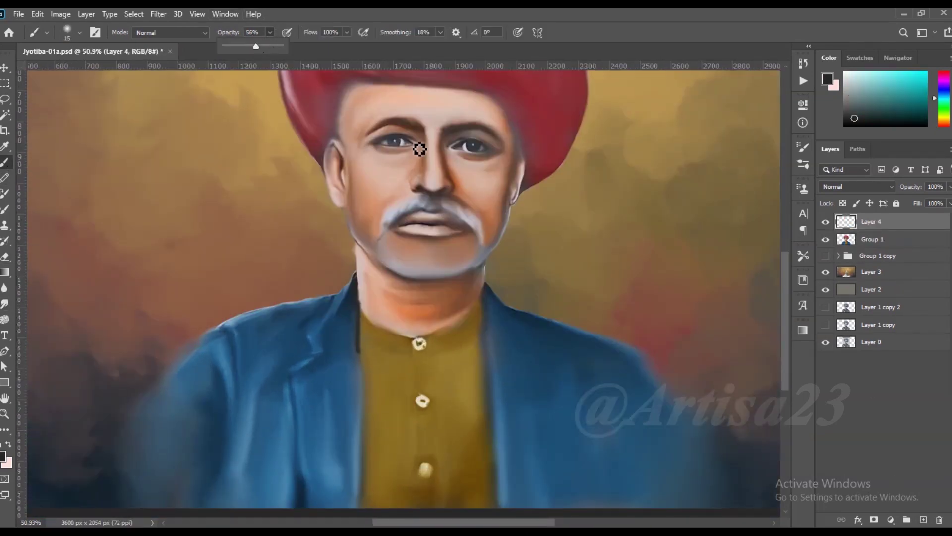
scroll(388, 377, "down", 2)
scroll(504, 251, "up", 1)
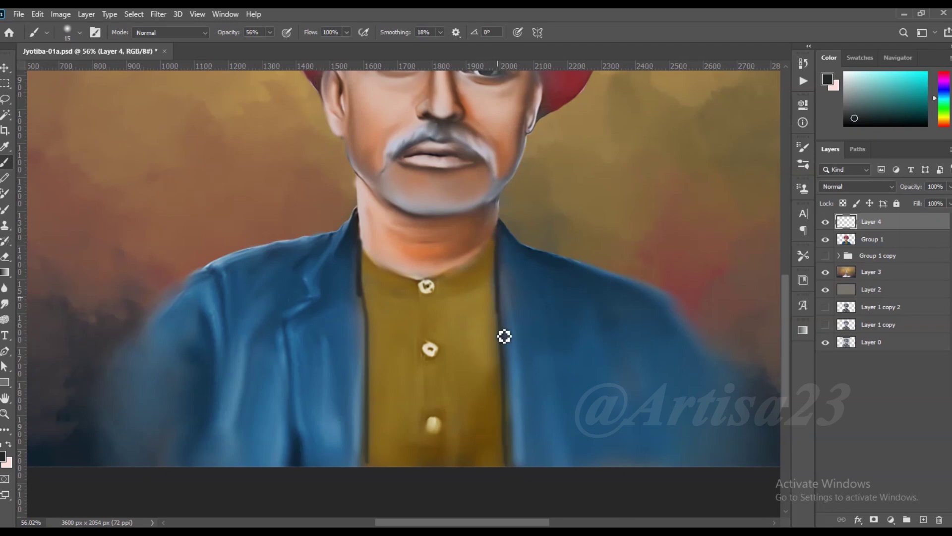
left_click(504, 335, "alt")
scroll(504, 336, "down", 2)
scroll(446, 347, "up", 2)
scroll(420, 369, "up", 1)
scroll(420, 369, "up", 1)
left_click(388, 357, "alt")
Paint thin dark brown collar lines and a vertical placket line down the shirt
mouse_move(347, 369)
left_mouse_down()
mouse_move(251, 337)
mouse_move(449, 342)
left_mouse_up()
key("bracketleft")
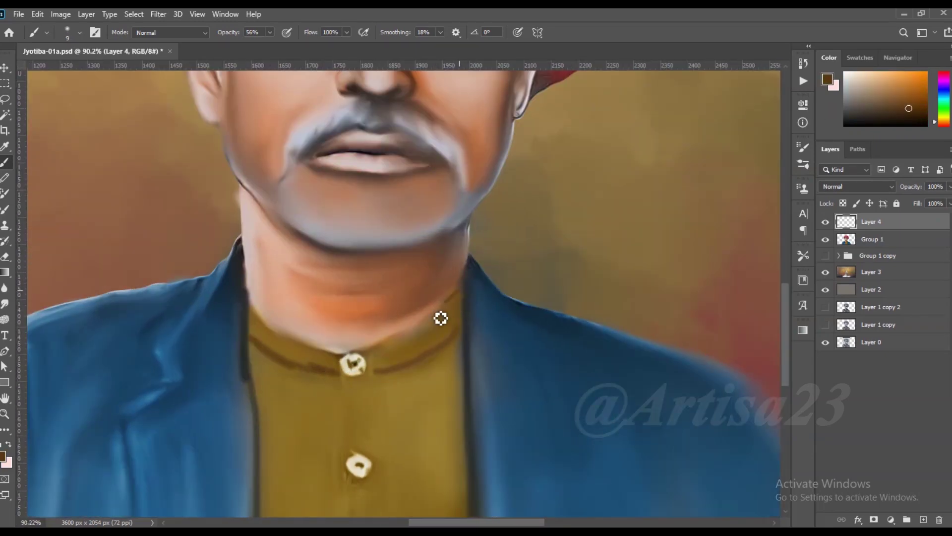
left_click_drag(382, 342, 461, 303)
scroll(462, 308, "down", 2)
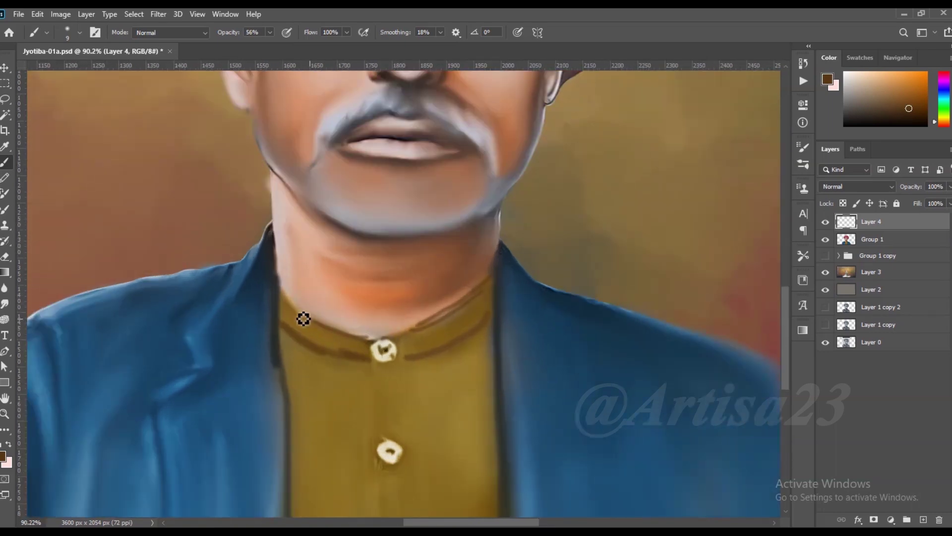
scroll(304, 319, "down", 1)
scroll(417, 396, "down", 1)
mouse_move(388, 347)
left_mouse_down()
mouse_move(392, 402)
mouse_move(411, 402)
left_mouse_up()
scroll(441, 319, "up", 2)
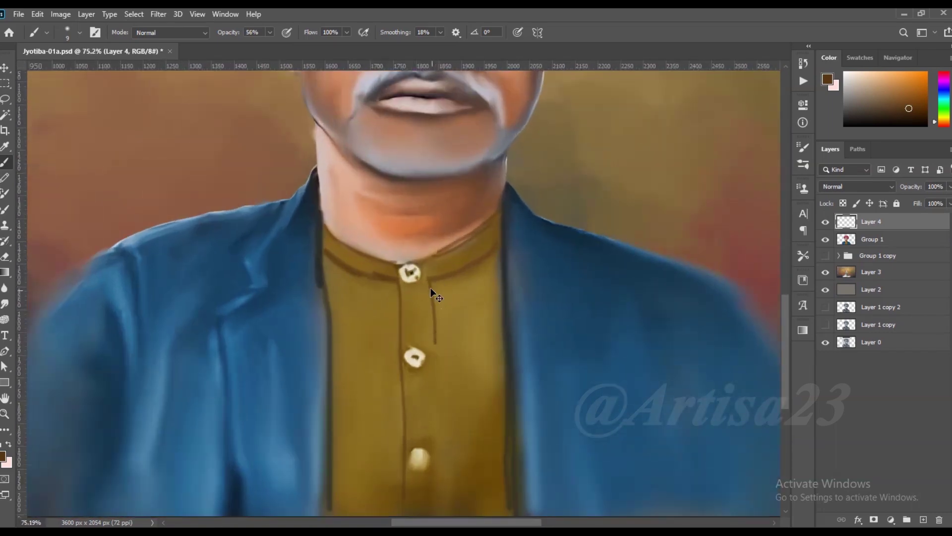
Switch to the Smudge tool to soften the new collar and placket lines
left_click(5, 304)
scroll(446, 298, "down", 1)
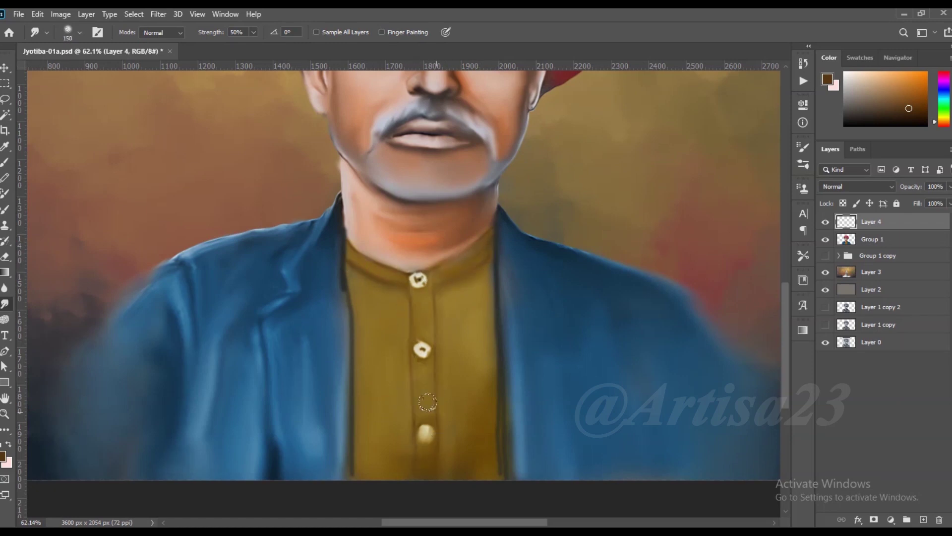
scroll(491, 437, "down", 3)
Paint pale pink scarf strokes on the jacket's right shoulder, with a turban-red stripe beside them
key("b")
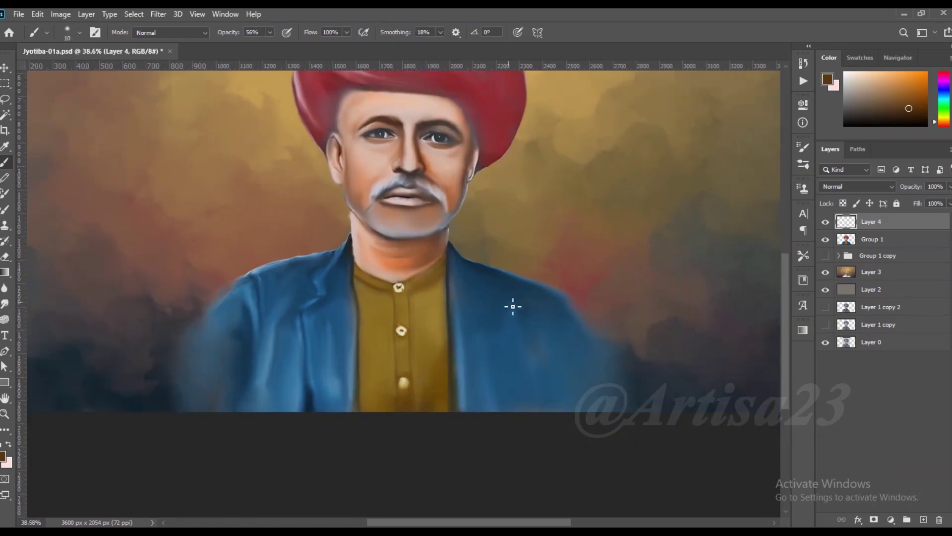
left_click(5, 455)
left_click(544, 314)
left_click(803, 277)
left_click_drag(468, 265, 498, 412)
mouse_move(496, 291)
left_mouse_down()
mouse_move(512, 397)
mouse_move(538, 335)
left_mouse_up()
left_click(489, 128, "alt")
left_click_drag(526, 298, 558, 409)
left_click(547, 347, "alt")
left_click_drag(545, 298, 570, 412)
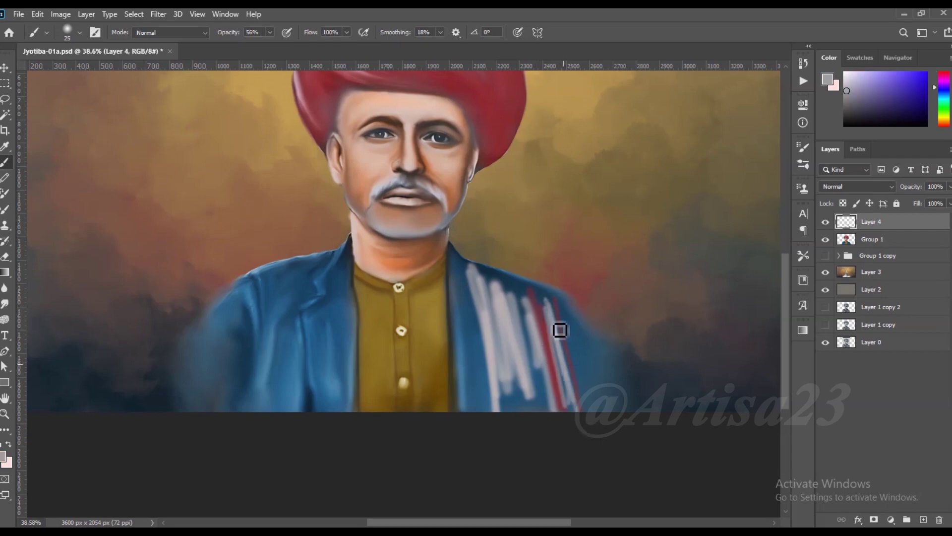
Build up light grey scarf strokes over the shoulder at full opacity, plus grey-blue shading
scroll(565, 367, "up", 2)
left_click_drag(542, 283, 518, 325)
left_click_drag(511, 260, 486, 323)
key("0")
mouse_move(473, 240)
left_mouse_down()
mouse_move(451, 293)
mouse_move(459, 248)
left_mouse_up()
left_click_drag(513, 277, 444, 243)
mouse_move(543, 268)
left_mouse_down()
mouse_move(501, 315)
mouse_move(526, 293)
left_mouse_up()
left_click(533, 390, "alt")
left_click_drag(533, 387, 489, 280)
scroll(516, 362, "down", 2)
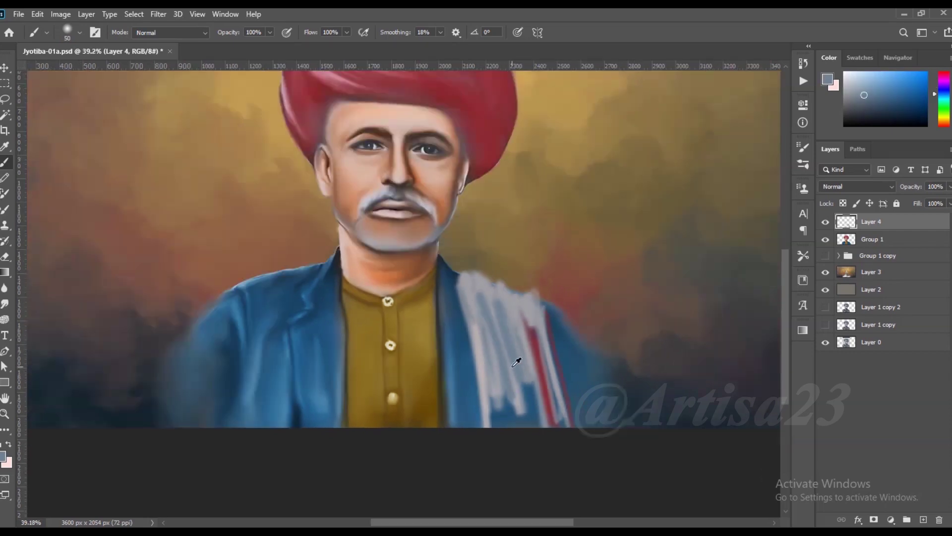
Smudge the pale, grey and red scarf strokes together into soft cloth folds
key("r")
mouse_move(541, 353)
left_mouse_down()
mouse_move(529, 407)
mouse_move(516, 287)
mouse_move(462, 268)
left_mouse_up()
mouse_move(546, 295)
left_mouse_down()
mouse_move(556, 342)
mouse_move(516, 414)
mouse_move(495, 397)
left_mouse_up()
key("bracketleft")
left_click_drag(550, 427, 546, 377)
left_click_drag(543, 329, 525, 303)
key("bracketleft")
left_click_drag(871, 221, 886, 240)
Merge the duplicated layer back into Layer 4 and soften the scarf's top edge
right_click(885, 239)
left_click(770, 372)
scroll(452, 268, "up", 2)
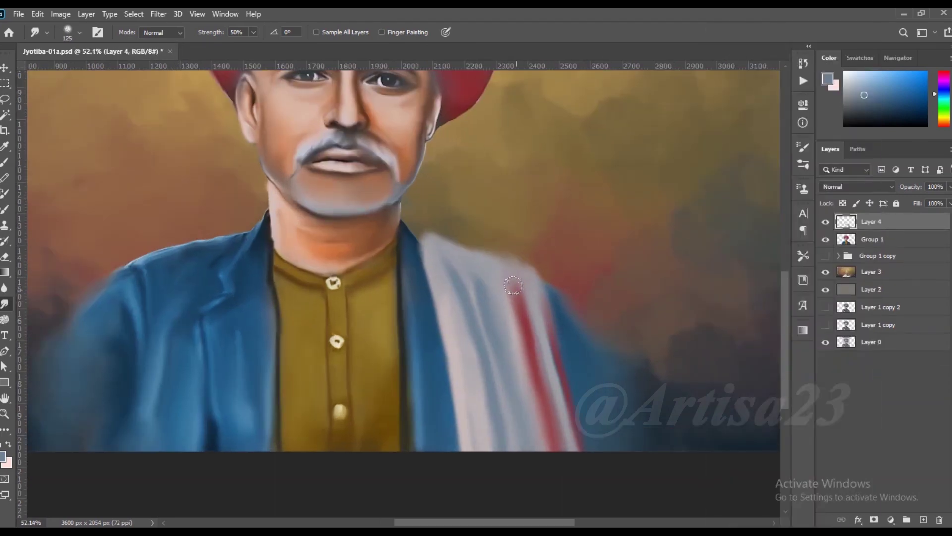
scroll(452, 267, "up", 1)
key("bracketleft")
key("bracketleft")
key("bracketleft")
left_click_drag(521, 250, 536, 252)
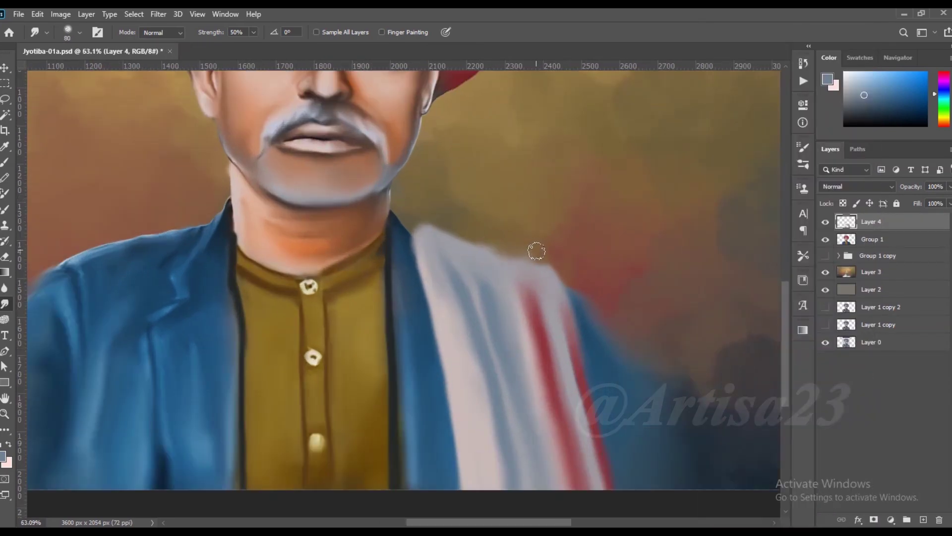
scroll(471, 280, "down", 1)
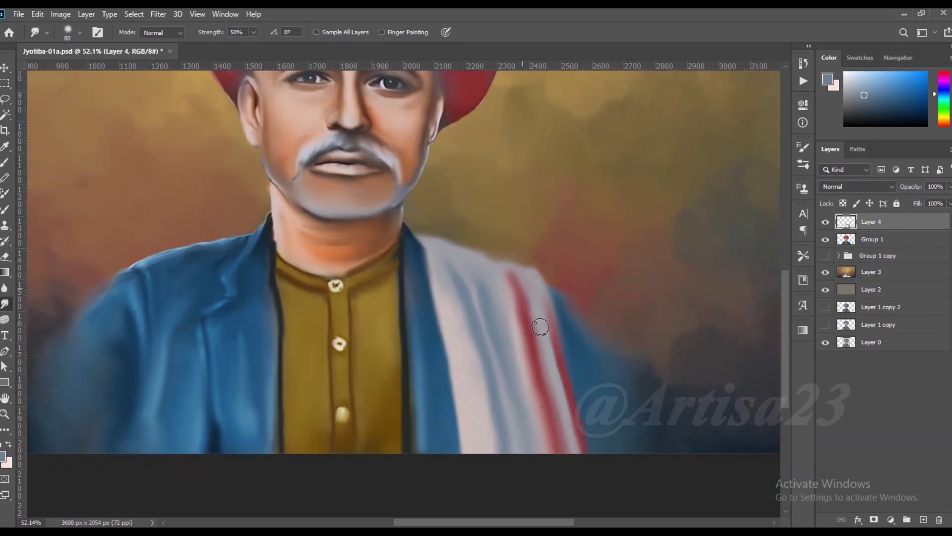
scroll(541, 326, "down", 2)
key("bracketright")
key("bracketright")
key("bracketright")
key("bracketleft")
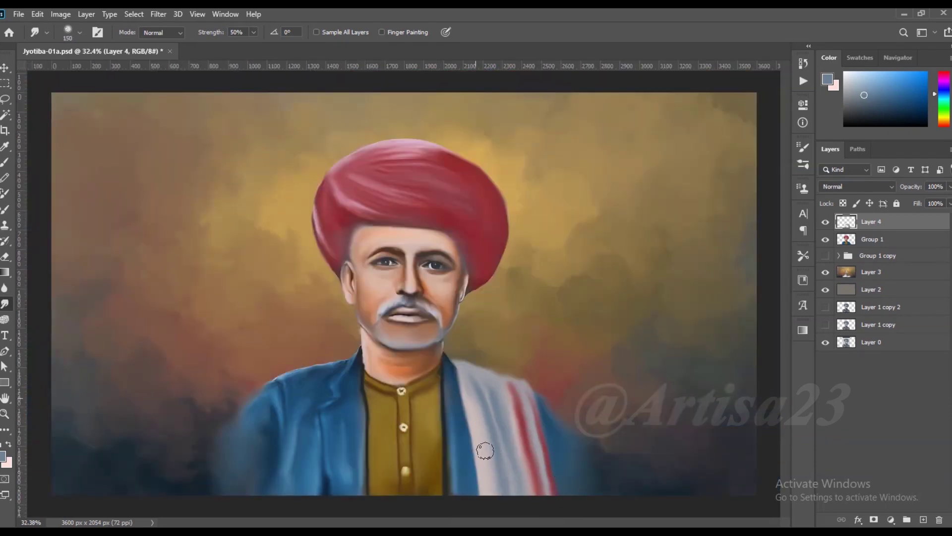
Paint a dark blue line along the jacket lapel and smudge it soft
key("b")
scroll(446, 340, "up", 1)
left_click(452, 364, "alt")
left_click_drag(453, 362, 484, 511)
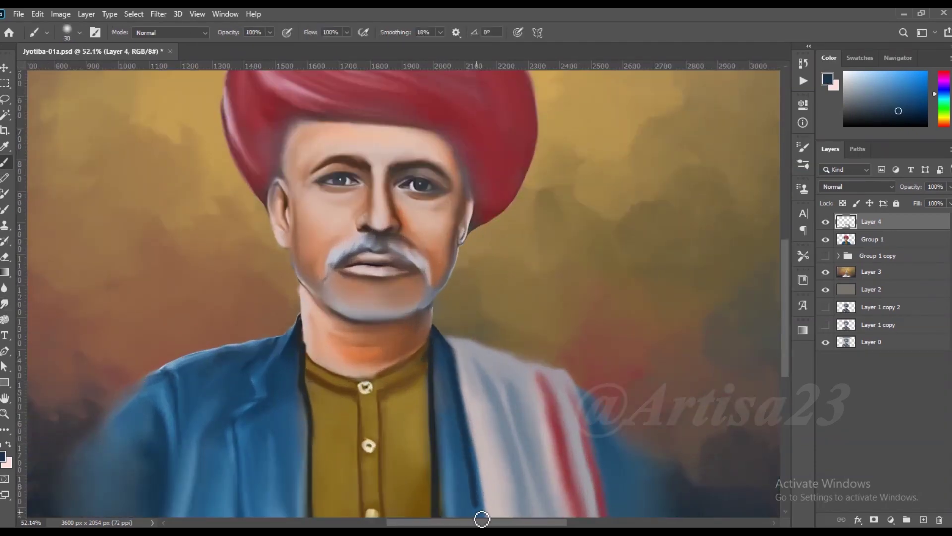
key("r")
scroll(490, 496, "up", 2)
left_click_drag(469, 437, 441, 312)
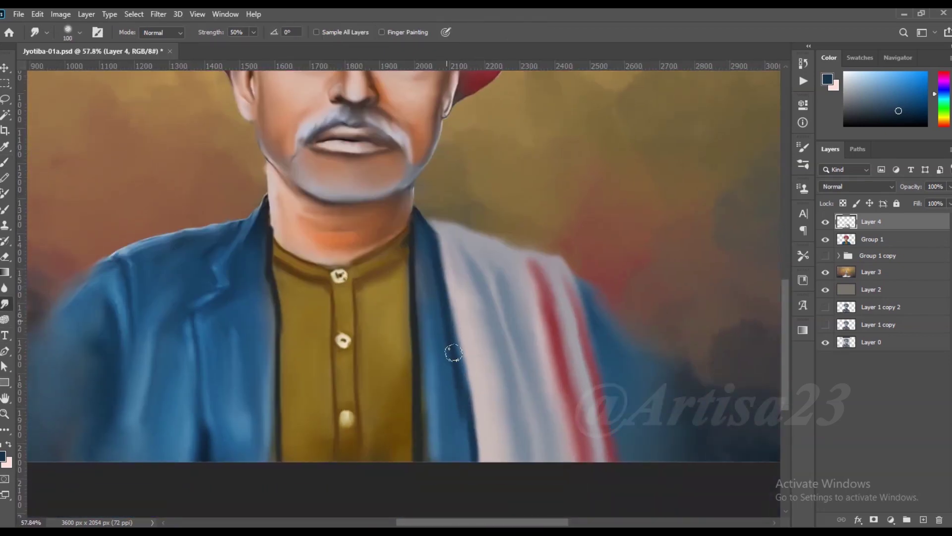
Paint a dark edge along the scarf's right side and blend it in
key("b")
left_click_drag(577, 283, 615, 436)
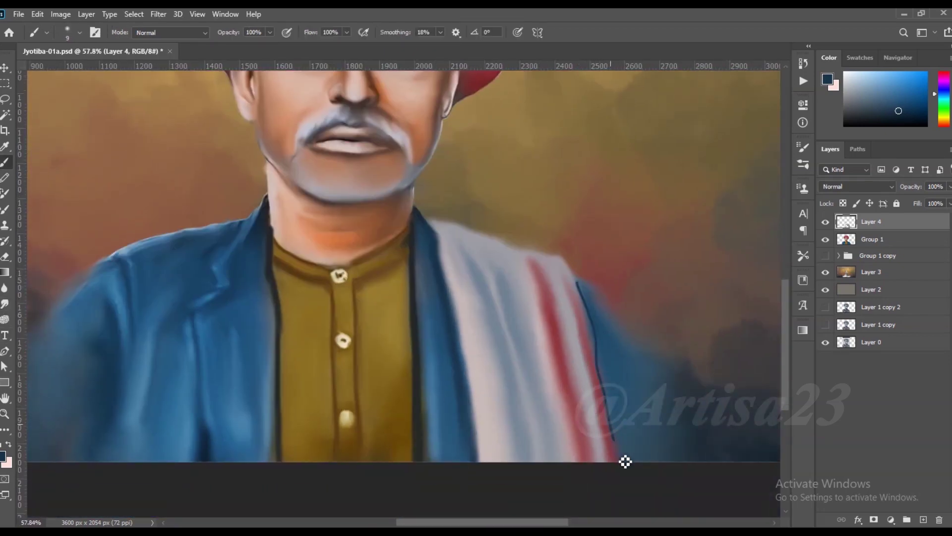
scroll(518, 322, "down", 2)
left_click(5, 306)
left_click_drag(563, 295, 583, 371)
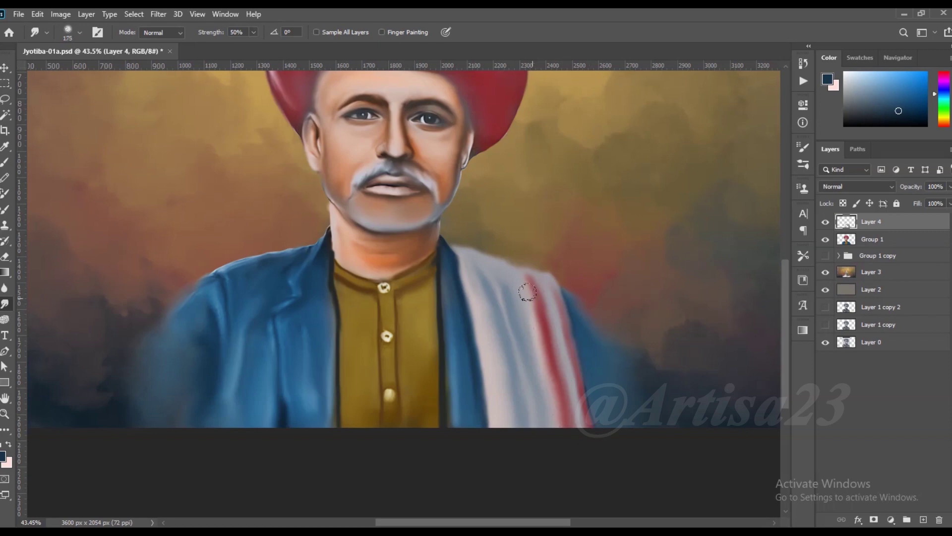
Add pale pink highlight strokes to the scarf and blend the white and red stripes
left_click(5, 161)
scroll(455, 253, "up", 2)
left_click(455, 253, "alt")
left_click_drag(481, 255, 520, 295)
left_click(5, 303)
left_click_drag(466, 246, 476, 301)
left_click_drag(446, 224, 478, 278)
mouse_move(504, 238)
left_mouse_down()
mouse_move(521, 323)
mouse_move(548, 328)
left_mouse_up()
Smooth the scarf stripes and folds downward with a resized smudge brush
key("bracketright")
key("bracketright")
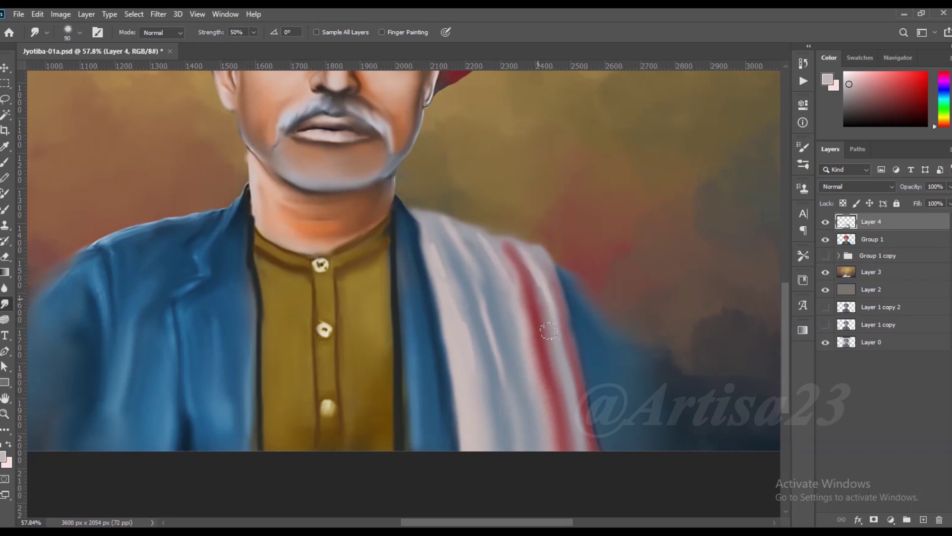
left_click_drag(526, 293, 545, 402)
left_click_drag(470, 277, 491, 347)
key("bracketleft")
key("bracketleft")
key("bracketleft")
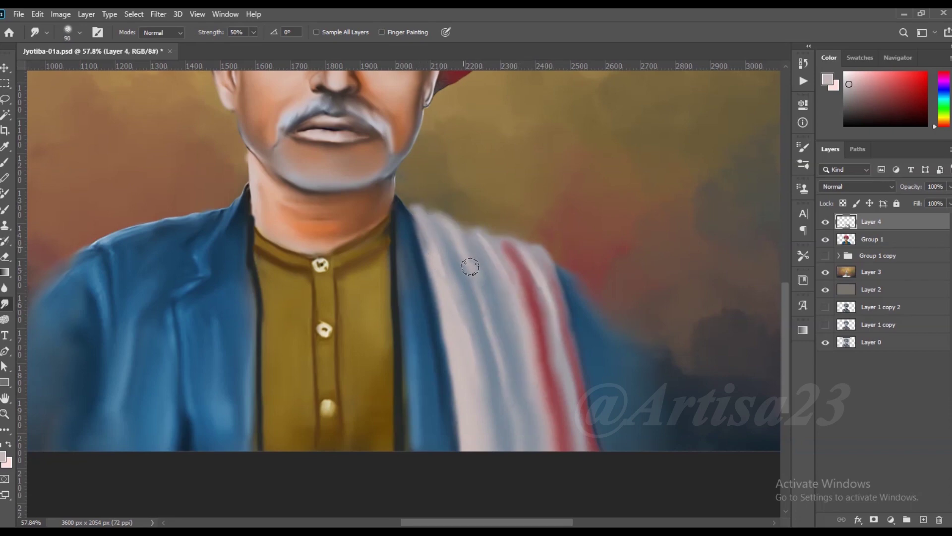
left_click_drag(526, 265, 545, 320)
left_click_drag(454, 263, 491, 367)
key("bracketright")
key("bracketright")
key("bracketright")
left_click_drag(531, 308, 566, 404)
scroll(554, 415, "down", 1)
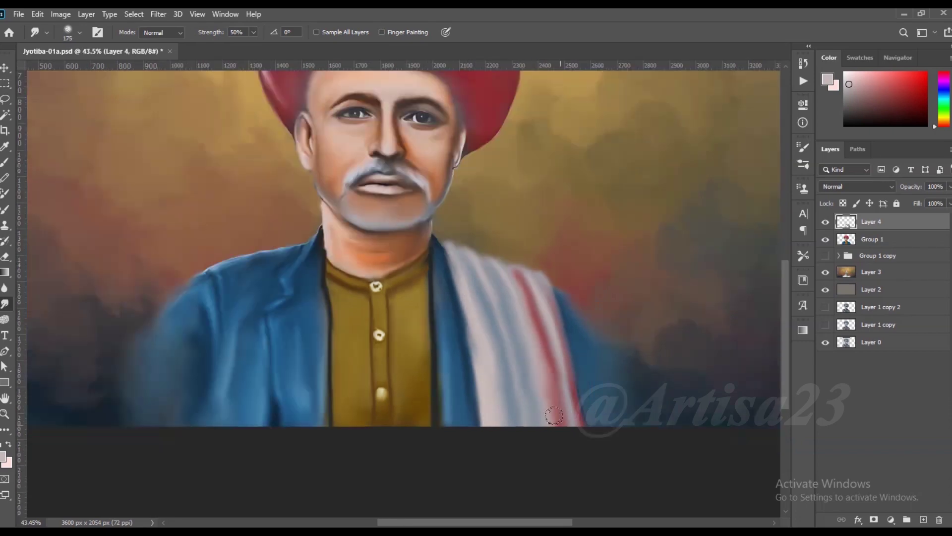
scroll(482, 364, "down", 1)
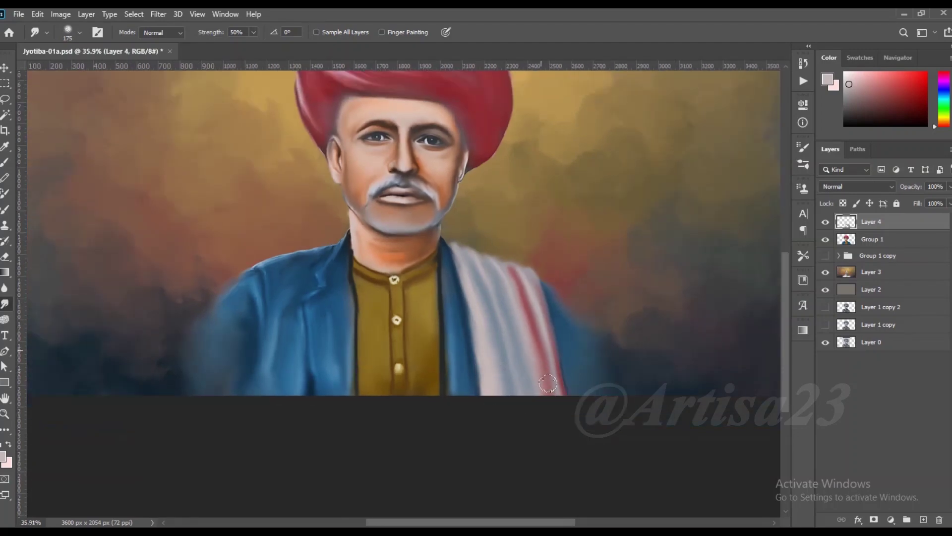
Paint white highlight strokes across the upper and lower scarf
key("b")
scroll(548, 383, "up", 1)
left_click(826, 79)
left_click(786, 276)
mouse_move(475, 262)
left_mouse_down()
mouse_move(484, 293)
mouse_move(508, 275)
left_mouse_up()
left_click_drag(548, 267, 561, 294)
left_click_drag(552, 333, 565, 376)
left_click_drag(499, 351, 506, 378)
Blend the white highlights into the fabric and feather the scarf's upper edge into the background
key("r")
scroll(472, 311, "up", 1)
left_click_drag(472, 311, 506, 417)
left_click_drag(487, 344, 511, 441)
left_click_drag(473, 219, 516, 297)
left_click_drag(515, 239, 587, 436)
left_click_drag(561, 273, 578, 377)
left_click_drag(573, 290, 602, 427)
key("bracketleft")
left_click_drag(502, 240, 520, 218)
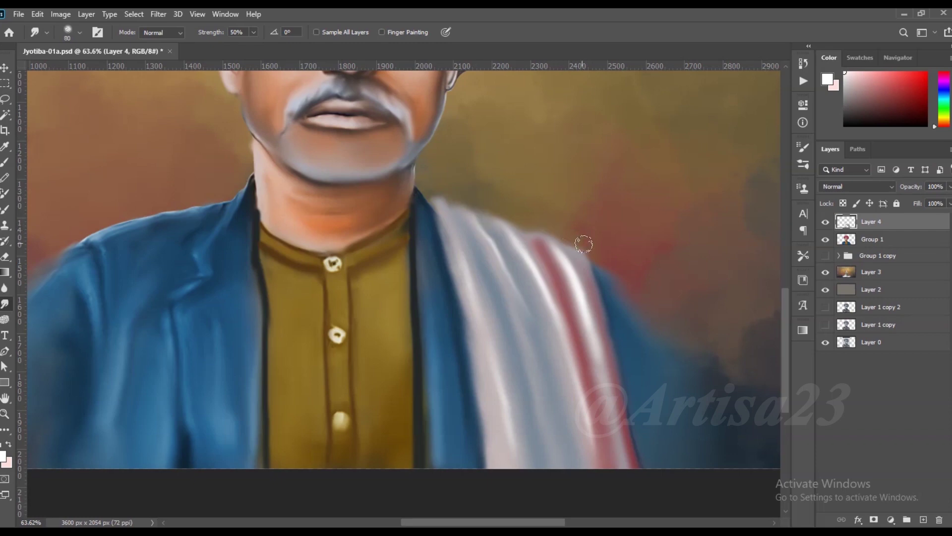
scroll(551, 286, "down", 5)
Save the painting with Ctrl+S
key("ctrl+s")
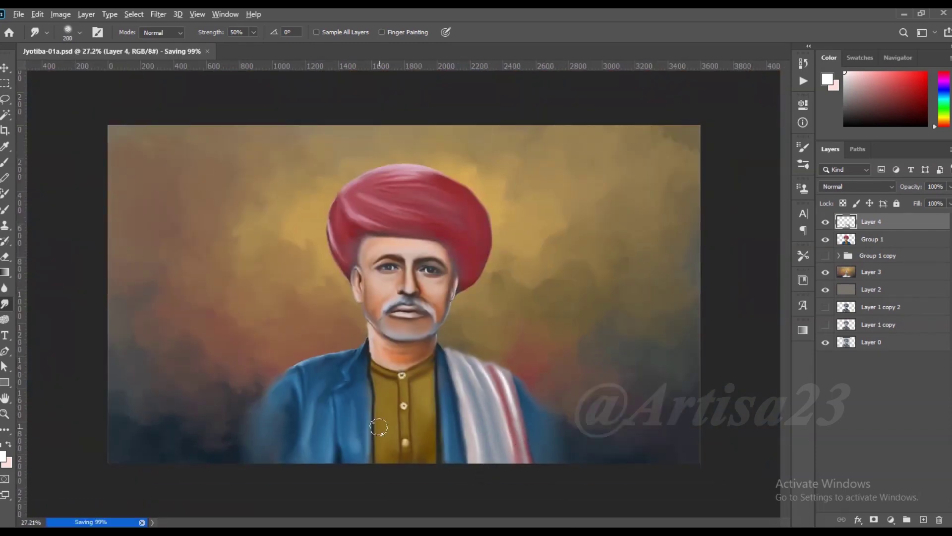
key("b")
scroll(343, 445, "up", 2)
scroll(343, 444, "up", 2)
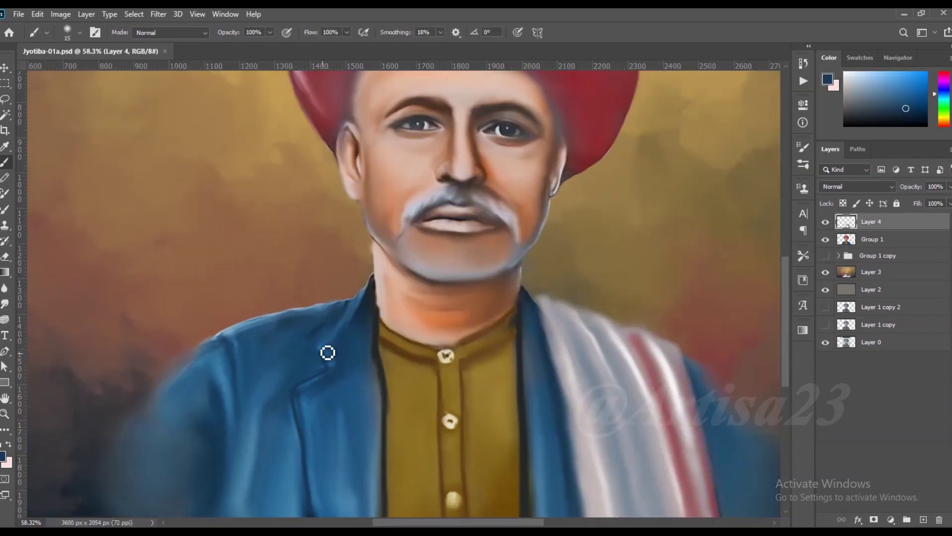
Paint a dark navy line along the jacket lapel and soften the dark edge beside the shirt
left_click(341, 329, "alt")
left_click_drag(347, 305, 295, 461)
key("r")
scroll(347, 407, "down", 3)
scroll(357, 446, "up", 2)
key("bracketright")
left_click_drag(475, 397, 475, 449)
scroll(446, 367, "up", 3)
Outline the lower shirt button and touch up the top button in brown sampled from the shirt
key("b")
scroll(437, 382, "up", 3)
left_click(437, 386, "alt")
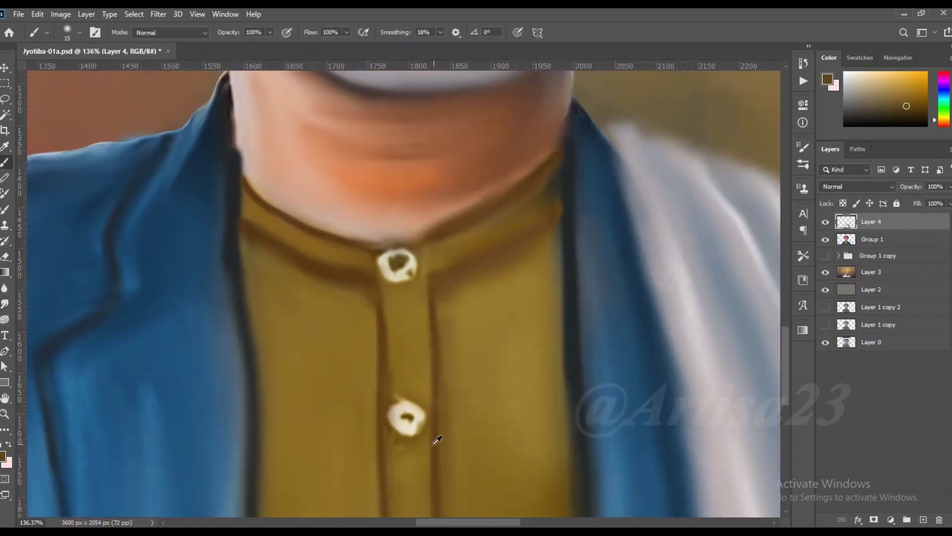
scroll(436, 386, "up", 1)
key("bracketleft")
mouse_move(412, 407)
left_mouse_down()
mouse_move(391, 393)
mouse_move(396, 440)
mouse_move(377, 427)
left_mouse_up()
left_click_drag(415, 238, 417, 244)
scroll(416, 244, "down", 2)
scroll(393, 193, "up", 1)
mouse_move(396, 407)
left_mouse_down()
mouse_move(421, 404)
mouse_move(402, 437)
left_mouse_up()
key("bracketleft")
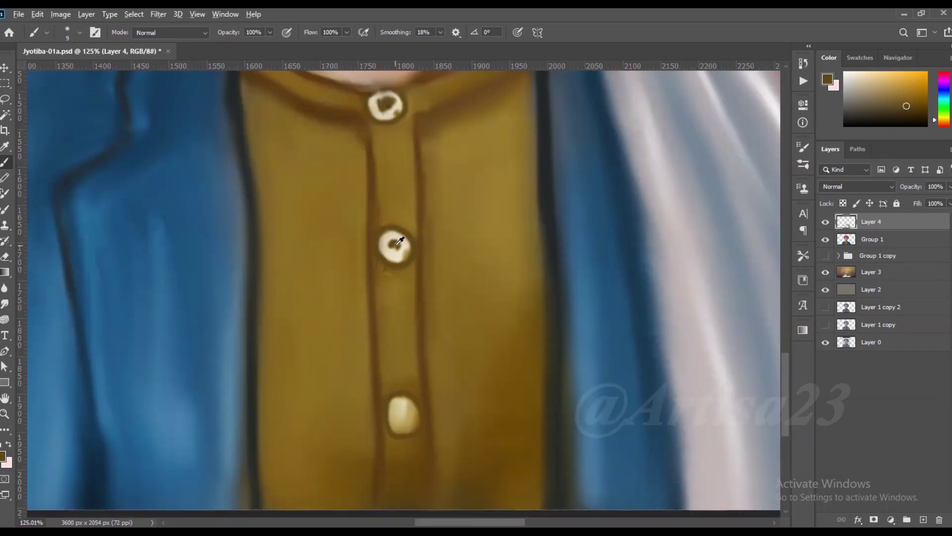
scroll(405, 252, "up", 1)
scroll(347, 347, "down", 5)
scroll(298, 397, "down", 1)
scroll(277, 418, "up", 1)
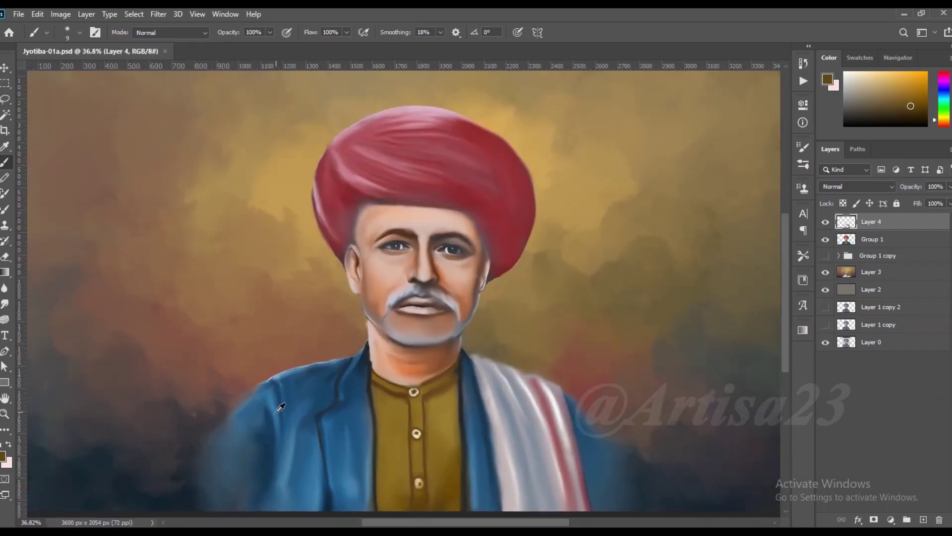
Smudge the blue specks right of the shawl and darken the jacket's lower-left edge into the background
left_click(277, 418, "alt")
scroll(278, 418, "down", 1)
key("bracketright")
key("bracketright")
key("bracketright")
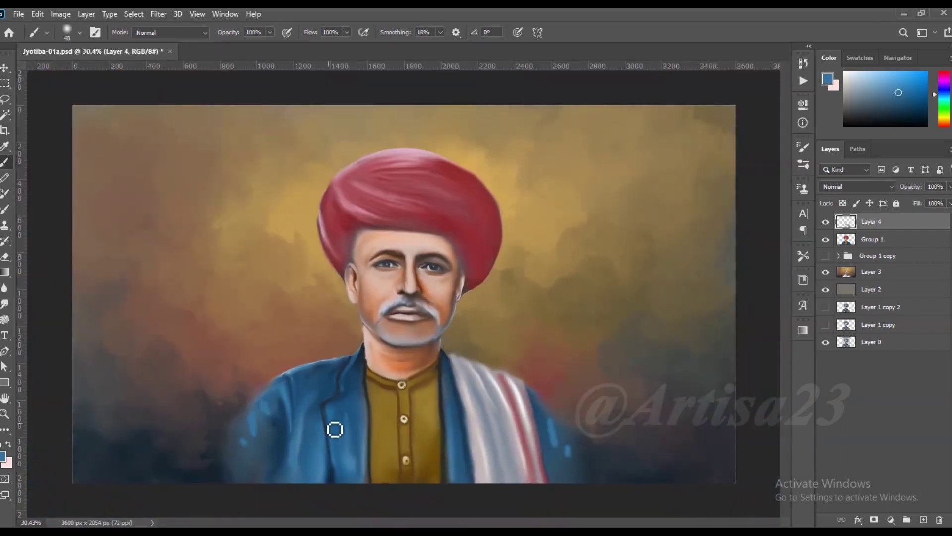
left_click(5, 303)
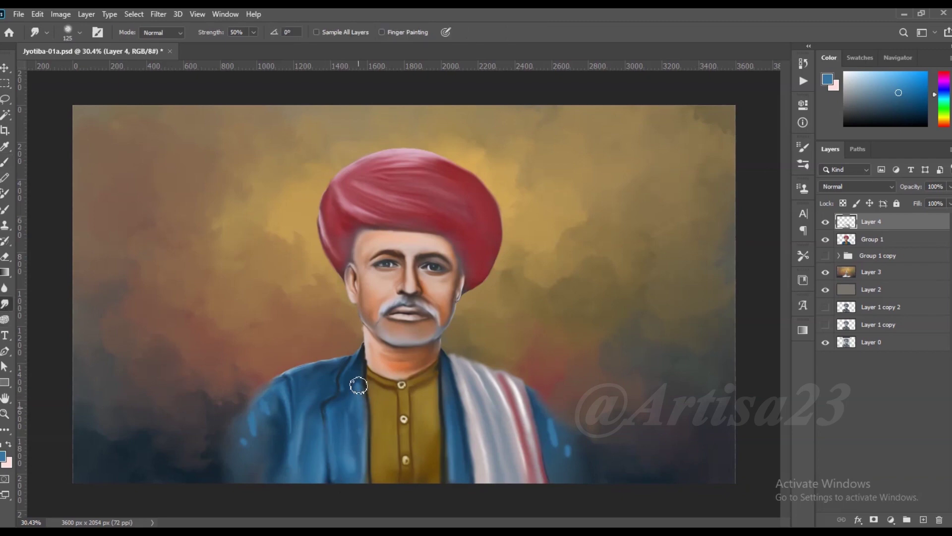
left_click(293, 455, "alt")
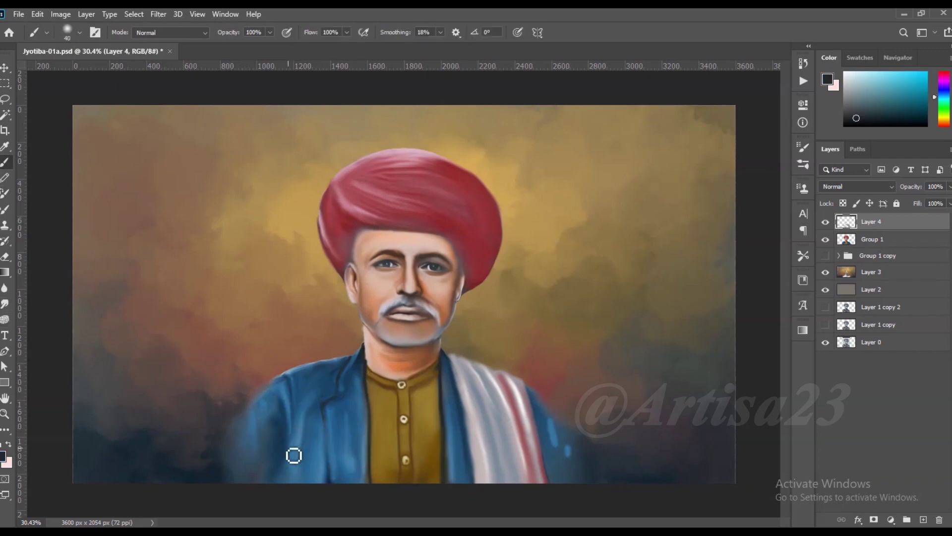
left_click_drag(565, 449, 544, 410)
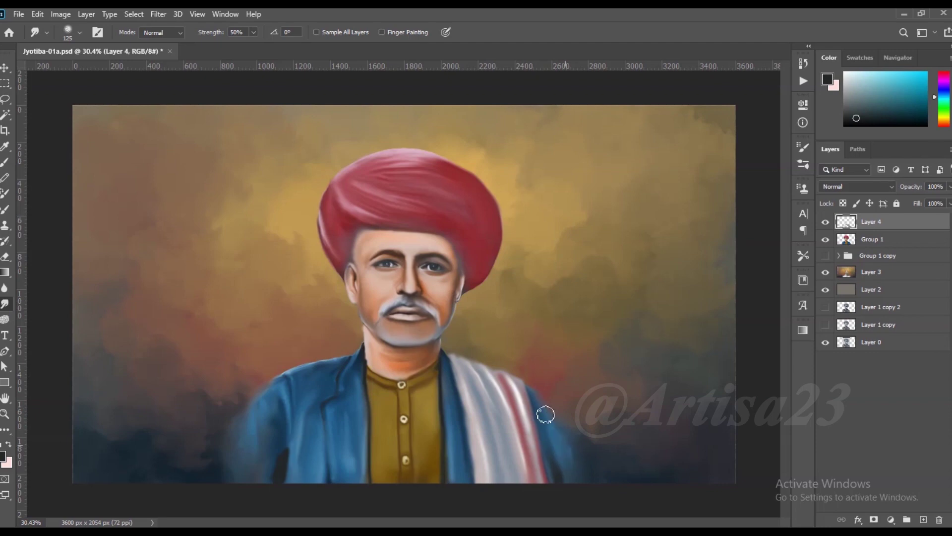
left_click_drag(280, 462, 264, 500)
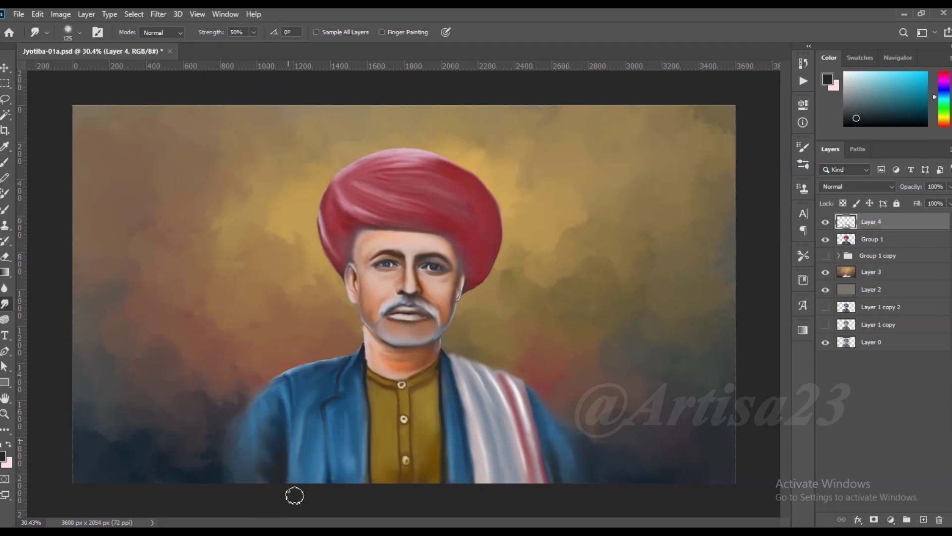
key("alt+bracketleft")
key("bracketright")
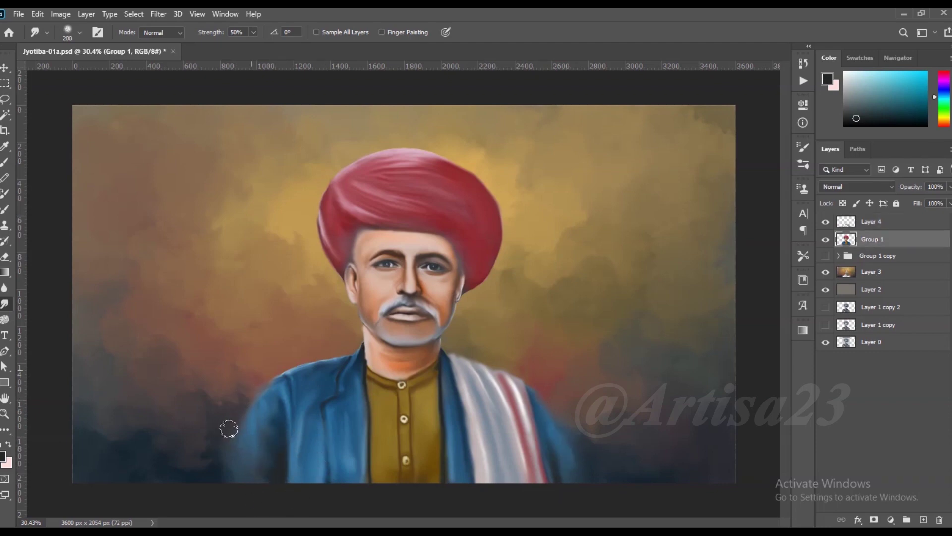
Smudge the jawline to soften its edge
scroll(261, 382, "down", 3)
scroll(333, 329, "up", 4)
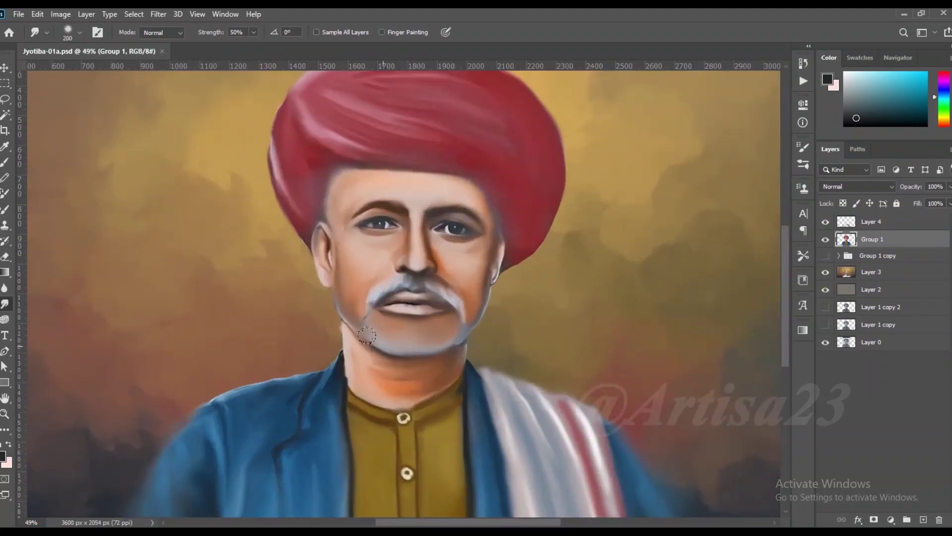
scroll(333, 329, "up", 2)
key("bracketleft")
key("bracketleft")
key("bracketleft")
key("bracketleft")
key("bracketleft")
key("bracketleft")
left_click_drag(333, 329, 339, 320)
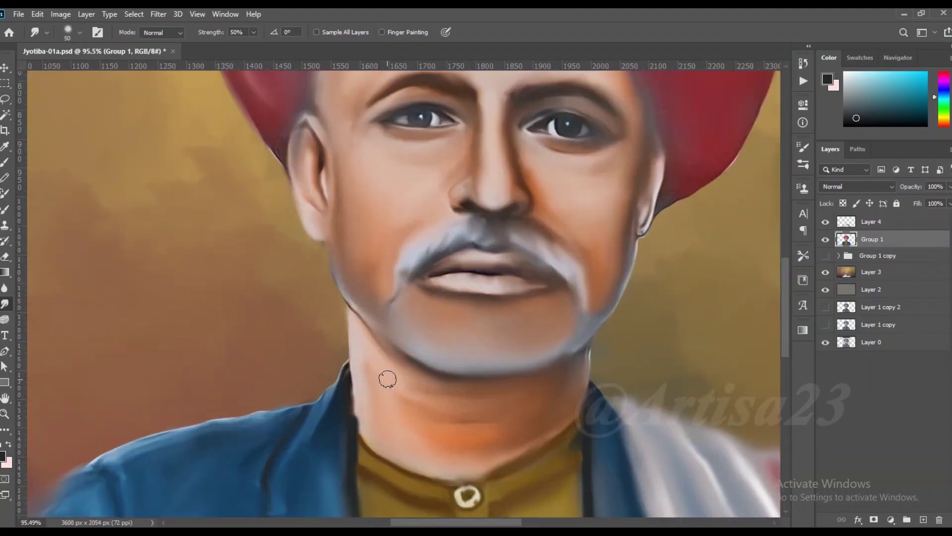
scroll(357, 337, "up", 3)
key("bracketright")
On Layer 4, paint an orange skin-tone stroke down the neck and smudge it in
left_click(865, 227)
key("b")
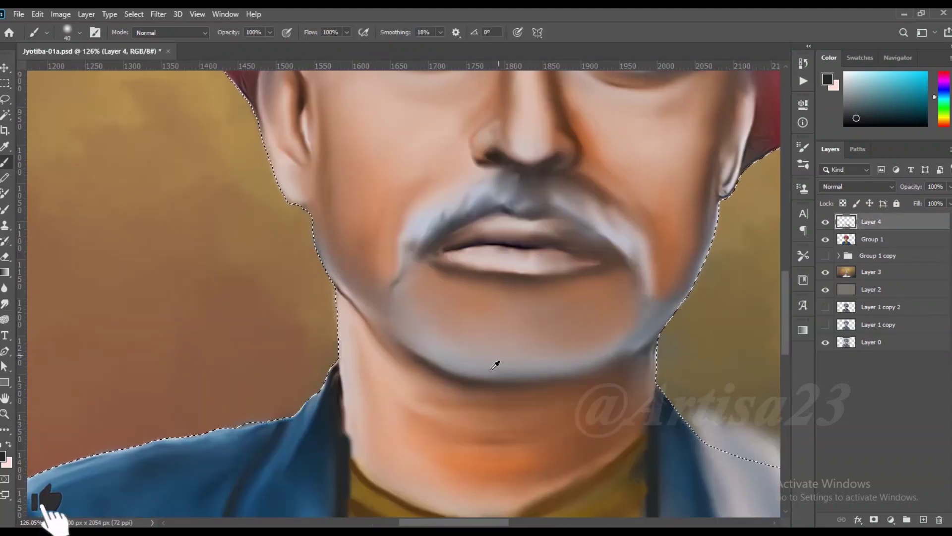
left_click(362, 342, "alt")
left_click_drag(353, 320, 359, 394)
left_click(4, 304)
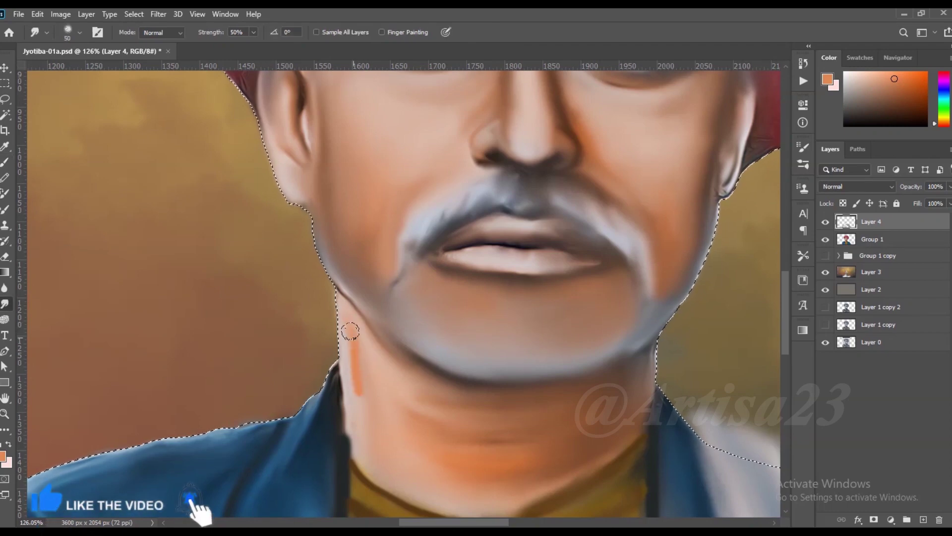
left_click_drag(355, 322, 368, 446)
left_click_drag(366, 362, 392, 381)
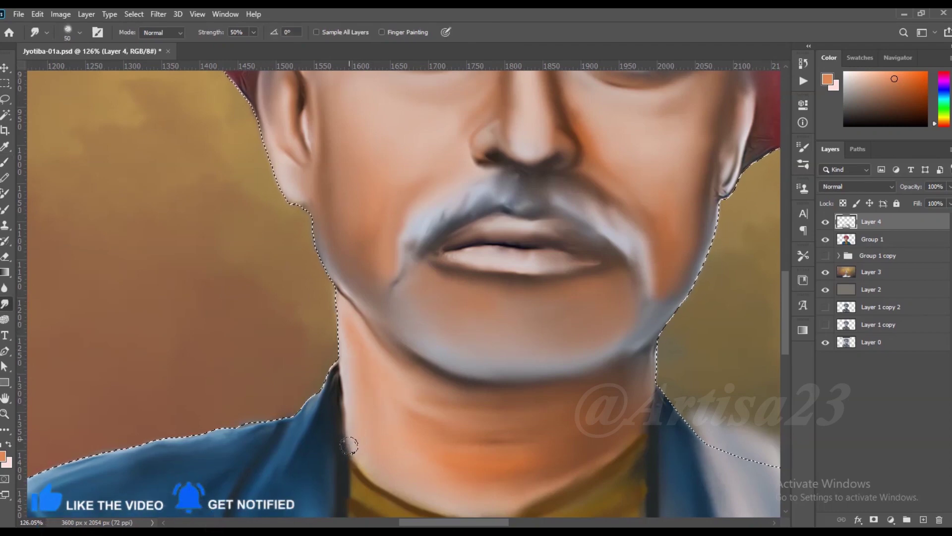
Resize the smudge brush while switching between Group 1 and Layer 4
scroll(357, 442, "down", 2)
key("bracketleft")
key("alt+bracketleft")
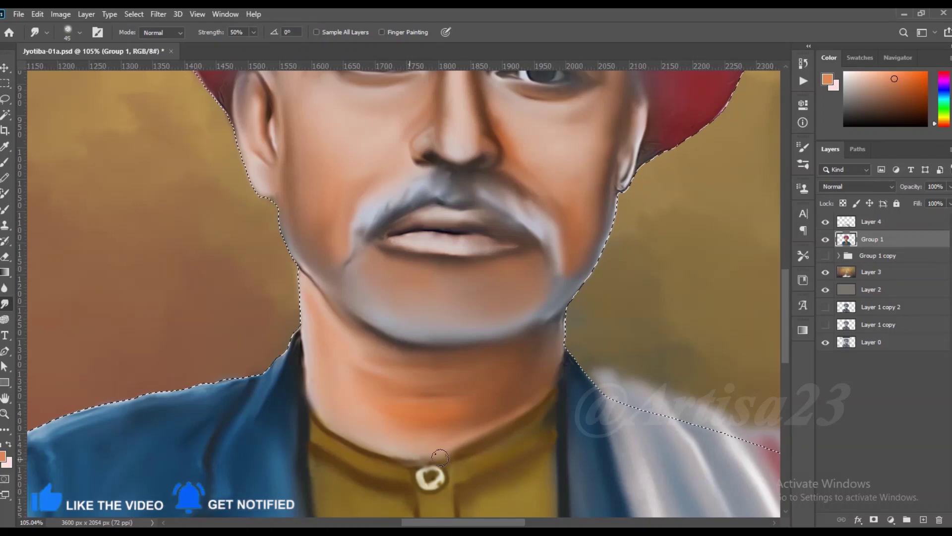
key("bracketleft")
key("alt+bracketright")
key("bracketright")
key("alt+bracketleft")
key("bracketright")
key("bracketright")
Add a new empty Layer 5 above Layer 4 for the lips
scroll(357, 392, "down", 3)
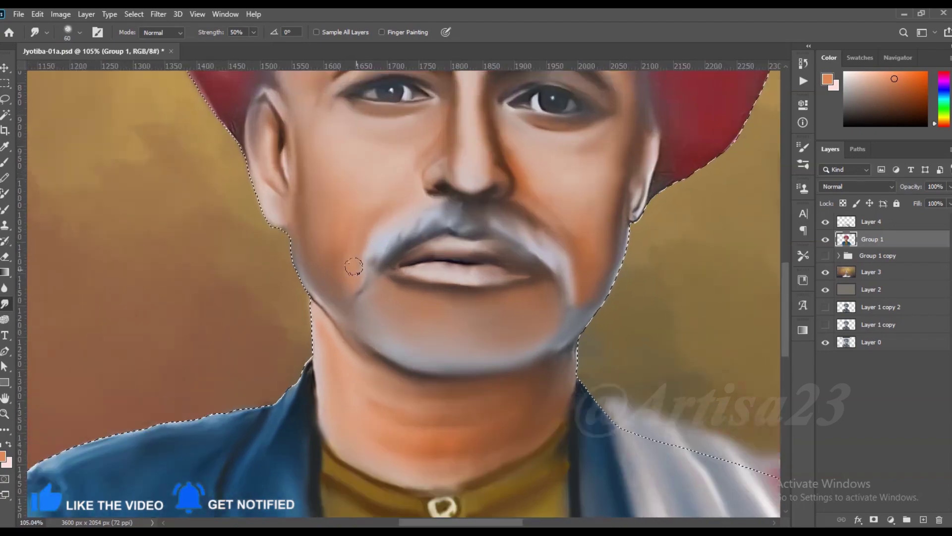
scroll(362, 327, "down", 2)
scroll(362, 327, "up", 2)
scroll(332, 278, "up", 2)
scroll(332, 278, "up", 2)
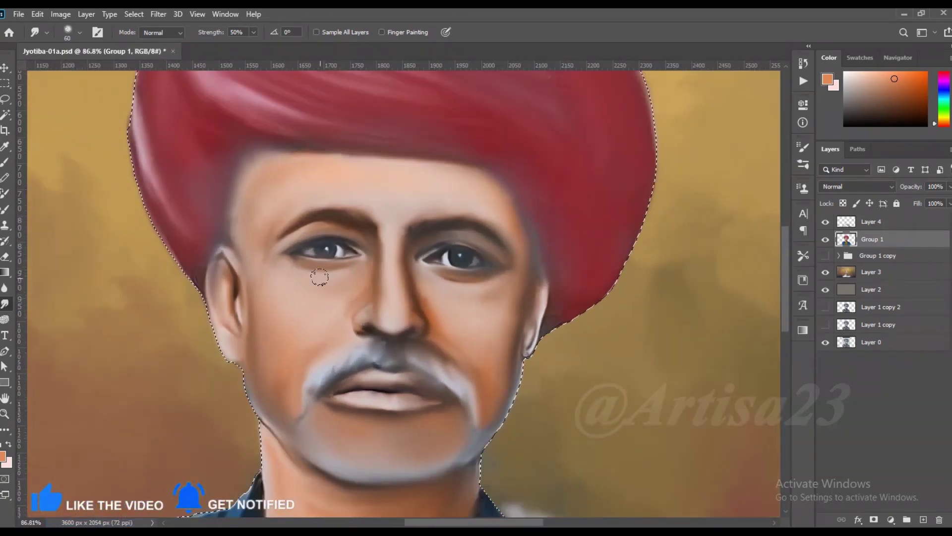
scroll(319, 276, "up", 1)
scroll(374, 211, "down", 5)
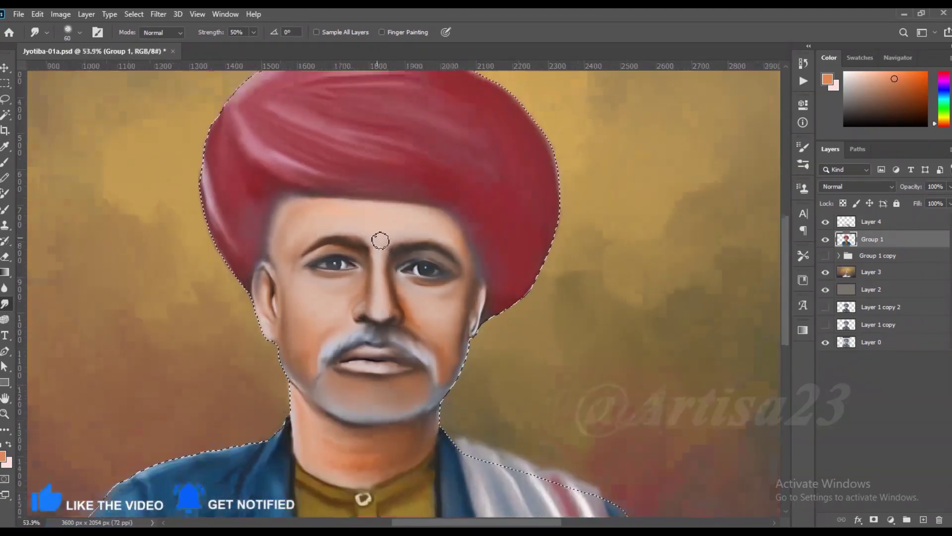
key("b")
key("alt+bracketright")
key("ctrl+shift+alt+n")
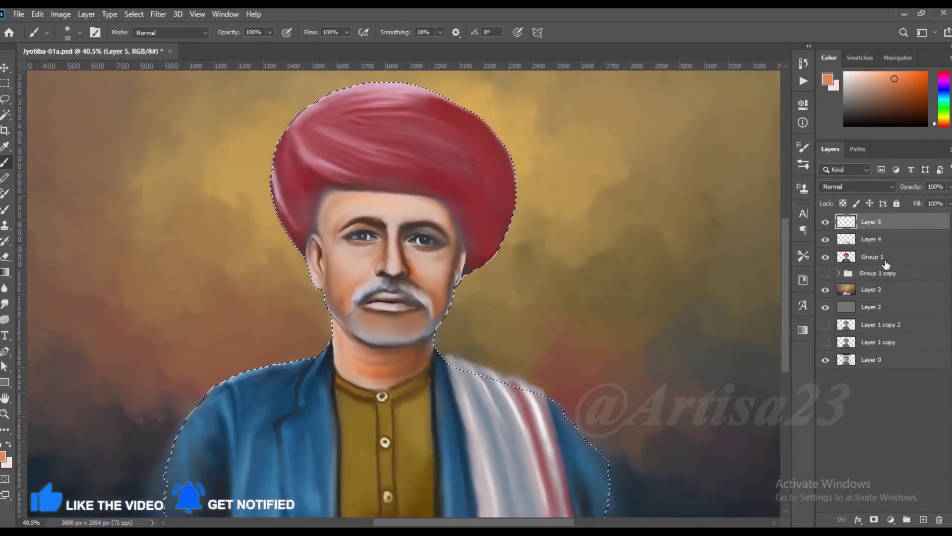
Paint dark red over the lips with an enlarged brush
left_click(827, 80)
left_click_drag(697, 359, 697, 426)
left_click(807, 279)
scroll(397, 323, "up", 2)
key("bracketright")
key("bracketright")
key("bracketright")
mouse_move(397, 323)
left_mouse_down()
mouse_move(347, 315)
mouse_move(393, 298)
mouse_move(372, 297)
mouse_move(358, 313)
mouse_move(421, 316)
mouse_move(377, 308)
mouse_move(406, 305)
left_mouse_up()
Set the lip layer's blend mode to Soft Light
left_click(857, 187)
left_click(833, 342)
key("r")
scroll(395, 297, "down", 2)
Apply a Color Balance shifting the lip colour toward cyan and yellow
left_click(60, 13)
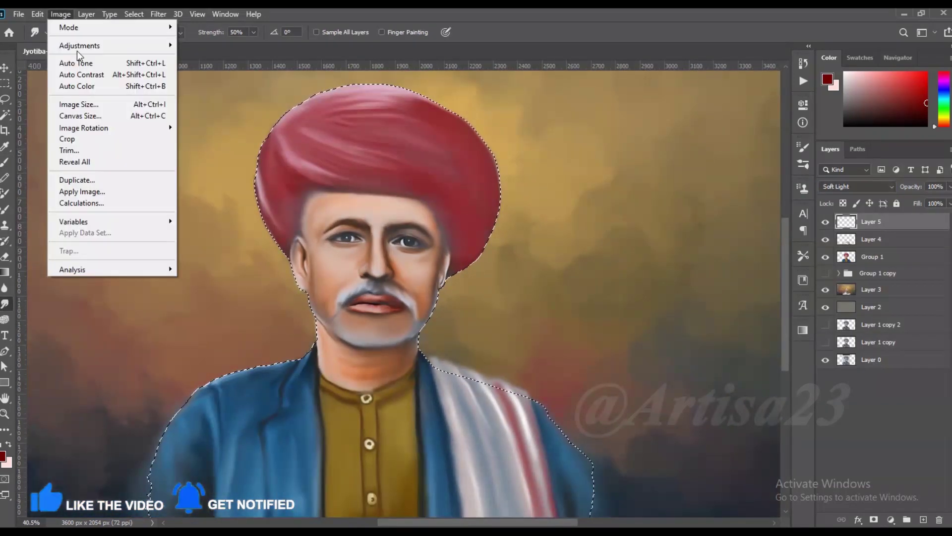
left_click(209, 109)
left_click_drag(609, 174, 581, 174)
left_click_drag(608, 144, 581, 144)
left_click(739, 119)
Shift the lip hue to -17 with Hue/Saturation and adjust the layer opacity
left_click(60, 14)
left_click(213, 104)
left_click_drag(749, 150, 740, 149)
key("Return")
left_click(948, 186)
On Group 1, smudge the moustache smooth along its length
scroll(428, 357, "up", 1)
scroll(429, 357, "up", 2)
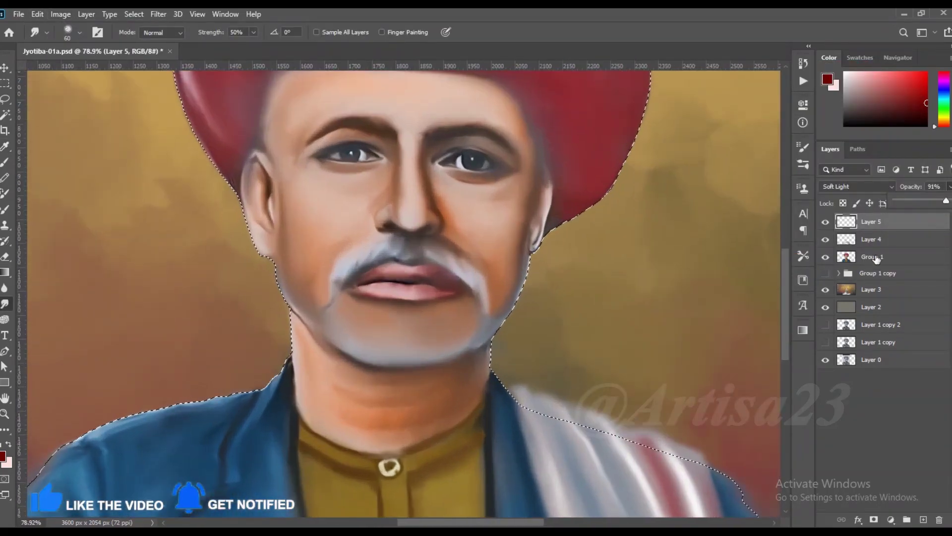
left_click(872, 256)
scroll(329, 303, "up", 2)
key("bracketleft")
key("bracketleft")
key("bracketleft")
key("bracketright")
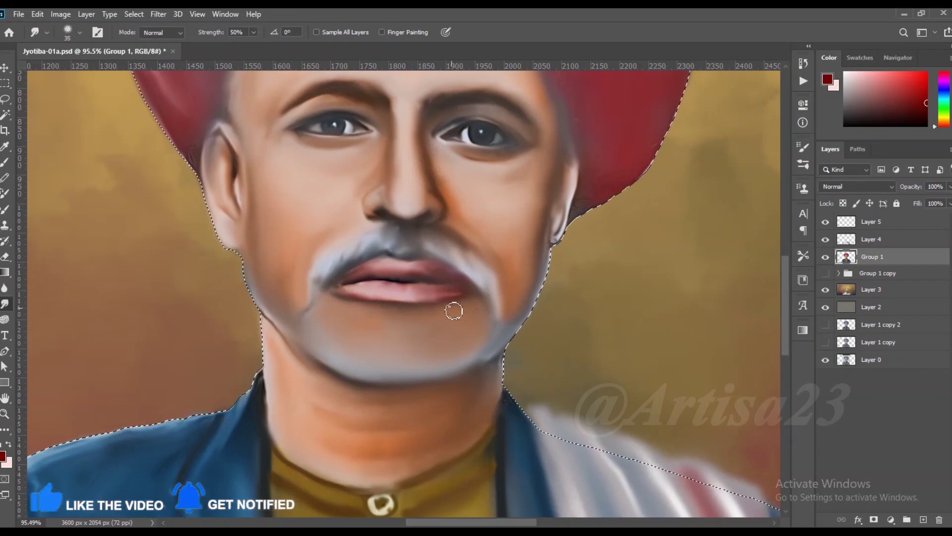
left_click_drag(332, 275, 464, 270)
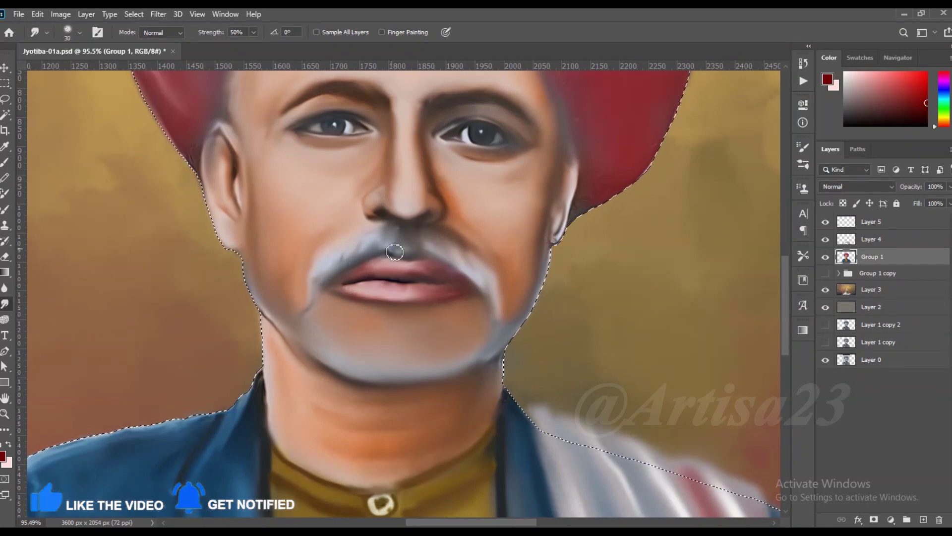
scroll(396, 239, "down", 2)
scroll(377, 218, "up", 1)
scroll(385, 241, "down", 3)
scroll(385, 241, "up", 1)
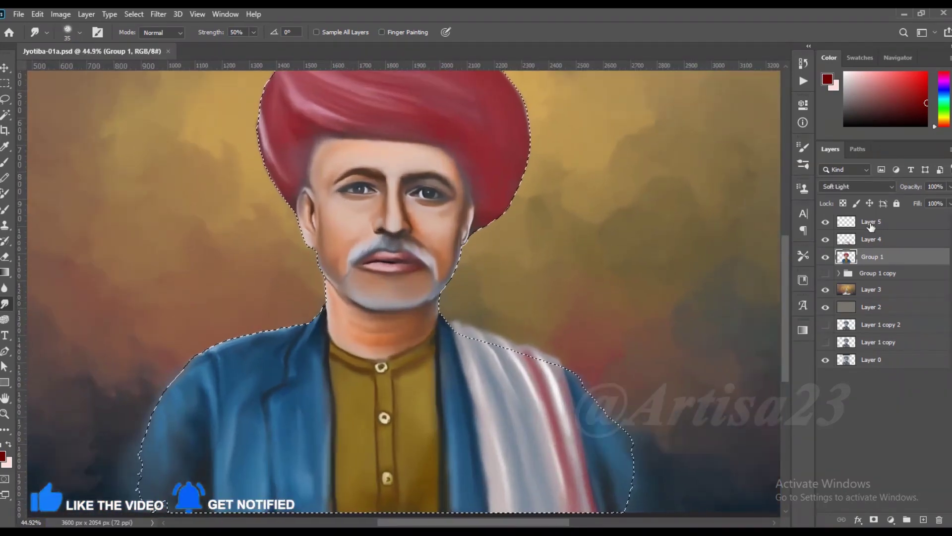
left_click(872, 222)
double_click(871, 222)
Rename Layer 5 to 'Lips' and add a new layer named 'Beard'
type("Lips")
key("Return")
scroll(397, 238, "down", 1)
left_click(924, 519)
double_click(868, 221)
type("Beard")
key("Return")
Clear the selection and pick a small hair-strand brush with a sampled light grey
scroll(441, 213, "up", 1)
key("ctrl+d")
key("b")
key("F5")
left_click_drag(787, 307, 786, 347)
left_click(626, 366)
key("F5")
scroll(397, 297, "up", 3)
left_click(421, 310, "alt")
key("bracketleft")
key("bracketleft")
key("bracketleft")
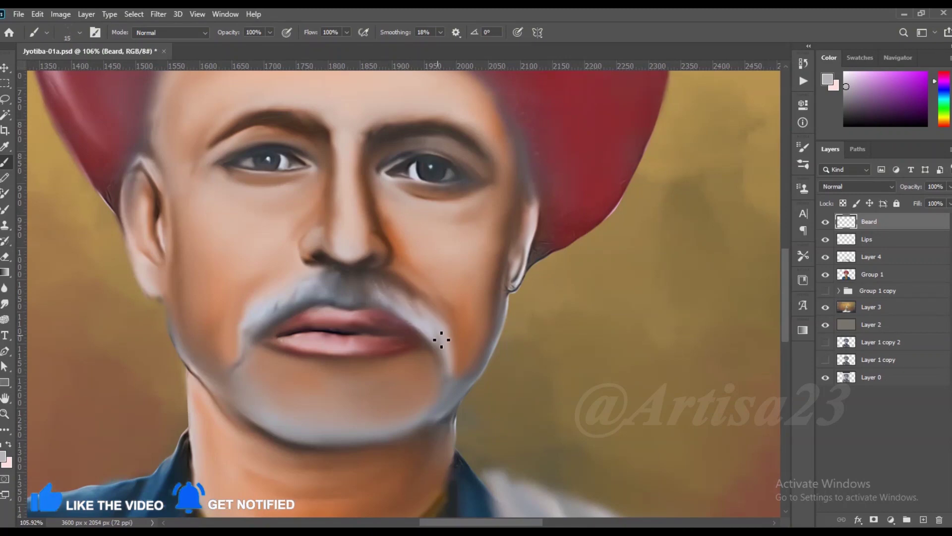
scroll(375, 308, "up", 1)
key("bracketleft")
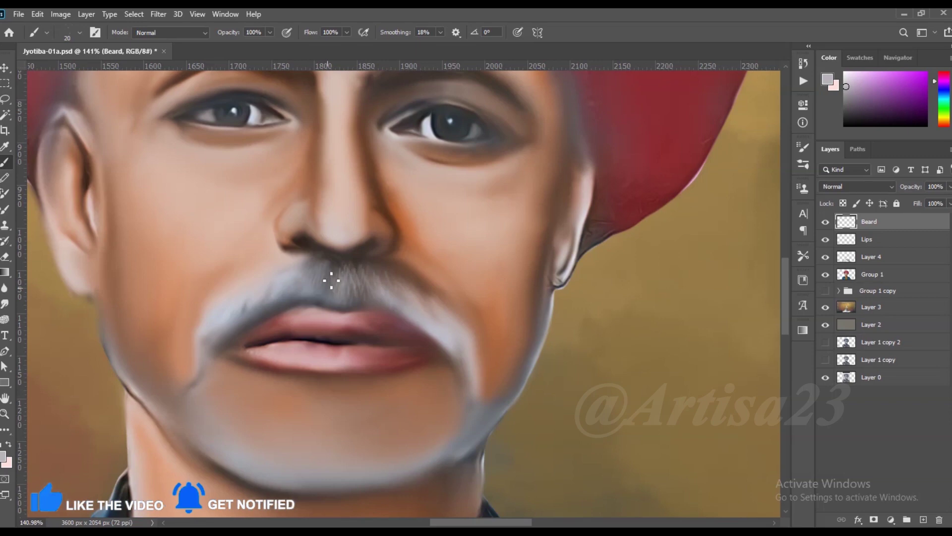
Paint white hair strokes across the moustache and at both tips
left_click(827, 80)
left_click(803, 279)
scroll(425, 312, "up", 1)
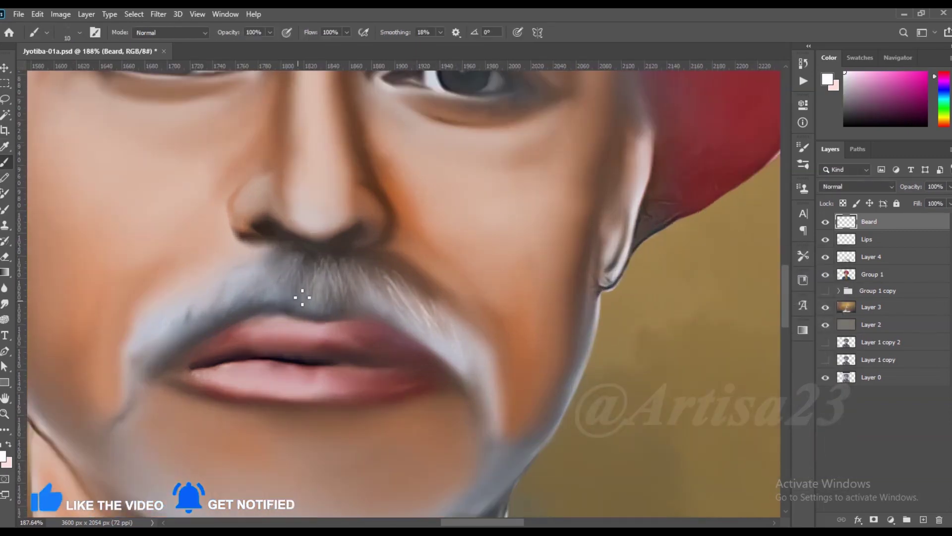
left_click_drag(309, 264, 262, 276)
left_click(6, 457)
left_click(804, 278)
mouse_move(318, 263)
left_mouse_down()
mouse_move(284, 296)
mouse_move(188, 309)
left_mouse_up()
left_click_drag(150, 353, 135, 381)
left_click_drag(446, 328, 464, 366)
Sample a grey-brown from the moustache, then reset the paint colour to white
left_click(464, 365, "alt")
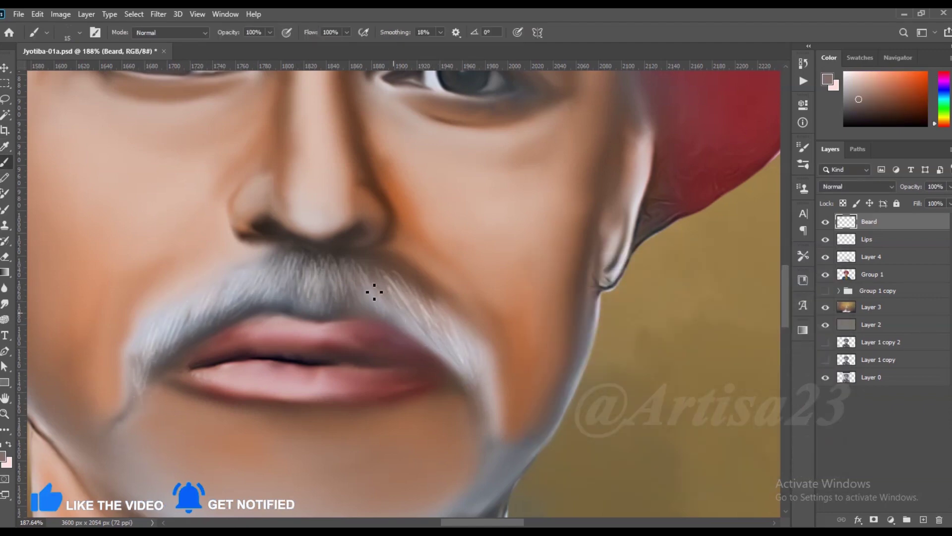
scroll(478, 352, "down", 1)
scroll(220, 367, "down", 2)
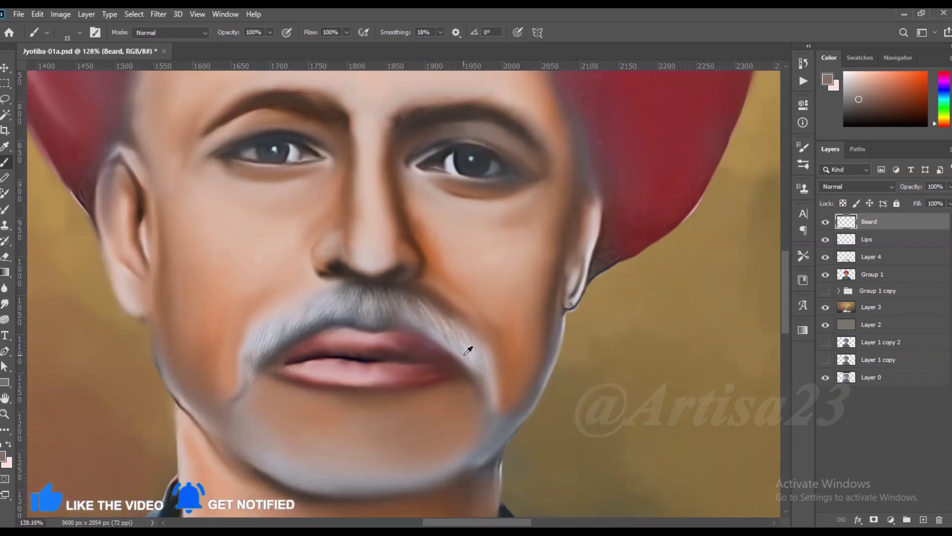
scroll(466, 346, "up", 1)
left_click(828, 79)
key("Return")
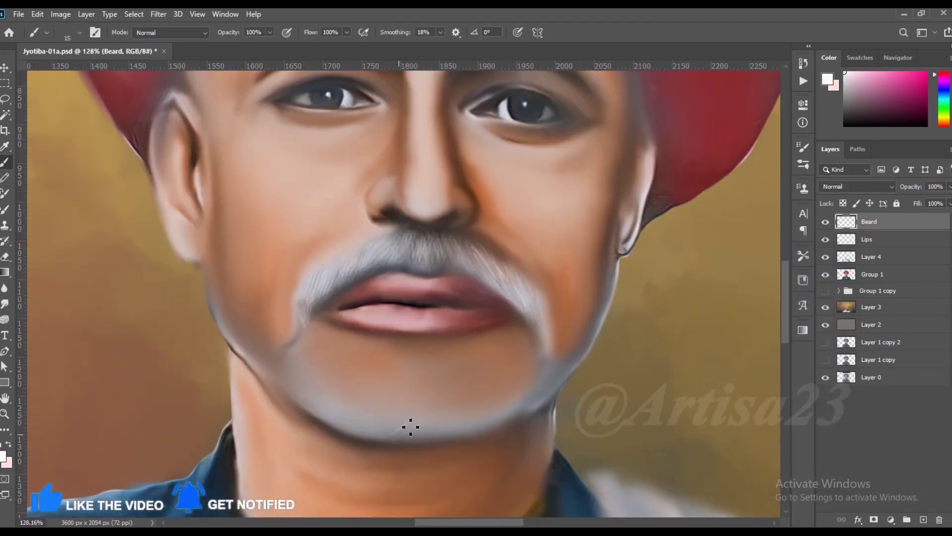
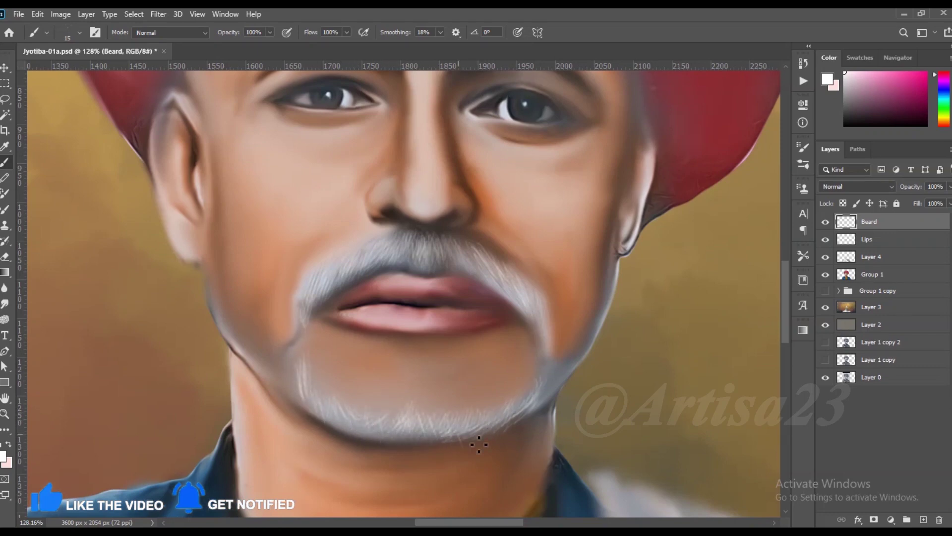
Paint fine white beard hairs along the right jawline and on the chin below the lips
mouse_move(542, 399)
left_mouse_down()
mouse_move(568, 373)
mouse_move(616, 244)
mouse_move(586, 349)
left_mouse_up()
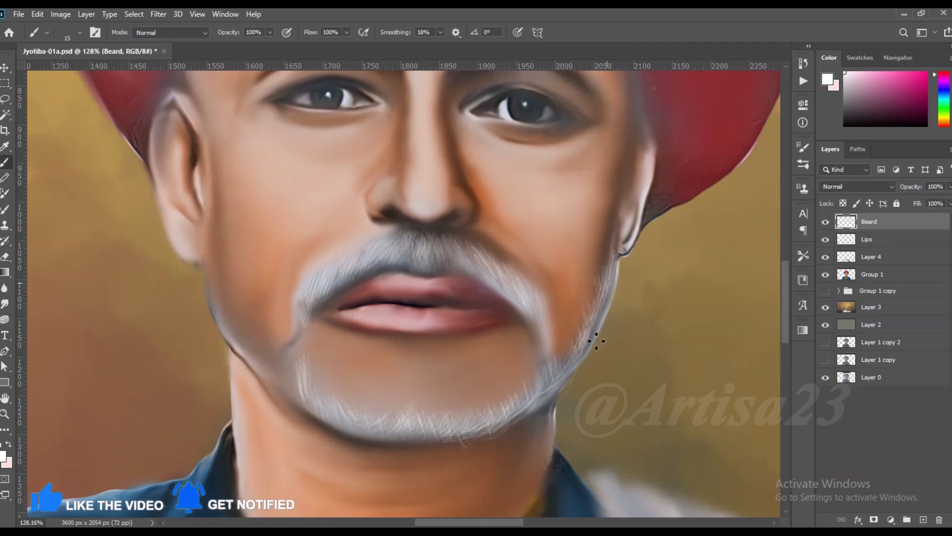
scroll(456, 334, "up", 1)
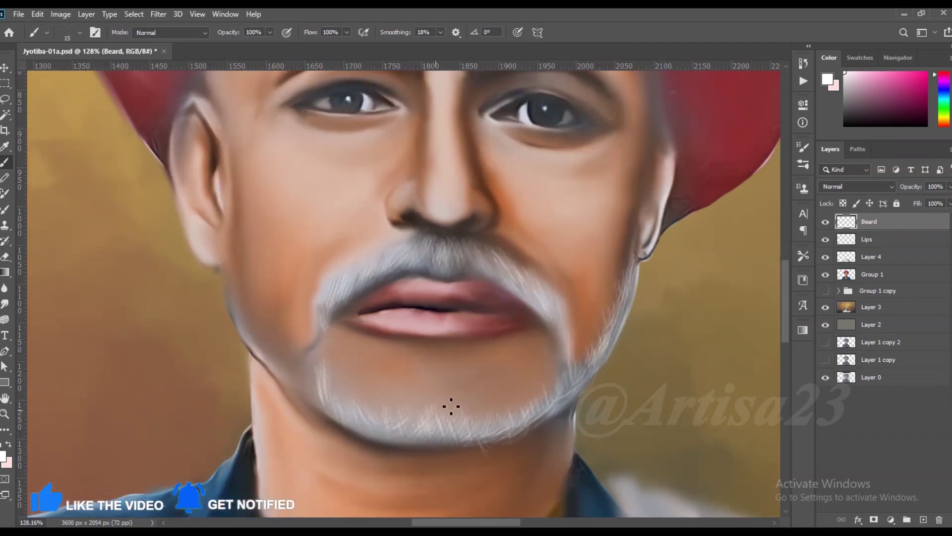
scroll(483, 412, "down", 2)
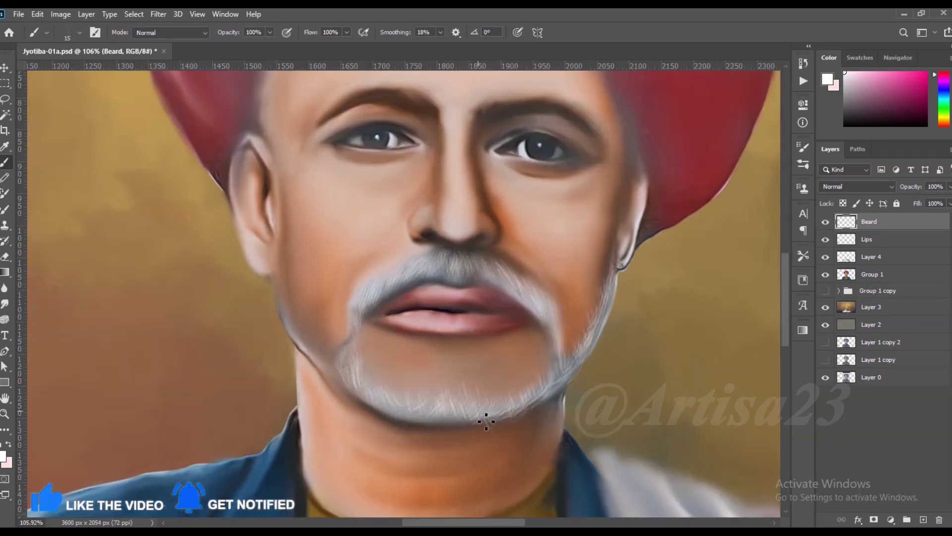
mouse_move(454, 353)
left_mouse_down()
mouse_move(449, 334)
mouse_move(468, 335)
left_mouse_up()
key("bracketleft")
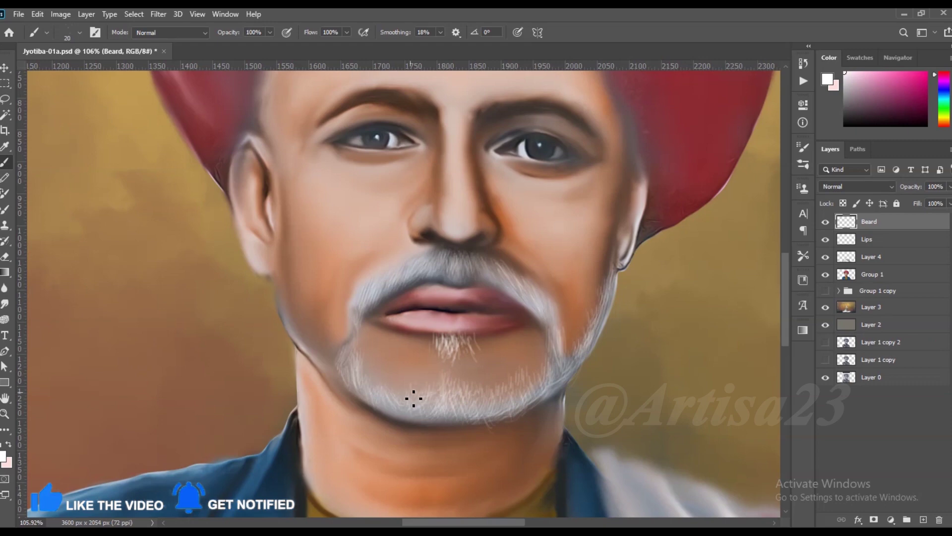
With a smaller brush, add light hairs along the left jawline and up the sideburn
left_click_drag(290, 318, 279, 268)
left_click_drag(335, 375, 331, 372)
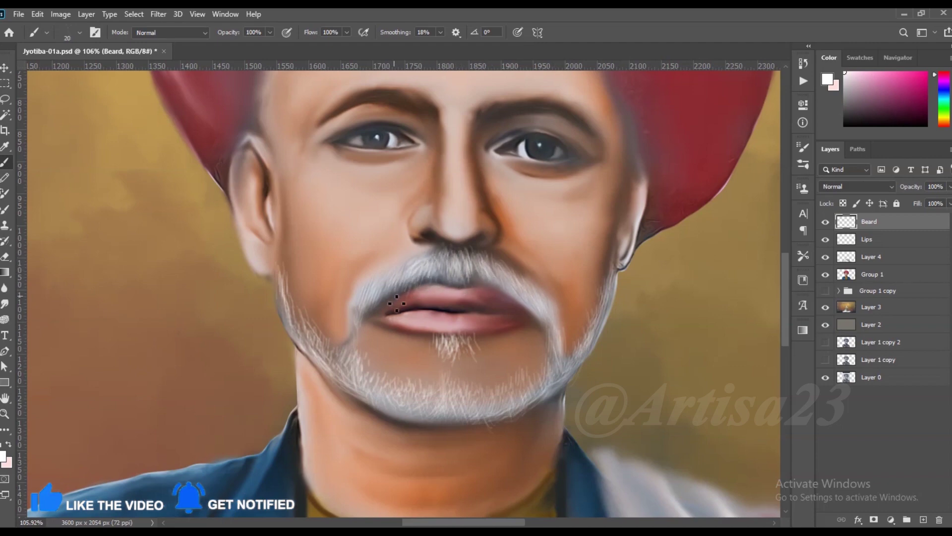
key("bracketleft")
left_click_drag(287, 241, 281, 282)
left_click_drag(286, 199, 283, 256)
scroll(289, 131, "down", 5)
scroll(289, 211, "up", 5)
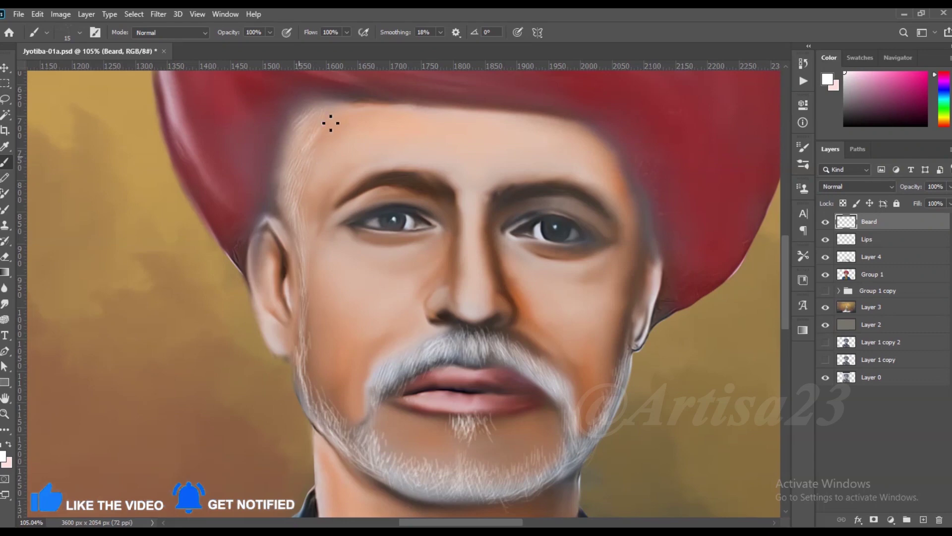
Paint light hairs down the sideburn beside the ear
scroll(320, 136, "down", 5)
scroll(597, 200, "up", 6)
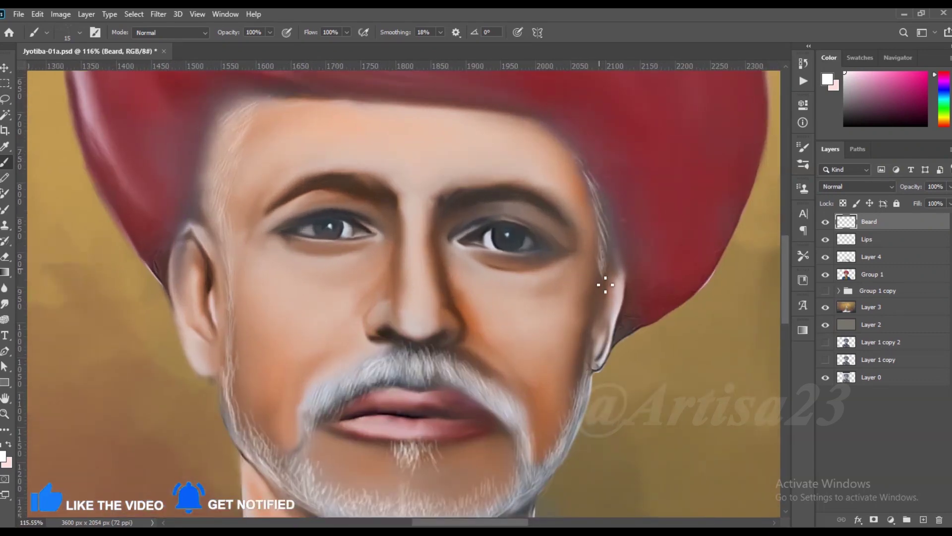
left_click_drag(595, 313, 587, 365)
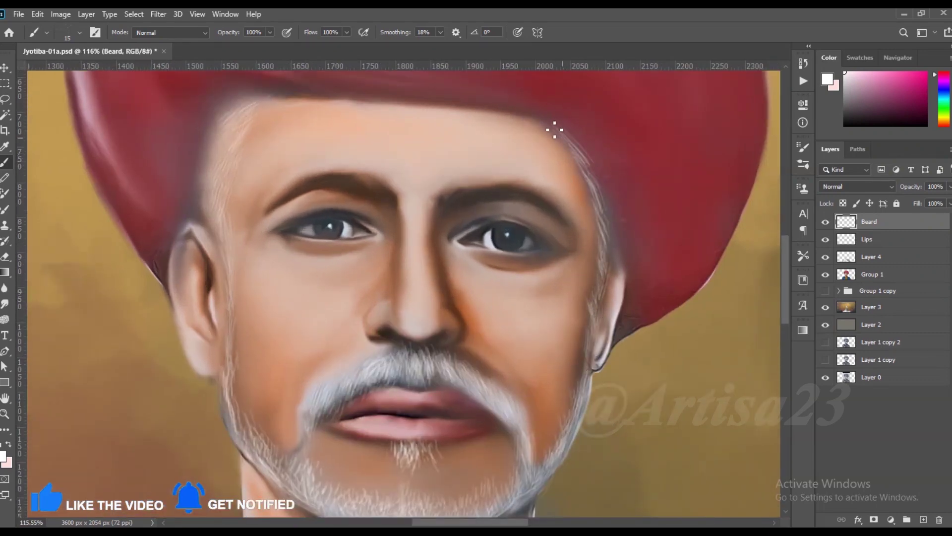
scroll(579, 153, "down", 2)
scroll(382, 271, "down", 2)
scroll(382, 272, "up", 2)
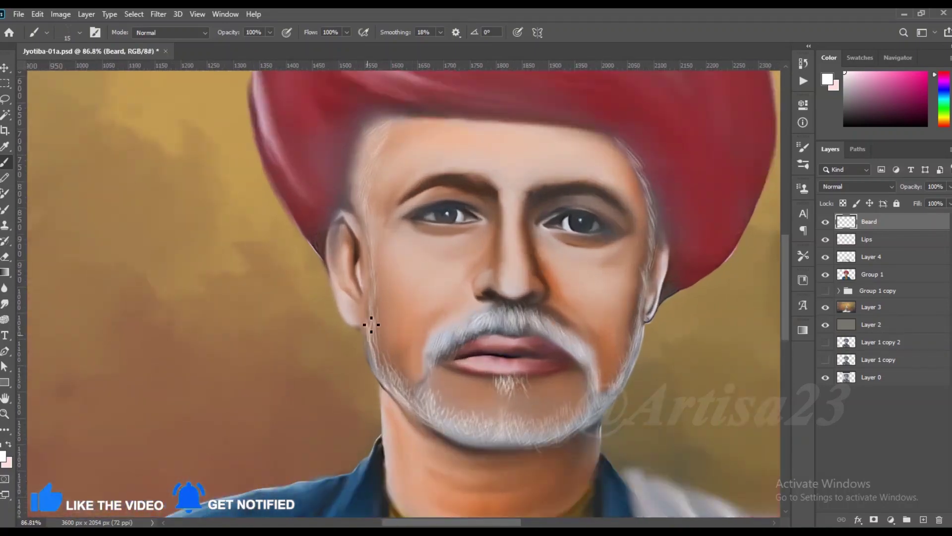
scroll(429, 380, "down", 3)
scroll(578, 379, "up", 3)
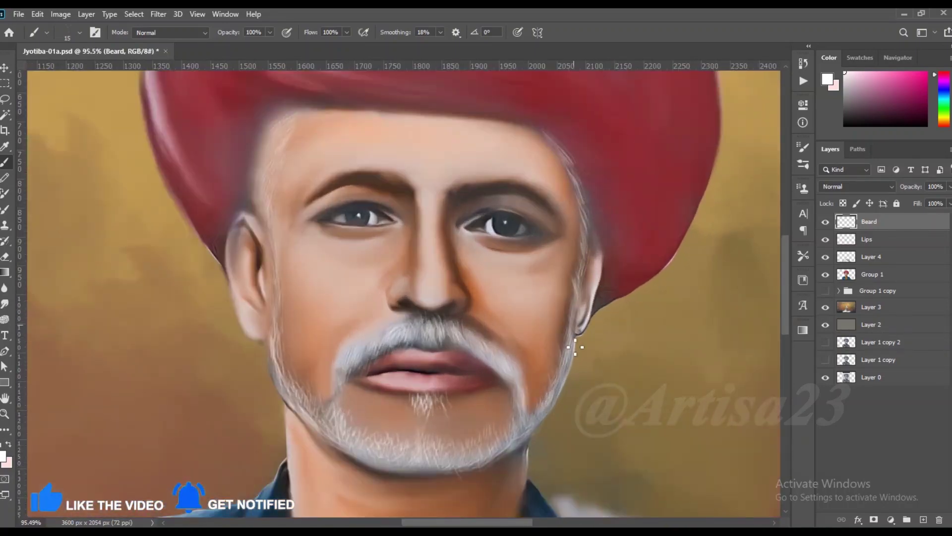
scroll(574, 340, "down", 3)
scroll(426, 262, "up", 2)
scroll(426, 262, "down", 2)
scroll(532, 308, "up", 4)
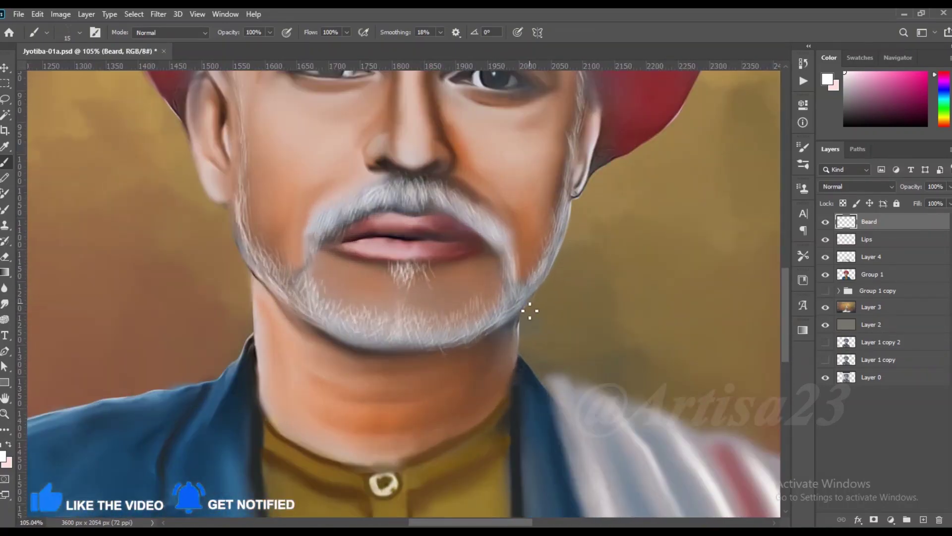
Add faint, brightened white hairs along the beard's lower edge
left_click_drag(472, 346, 403, 354)
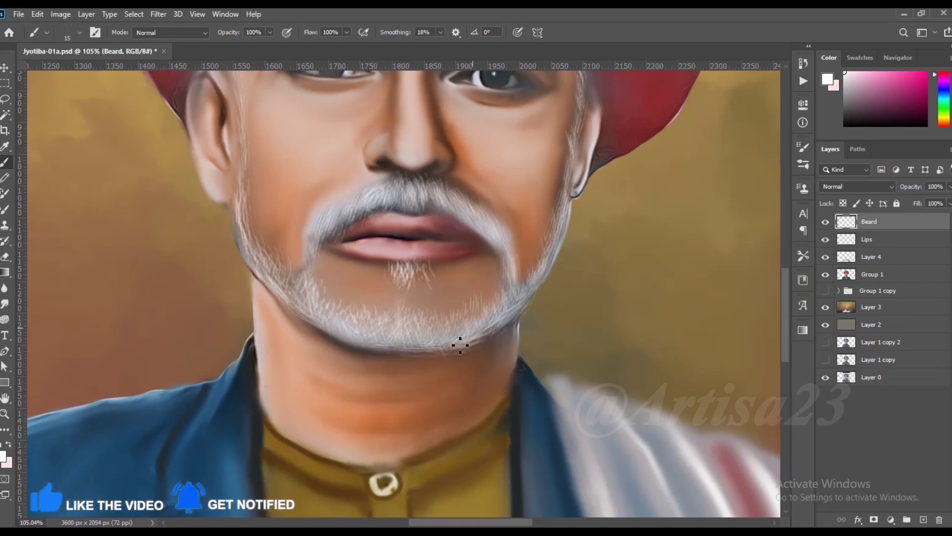
left_click_drag(398, 352, 373, 346)
scroll(321, 261, "down", 1)
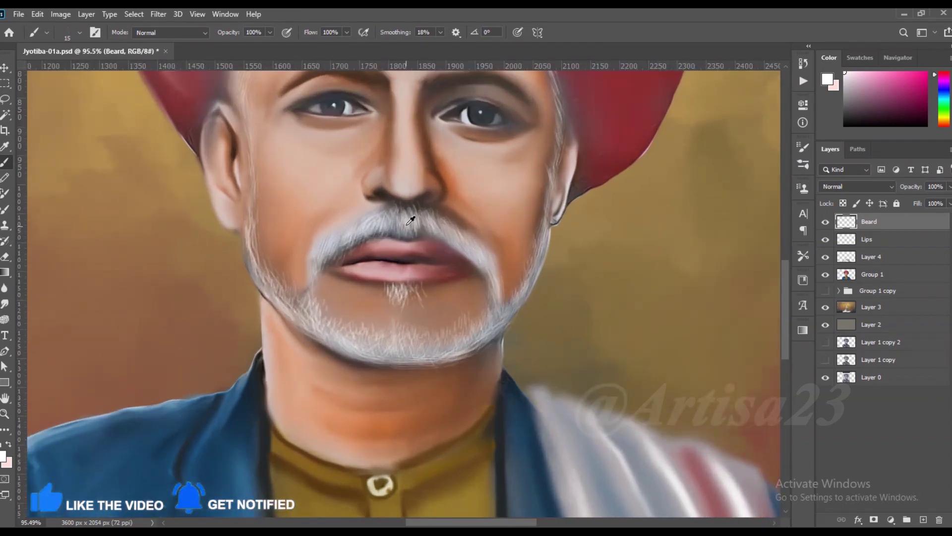
scroll(410, 219, "up", 3)
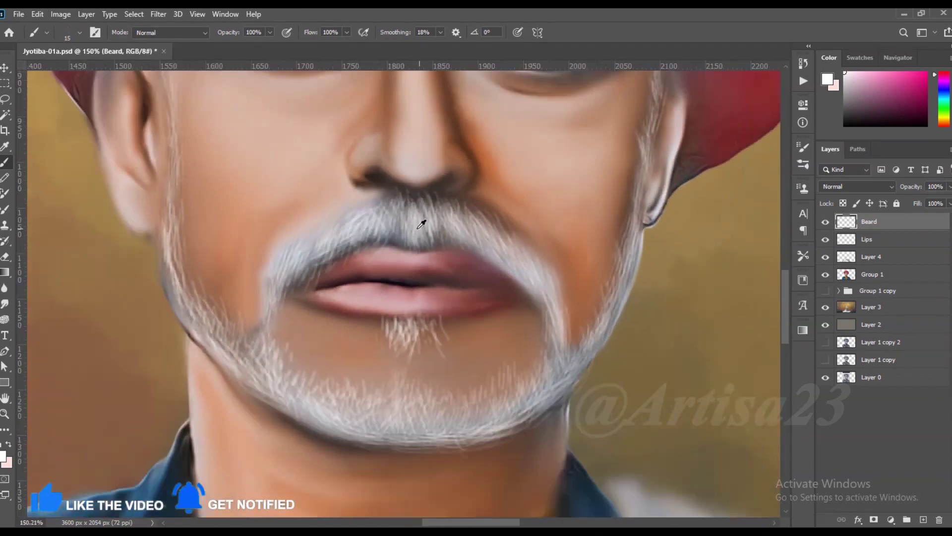
scroll(516, 323, "up", 1)
scroll(344, 273, "up", 1)
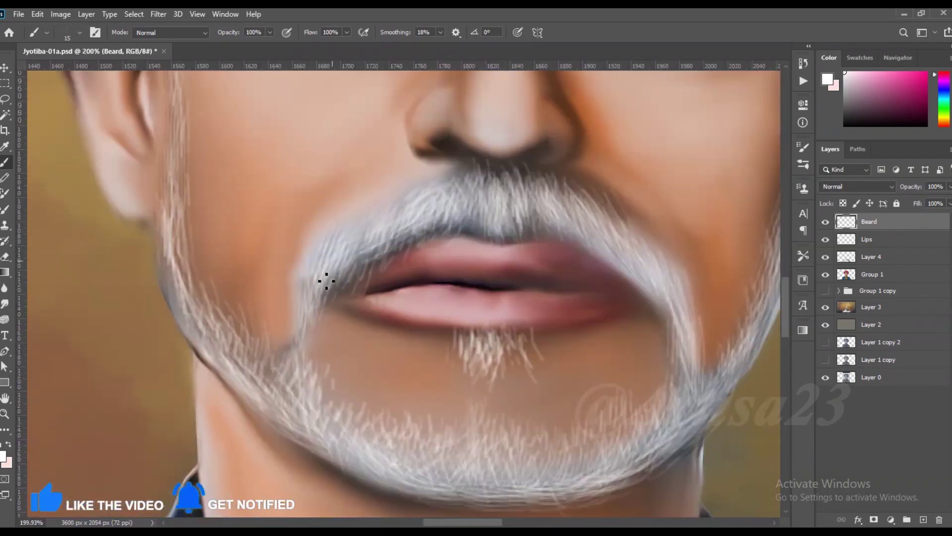
scroll(317, 298, "down", 2)
scroll(552, 273, "up", 1)
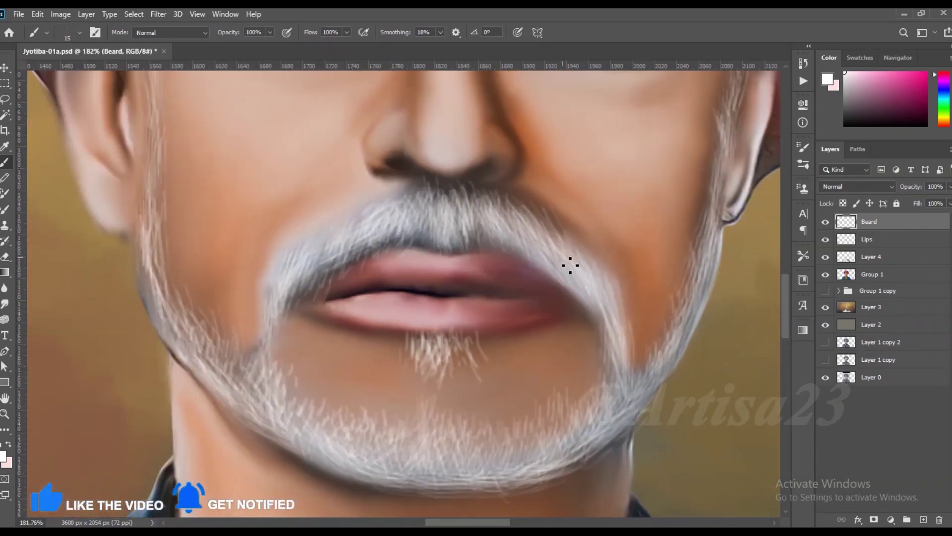
scroll(625, 369, "down", 1)
scroll(573, 336, "down", 1)
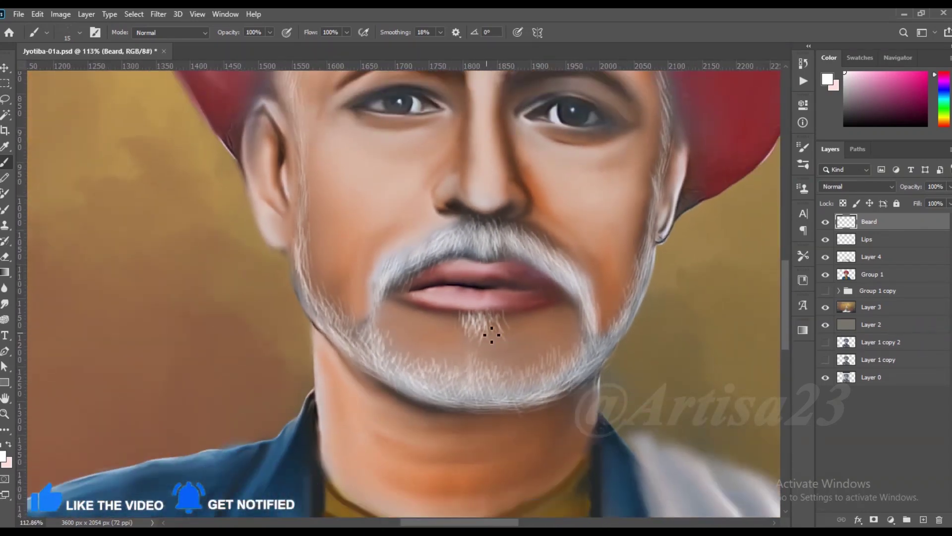
scroll(477, 323, "up", 1)
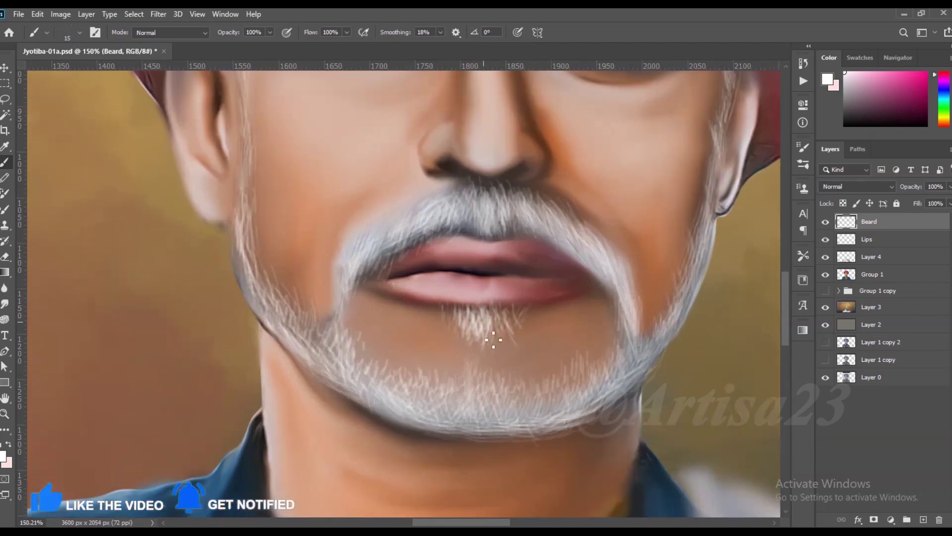
scroll(493, 339, "down", 1)
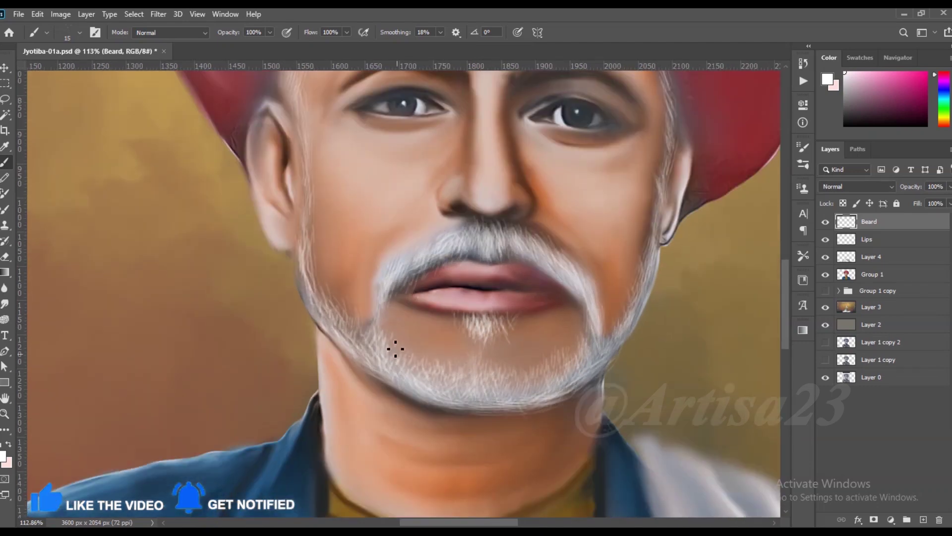
scroll(313, 238, "down", 1)
scroll(316, 198, "down", 1)
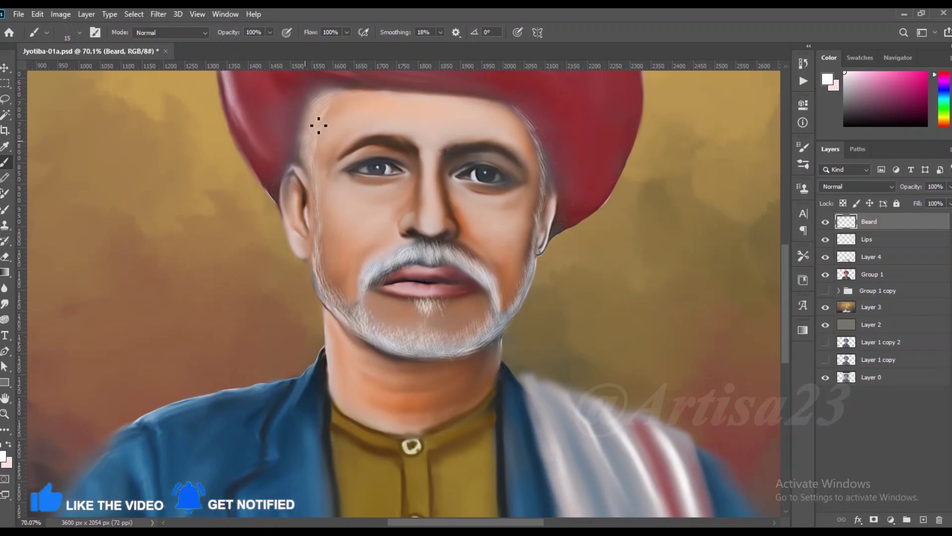
scroll(336, 106, "up", 1)
scroll(548, 154, "up", 1)
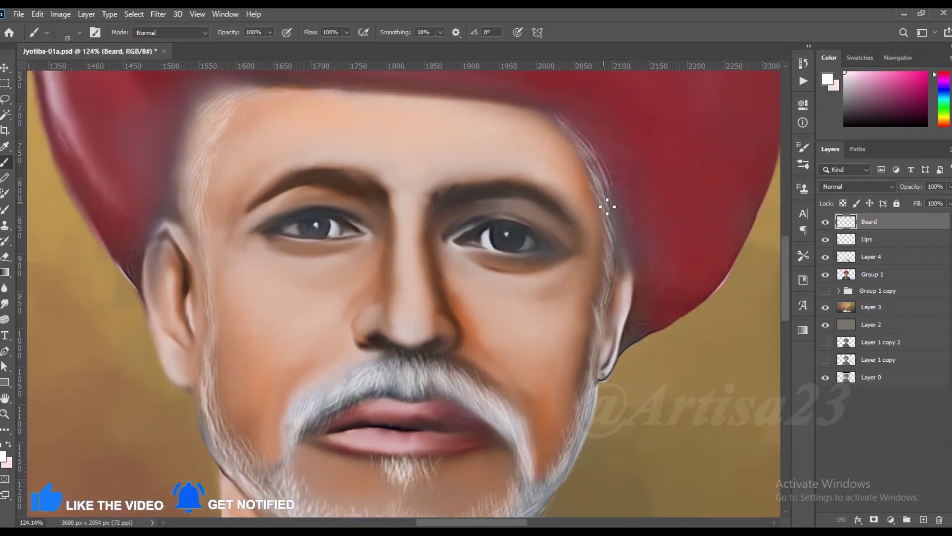
Paint white hairs along the hairline beside the right eye
left_click_drag(617, 182, 623, 246)
scroll(369, 133, "down", 1)
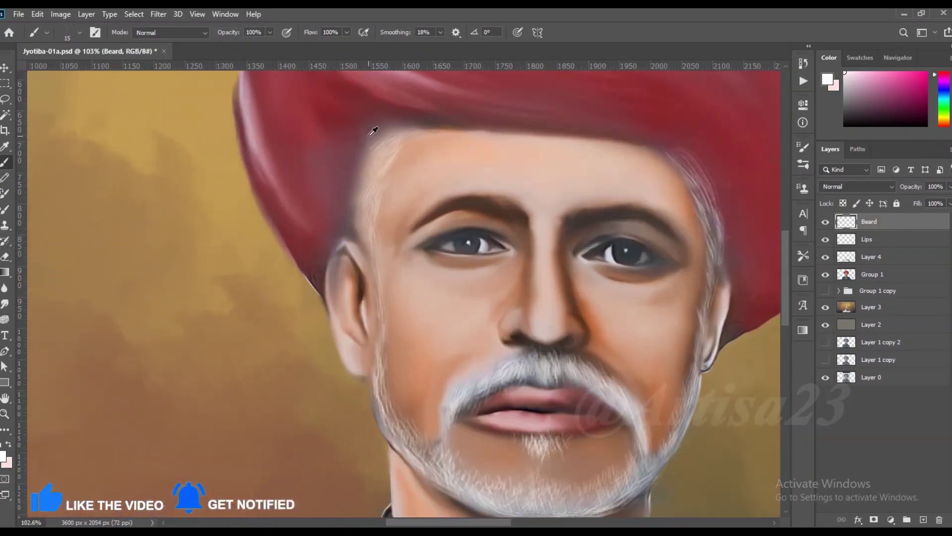
scroll(370, 133, "down", 1)
scroll(353, 348, "up", 1)
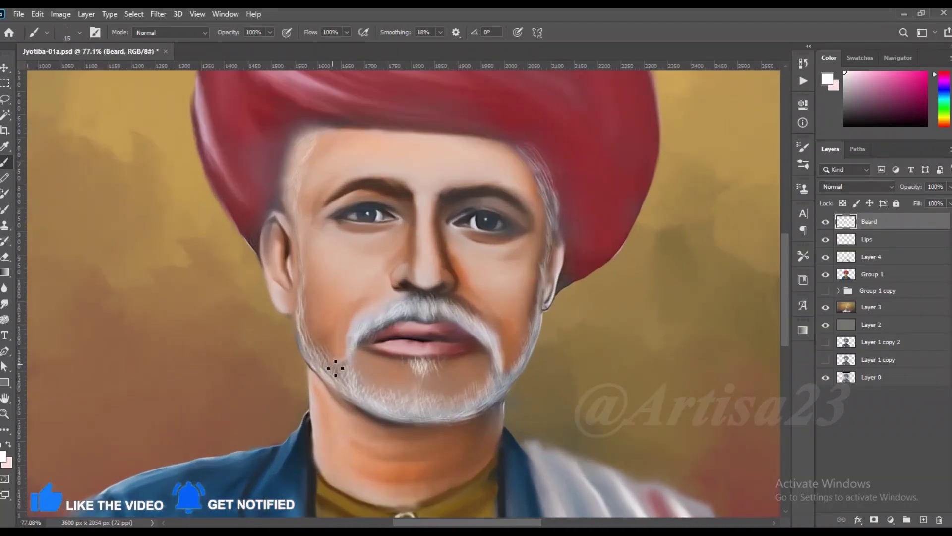
scroll(563, 272, "down", 1)
scroll(554, 299, "up", 2)
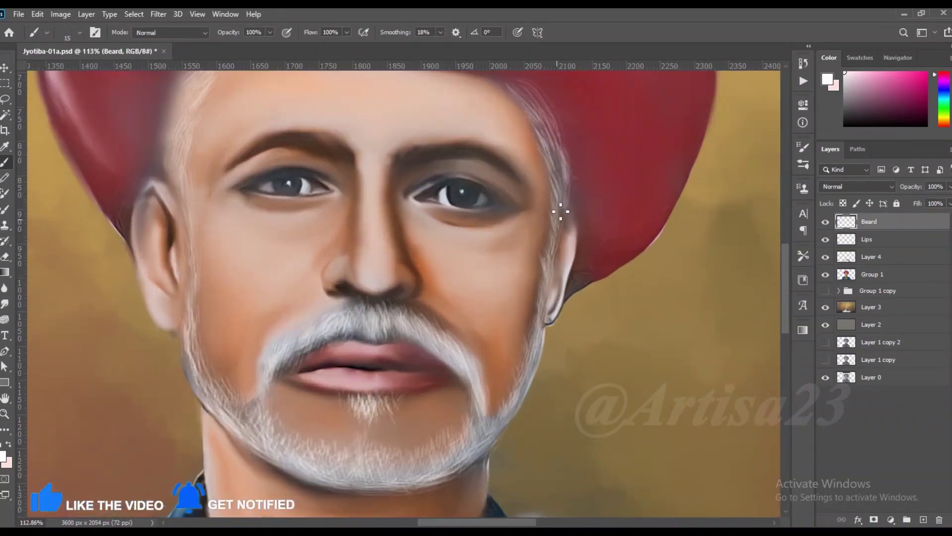
scroll(560, 225, "down", 1)
scroll(294, 136, "up", 1)
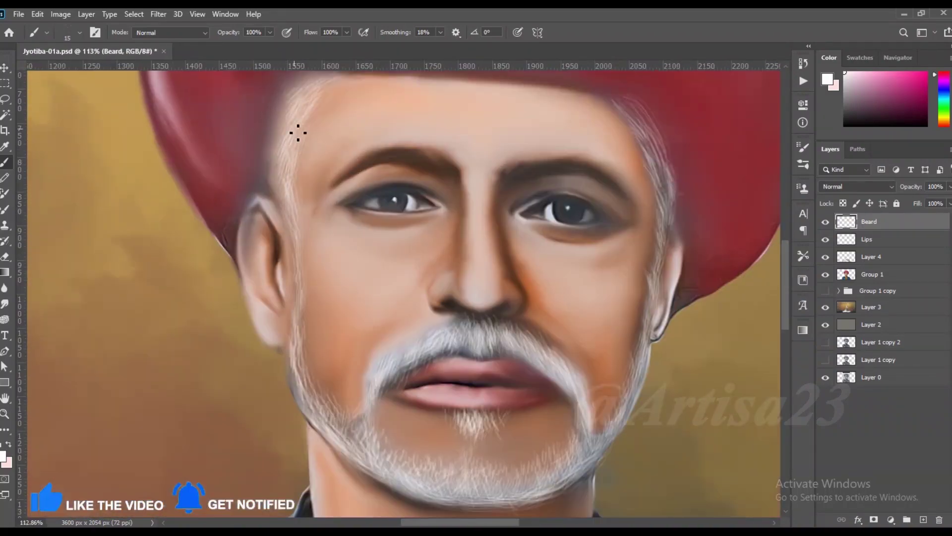
scroll(336, 96, "down", 1)
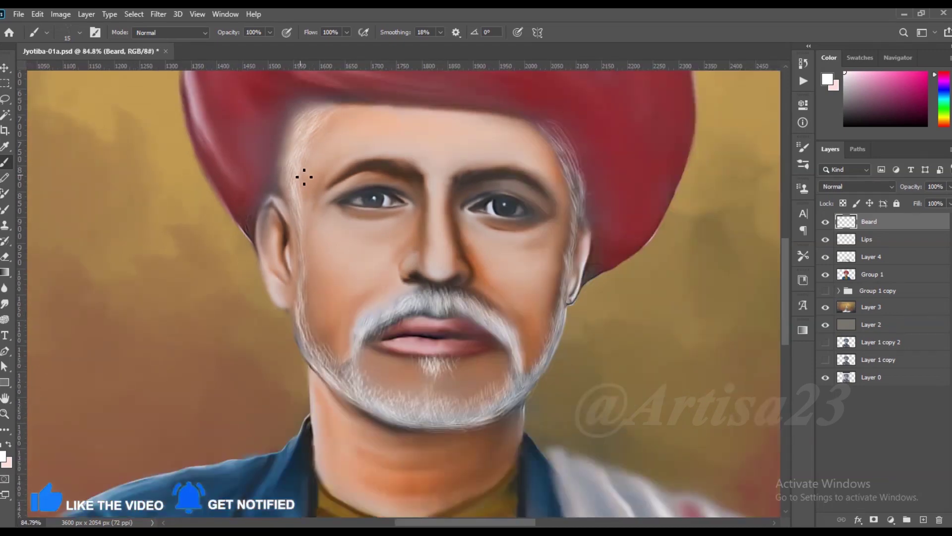
scroll(303, 149, "up", 1)
Sample the dark red of the turban edge and select the Group 1 layer
left_click(320, 132, "alt")
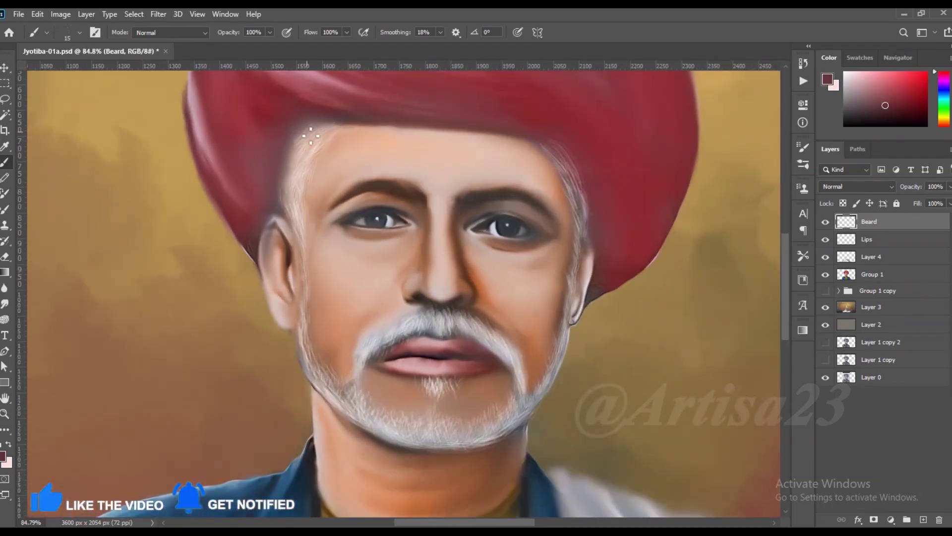
scroll(595, 154, "up", 1)
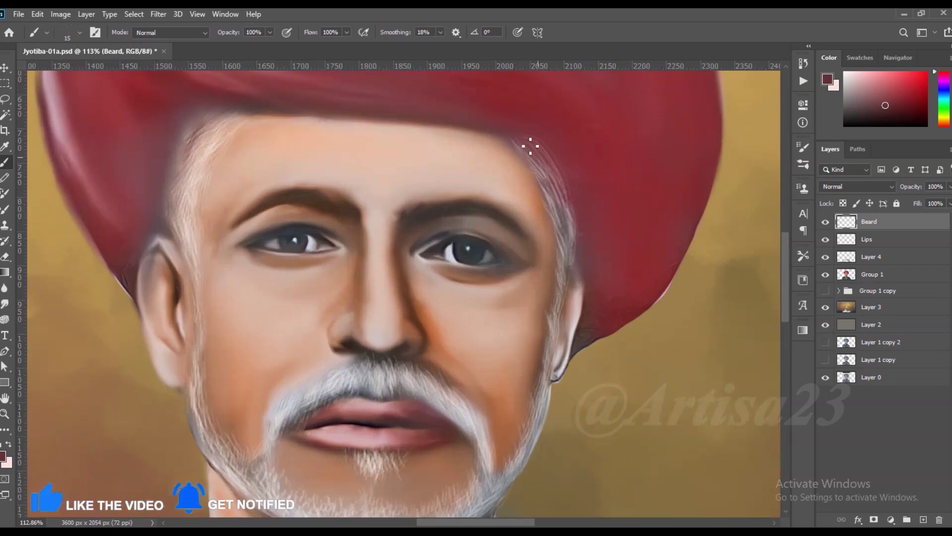
scroll(263, 246, "down", 1)
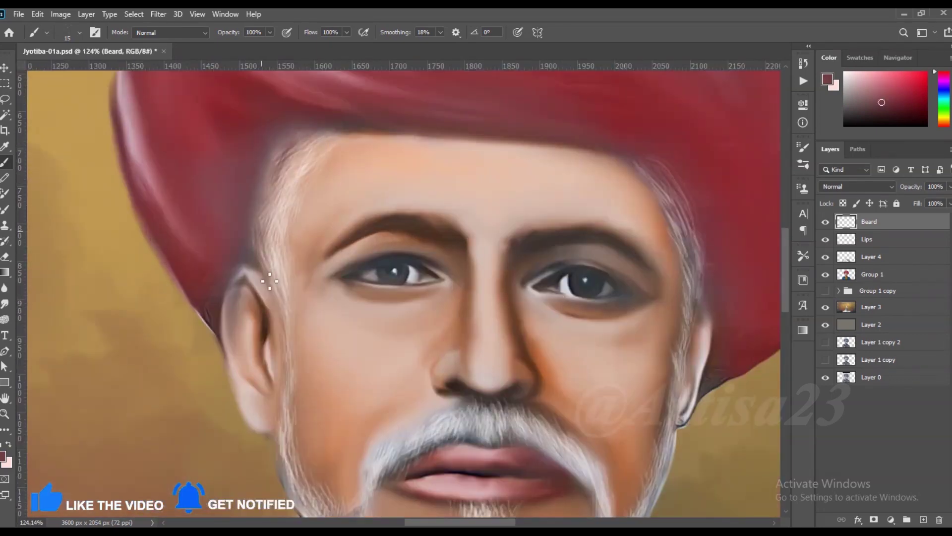
scroll(280, 251, "down", 1)
scroll(306, 217, "up", 1)
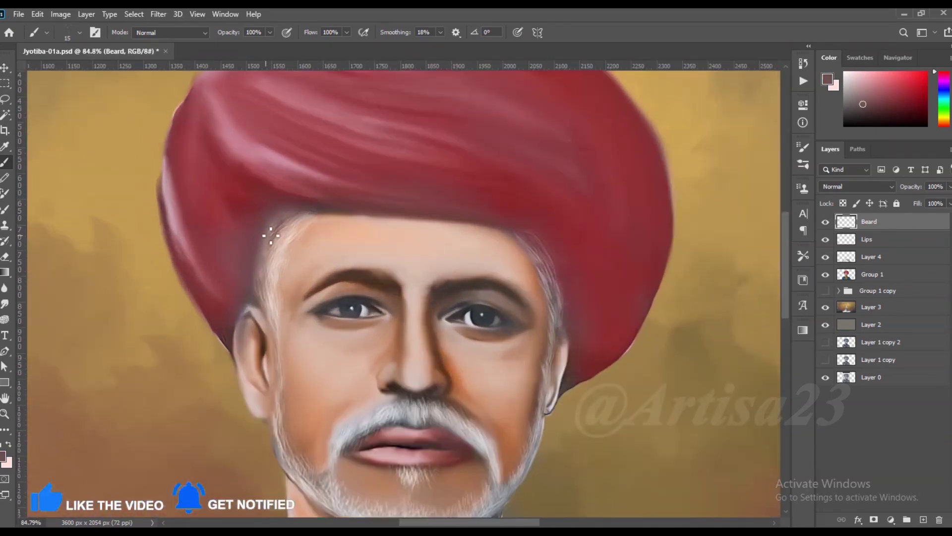
scroll(276, 233, "down", 2)
scroll(346, 224, "up", 1)
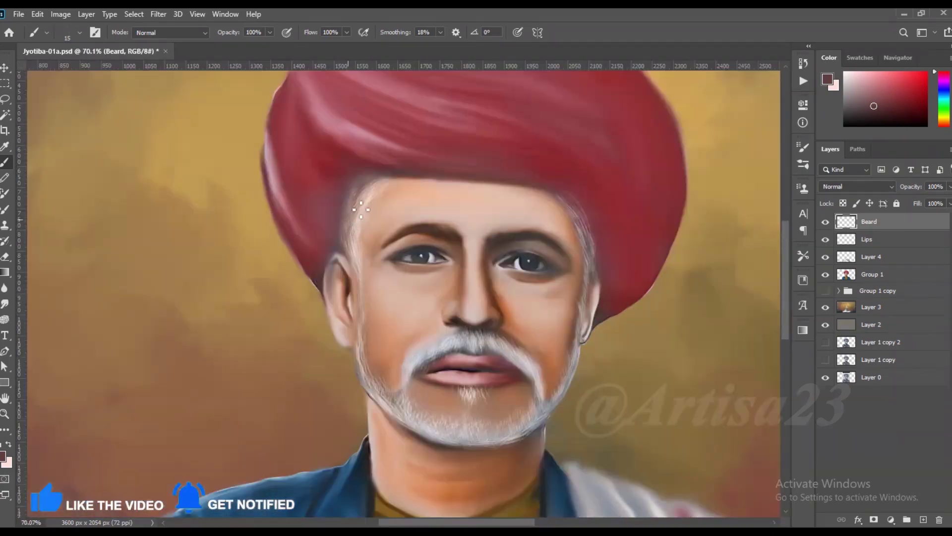
scroll(355, 245, "down", 2)
scroll(425, 330, "up", 1)
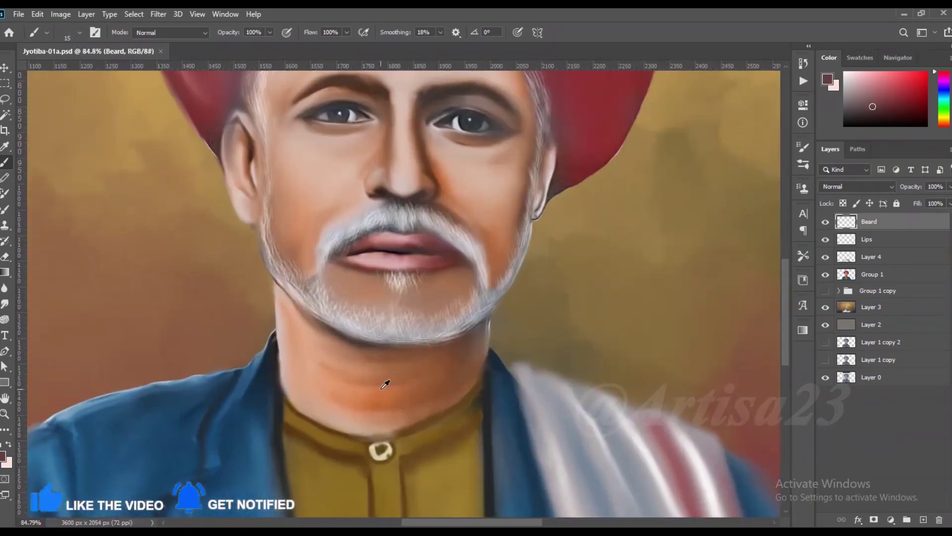
scroll(388, 383, "down", 1)
left_click(368, 313, "ctrl")
On Layer 4, choose a soft round brush preset of size 60
key("r")
scroll(368, 313, "up", 1)
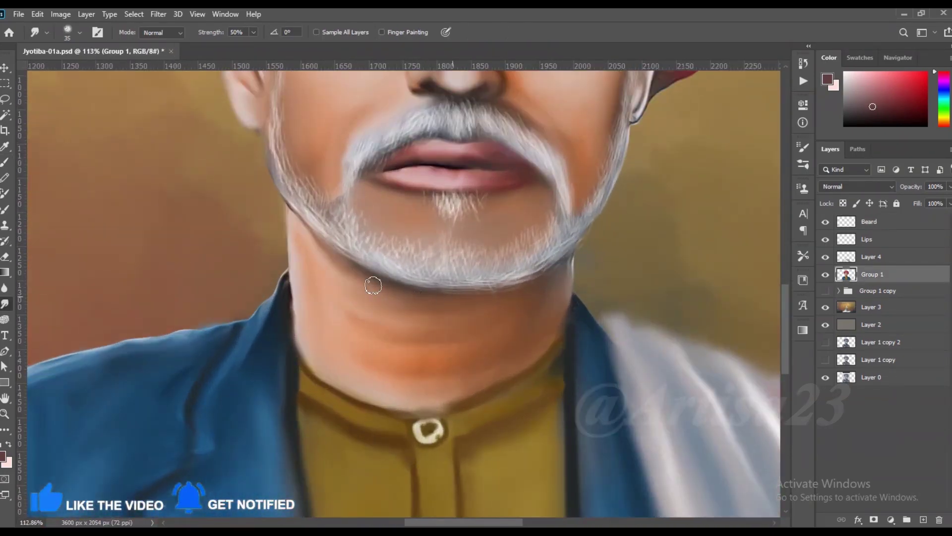
scroll(372, 278, "down", 1)
left_click(877, 262)
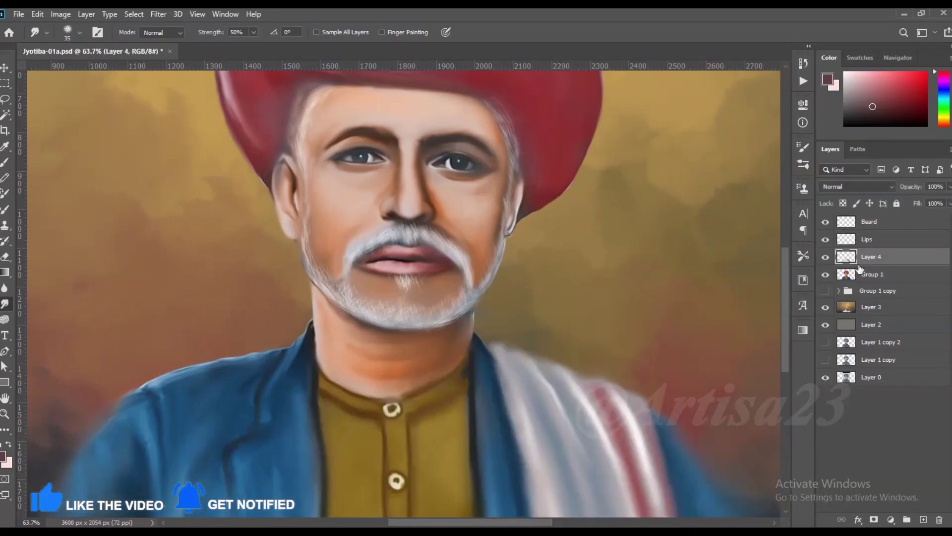
key("b")
scroll(435, 342, "up", 2)
scroll(437, 344, "up", 1)
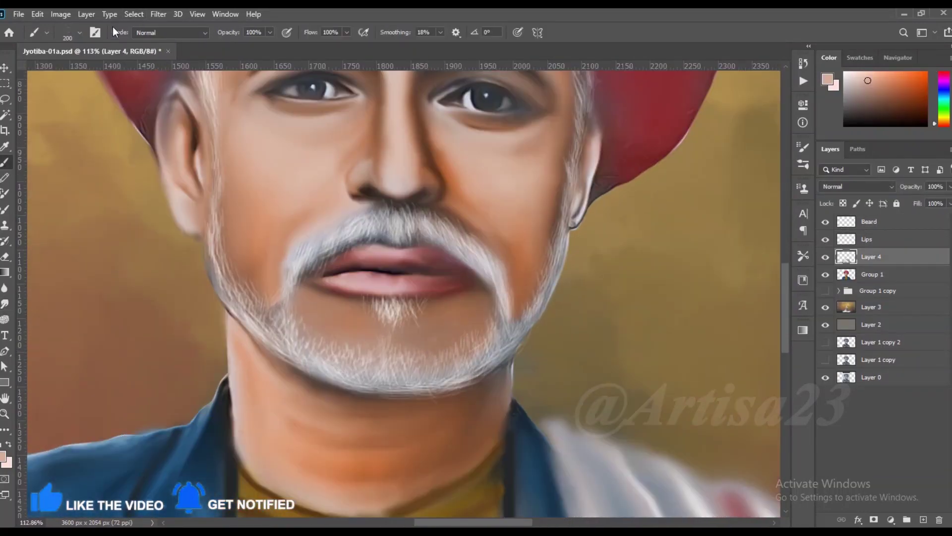
key("F5")
scroll(677, 323, "up", 3)
left_click(626, 234)
key("F5")
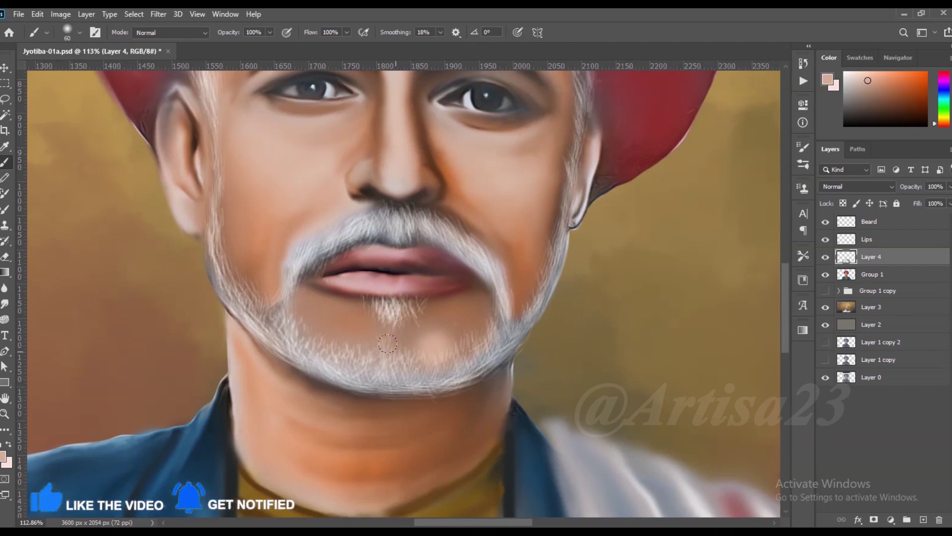
Smudge the chin beard from right to left with a slightly larger Smudge brush
key("r")
key("bracketright")
left_click_drag(449, 338, 379, 340)
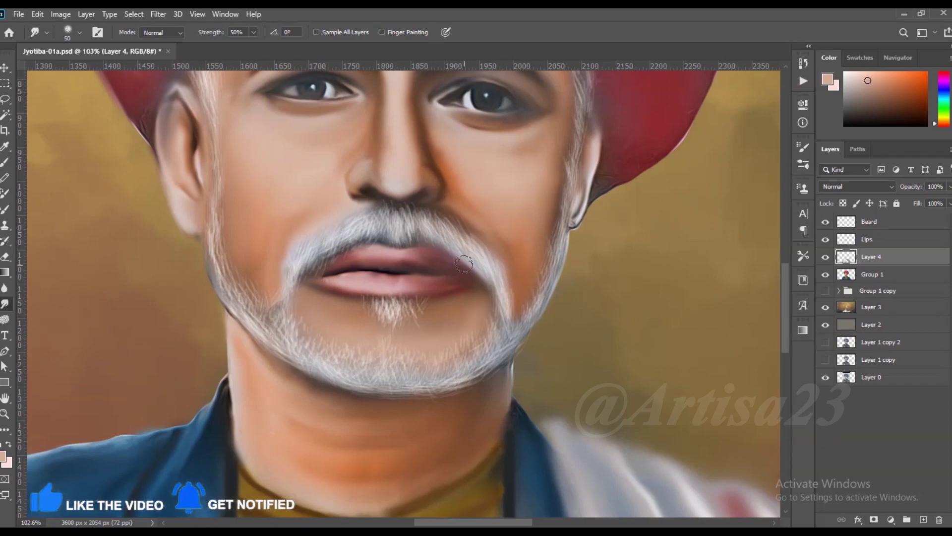
scroll(463, 262, "down", 3)
key("alt+bracketleft")
scroll(334, 202, "up", 2)
scroll(415, 326, "down", 3)
scroll(415, 326, "down", 5)
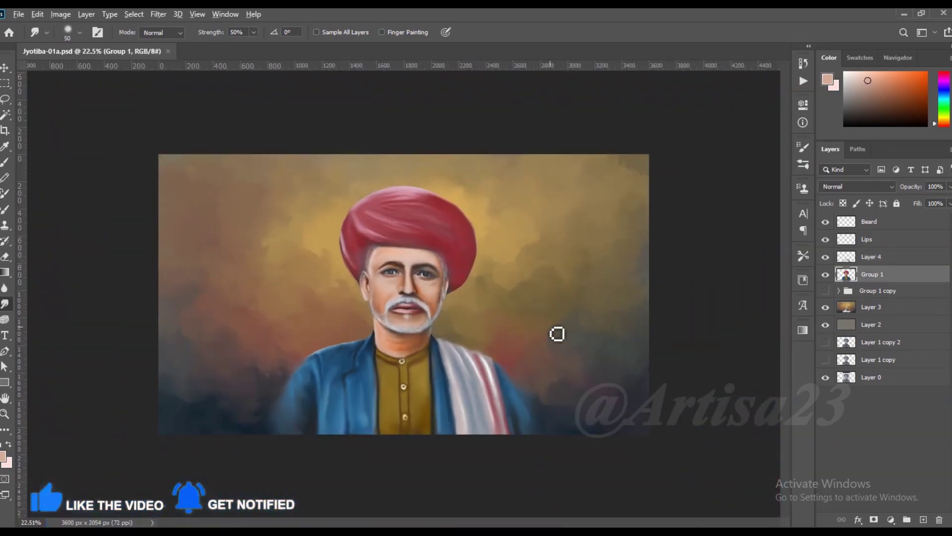
key("alt+bracketright")
key("alt+bracketright")
key("alt+bracketright")
scroll(557, 315, "up", 2)
scroll(337, 310, "up", 2)
scroll(336, 309, "up", 2)
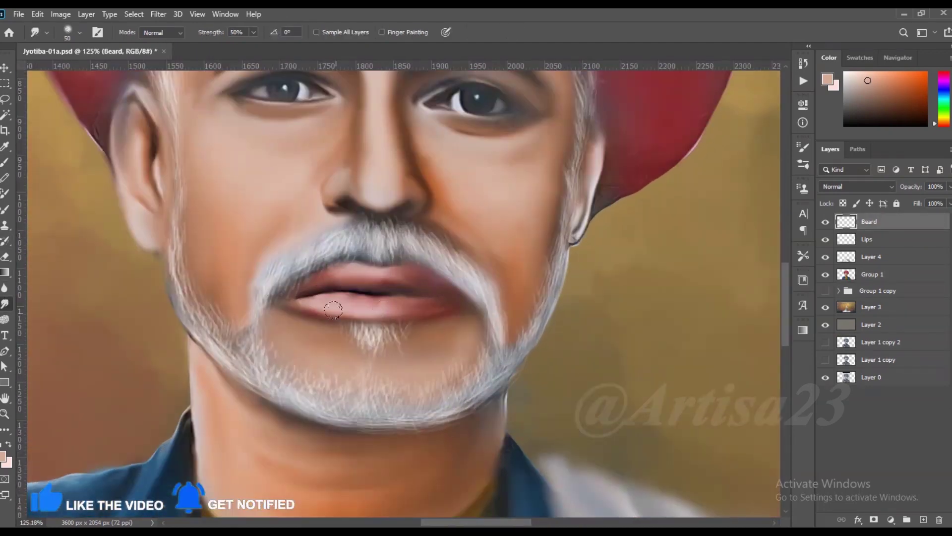
scroll(190, 246, "down", 1)
scroll(317, 248, "down", 1)
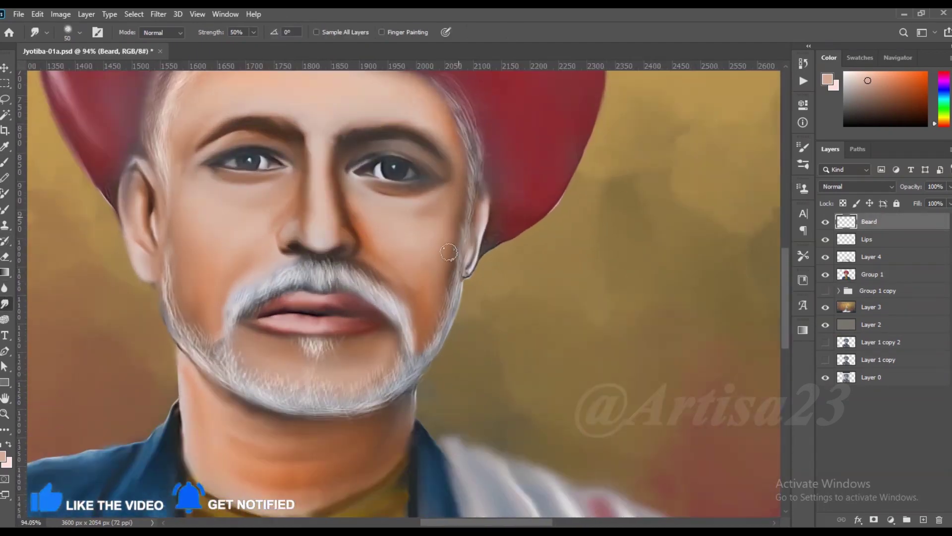
Sample a light skin colour and paint a light stroke on the chin
key("alt+bracketleft")
key("alt+bracketleft")
key("b")
left_click(327, 358, "alt")
scroll(329, 359, "up", 1)
mouse_move(292, 366)
left_mouse_down()
mouse_move(343, 359)
mouse_move(289, 365)
left_mouse_up()
With Smudge active, adjust brush size while switching between Beard, Group 1 and Layer 4
left_click(6, 304)
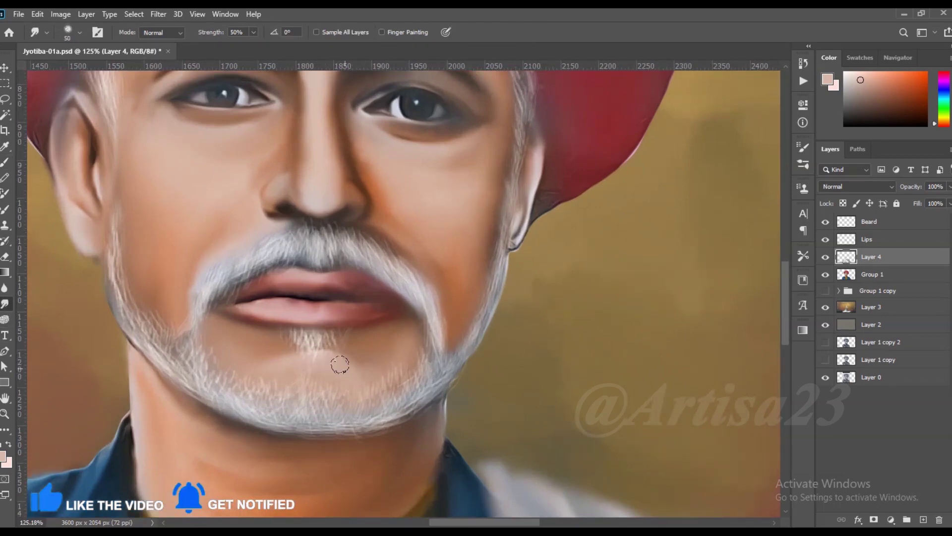
left_click(869, 222)
key("bracketleft")
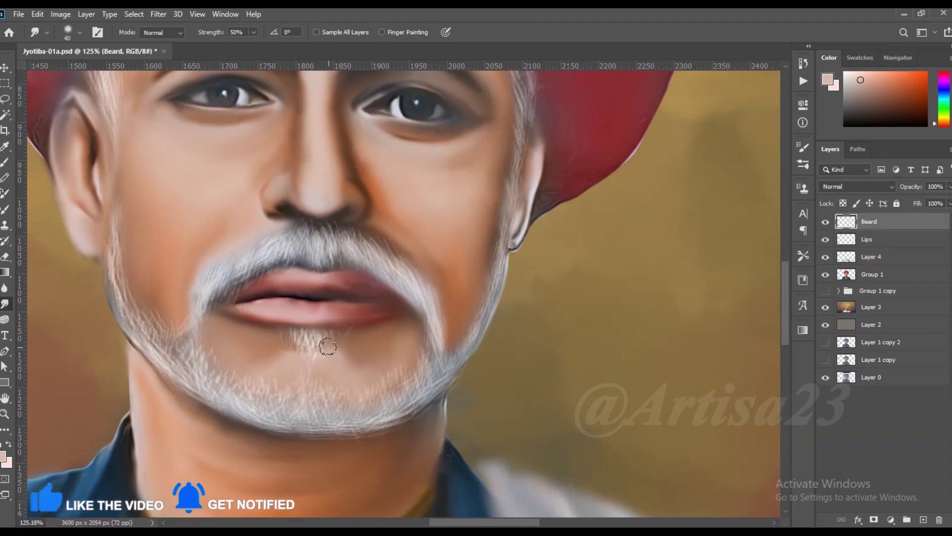
left_click(200, 266, "ctrl")
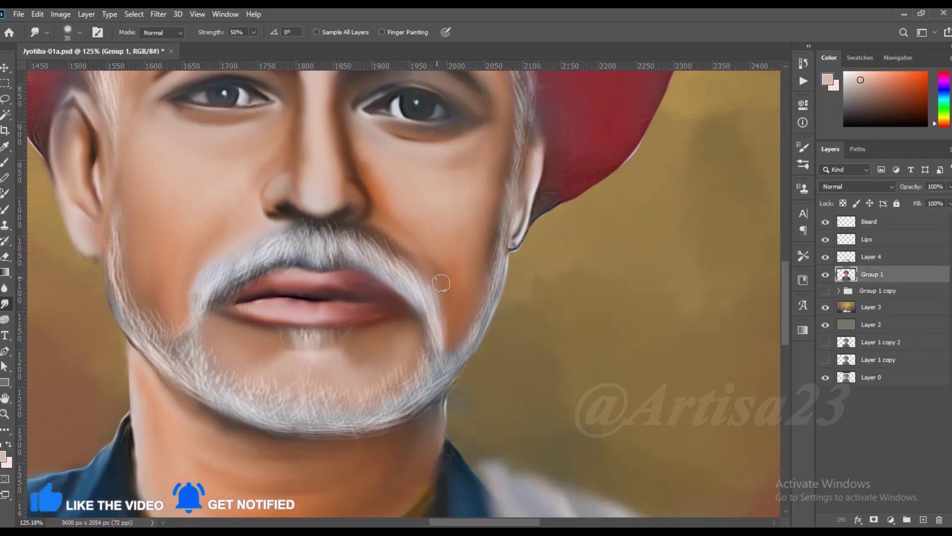
left_click(443, 339, "ctrl")
key("bracketright")
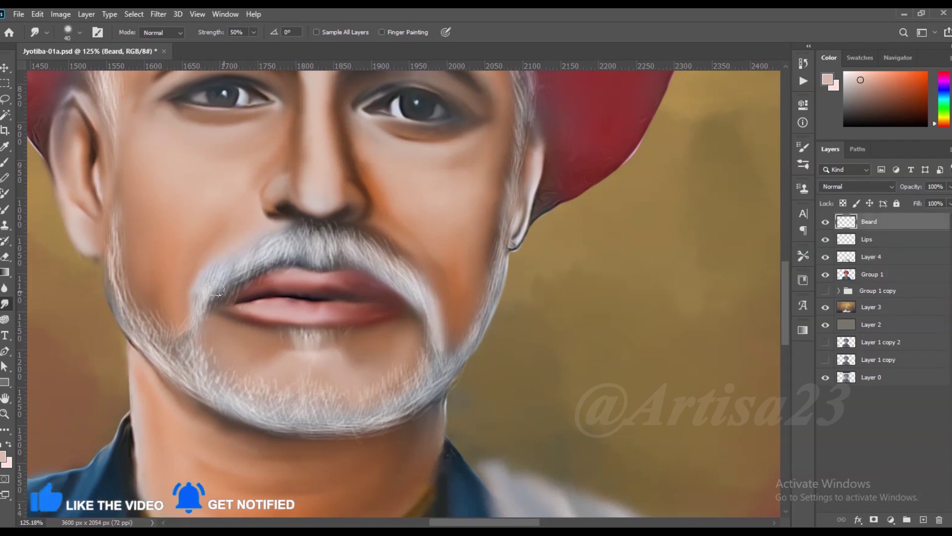
scroll(181, 312, "down", 3)
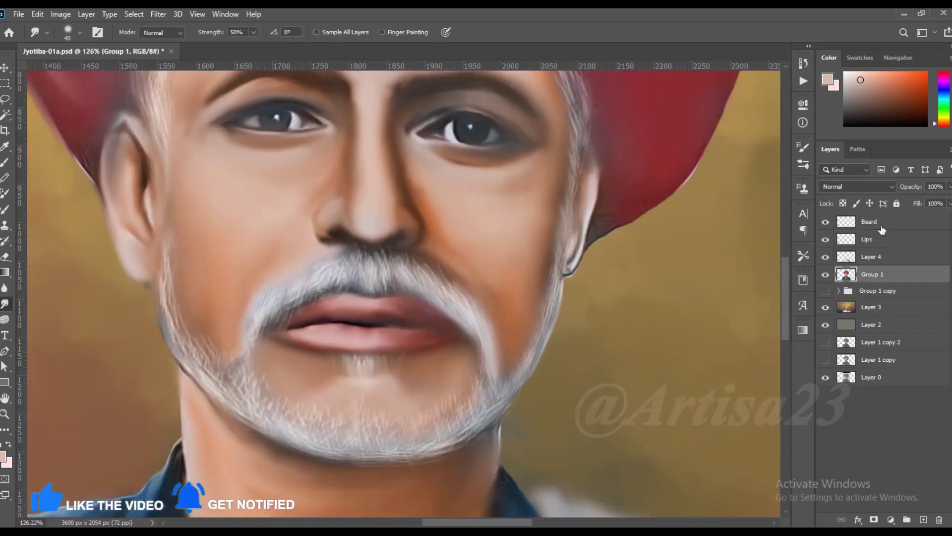
scroll(387, 255, "down", 2)
scroll(350, 159, "up", 3)
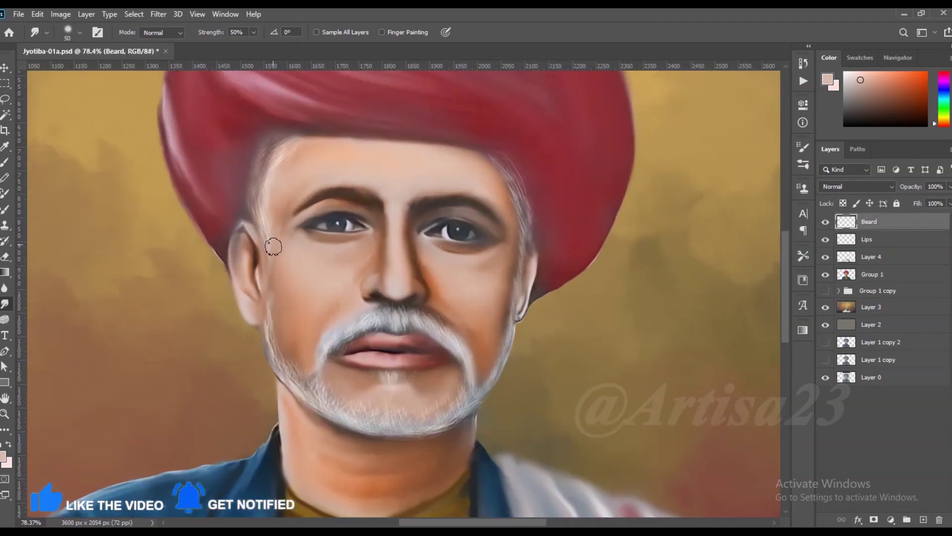
left_click(873, 254)
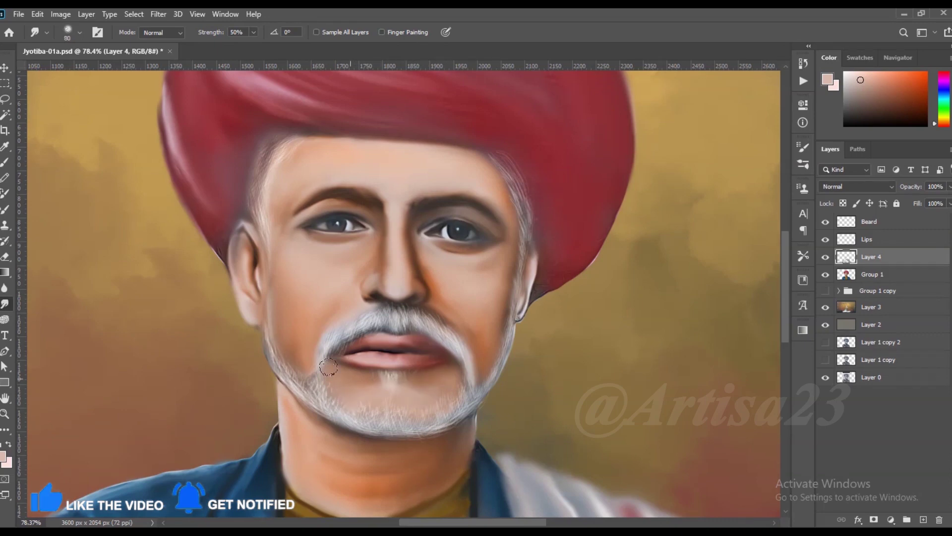
scroll(295, 340, "down", 4)
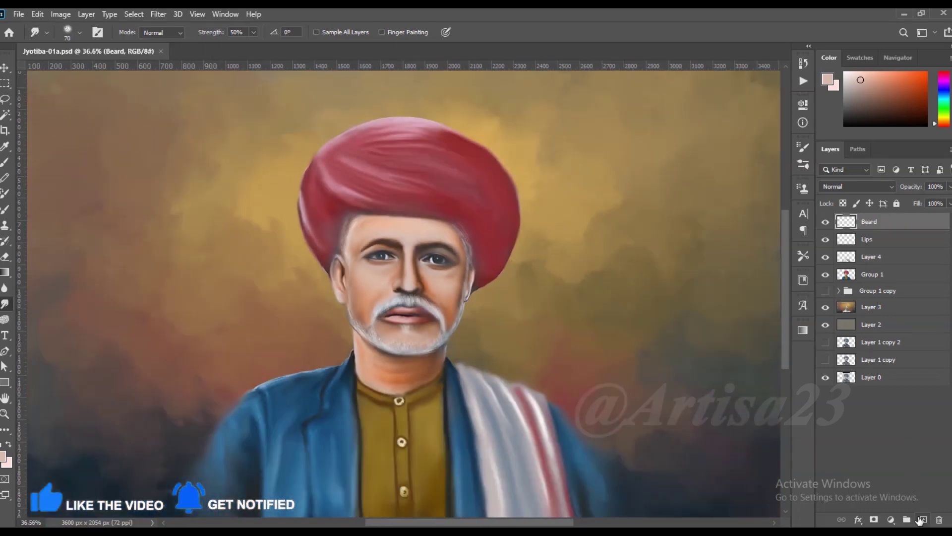
Add a new layer named Line 02 and rename Layer 4 to Line
left_click(923, 520)
double_click(871, 221)
left_click(870, 276)
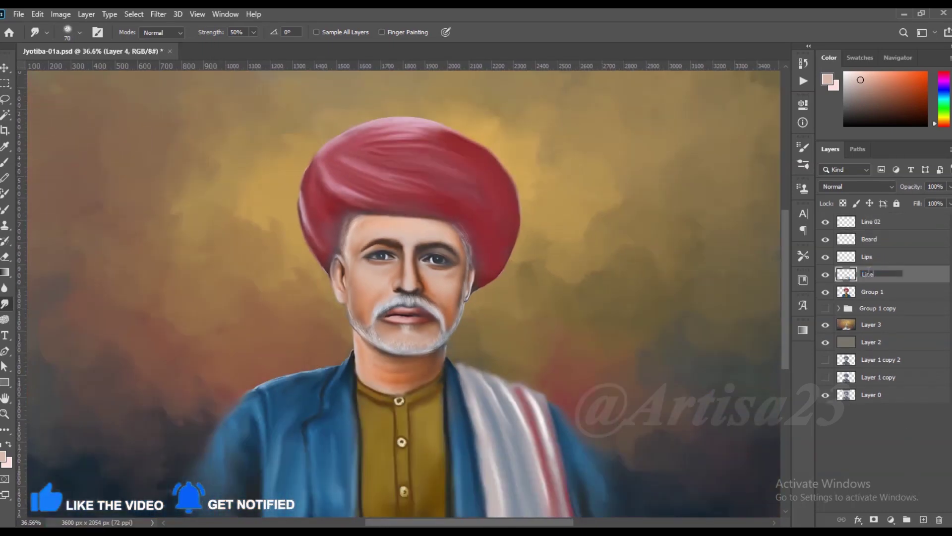
left_click(871, 221)
scroll(396, 248, "up", 3)
Set the foreground colour to the turban's dark red, 6f0c10
key("i")
left_click(510, 364)
left_click(827, 79)
left_click(807, 280)
mouse_move(237, 144)
left_mouse_down()
mouse_move(303, 226)
mouse_move(492, 260)
left_mouse_up()
left_click(4, 457)
left_click(783, 280)
Brush dark red fold lines across the turban's top and right side
key("b")
scroll(243, 146, "down", 2)
left_click_drag(272, 154, 446, 215)
left_click_drag(303, 130, 469, 204)
left_click_drag(369, 140, 493, 197)
left_click_drag(355, 106, 548, 223)
left_click_drag(511, 195, 543, 247)
left_click_drag(577, 209, 558, 313)
mouse_move(469, 237)
left_mouse_down()
mouse_move(513, 264)
mouse_move(526, 302)
left_mouse_up()
Outline the turban's lower edge and add fold and hatch strokes down its sides
left_click_drag(491, 244, 386, 224)
mouse_move(297, 215)
left_mouse_down()
mouse_move(325, 233)
mouse_move(287, 278)
left_mouse_up()
mouse_move(298, 243)
left_mouse_down()
mouse_move(269, 298)
mouse_move(272, 321)
left_mouse_up()
left_click_drag(257, 251, 243, 272)
left_click_drag(241, 181, 268, 243)
mouse_move(238, 233)
left_mouse_down()
mouse_move(275, 267)
mouse_move(270, 298)
left_mouse_up()
Smudge the turban fold lines and hatching into soft blended creases
key("r")
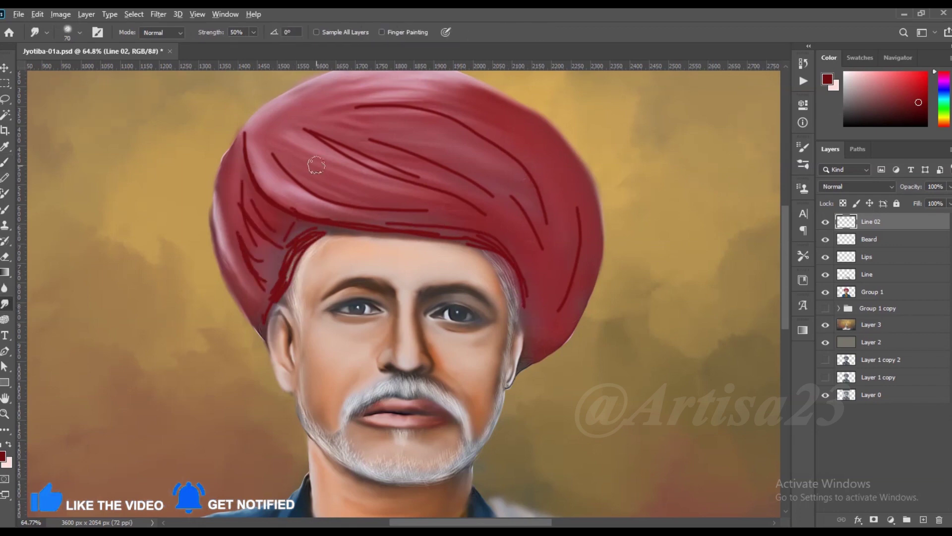
scroll(318, 171, "up", 3)
key("bracketright")
key("bracketright")
key("bracketright")
mouse_move(342, 140)
left_mouse_down()
mouse_move(549, 202)
mouse_move(597, 254)
left_mouse_up()
mouse_move(461, 226)
left_mouse_down()
mouse_move(266, 149)
mouse_move(221, 243)
mouse_move(257, 236)
left_mouse_up()
left_click_drag(318, 250, 263, 330)
left_click_drag(213, 253, 250, 330)
left_click_drag(412, 235, 598, 372)
scroll(631, 259, "down", 2, "alt")
mouse_move(516, 191)
left_mouse_down()
mouse_move(586, 165)
mouse_move(615, 237)
left_mouse_up()
left_click_drag(342, 297, 292, 328)
Paint dark red fold lines across the turban, including a short one at its lower edge
key("b")
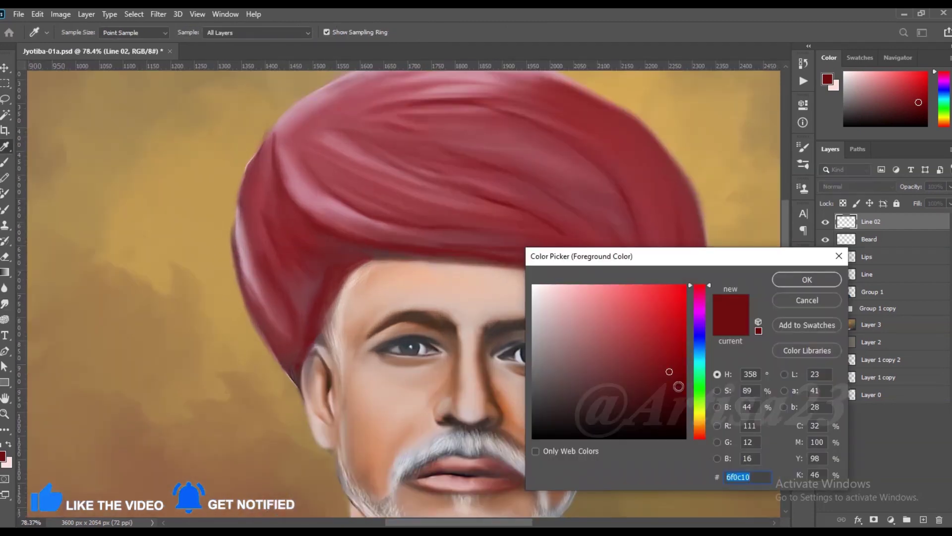
scroll(430, 262, "up", 3)
mouse_move(369, 250)
left_mouse_down()
mouse_move(584, 272)
mouse_move(699, 382)
mouse_move(631, 281)
mouse_move(376, 268)
mouse_move(291, 385)
mouse_move(392, 261)
left_mouse_up()
scroll(359, 250, "down", 1, "alt")
left_click_drag(299, 153, 402, 226)
scroll(404, 162, "down", 2, "alt")
left_click_drag(403, 161, 584, 213)
scroll(601, 207, "down", 1, "alt")
left_click_drag(461, 133, 654, 219)
Smudge the turban fold lines soft and add dark fold strokes on the turban's left
key("r")
scroll(441, 141, "up", 2, "alt")
left_click_drag(496, 173, 387, 223)
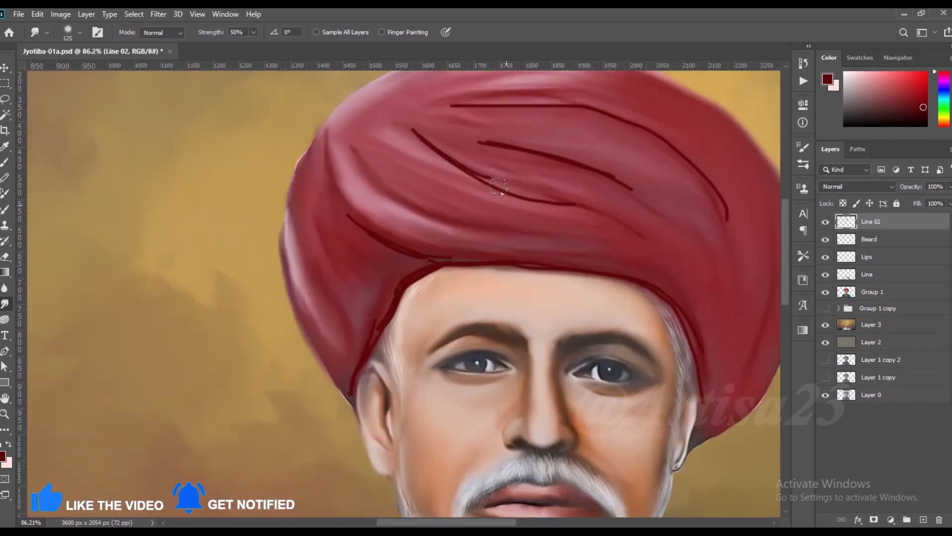
left_click_drag(406, 149, 526, 193)
left_click_drag(466, 139, 604, 168)
scroll(604, 168, "down", 1, "alt")
mouse_move(723, 201)
left_mouse_down()
mouse_move(524, 117)
mouse_move(689, 183)
left_mouse_up()
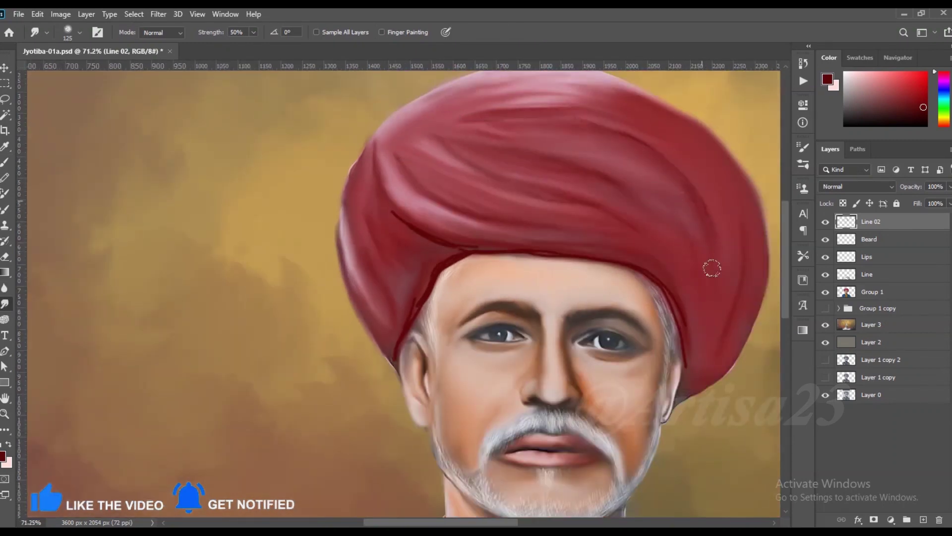
left_click_drag(392, 211, 450, 229)
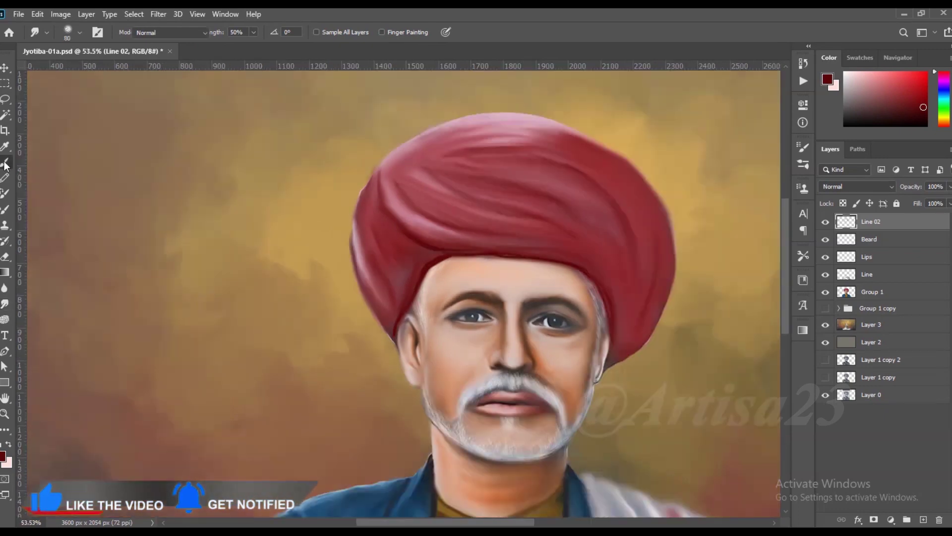
mouse_move(384, 220)
left_mouse_down()
mouse_move(435, 272)
mouse_move(414, 278)
left_mouse_up()
mouse_move(366, 252)
left_mouse_down()
mouse_move(421, 290)
mouse_move(370, 251)
mouse_move(381, 223)
left_mouse_up()
scroll(410, 309, "down", 1, "alt")
With a slightly larger brush, add light red highlight streaks across the turban and blend its left edge
key("r")
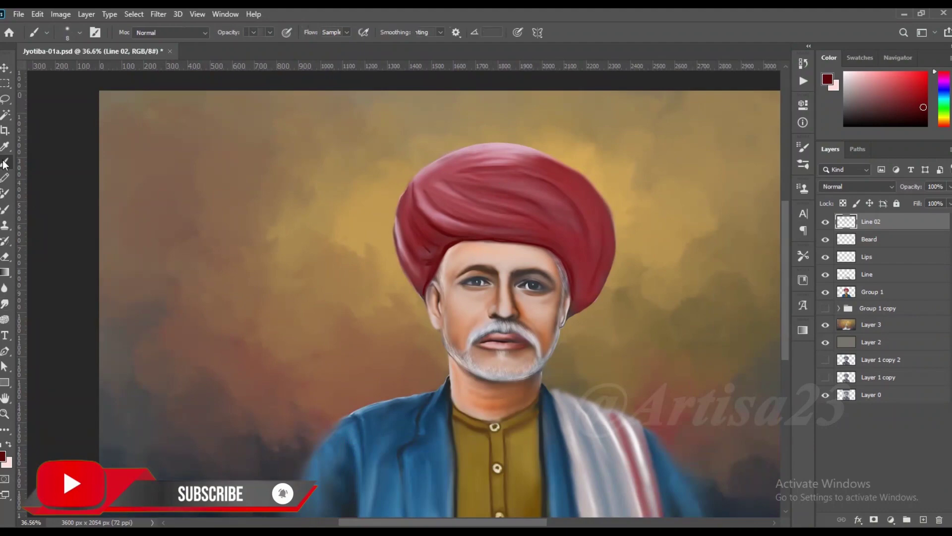
key("bracketright")
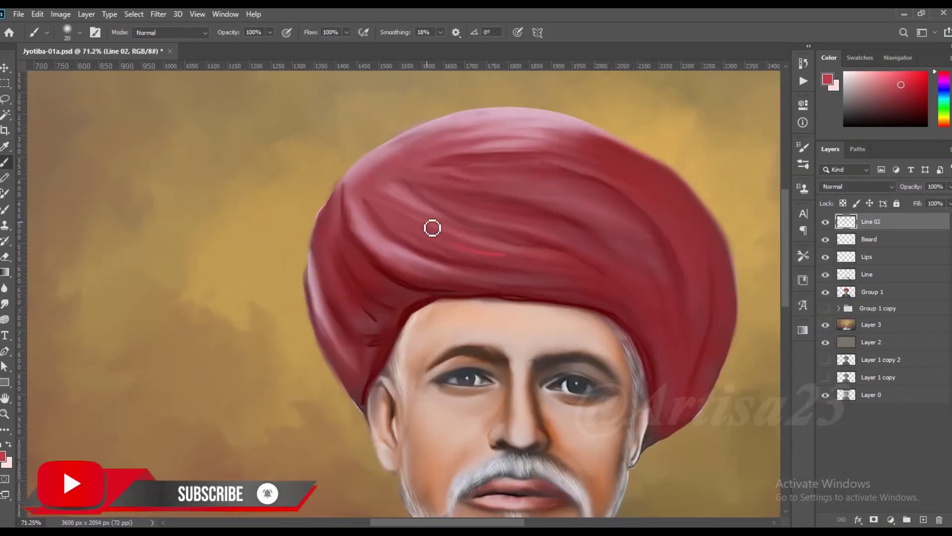
left_click_drag(426, 220, 503, 256)
left_click_drag(469, 213, 533, 223)
left_click_drag(515, 186, 580, 205)
left_click_drag(503, 144, 575, 152)
left_click_drag(369, 242, 422, 273)
key("r")
left_click_drag(335, 318, 362, 234)
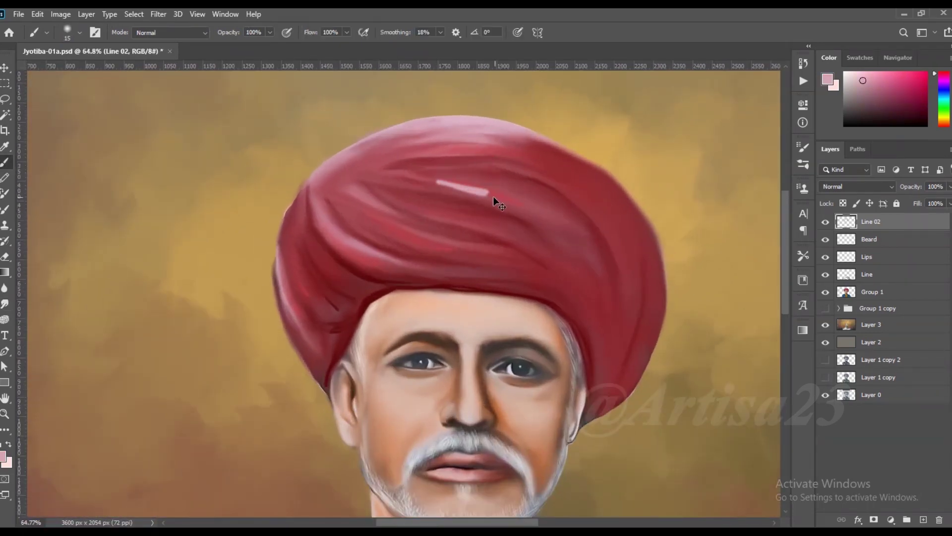
Sample a pink tone from the turban and paint pink highlight strokes on the turban top
left_click(446, 132)
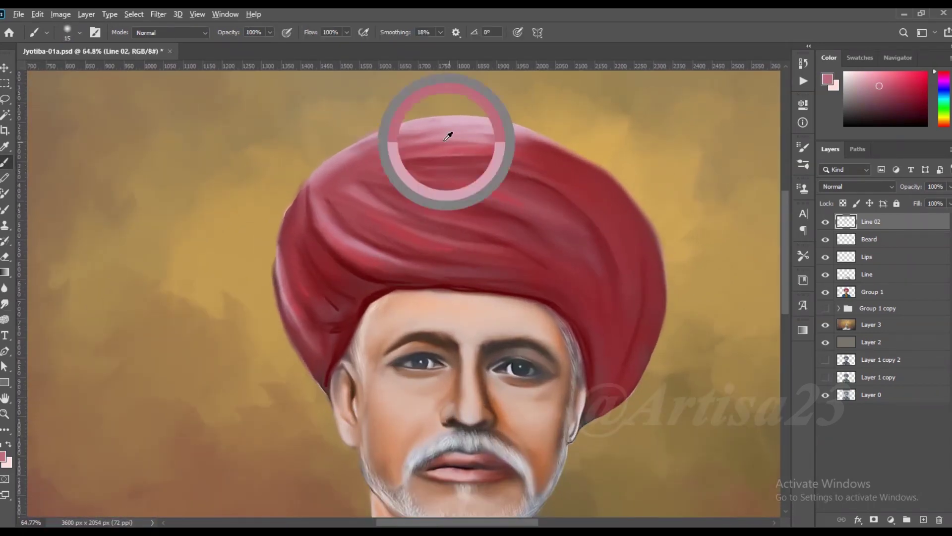
left_click(4, 455)
left_click(803, 278)
left_click_drag(396, 226, 449, 243)
left_click_drag(320, 218, 345, 239)
left_click_drag(416, 179, 446, 185)
left_click_drag(457, 188, 484, 190)
Blend the pink highlights smoothly into the turban
left_click(4, 304)
scroll(321, 258, "up", 2)
left_click_drag(282, 219, 308, 298)
left_click_drag(382, 204, 476, 248)
left_click_drag(351, 173, 510, 181)
left_click_drag(593, 210, 618, 261)
scroll(599, 227, "down", 1)
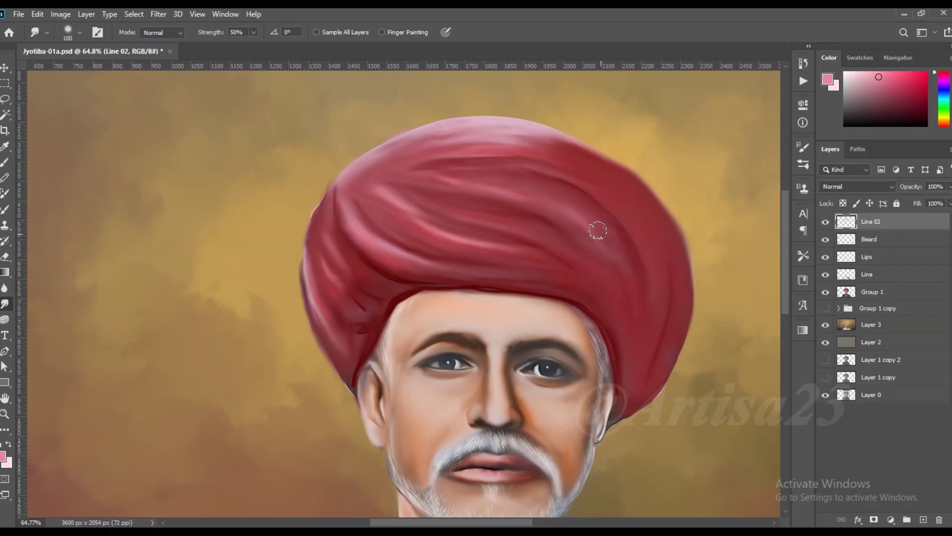
scroll(498, 254, "down", 3)
scroll(497, 254, "up", 2)
Paint dark red strokes along the turban's right edge and smudge them smooth
key("b")
scroll(497, 254, "up", 1)
left_click_drag(503, 226, 511, 277)
left_click_drag(533, 238, 508, 301)
key("r")
scroll(495, 312, "up", 1)
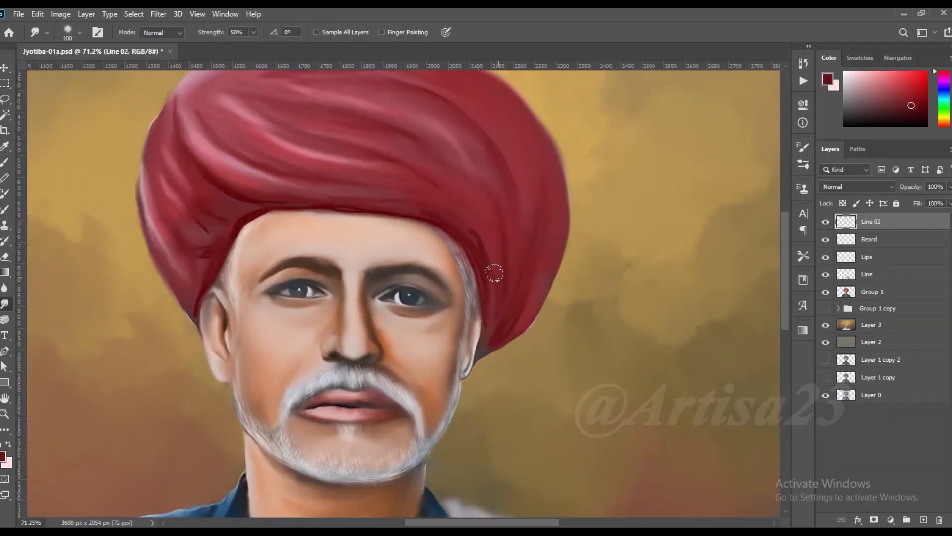
left_click_drag(548, 227, 499, 328)
Zoom in and smudge the inner corner of the eye white into shape
scroll(546, 287, "down", 1)
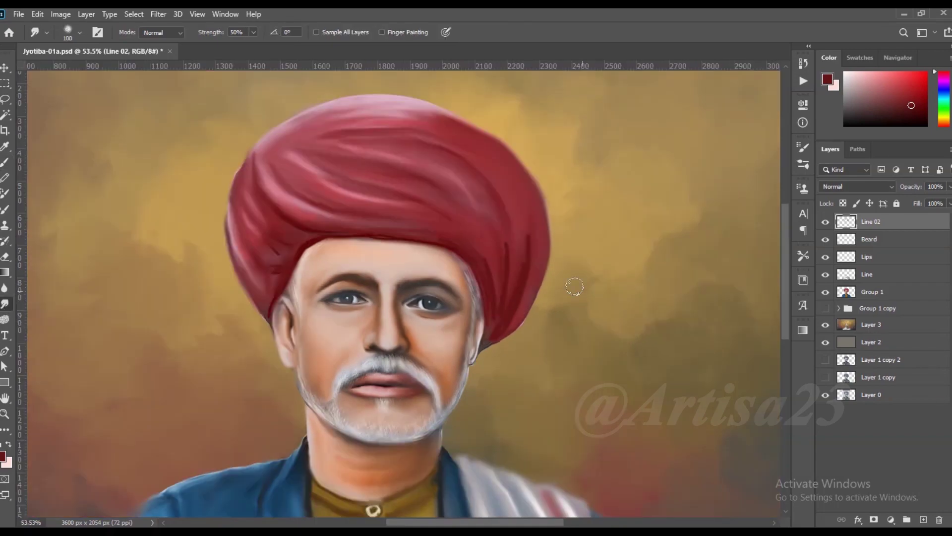
scroll(487, 267, "up", 1)
scroll(503, 270, "down", 5)
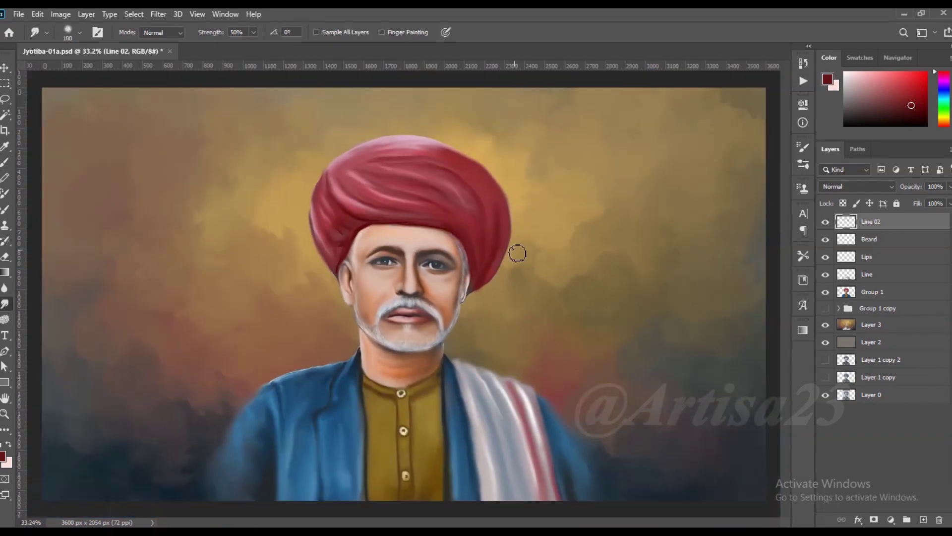
scroll(495, 276, "down", 2)
scroll(411, 364, "up", 4)
scroll(411, 363, "up", 1)
scroll(412, 347, "up", 2)
scroll(406, 248, "up", 3)
scroll(404, 195, "up", 3)
scroll(411, 244, "up", 5)
mouse_move(397, 233)
left_mouse_down()
mouse_move(402, 272)
mouse_move(410, 242)
mouse_move(439, 316)
mouse_move(410, 296)
mouse_move(480, 321)
mouse_move(374, 235)
left_mouse_up()
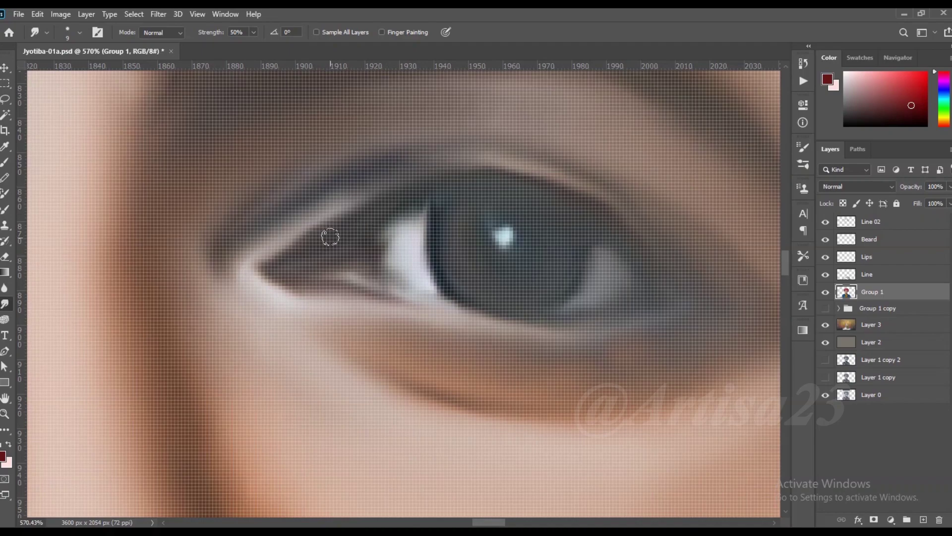
Fit the portrait in view and add a new empty layer above Line 02, starting its rename
scroll(496, 230, "down", 5)
scroll(510, 230, "up", 5)
scroll(424, 249, "down", 3)
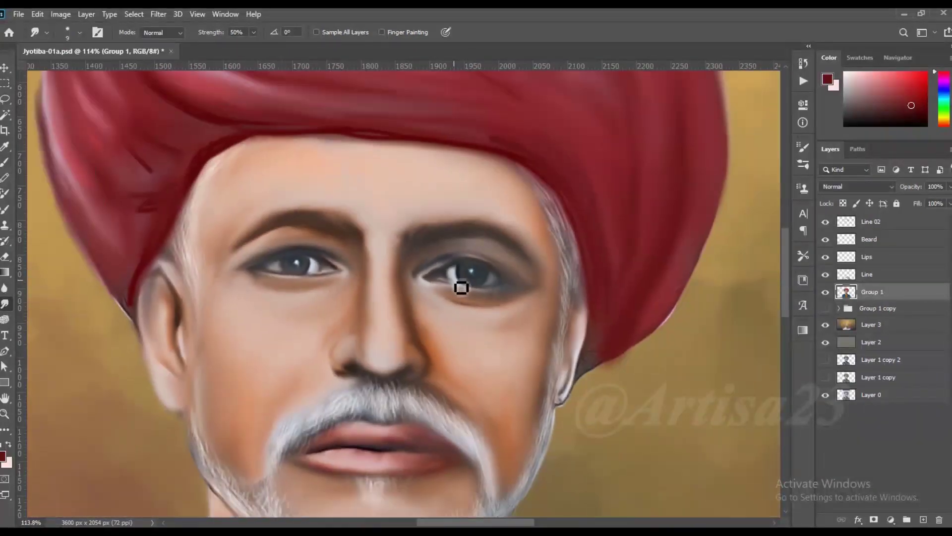
scroll(457, 283, "down", 3)
scroll(493, 300, "down", 1)
key("alt+period")
left_click(923, 519)
double_click(872, 221)
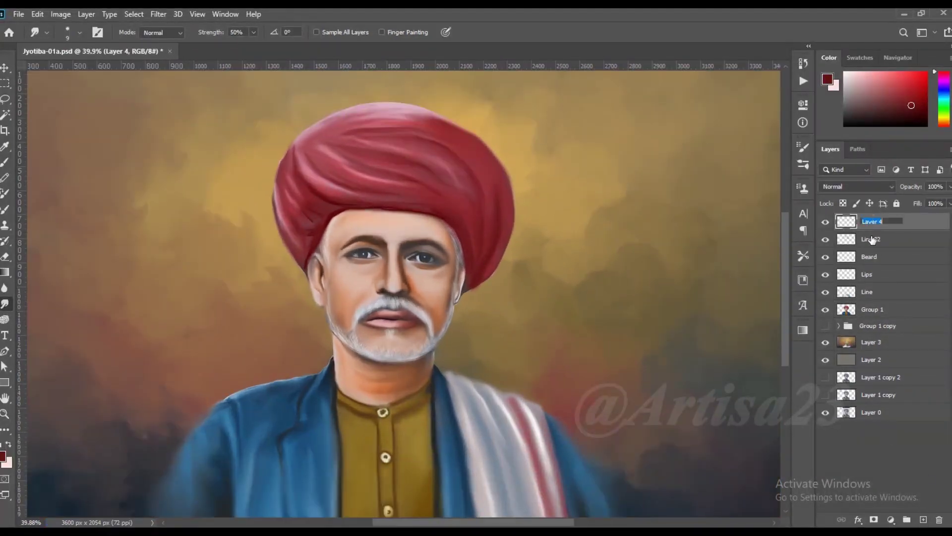
Set the brush colour to white and shrink the brush for fine hairs
scroll(411, 319, "up", 2)
scroll(411, 320, "up", 1)
key("b")
left_click(4, 456)
left_click(800, 277)
key("F5")
key("F5")
scroll(383, 287, "up", 1)
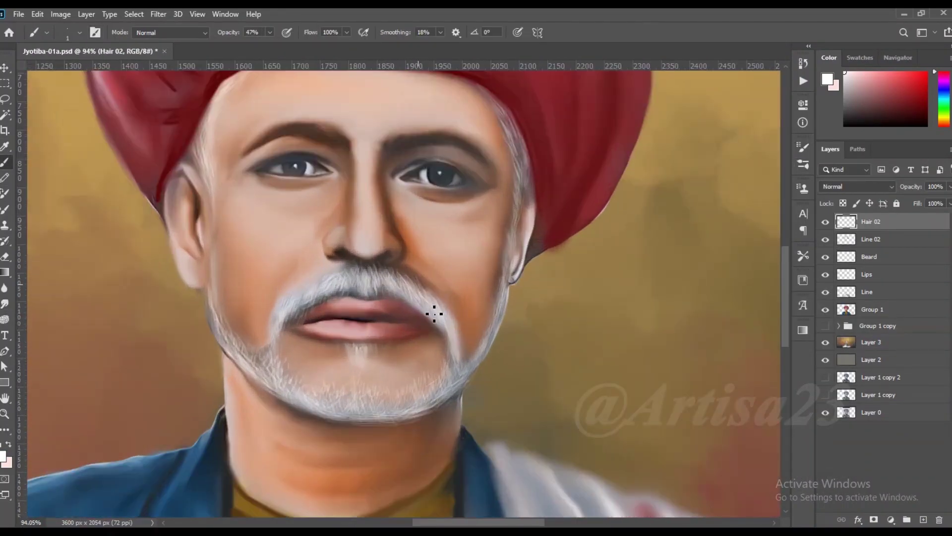
scroll(409, 298, "up", 1)
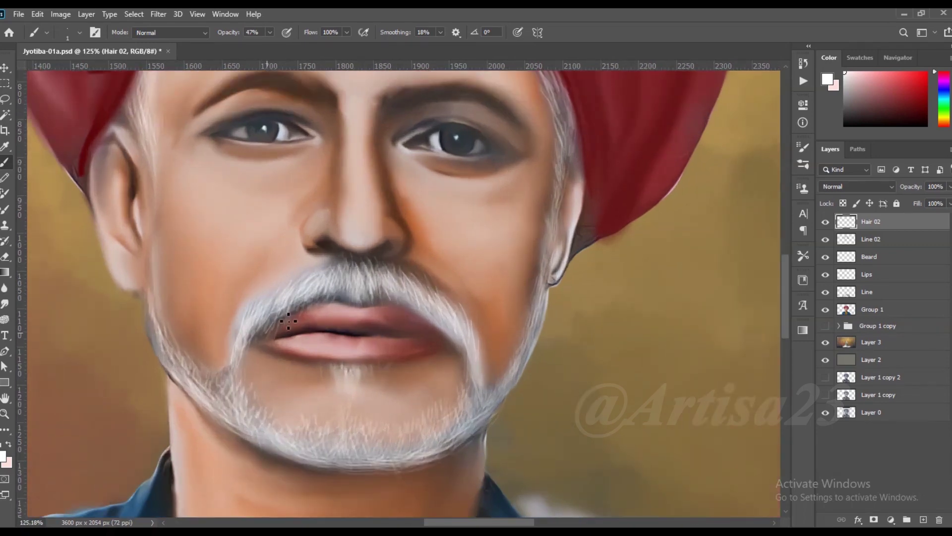
scroll(343, 280, "up", 1)
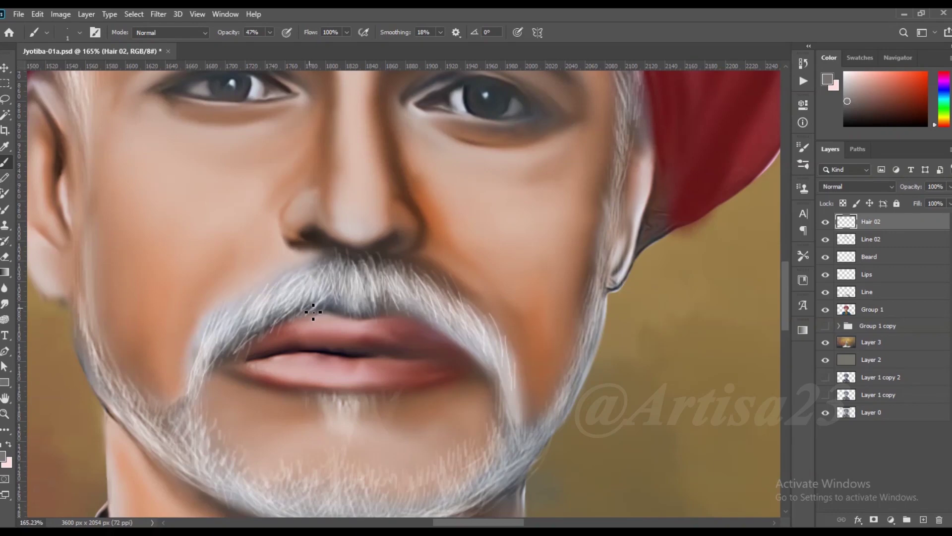
scroll(410, 302, "down", 1)
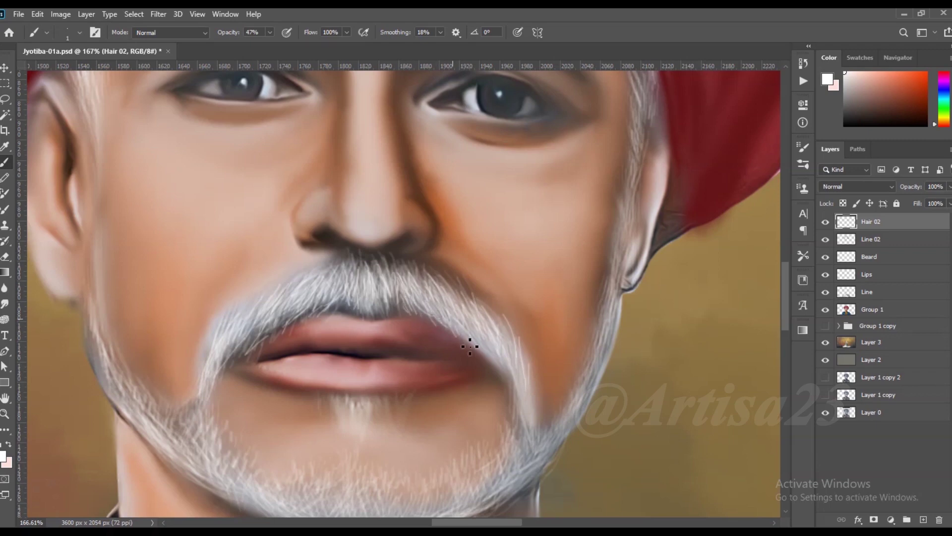
Paint fine white hair strokes on the moustache, then restore white as the paint colour
left_click_drag(469, 346, 455, 322)
left_click_drag(322, 299, 365, 310)
scroll(326, 319, "down", 2)
scroll(325, 319, "up", 1)
left_click(535, 278, "alt")
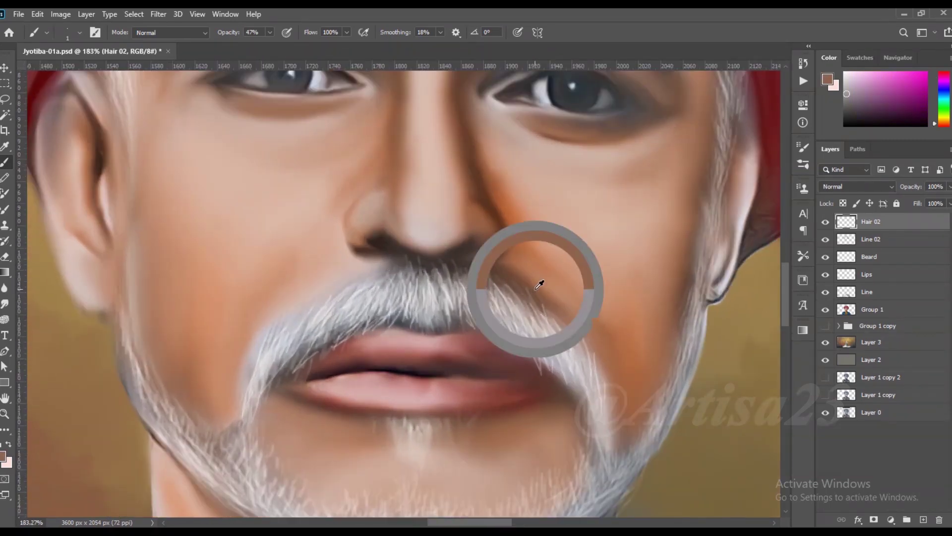
scroll(365, 277, "up", 2)
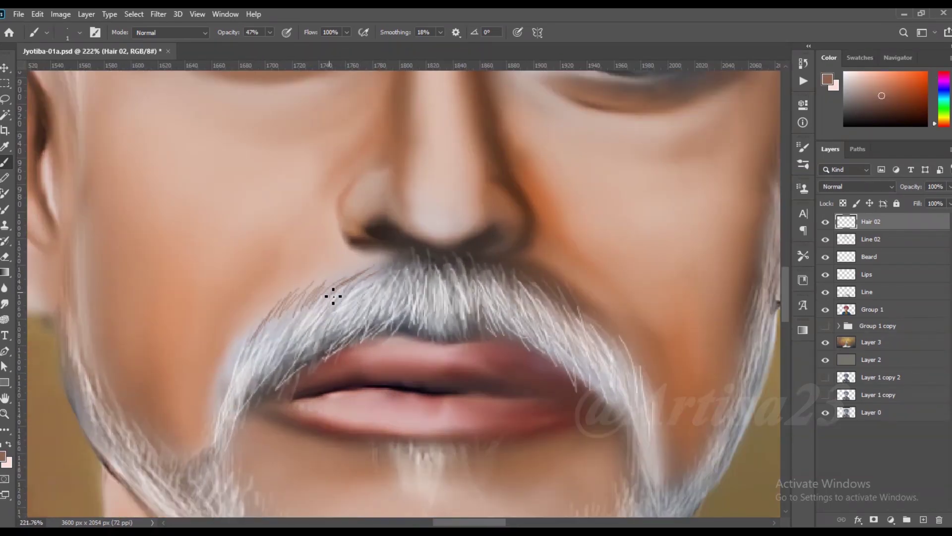
scroll(439, 268, "down", 2)
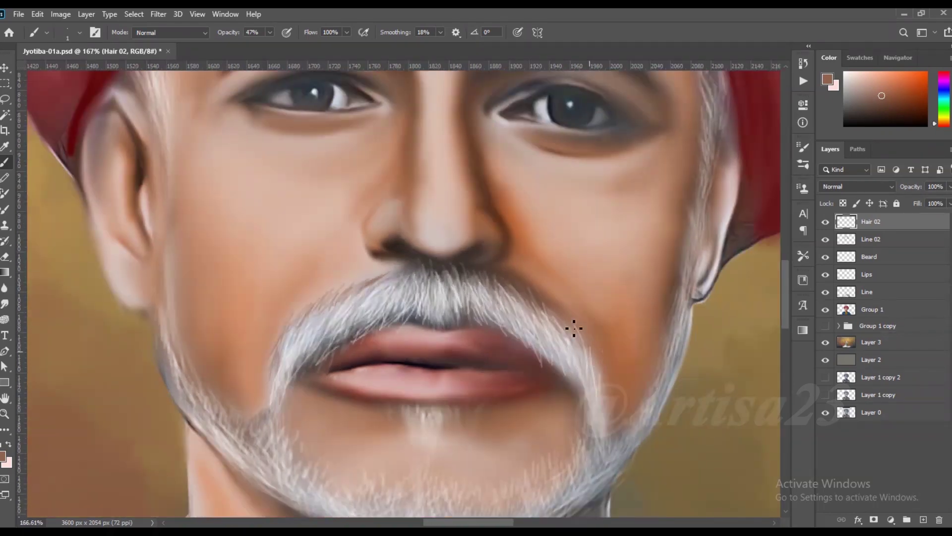
scroll(516, 295, "up", 2)
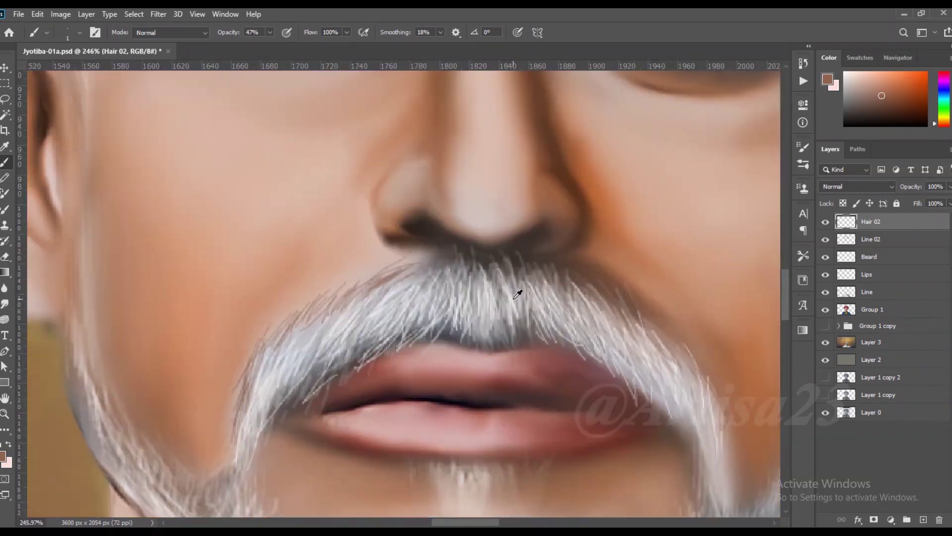
key("Return")
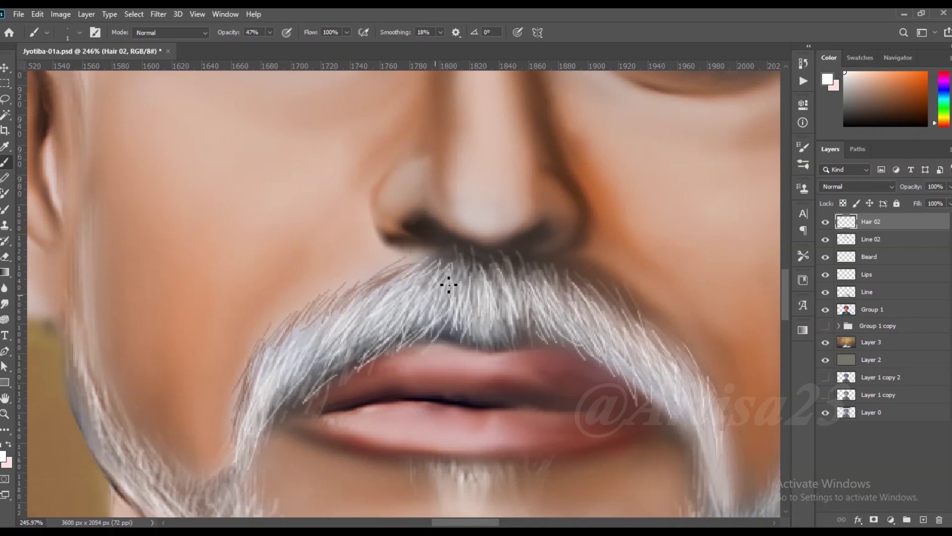
Raise the brush opacity to 67%
scroll(447, 337, "down", 3)
scroll(463, 397, "up", 2)
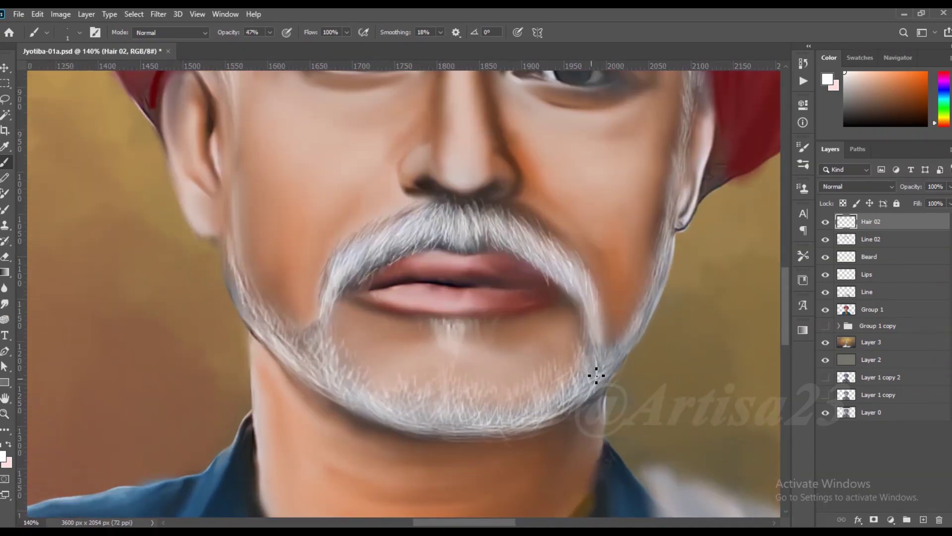
scroll(456, 327, "up", 1)
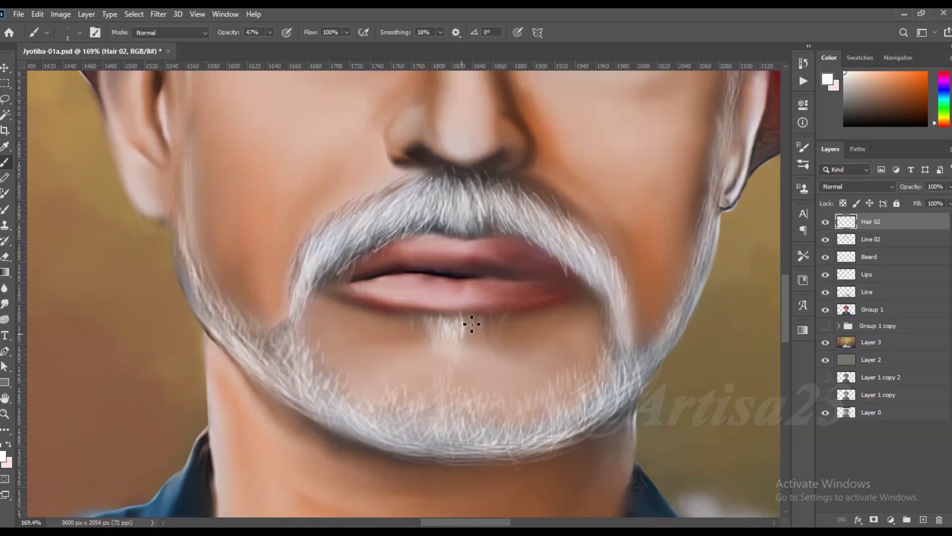
key("6")
key("7")
Line the temples, cheeks and beard with white strands, then add an empty Color 01 layer on top
scroll(309, 345, "down", 1)
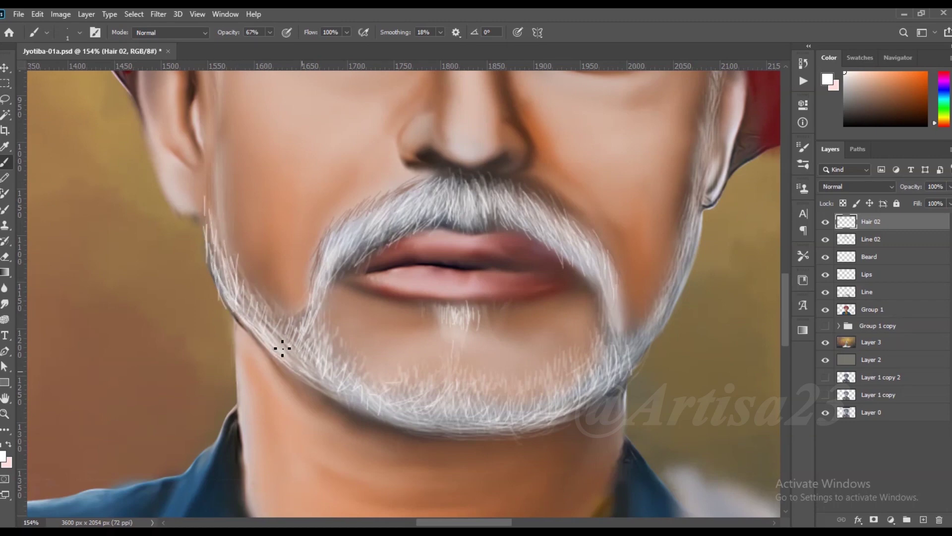
scroll(317, 379, "down", 1)
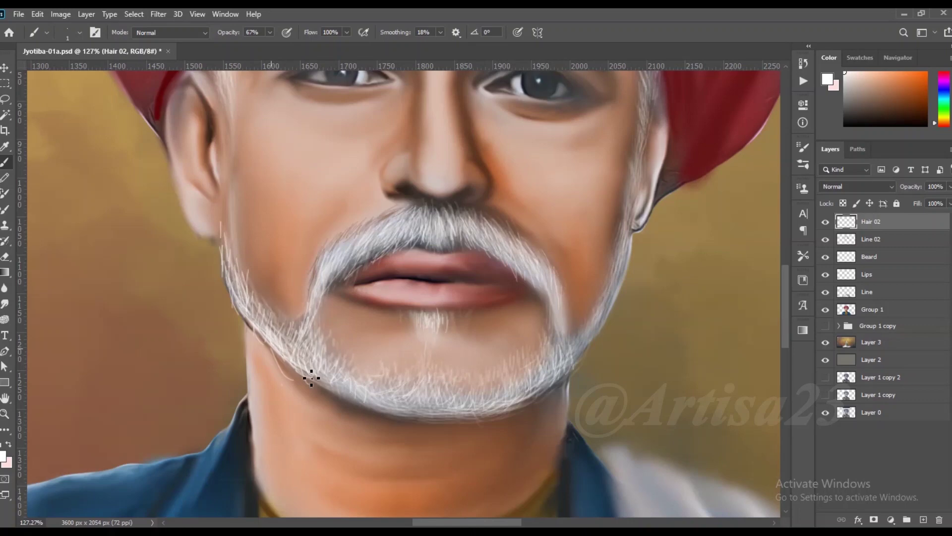
scroll(318, 382, "down", 1)
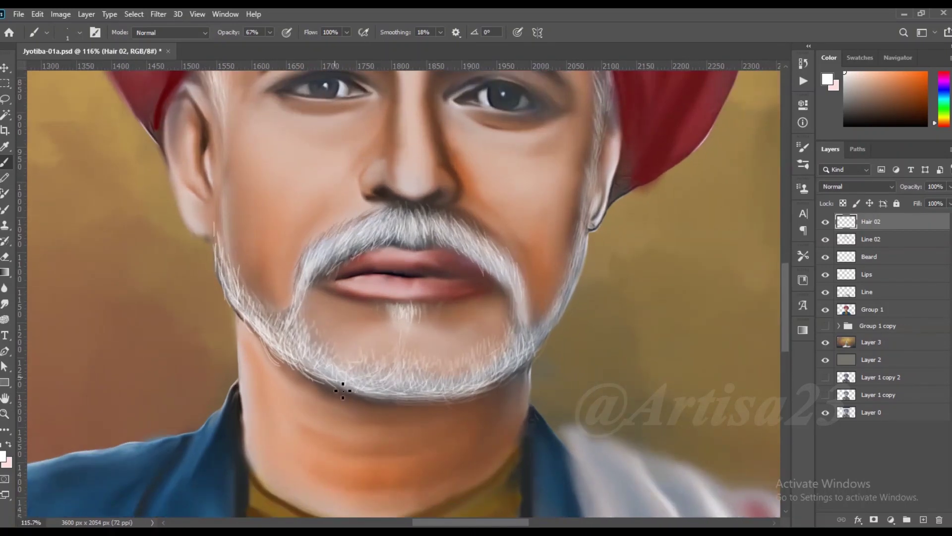
scroll(525, 332, "down", 1)
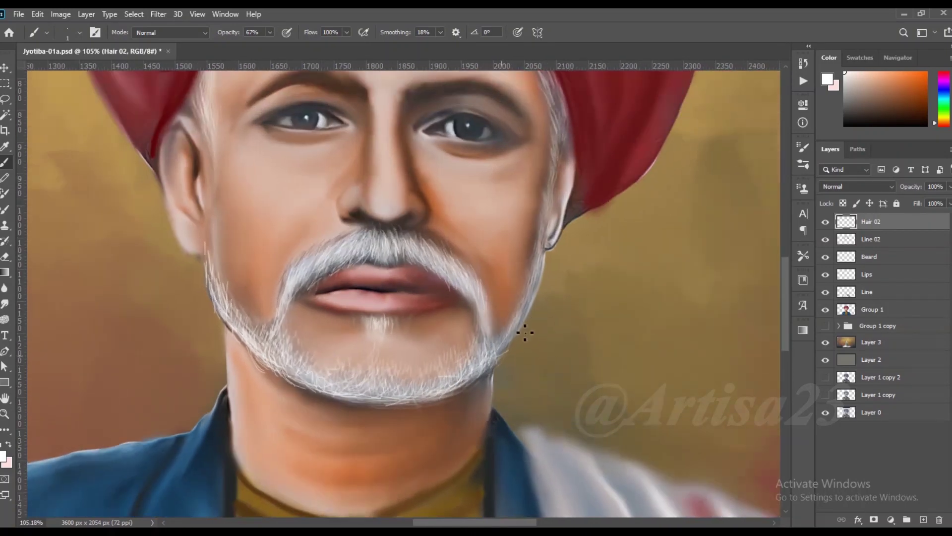
scroll(527, 325, "up", 3)
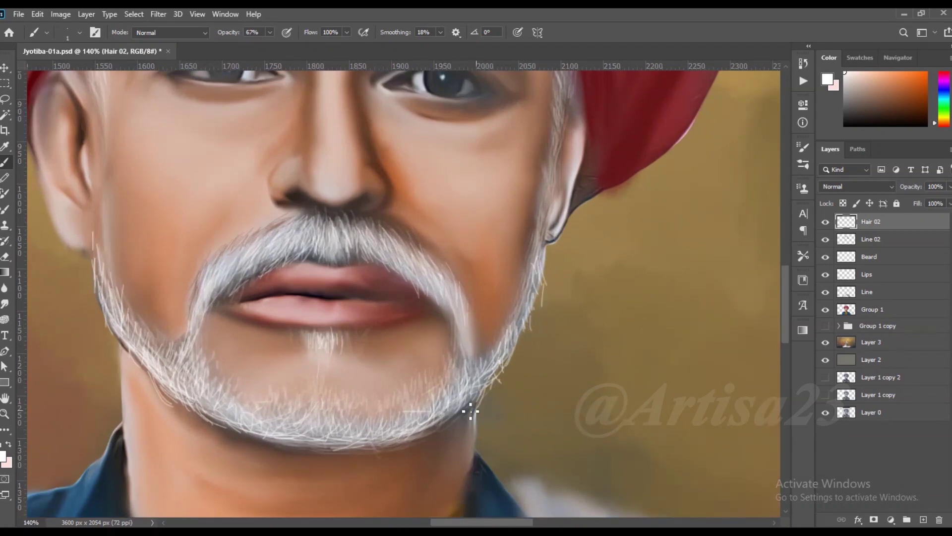
scroll(471, 410, "down", 1)
scroll(404, 399, "down", 1)
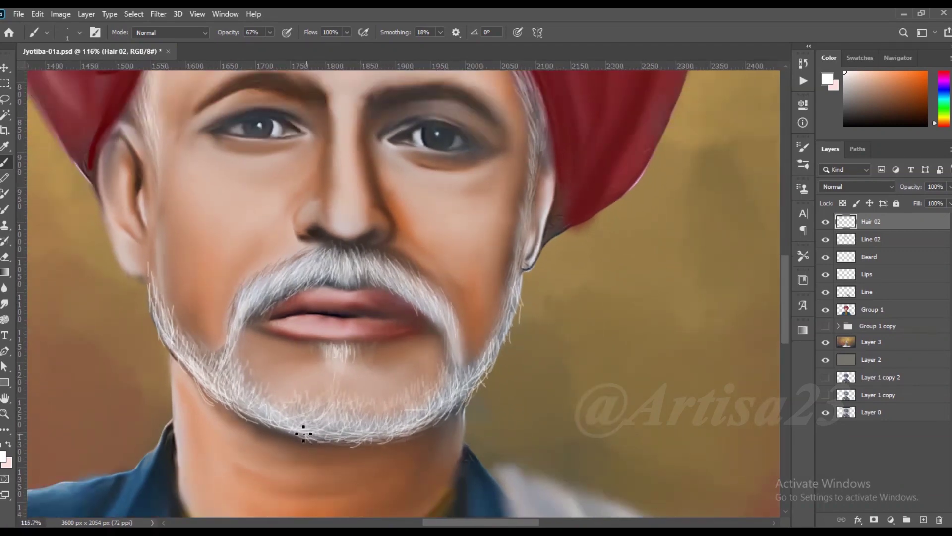
scroll(198, 294, "up", 1)
scroll(198, 294, "left", 1)
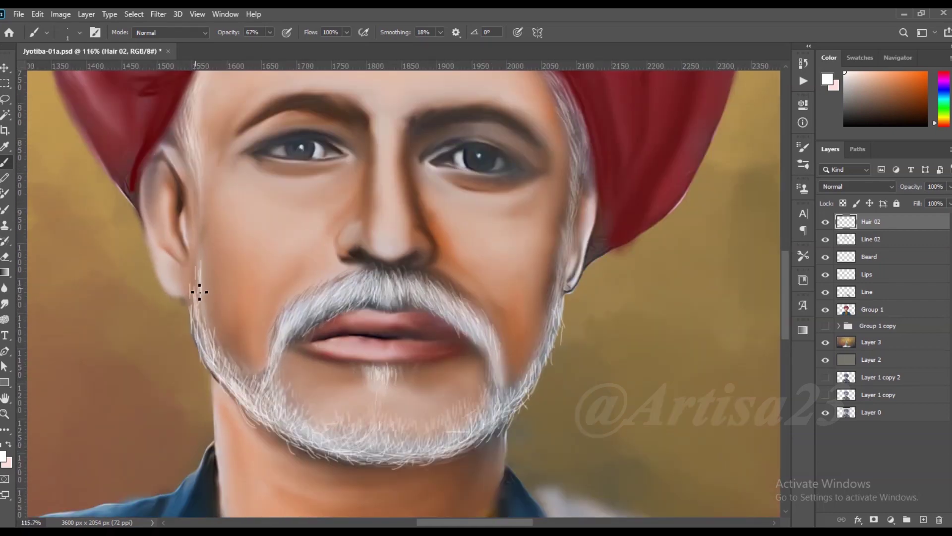
scroll(208, 148, "down", 1)
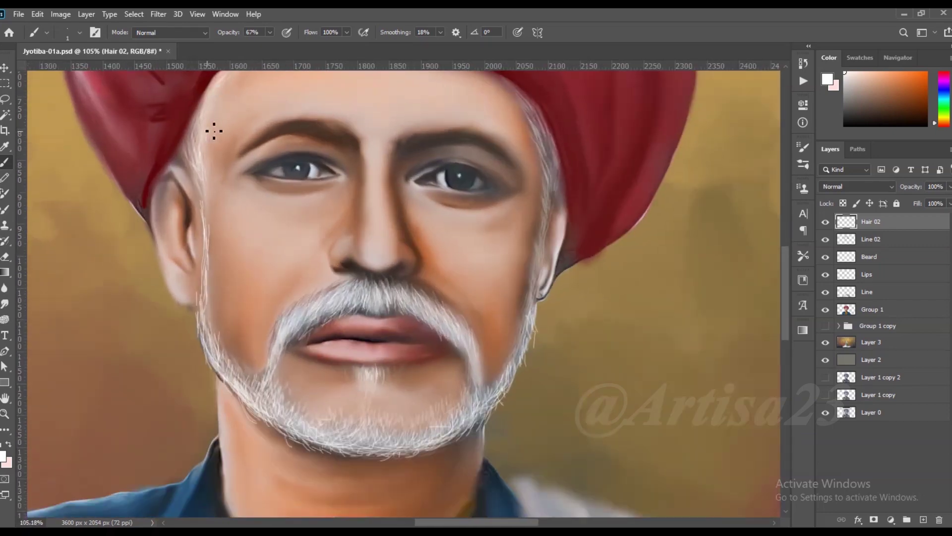
scroll(217, 148, "up", 1)
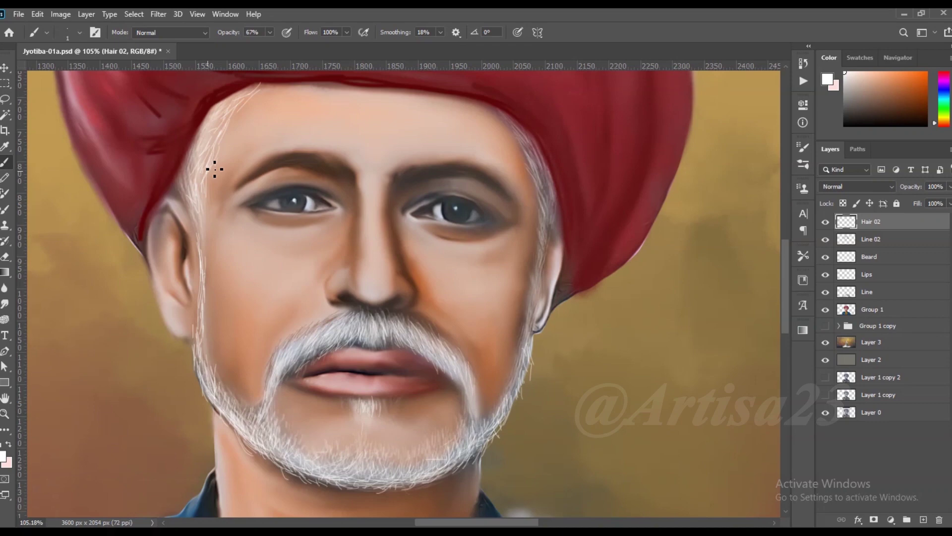
scroll(292, 89, "down", 1)
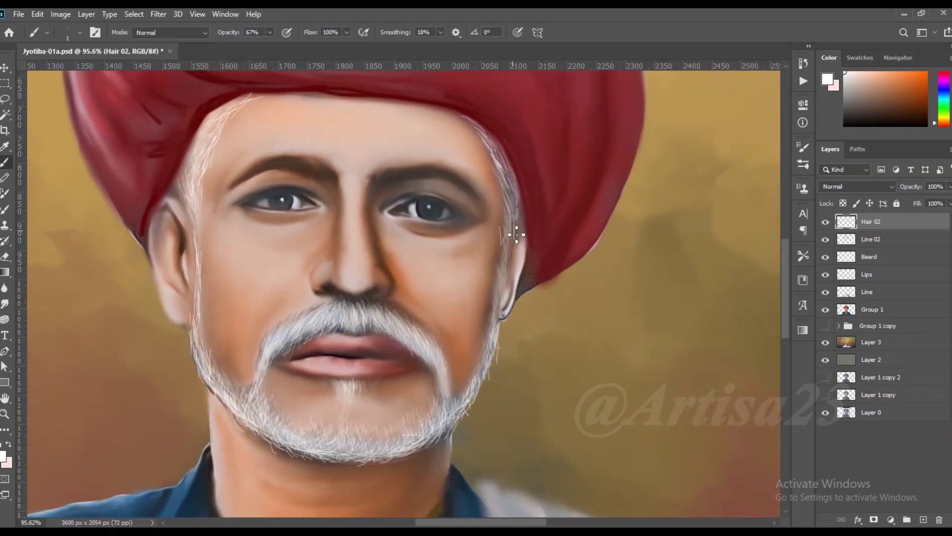
scroll(484, 377, "down", 2)
scroll(309, 298, "down", 1)
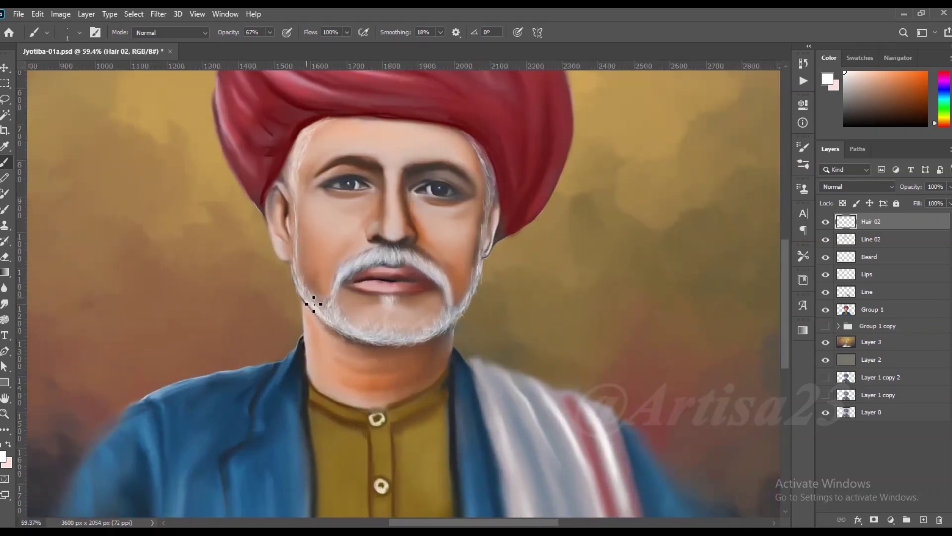
scroll(297, 239, "up", 1)
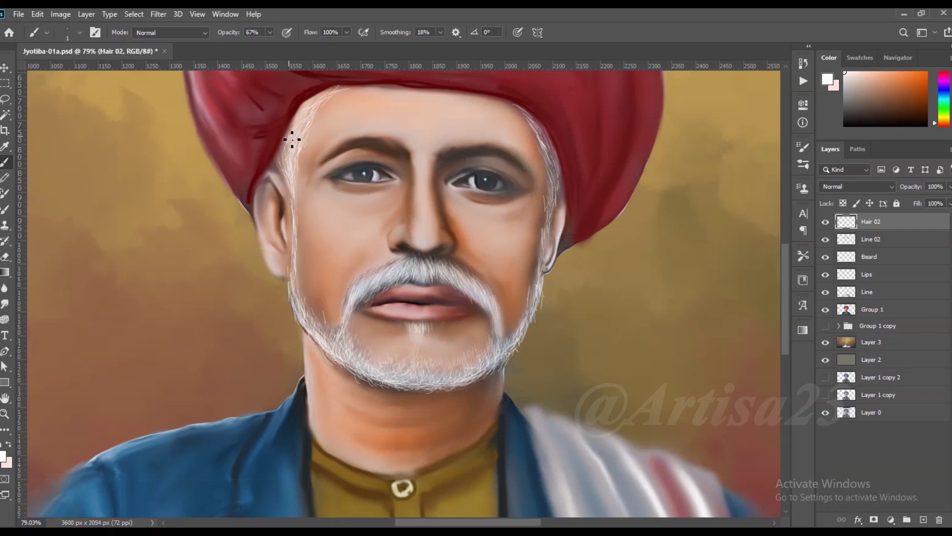
scroll(303, 128, "down", 2)
scroll(372, 227, "up", 2)
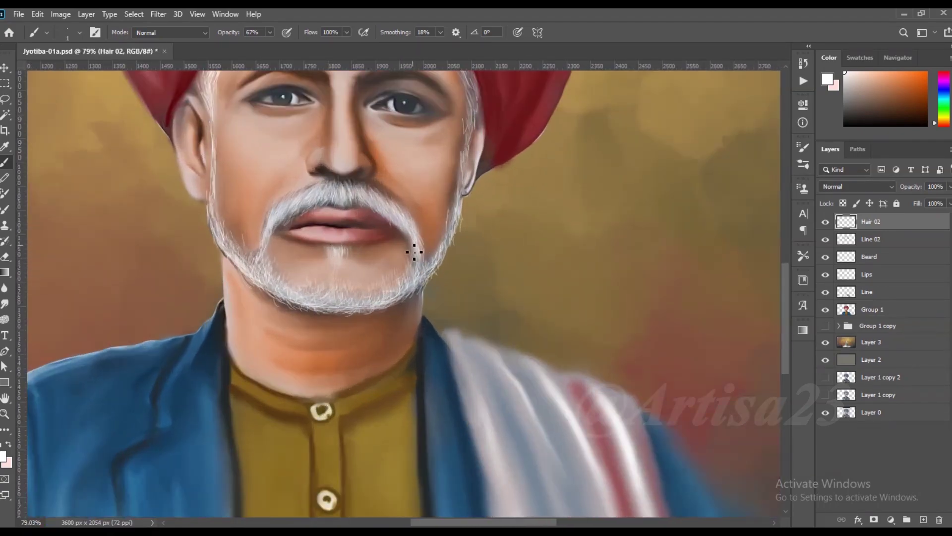
scroll(416, 248, "down", 3)
left_click(923, 520)
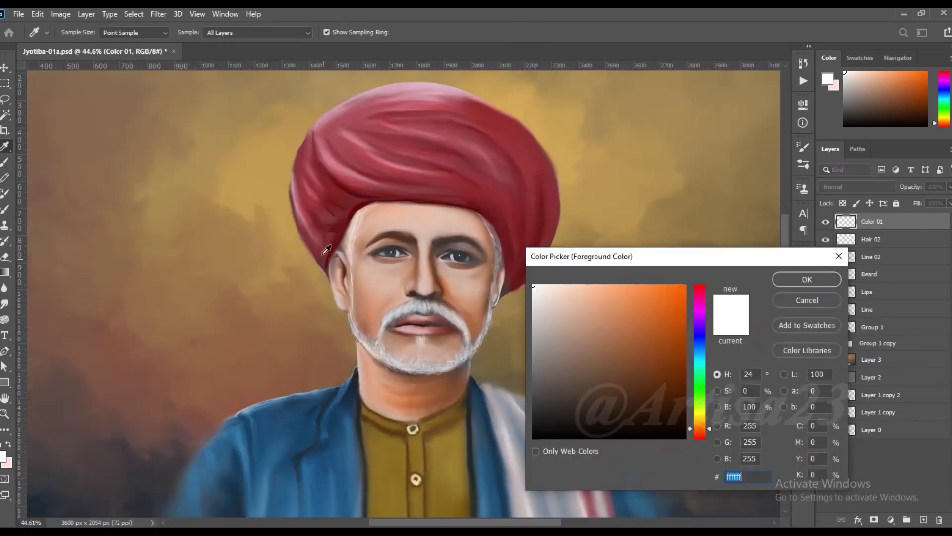
Paint orange over the loaded figure selection on the Color 01 layer
left_click(699, 392)
left_click(679, 297)
left_click(807, 279)
mouse_move(401, 231)
left_mouse_down()
mouse_move(334, 263)
mouse_move(455, 379)
mouse_move(390, 406)
left_mouse_up()
Set Color 01 to Soft Light blend mode with opacity 49 and fill 74
left_click(857, 187)
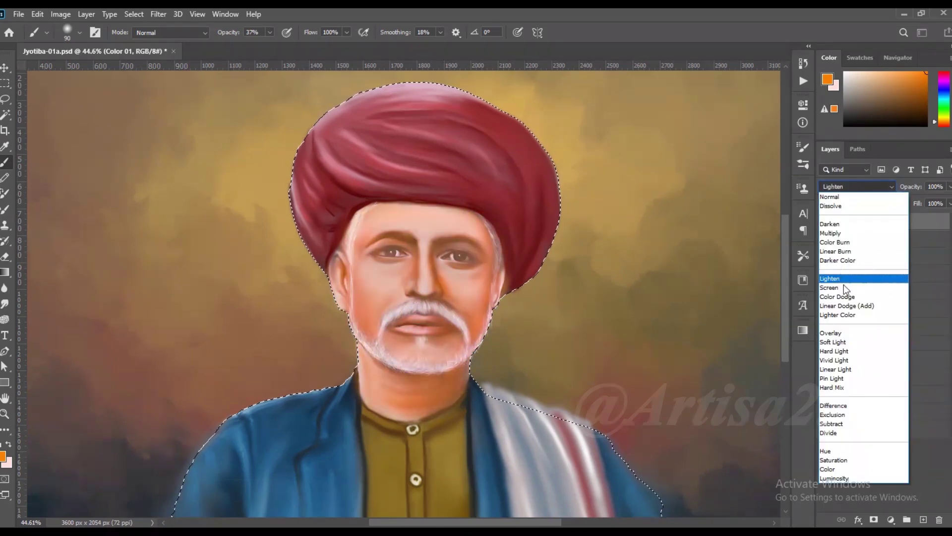
left_click(850, 340)
key("v")
scroll(431, 236, "down", 2)
left_click(935, 187)
type("49")
left_click(935, 204)
type("74")
Shift the layer's Color Balance toward red, with a slight yellow–blue tweak
left_click(61, 14)
left_click_drag(608, 146, 582, 147)
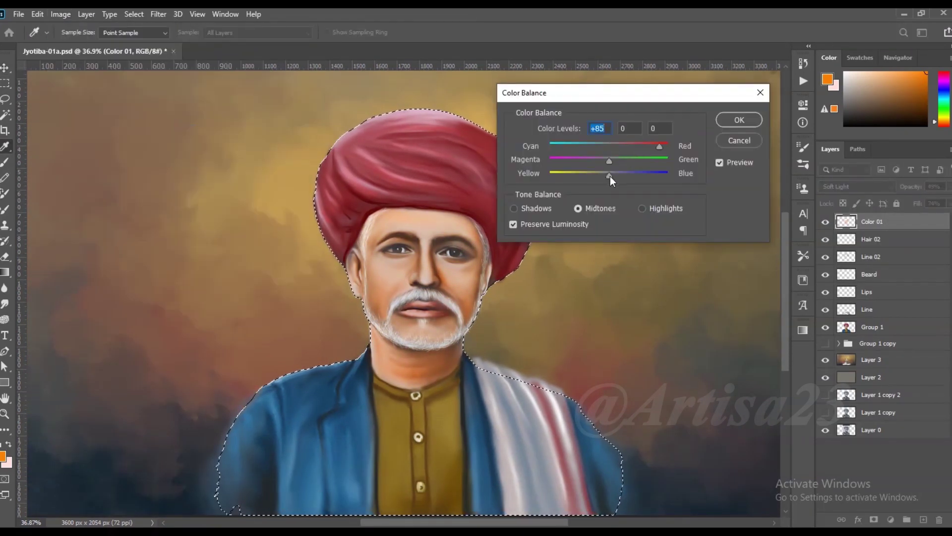
left_click_drag(609, 175, 617, 175)
left_click(739, 119)
Settle the orange layer's opacity at 65% and clear the figure selection
key("v")
left_click_drag(949, 186, 928, 197)
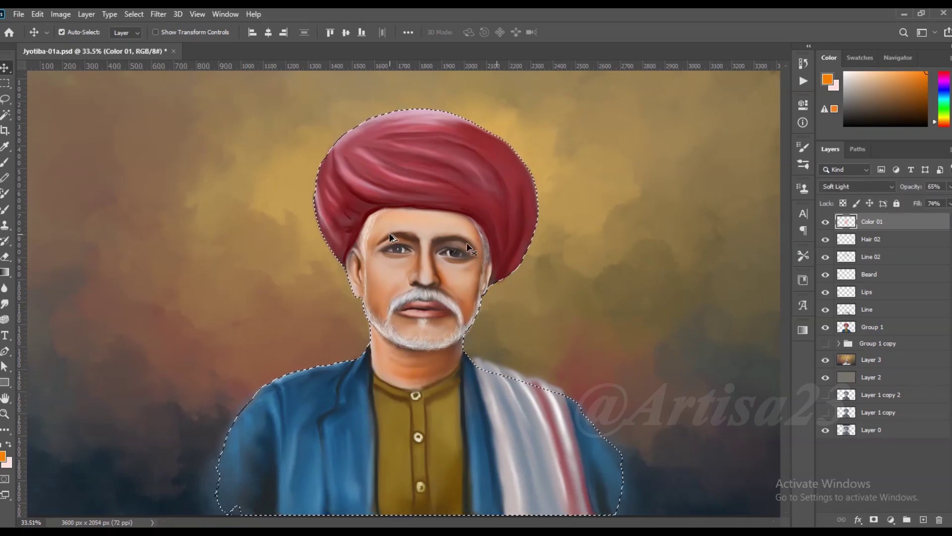
scroll(391, 233, "up", 1)
scroll(424, 290, "down", 1)
scroll(413, 287, "down", 1)
key("ctrl+d")
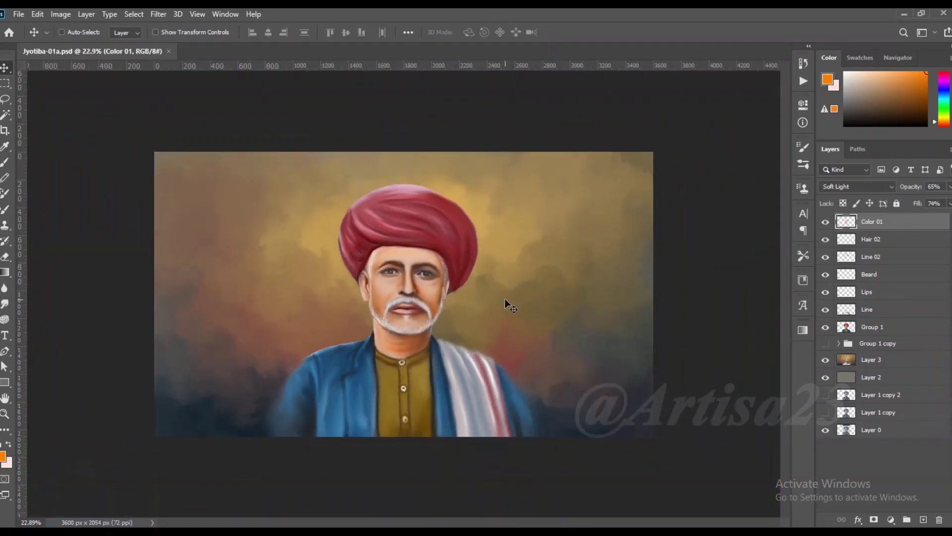
Return to the Brush on the Line 02 layer for eye detailing
scroll(505, 298, "up", 1)
scroll(485, 300, "up", 2)
left_click(877, 243)
key("b")
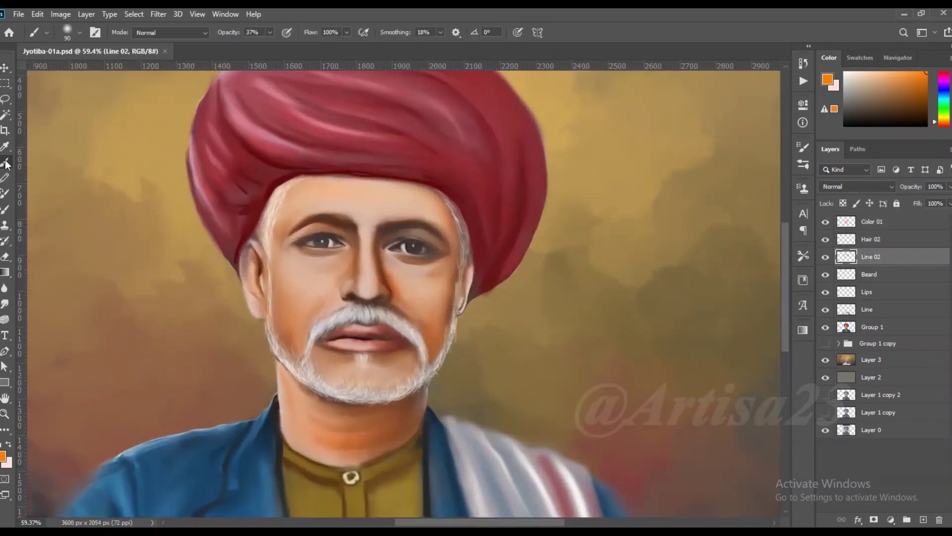
scroll(310, 242, "up", 5)
left_click(310, 241, "alt")
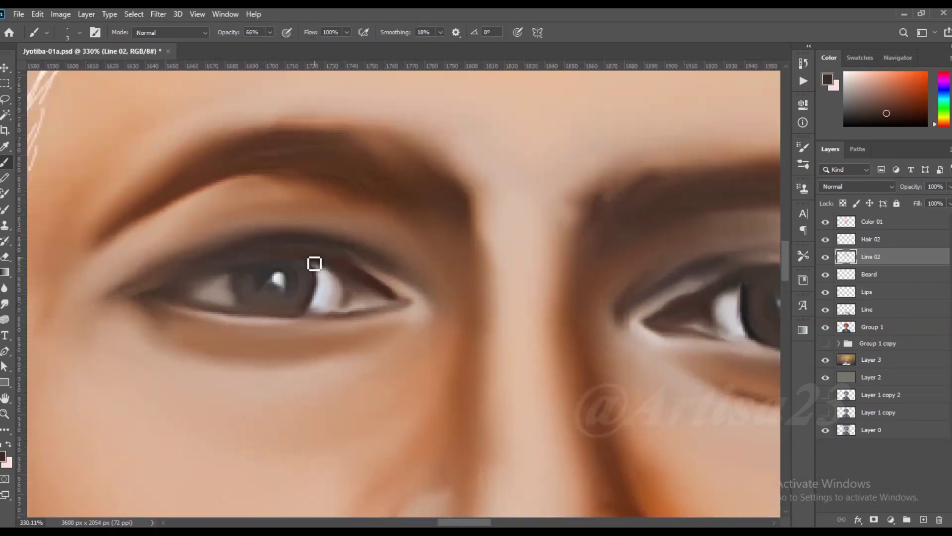
Sample the eye's dark tone, then set the brush colour to black #000000
left_click(315, 276, "alt")
scroll(315, 276, "up", 1)
key("i")
left_click(4, 455)
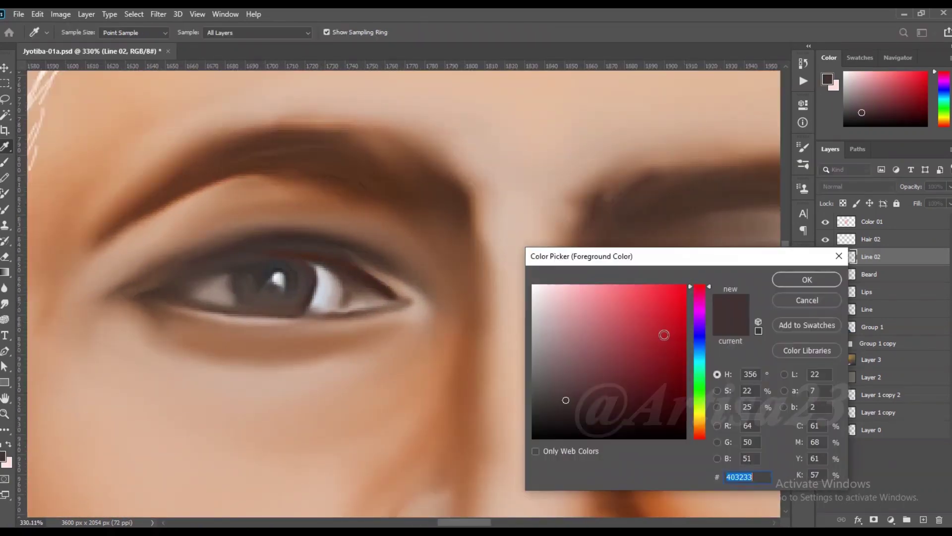
type("000000")
key("Return")
key("b")
Outline the irises and lids in black and soften the lines with Smudge
scroll(356, 275, "up", 1)
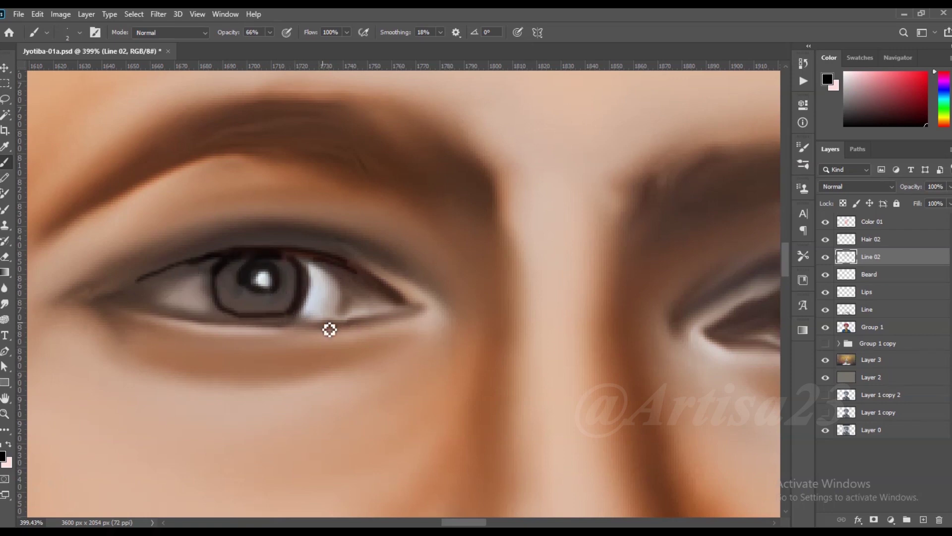
scroll(636, 274, "right", 5)
scroll(635, 274, "up", 1)
key("bracketright")
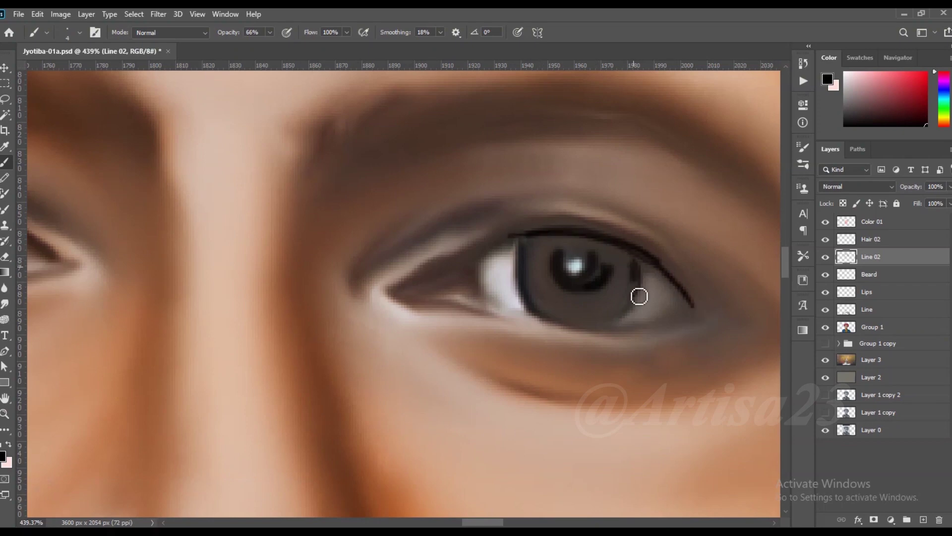
left_click(5, 303)
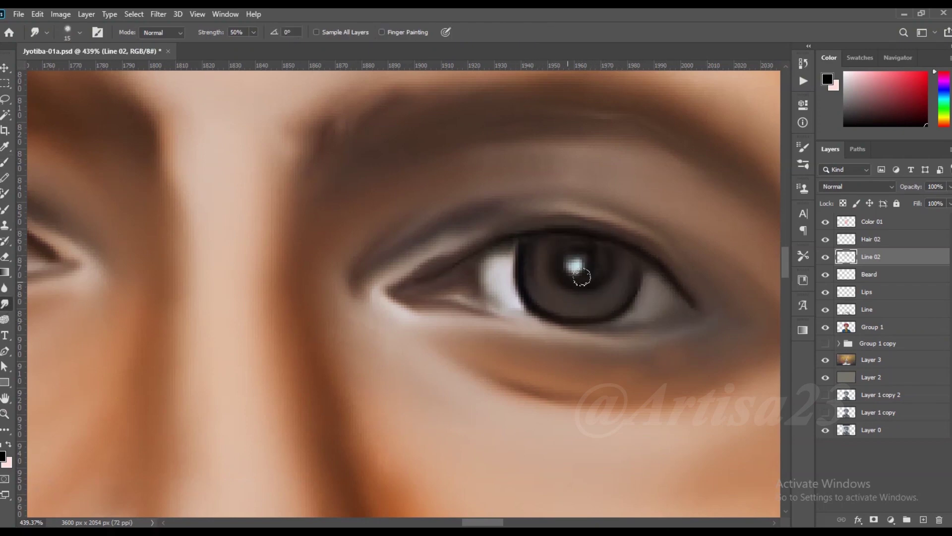
scroll(582, 277, "down", 5)
scroll(463, 270, "up", 4)
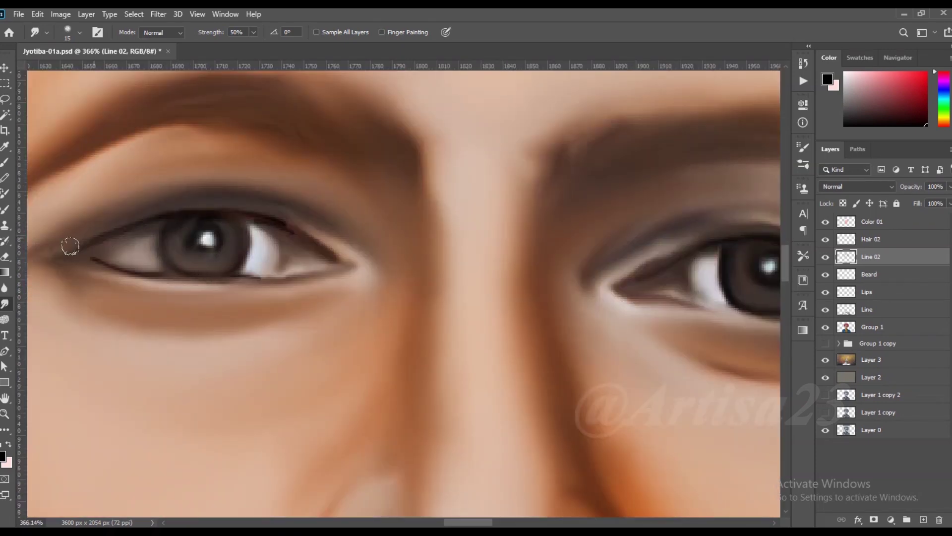
scroll(636, 249, "down", 2)
key("b")
Refine the eyes with sampled dark grey, light brown and pinkish grey tones
left_click(574, 270, "alt")
scroll(616, 309, "up", 3)
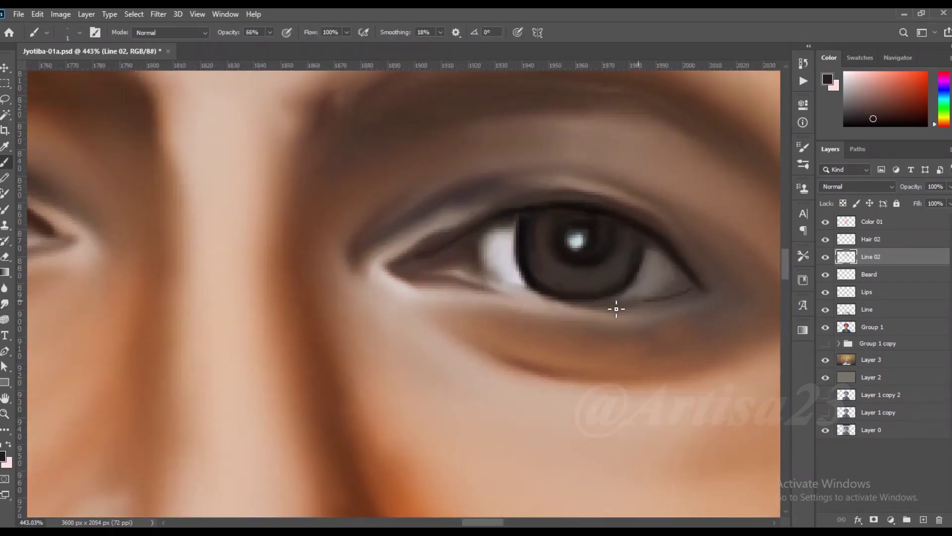
left_click(476, 259, "alt")
scroll(476, 259, "down", 3)
scroll(334, 263, "up", 3)
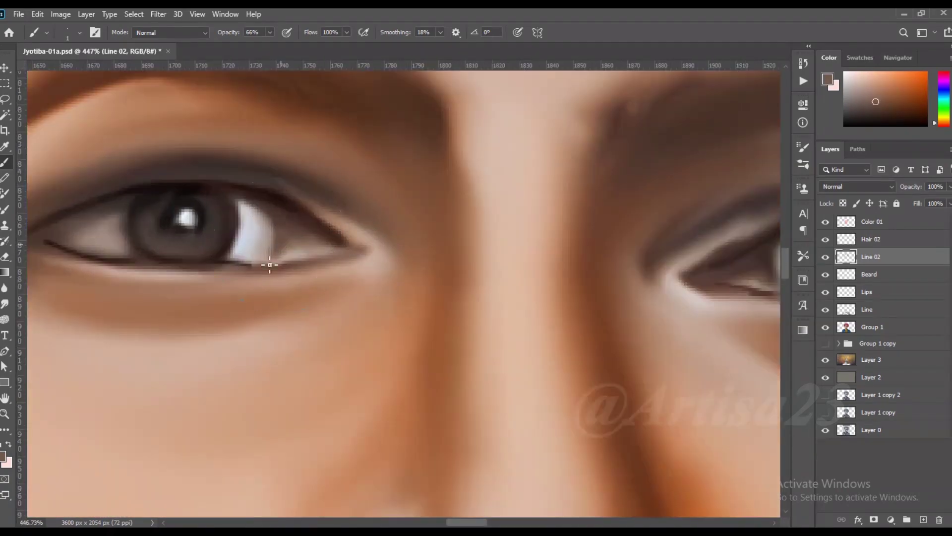
scroll(296, 268, "down", 3)
scroll(402, 209, "up", 3)
left_click(278, 213, "alt")
scroll(287, 226, "down", 3)
scroll(574, 277, "up", 3)
Smudge the eye to blend the newly painted tones
key("r")
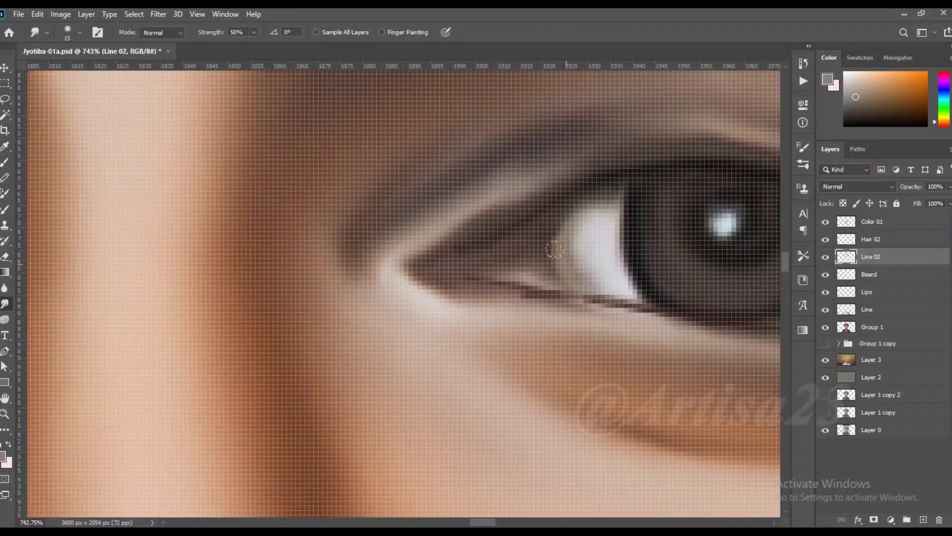
scroll(590, 267, "down", 3)
scroll(418, 229, "up", 1)
scroll(419, 228, "down", 3)
scroll(564, 255, "up", 1)
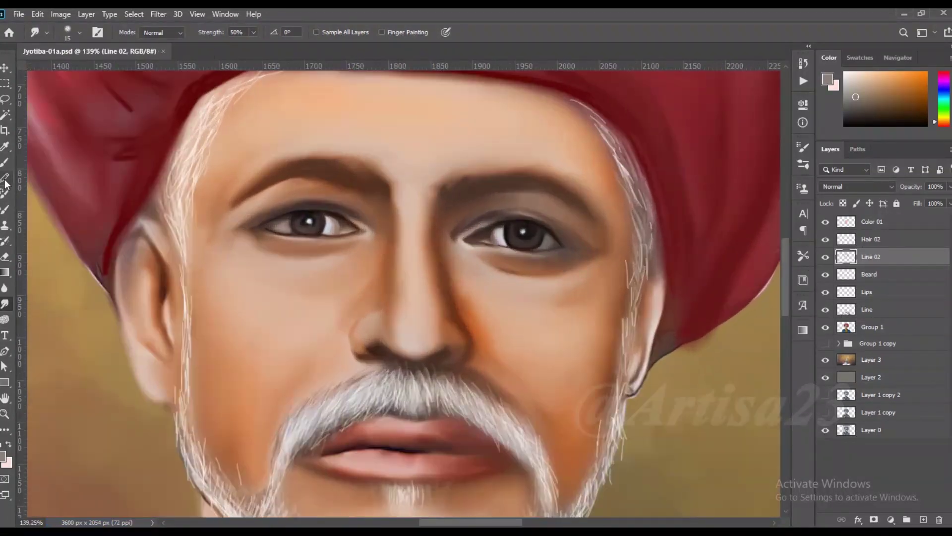
Paint a small orange fleck into one iris
key("b")
left_click(563, 278, "alt")
scroll(563, 255, "up", 2)
left_click_drag(489, 250, 526, 247)
scroll(493, 263, "down", 3)
scroll(192, 222, "up", 3)
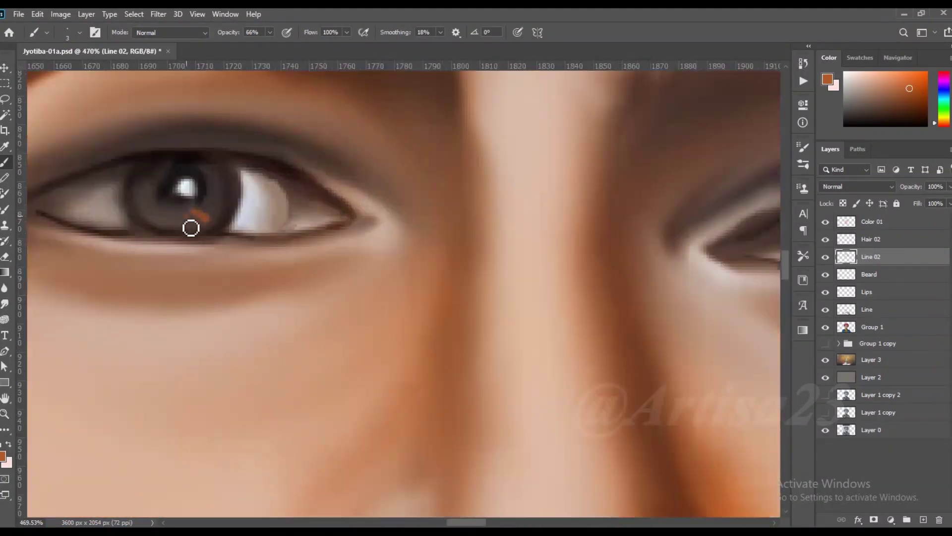
Smudge the orange fleck into the iris
left_click(6, 302)
scroll(194, 202, "up", 1)
scroll(204, 195, "down", 3)
scroll(669, 272, "up", 3)
Paint the irises with darker browns chosen in the Color Picker
left_click(3, 455)
key("Return")
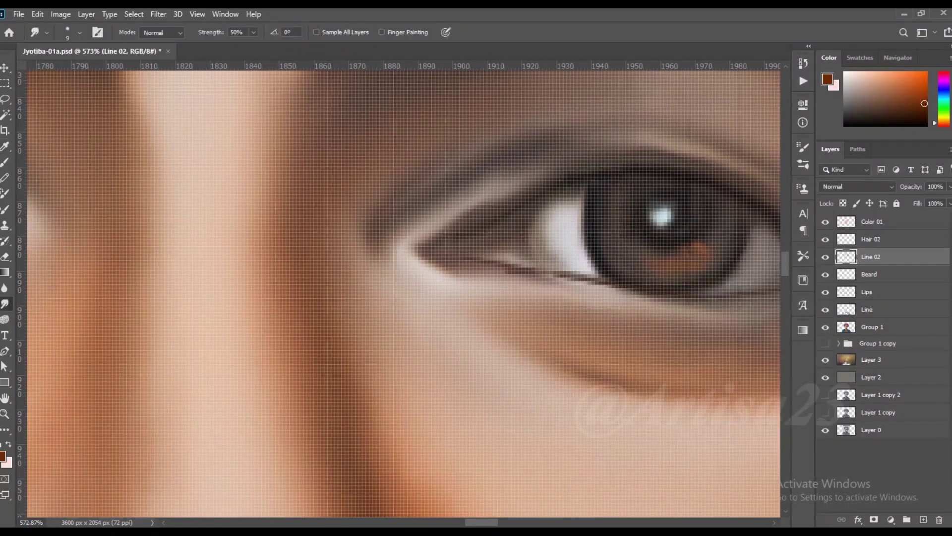
key("b")
scroll(706, 251, "down", 3)
scroll(170, 219, "up", 3)
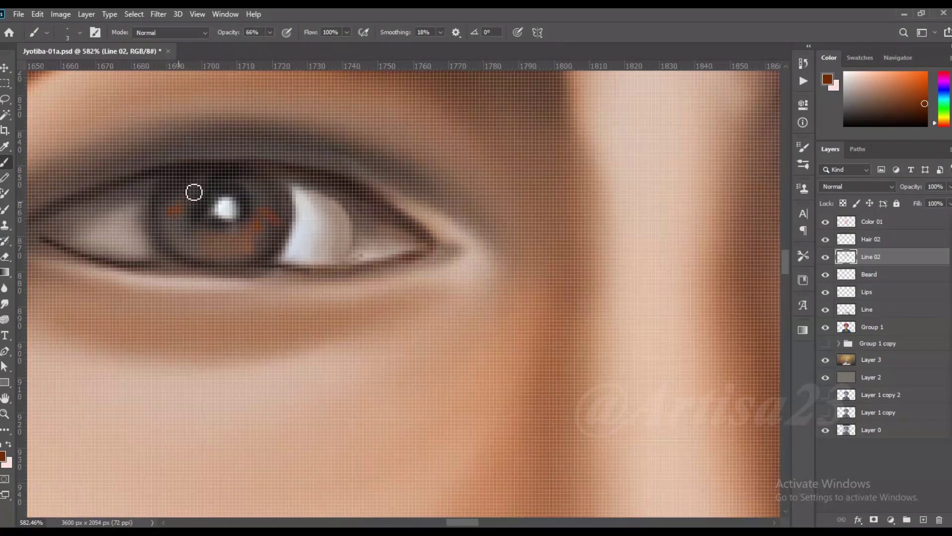
left_click(827, 80)
key("Return")
scroll(276, 241, "up", 1)
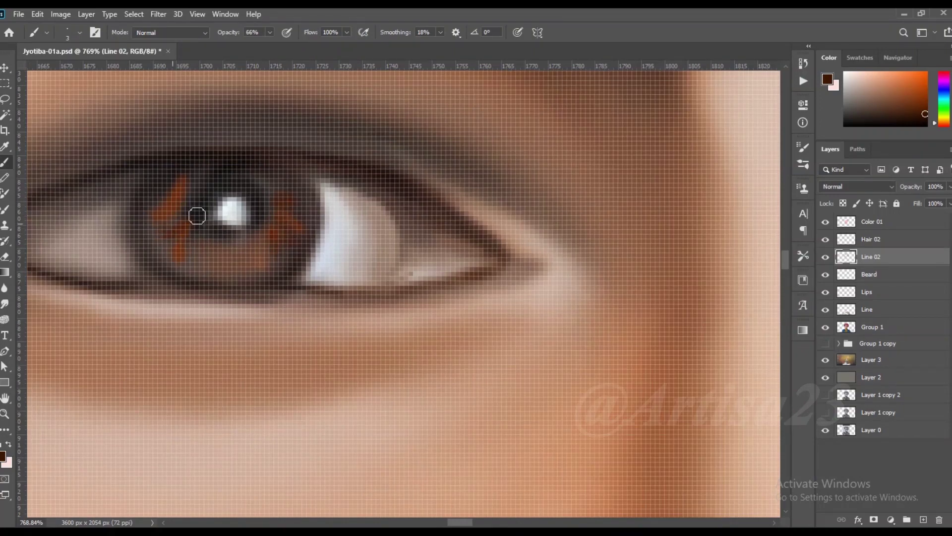
scroll(167, 233, "down", 3)
scroll(629, 258, "up", 3)
Blend the iris flecks with Smudge, then touch them up with the brush
key("r")
scroll(545, 228, "up", 1)
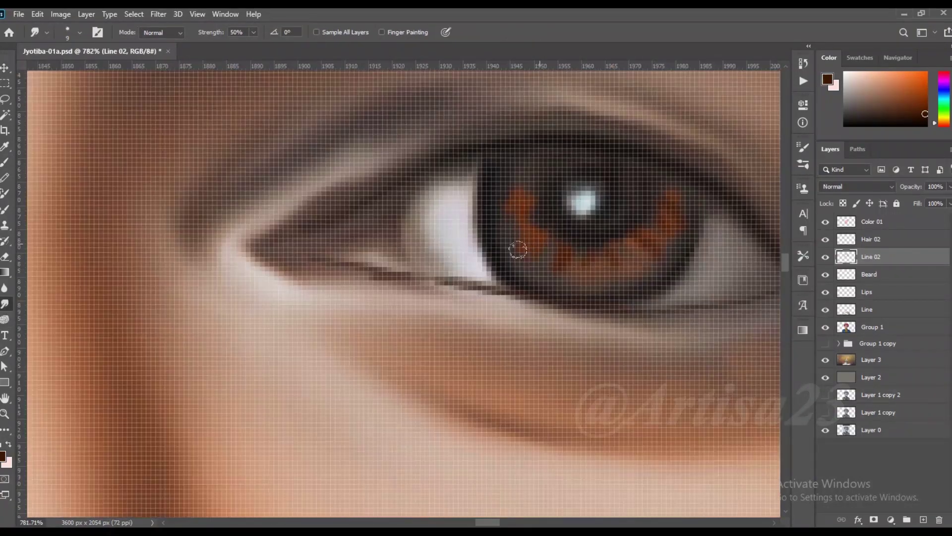
scroll(525, 174, "down", 3)
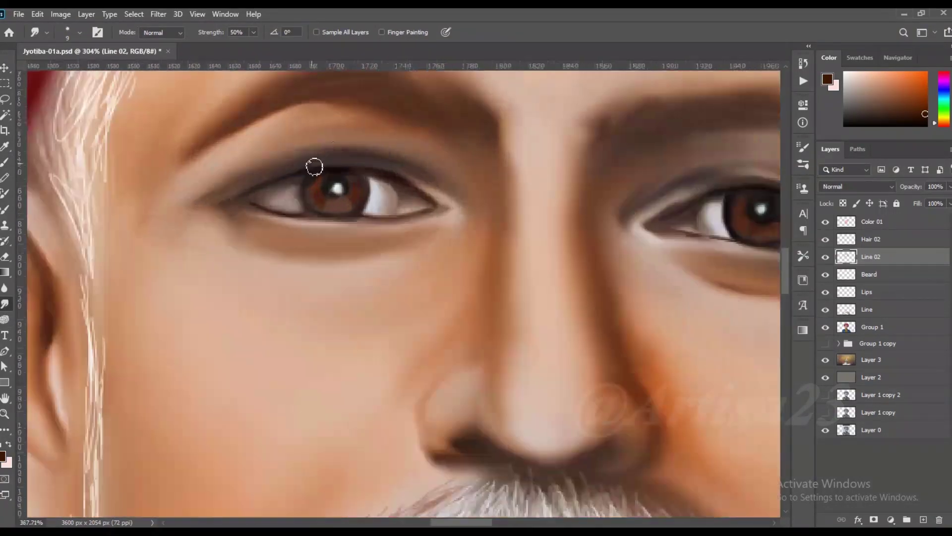
scroll(323, 187, "up", 3)
scroll(390, 191, "down", 3)
key("b")
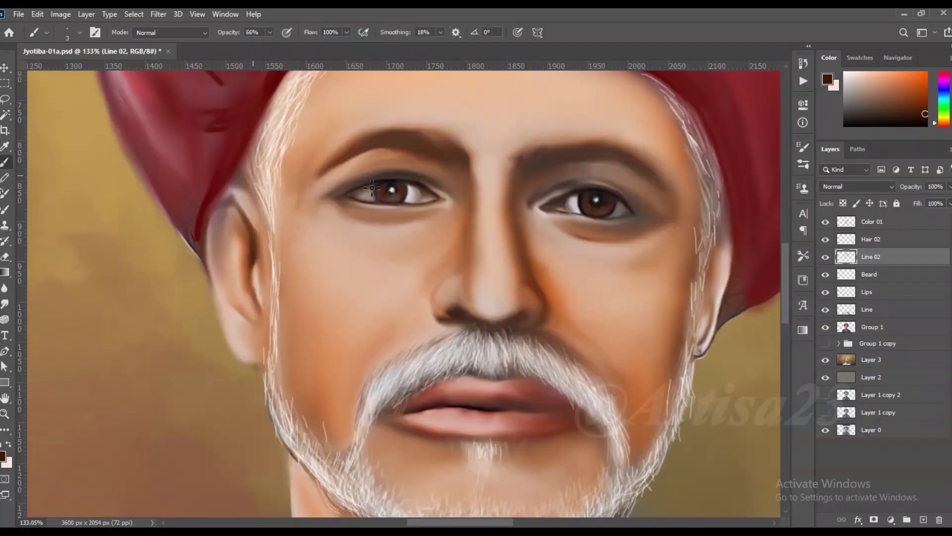
scroll(221, 205, "up", 2)
scroll(221, 205, "up", 1)
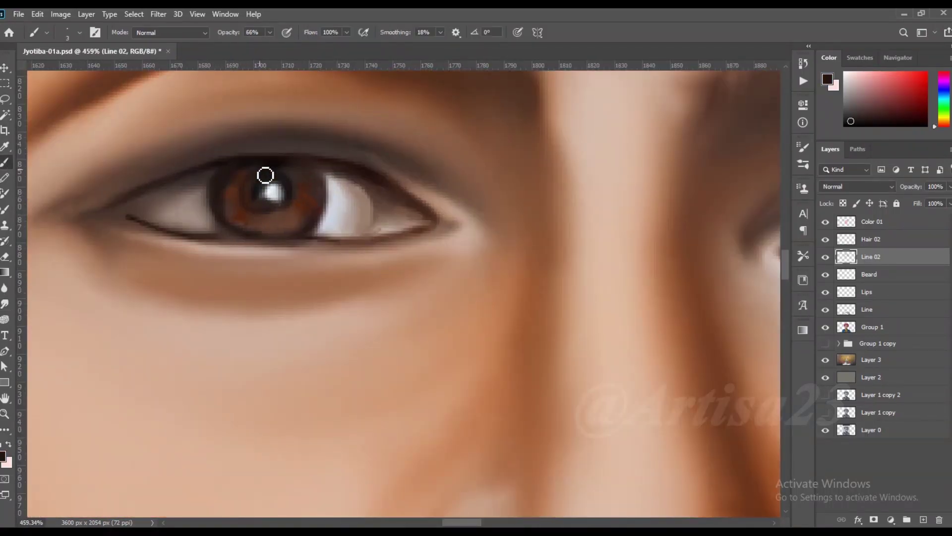
scroll(322, 215, "down", 3)
scroll(496, 213, "down", 2)
Save the painting and zoom out to view the whole canvas
key("ctrl+s")
scroll(479, 205, "down", 2)
scroll(452, 251, "up", 1)
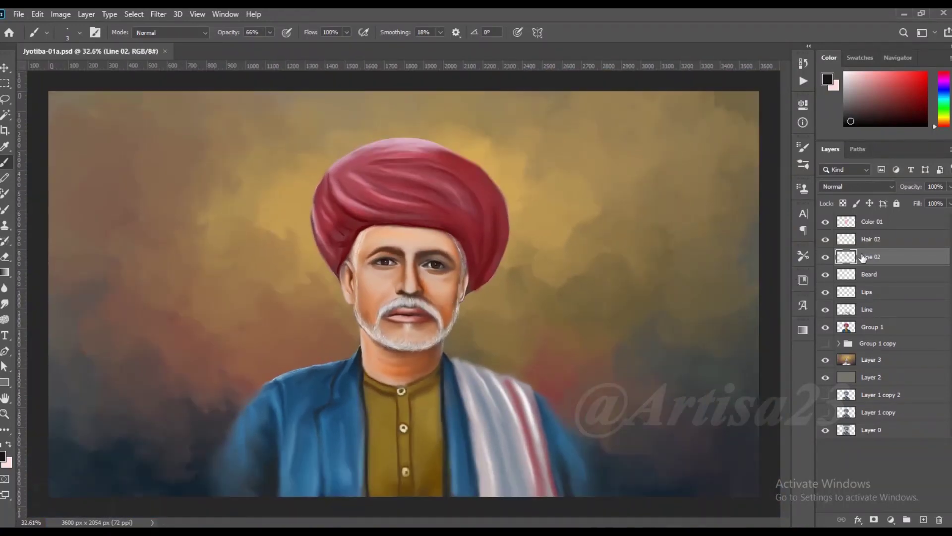
key("alt+bracketright")
key("alt+bracketright")
scroll(453, 252, "down", 1)
Add a Color 02 layer, load the figure selection and pick dark red #570000
left_click(923, 519)
double_click(871, 221)
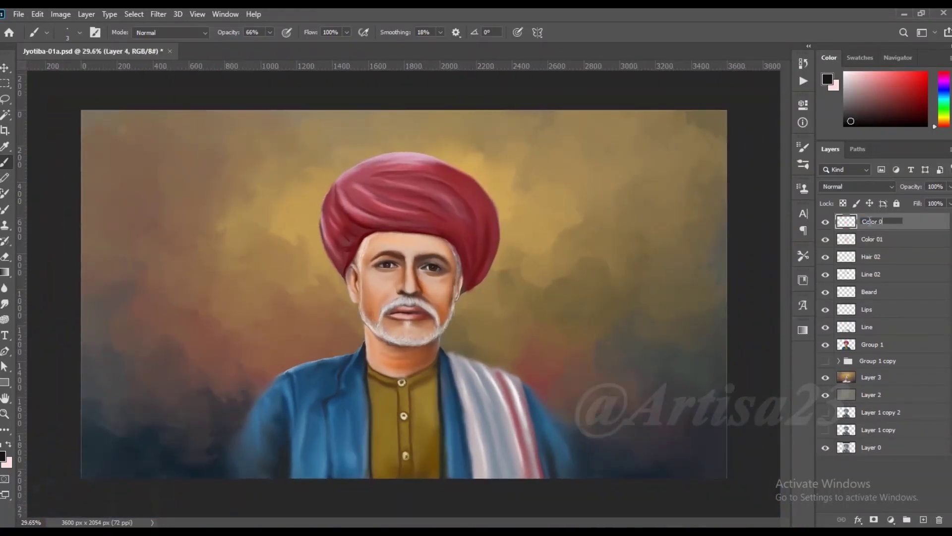
key("F5")
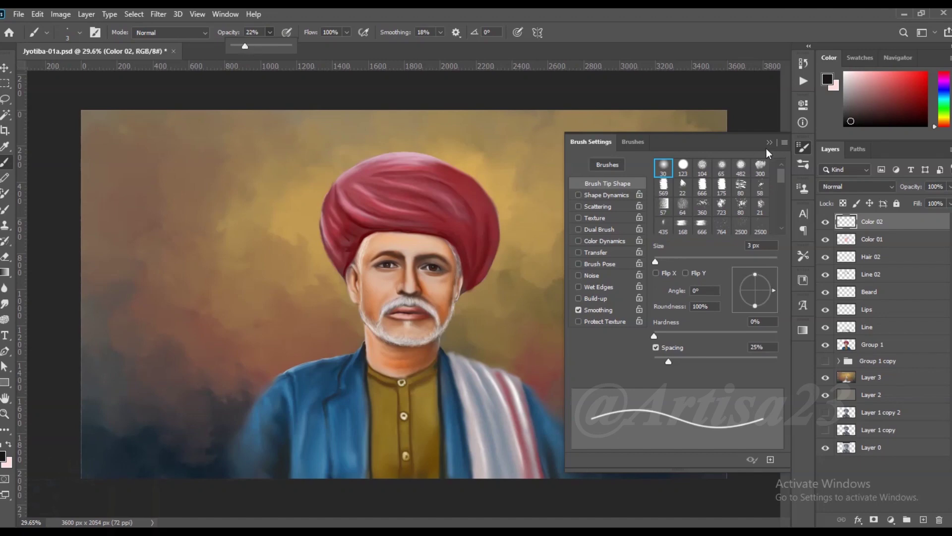
left_click(769, 143)
key("ctrl+h")
left_click(827, 79)
left_click(685, 385)
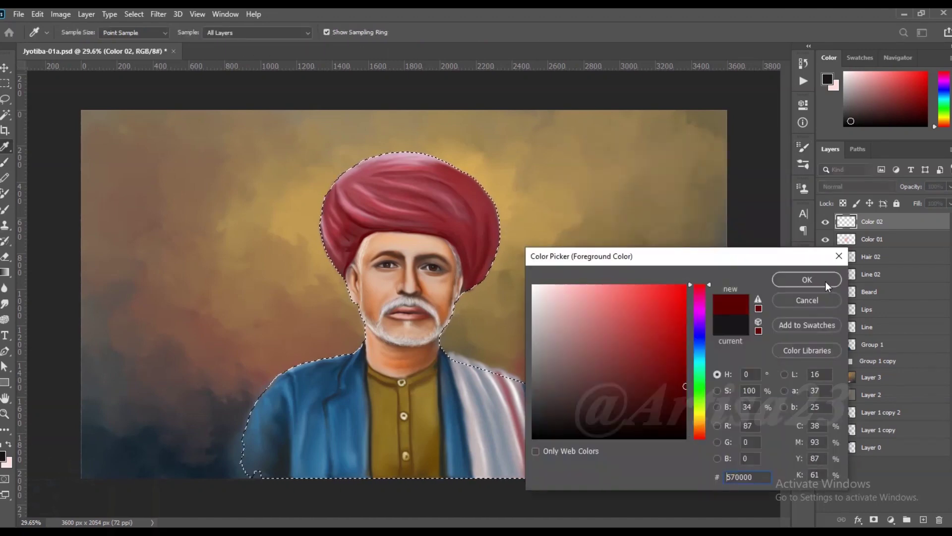
left_click(825, 281)
key("b")
Set Color 02 to Color blend mode and brush rosy red over the face
left_click(856, 186)
left_click(843, 472)
key("bracketleft")
key("bracketleft")
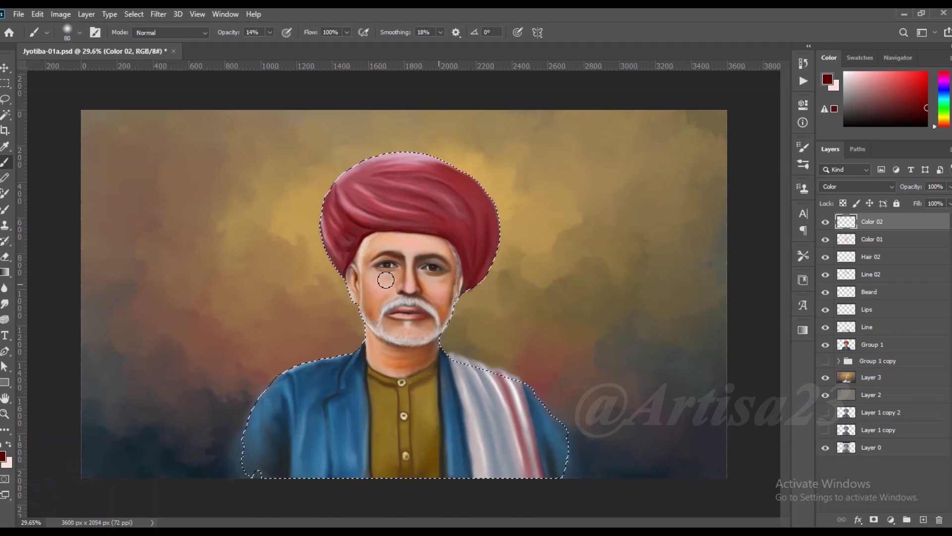
scroll(432, 266, "up", 5)
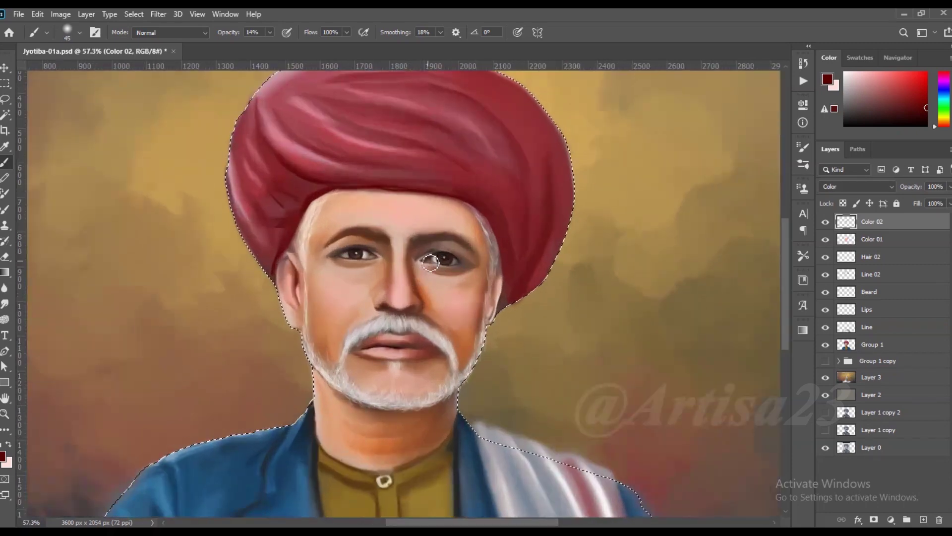
key("bracketright")
key("bracketright")
key("bracketright")
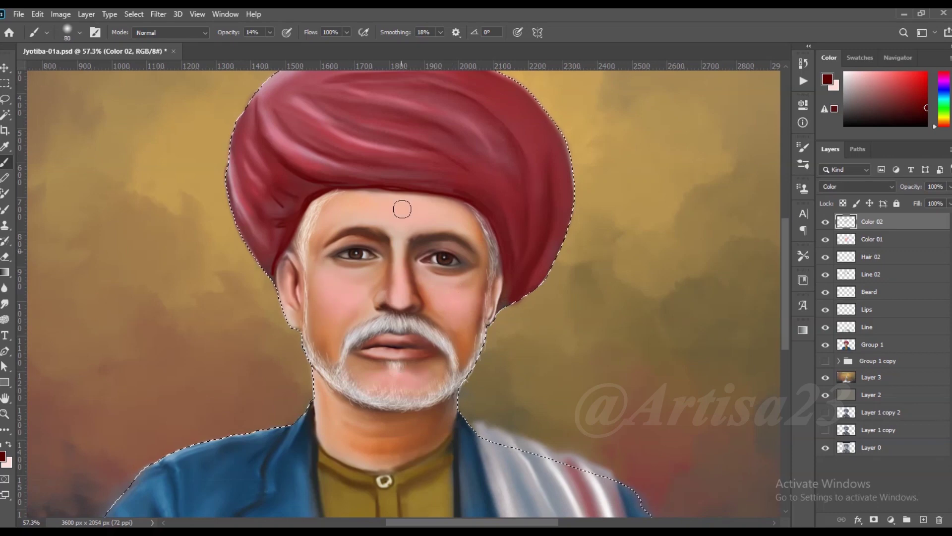
Smudge the red tint softly into the cheeks and clear the selection
left_click(5, 304)
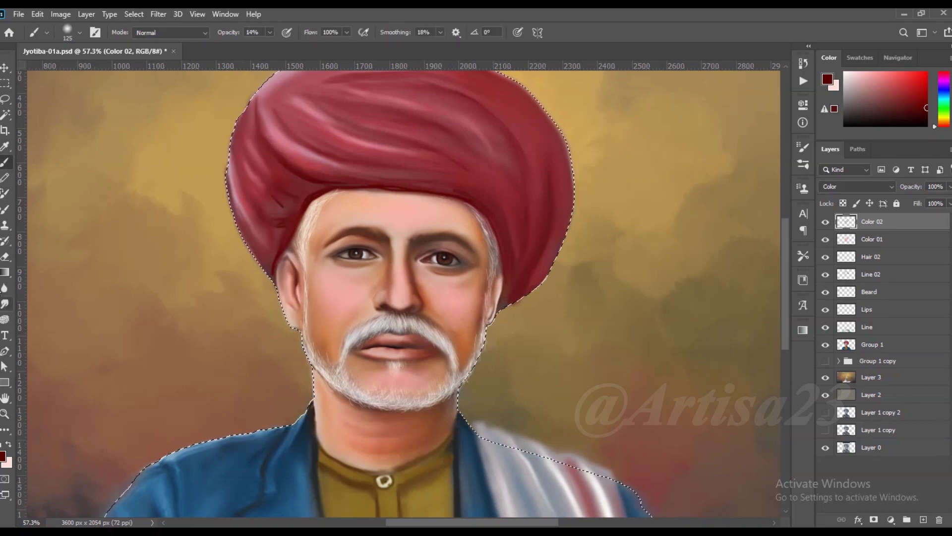
key("bracketright")
key("bracketright")
key("bracketright")
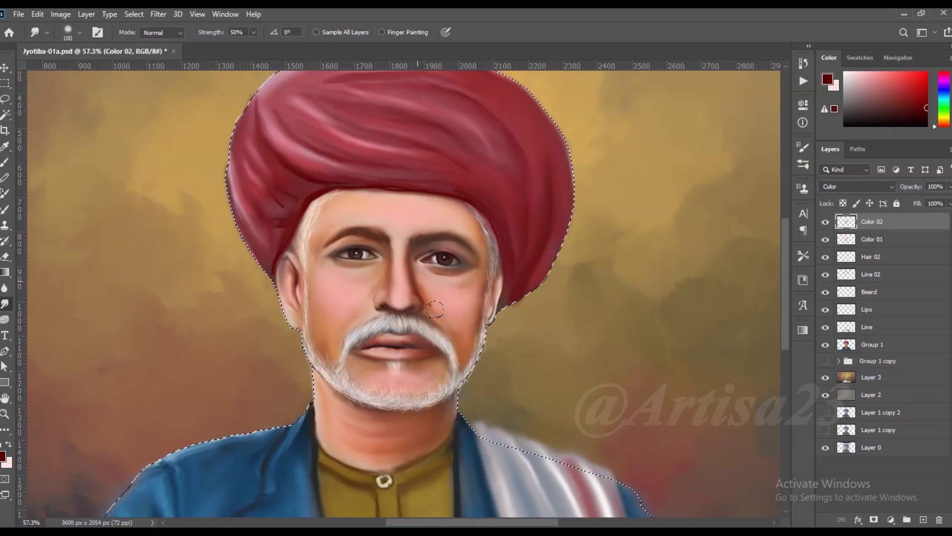
key("bracketleft")
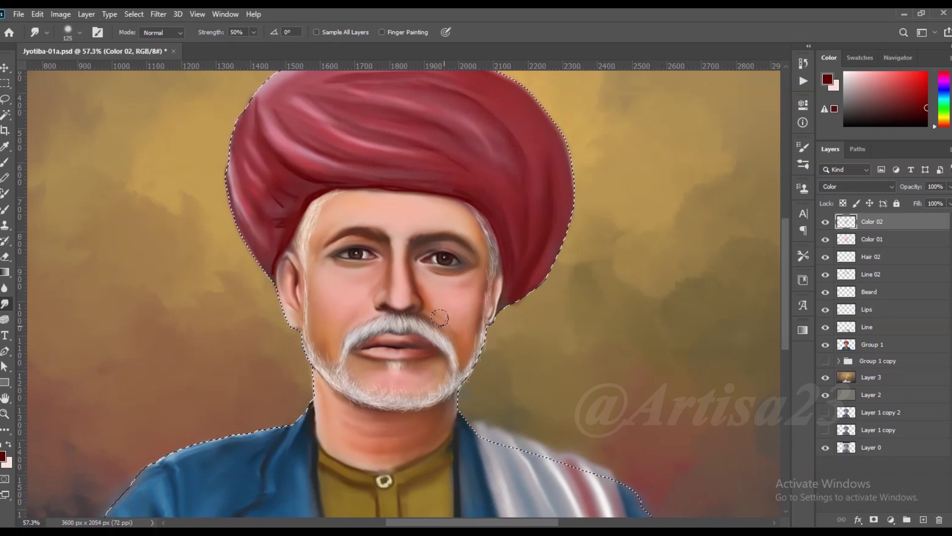
scroll(441, 316, "down", 3)
scroll(461, 307, "down", 2)
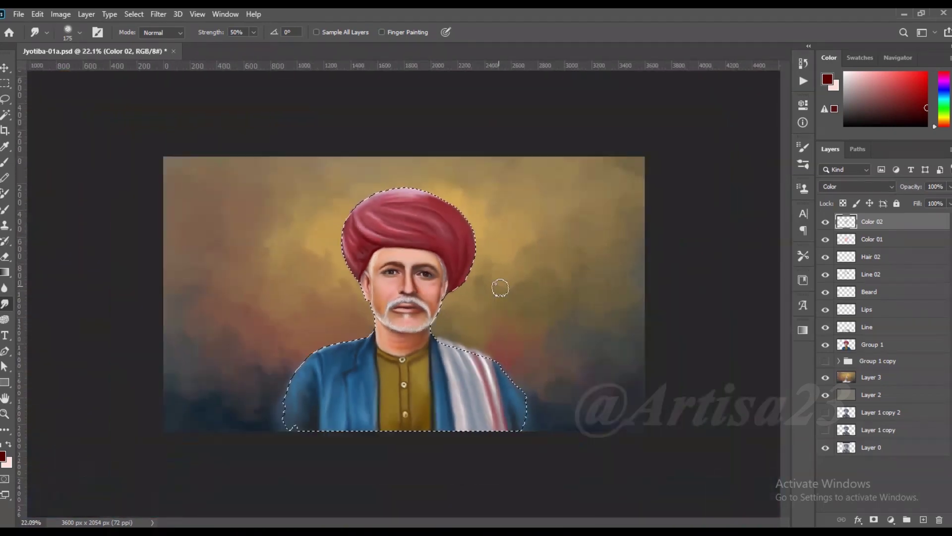
scroll(476, 298, "down", 1)
key("ctrl+d")
key("bracketright")
Add a new empty layer above Color 02 and start renaming it
key("v")
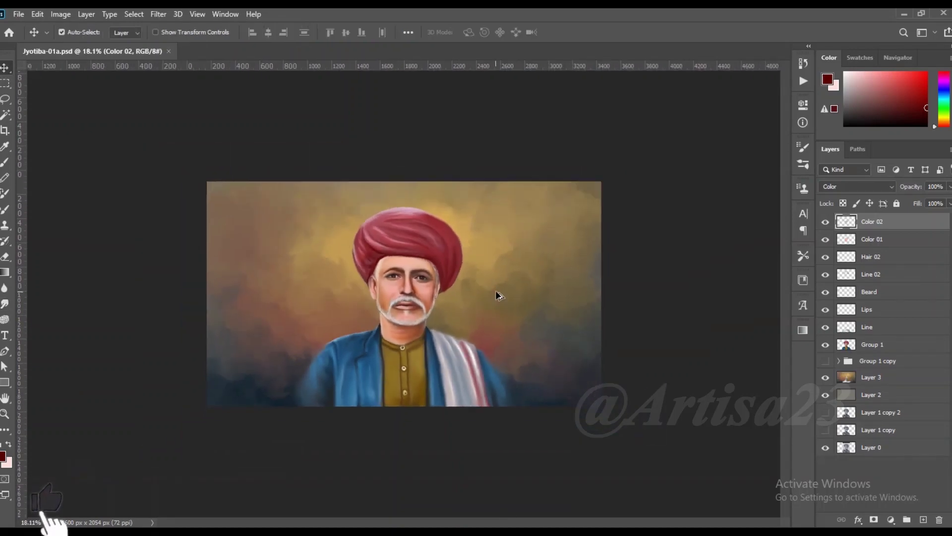
scroll(513, 292, "up", 1)
left_click(923, 519)
double_click(872, 222)
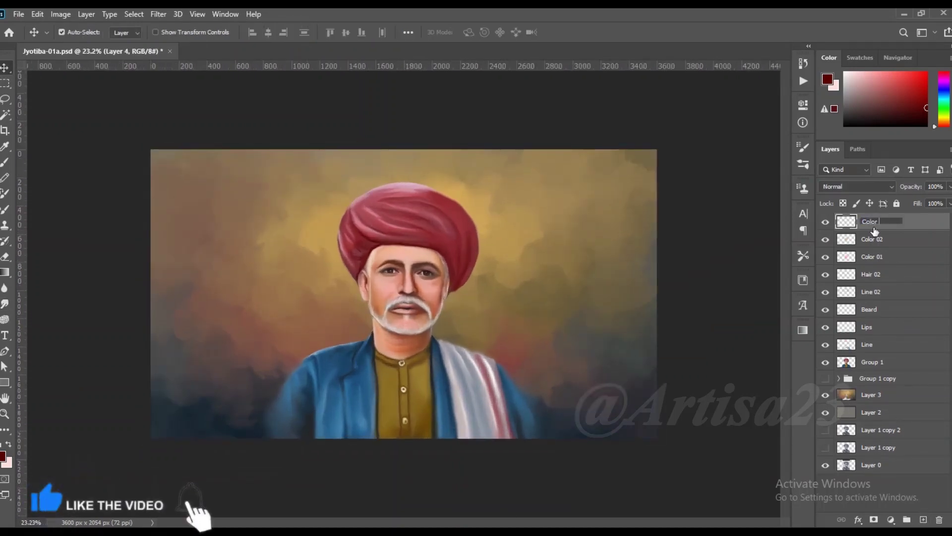
Name the layer Color 03, use muted blue #44657c, and set Color blend mode
type("03")
key("Return")
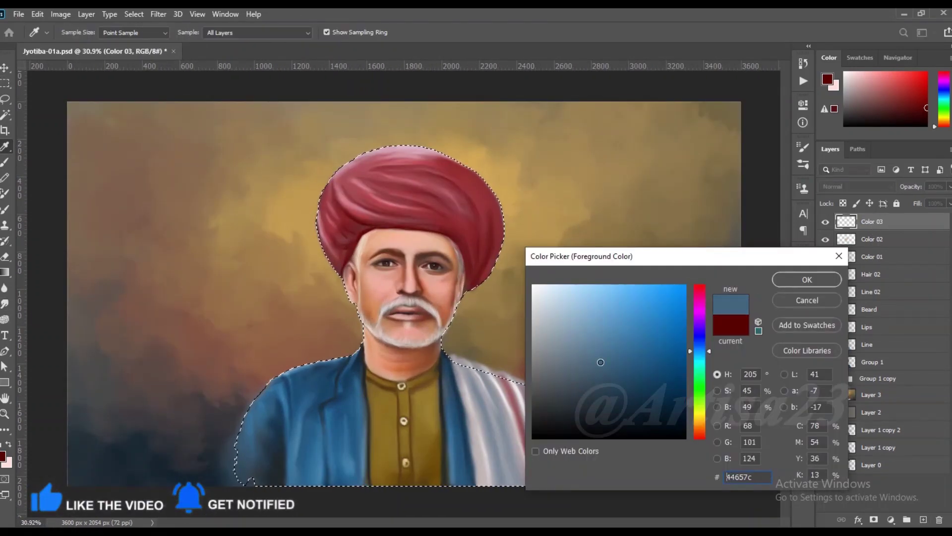
key("Return")
left_click(858, 187)
left_click(844, 437)
Brush and smudge cool blue around the face, then add a new layer on top
scroll(433, 277, "up", 2)
left_click(6, 164)
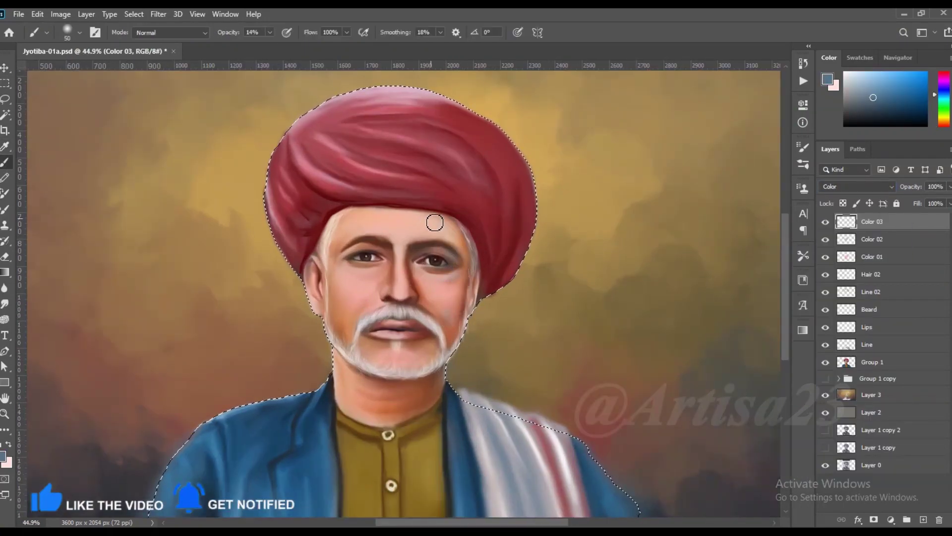
key("bracketleft")
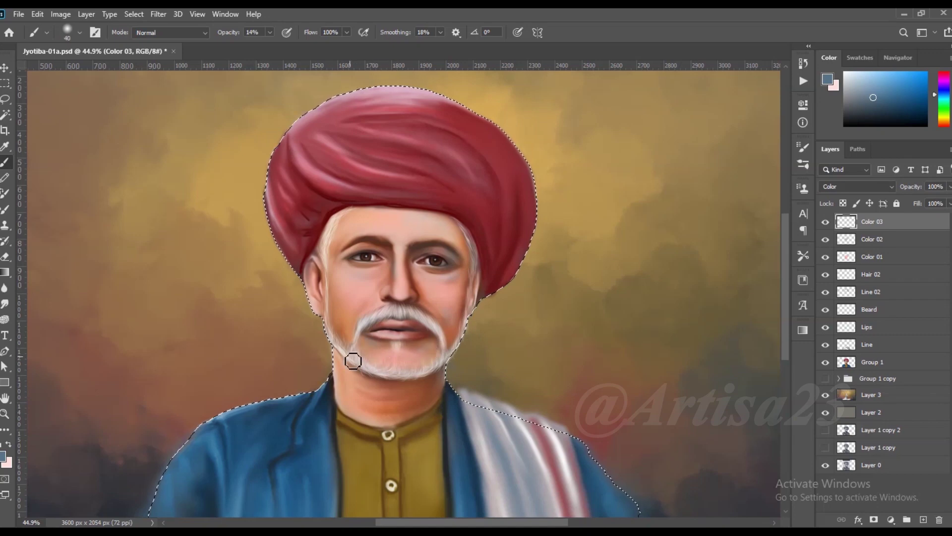
key("r")
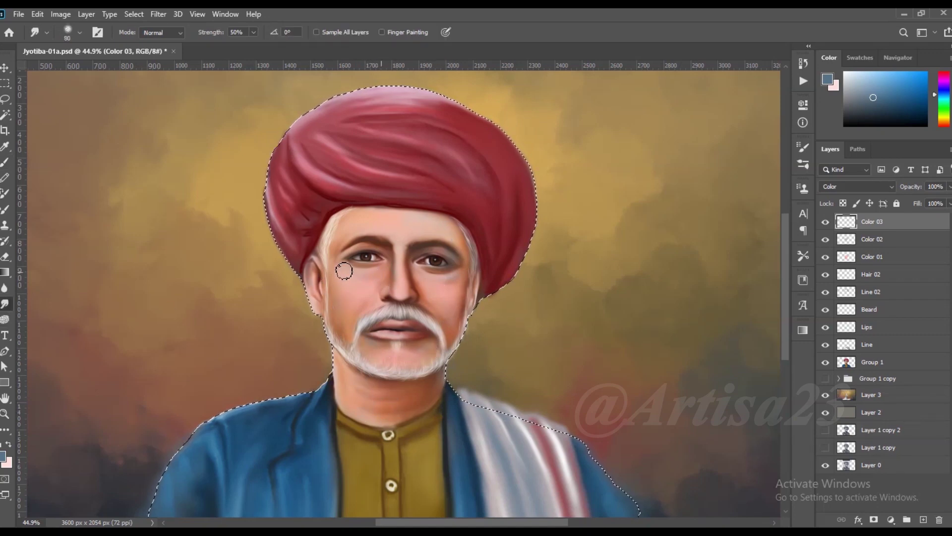
key("bracketleft")
key("bracketleft")
key("bracketleft")
scroll(368, 300, "down", 2)
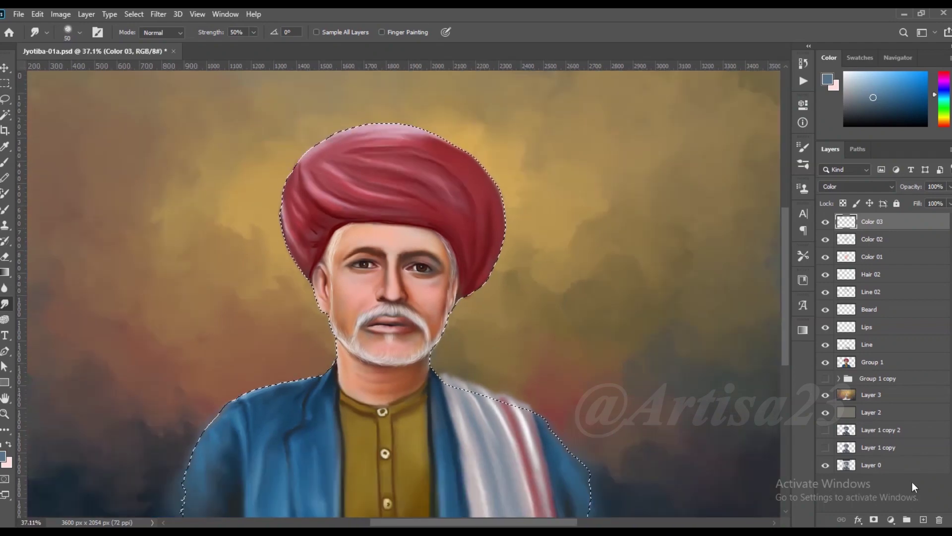
left_click(923, 519)
double_click(872, 222)
Name the layer 'Light' and load a near-white brush at 36% opacity
type("Light")
key("Return")
scroll(493, 272, "up", 2)
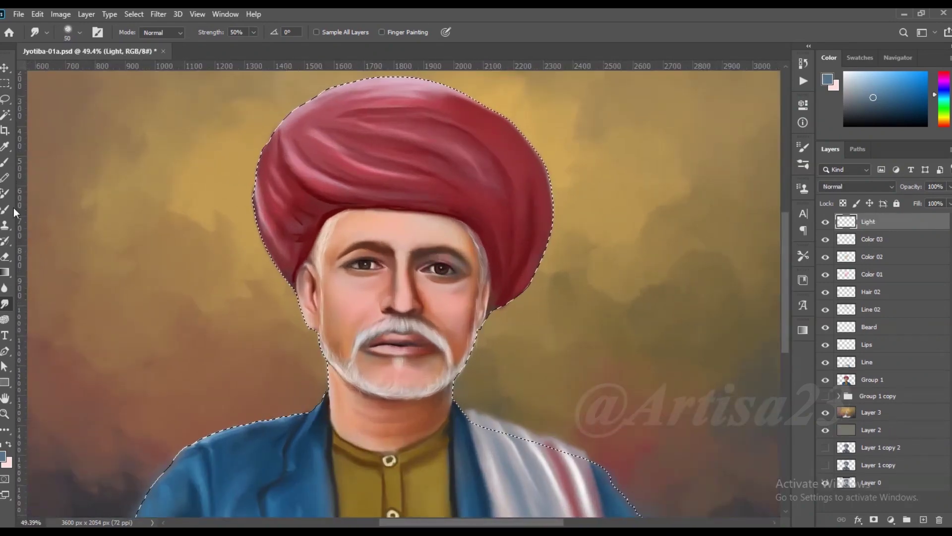
key("b")
left_click(4, 455)
left_click(585, 276)
left_click(825, 278)
scroll(401, 310, "up", 1)
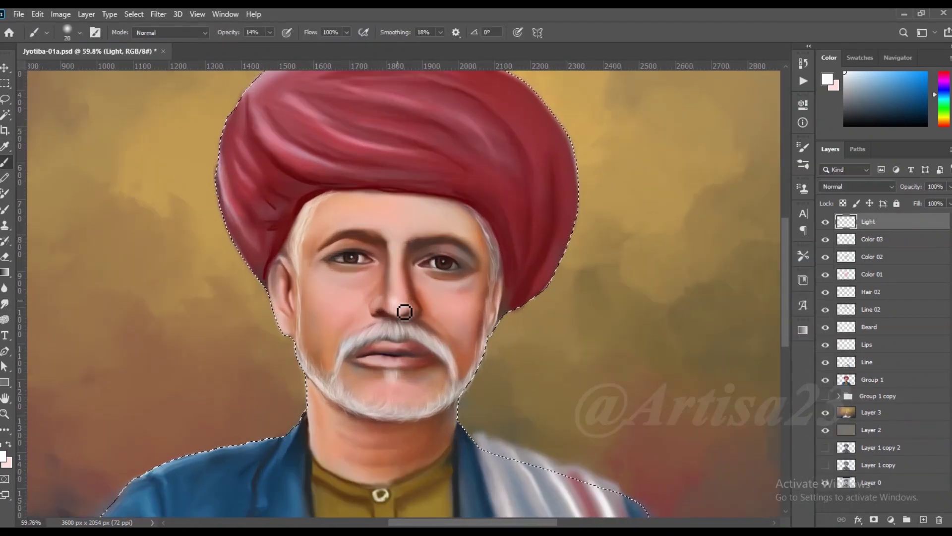
left_click_drag(272, 44, 282, 45)
Paint soft white highlights on both cheeks and the chin with a smaller brush
key("bracketleft")
key("bracketleft")
key("bracketleft")
left_click_drag(435, 303, 449, 307)
left_click_drag(335, 303, 347, 307)
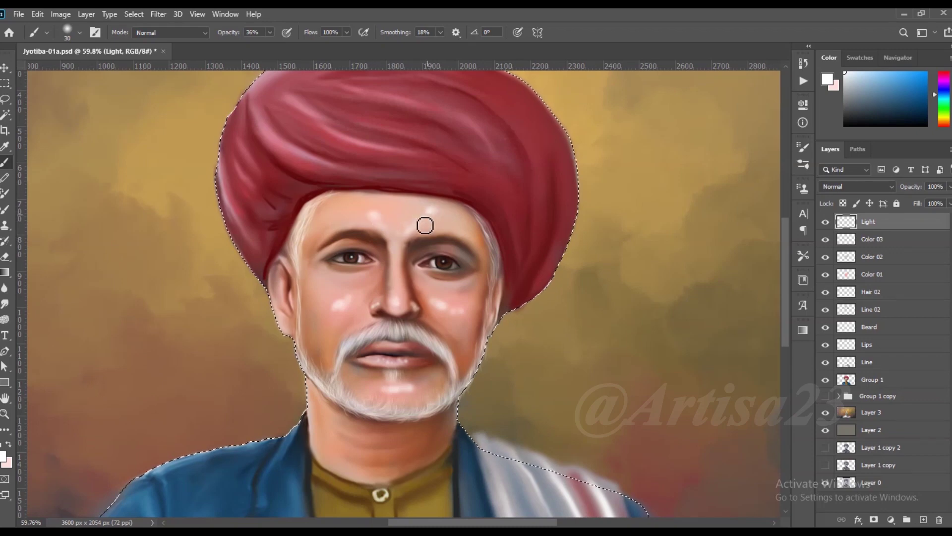
left_click_drag(383, 444, 370, 436)
Blend the white highlights with a progressively smaller smudge brush
key("r")
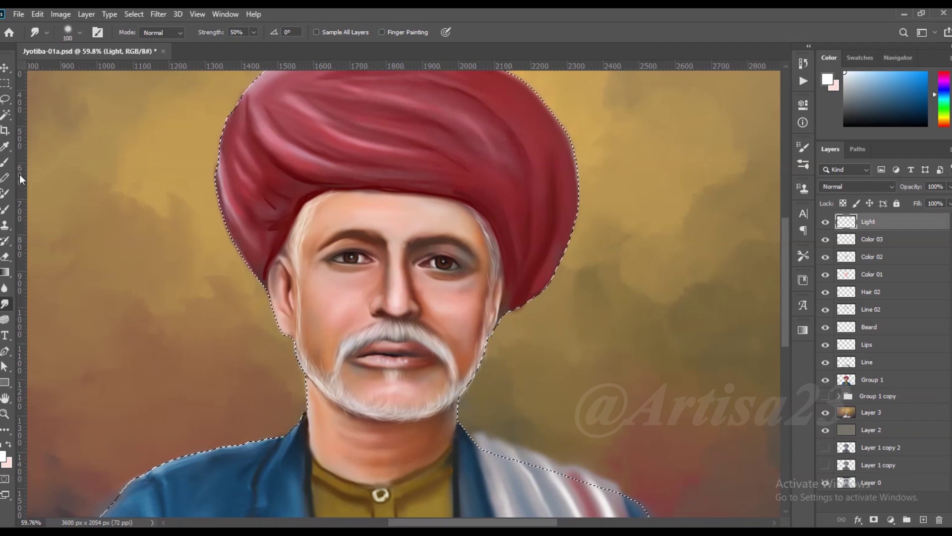
scroll(404, 272, "up", 2)
scroll(394, 254, "up", 2)
key("bracketleft")
key("bracketleft")
key("bracketleft")
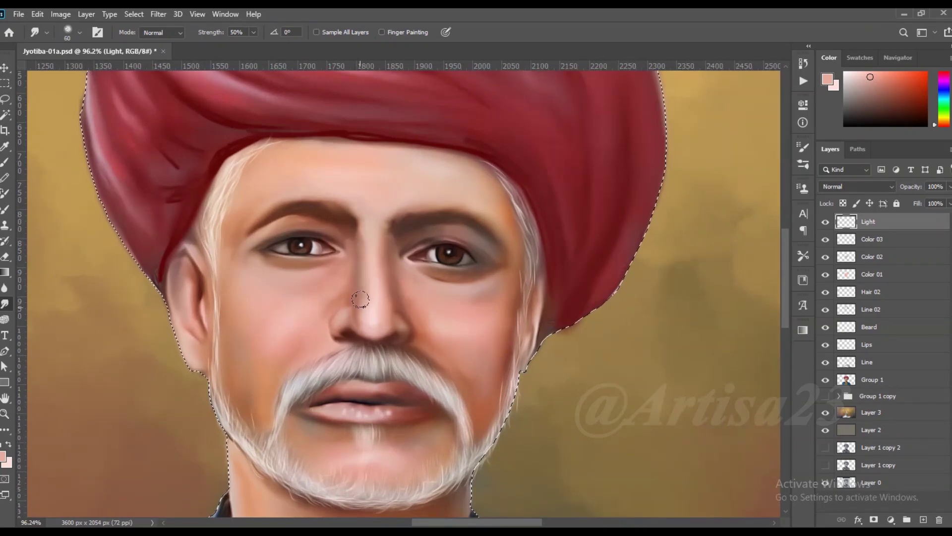
key("bracketleft")
key("bracketleft")
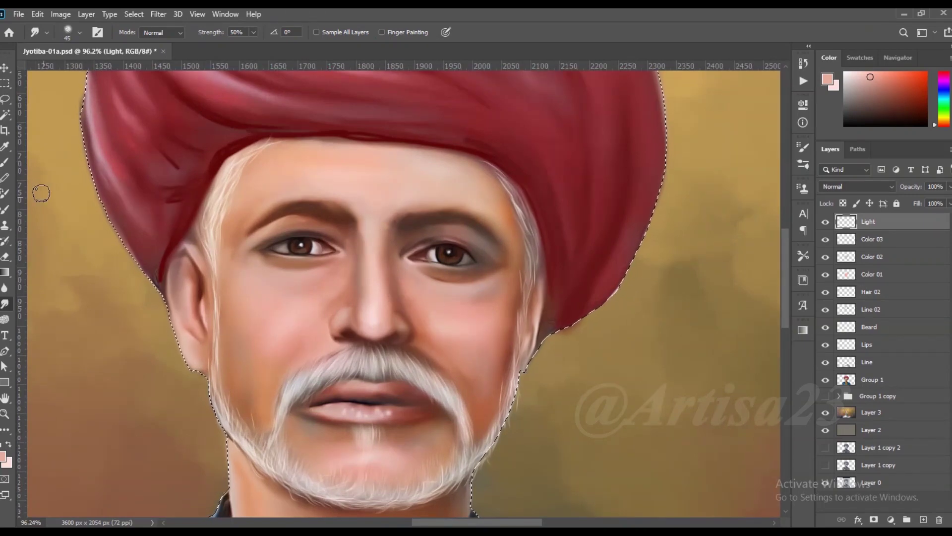
scroll(407, 328, "up", 1)
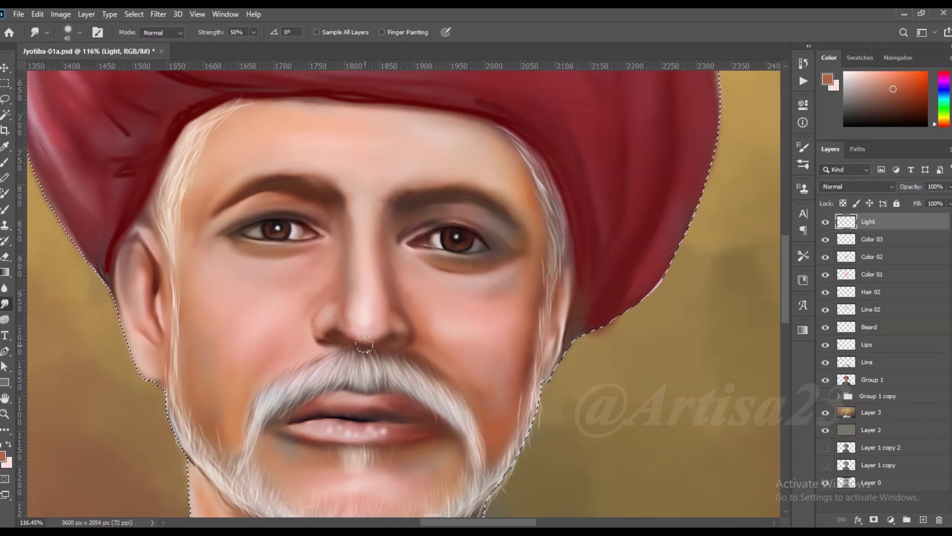
scroll(347, 308, "down", 1)
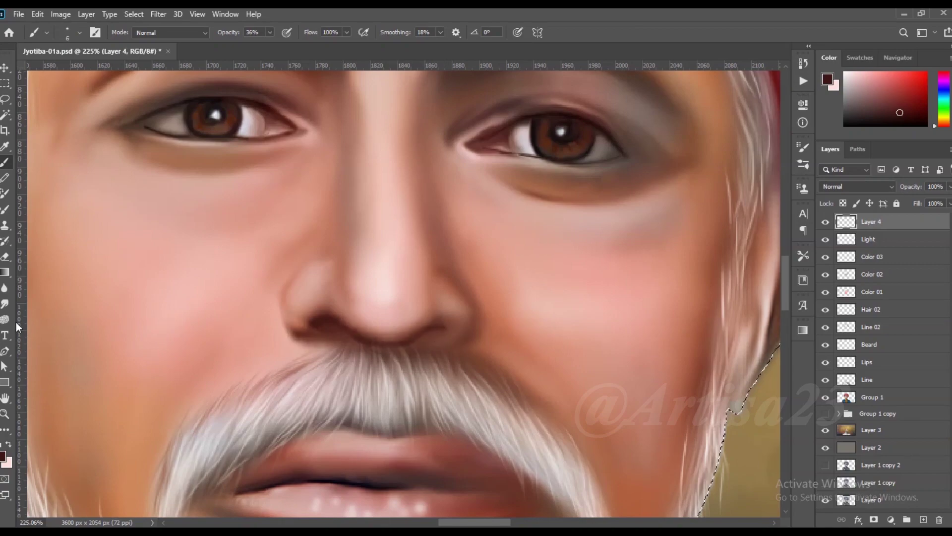
With the smudge tool active, sample light skin pink beside the nose for the touch-up
left_click(5, 303)
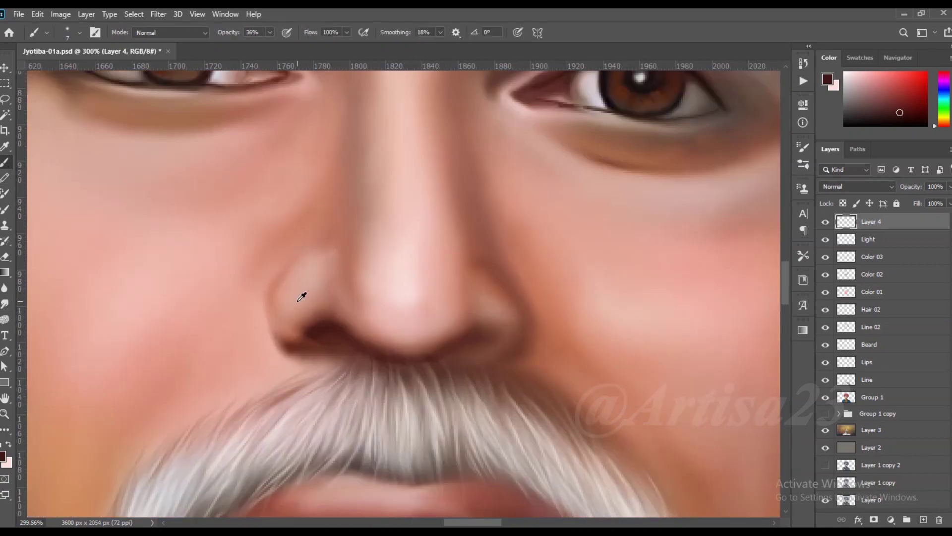
left_click(287, 303, "alt")
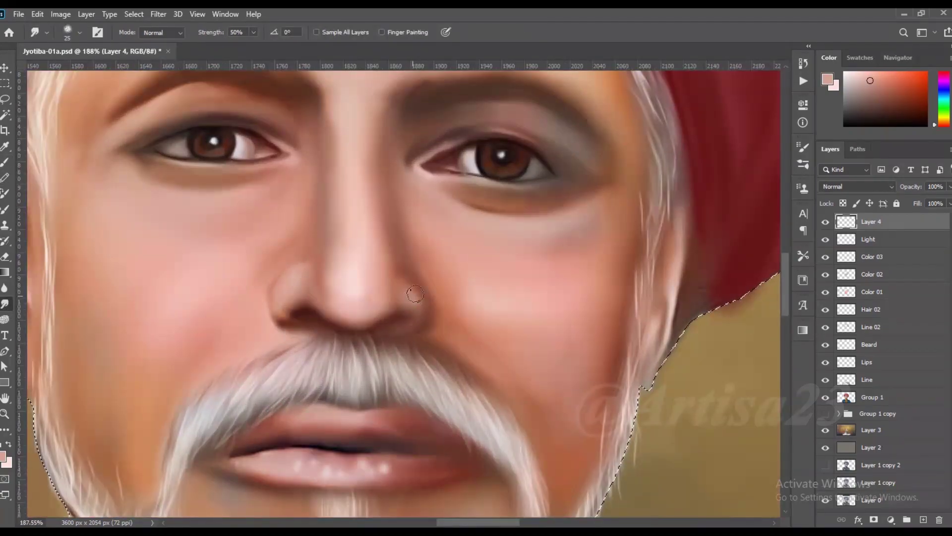